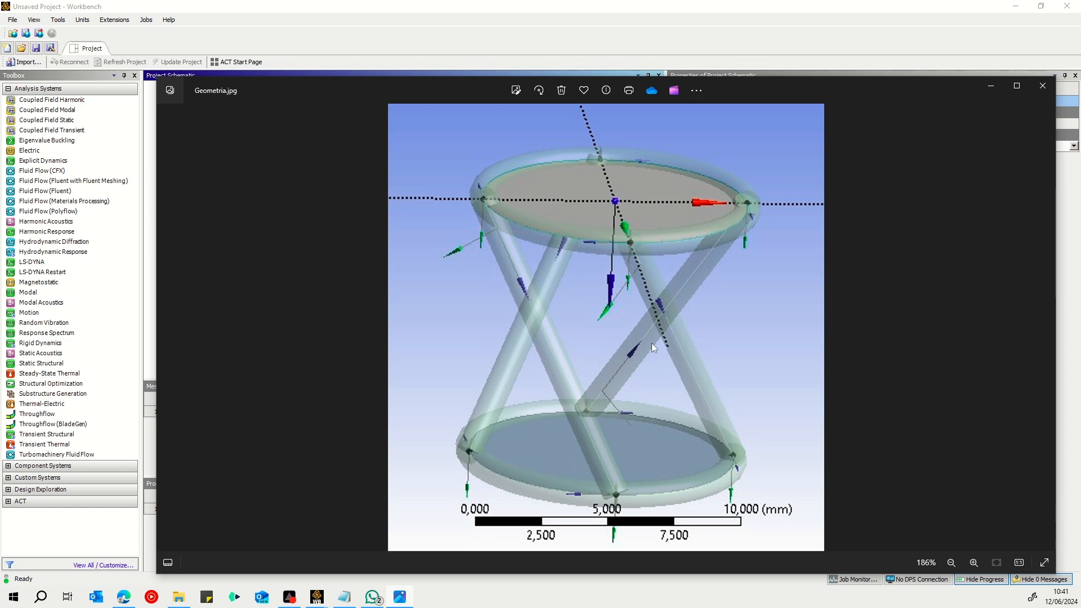
# Close the reference image and add a Static Structural analysis system to the project schematic.
pyautogui.click(1042, 86)
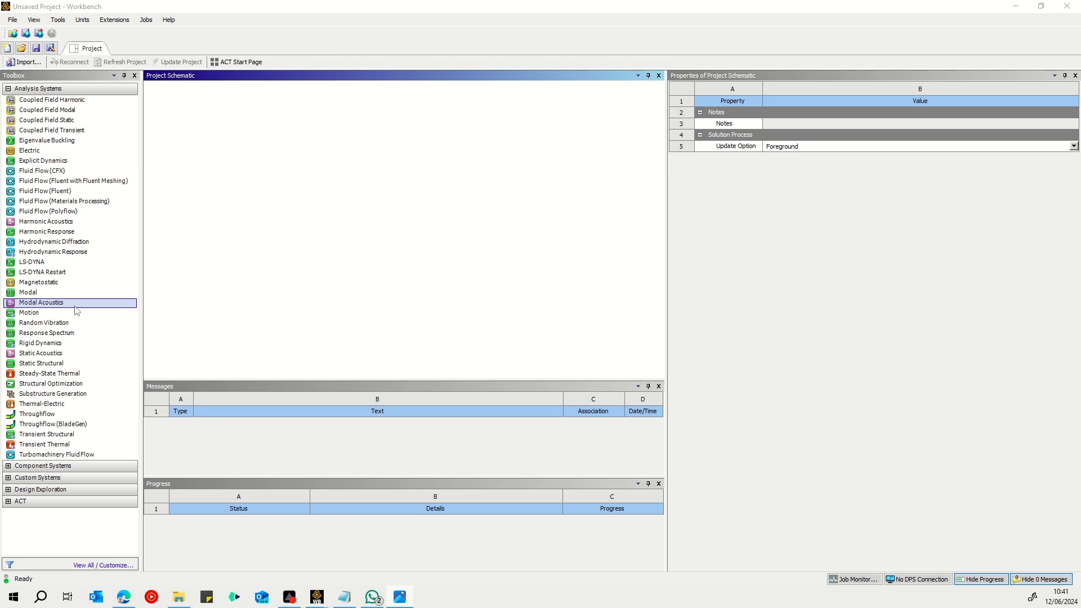
pyautogui.moveTo(38, 364); pyautogui.dragTo(231, 162)
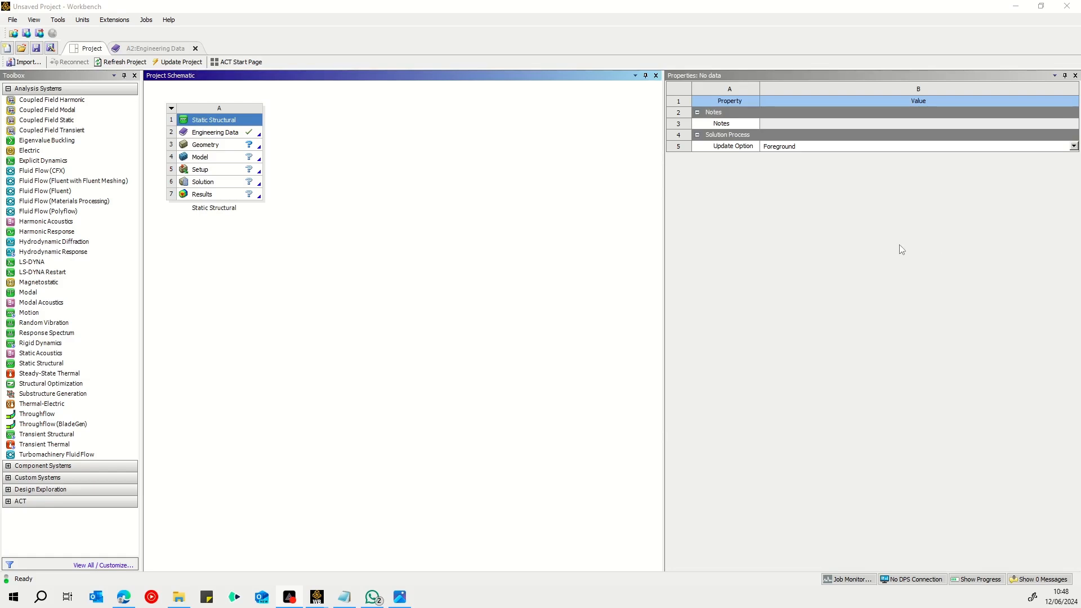
# Review the engineering data for Structural Steel in the project, in the General Materials library and in the Favorites source.
pyautogui.click(159, 49)
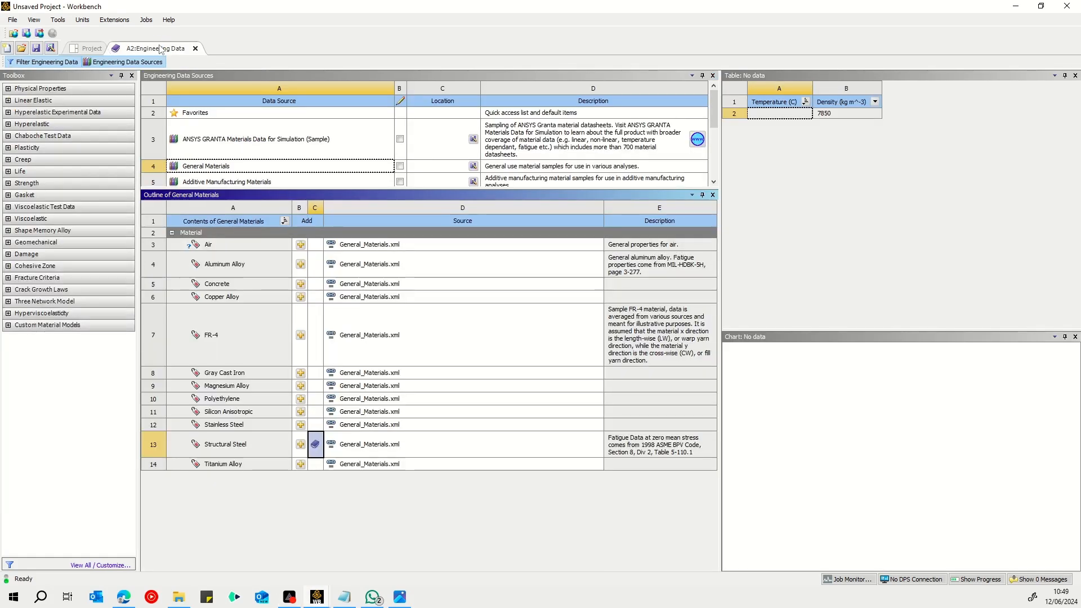
pyautogui.click(126, 61)
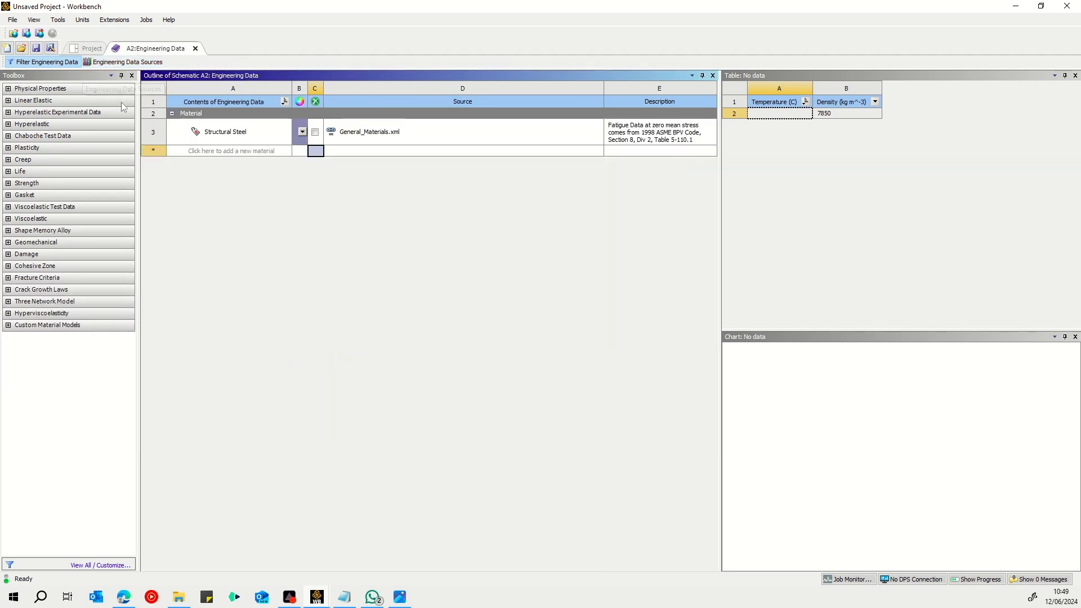
pyautogui.click(126, 62)
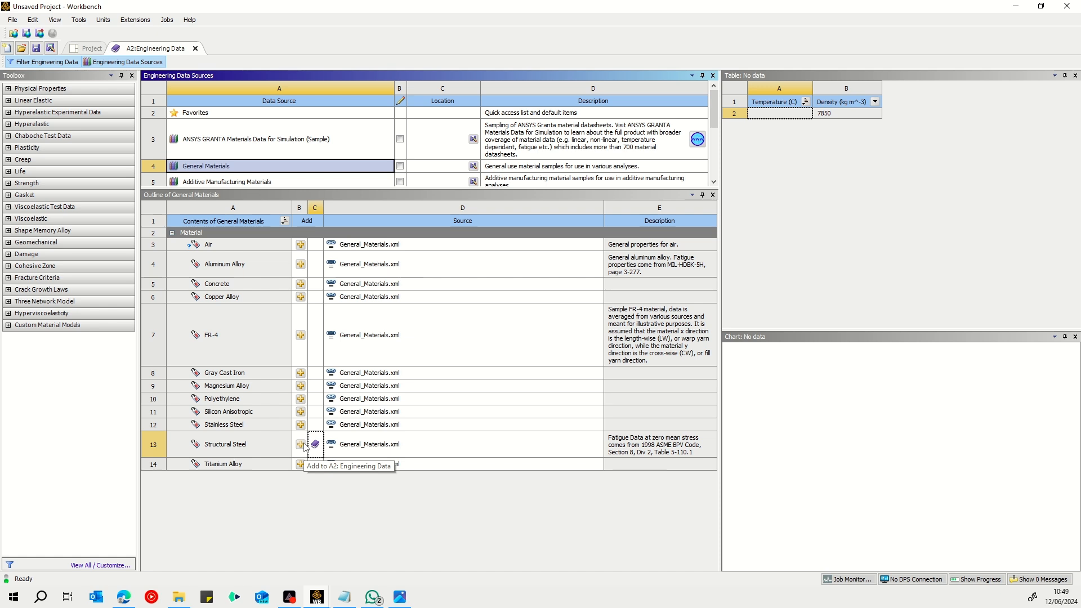
pyautogui.click(157, 63)
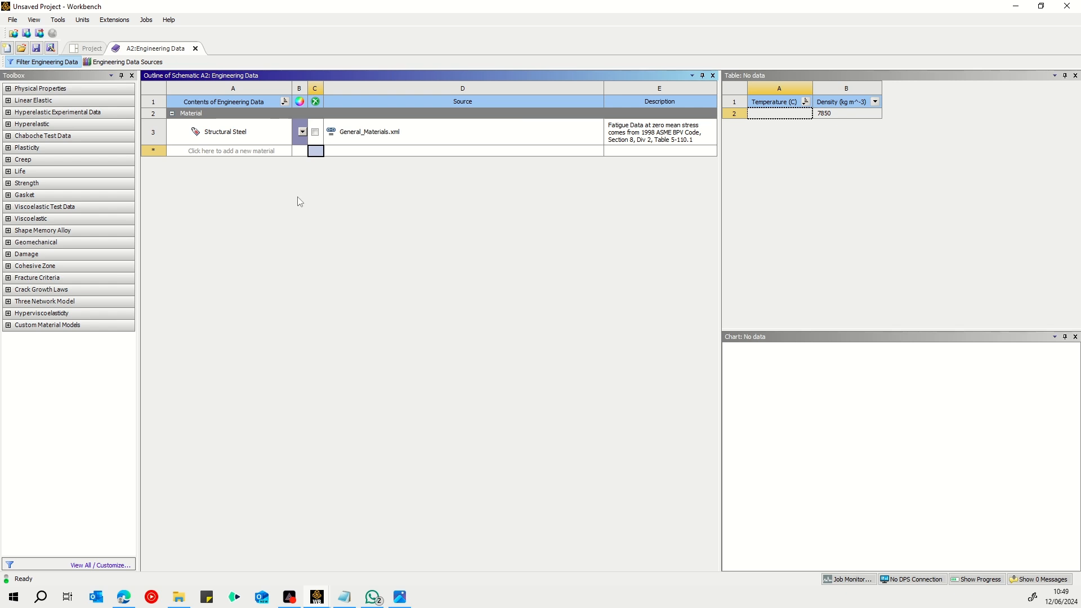
pyautogui.rightClick(257, 132)
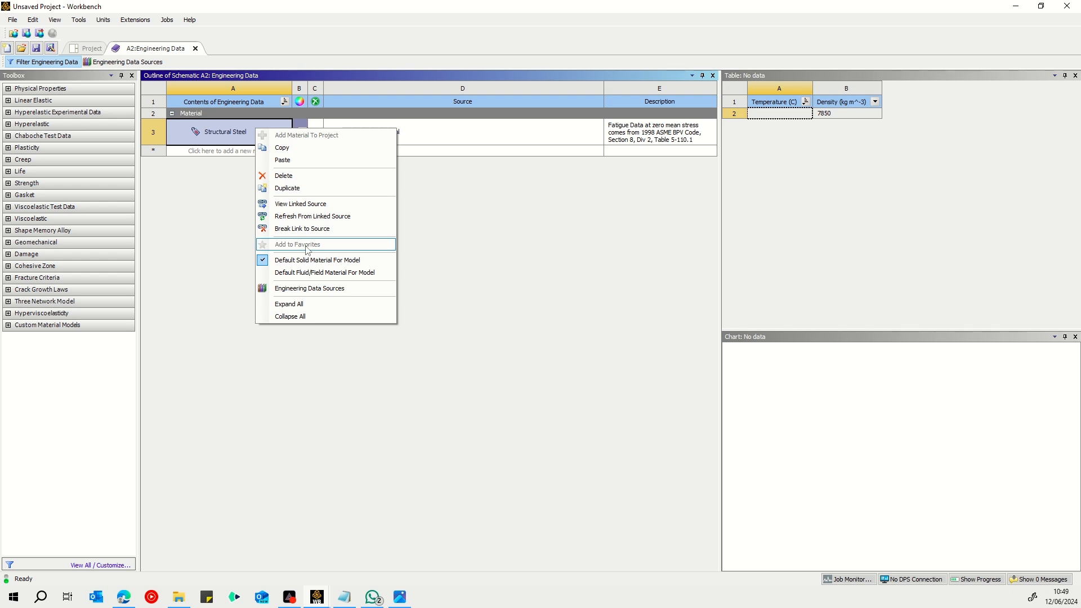
pyautogui.click(195, 221)
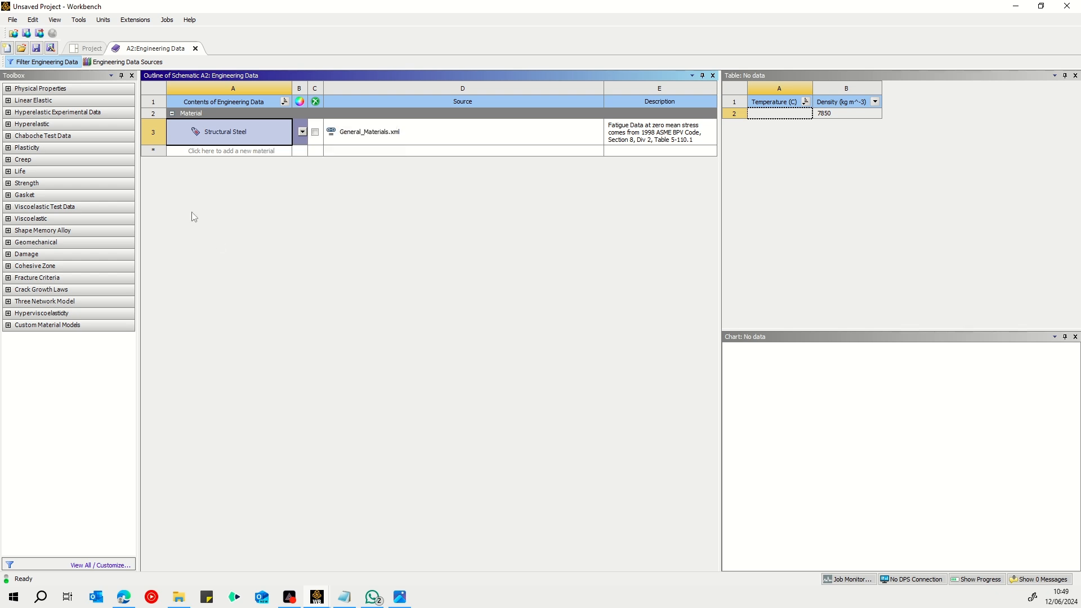
pyautogui.click(153, 63)
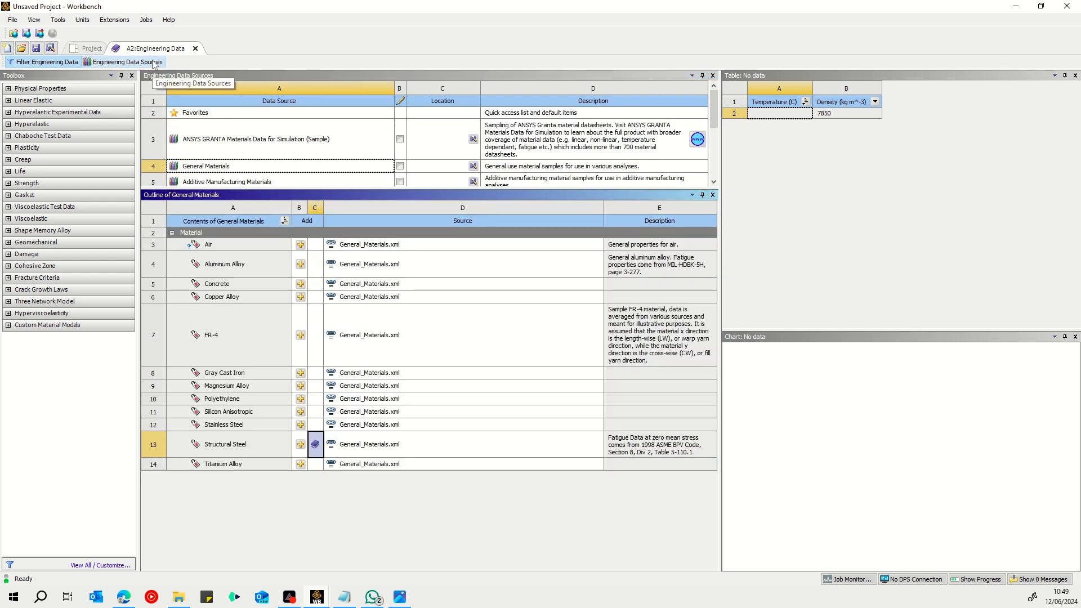
pyautogui.click(204, 114)
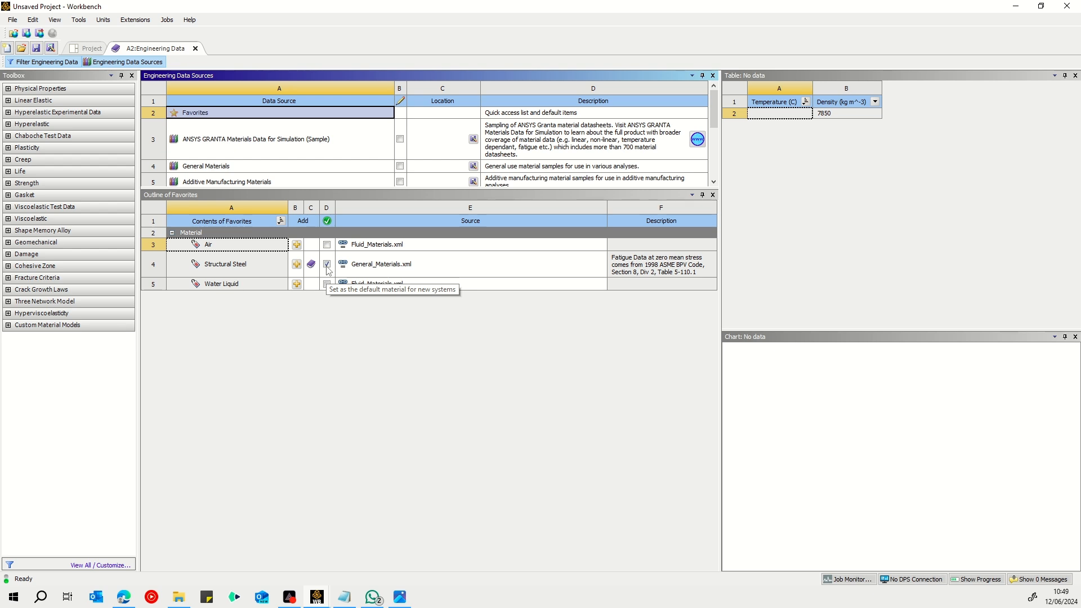
# Return to the project, start a new SpaceClaim geometry for the Static Structural system, and consult the reference image Geometria.jpg.
pyautogui.click(91, 48)
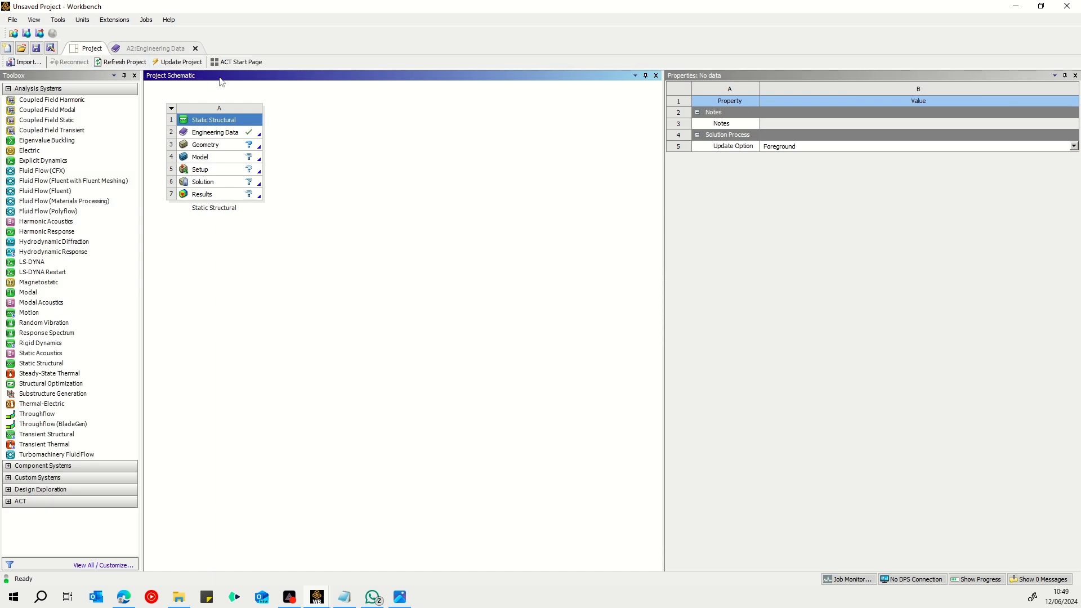
pyautogui.click(220, 142)
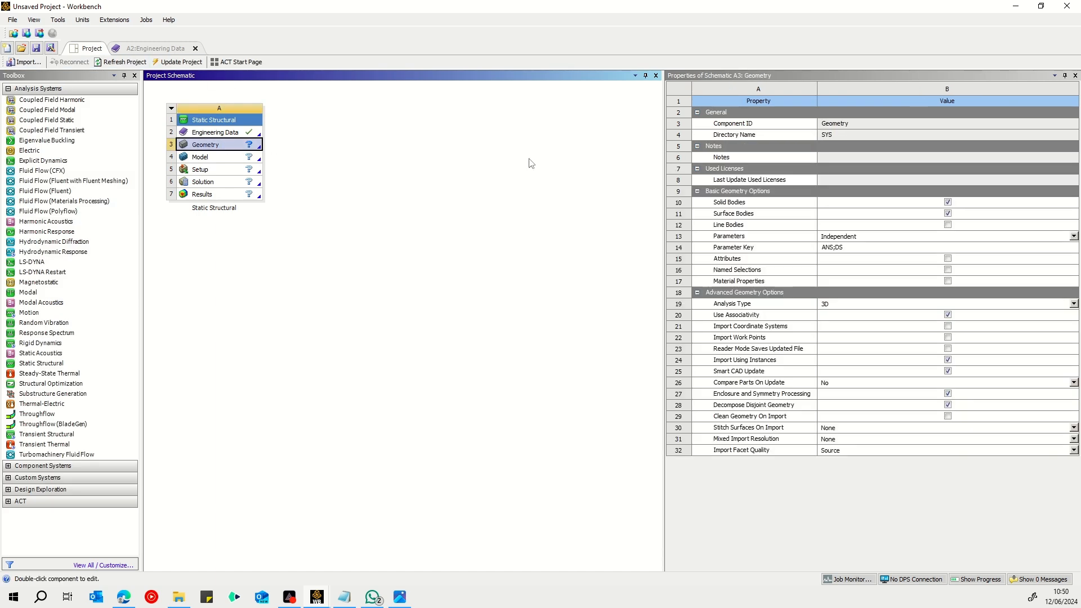
pyautogui.rightClick(224, 144)
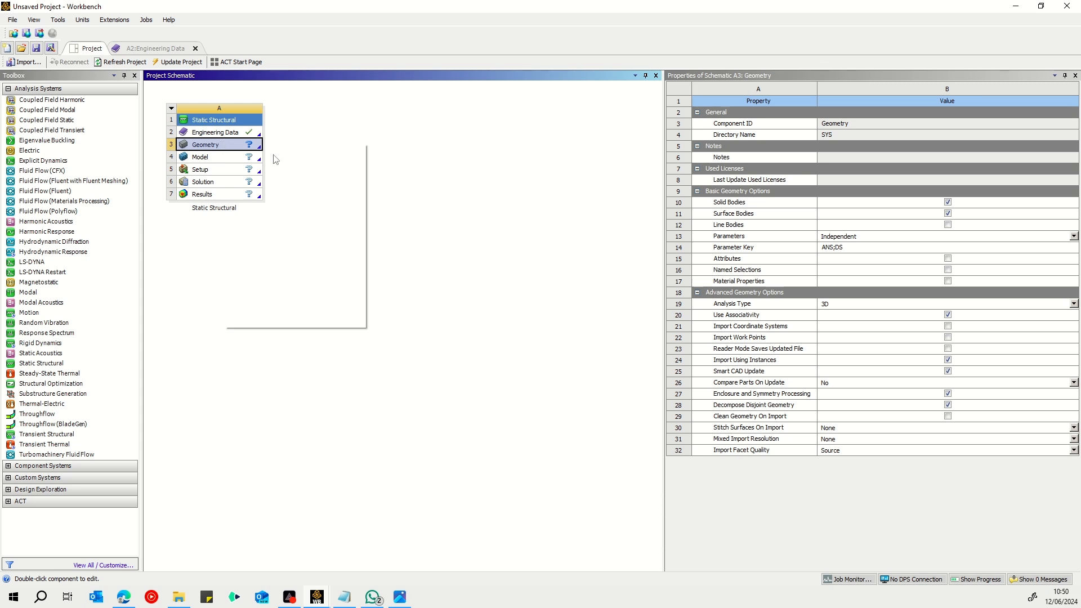
pyautogui.click(281, 162)
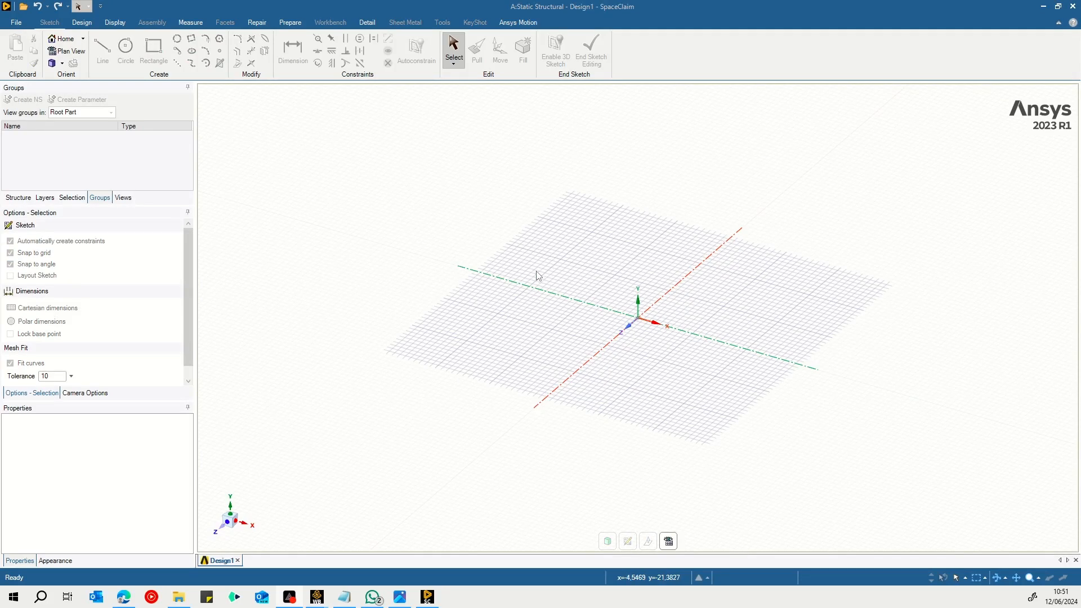
pyautogui.moveTo(1080, 84); pyautogui.dragTo(574, 82)
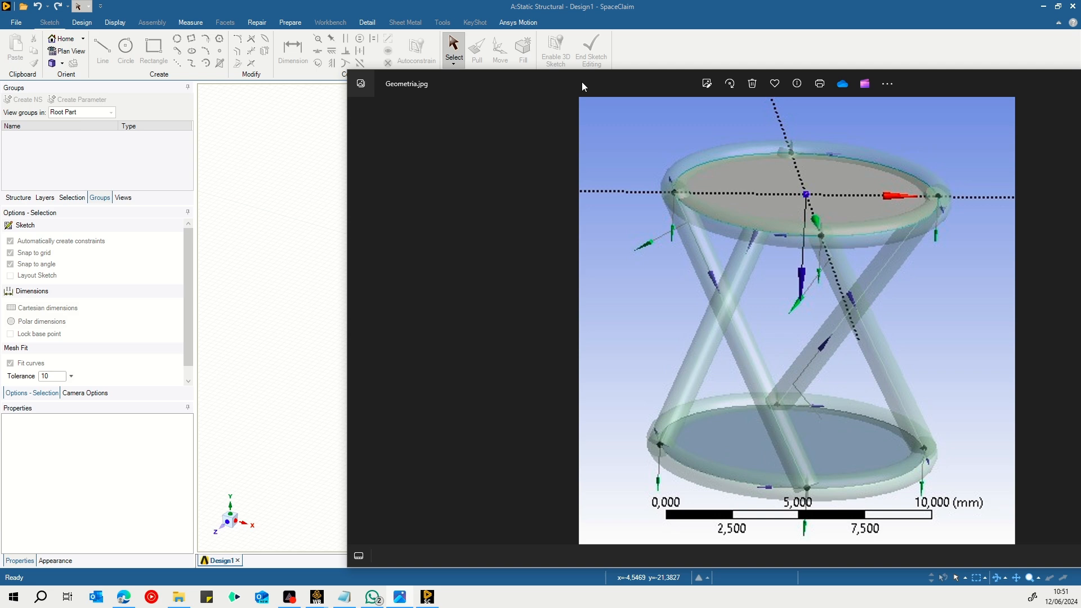
pyautogui.moveTo(582, 82); pyautogui.dragTo(1080, 85)
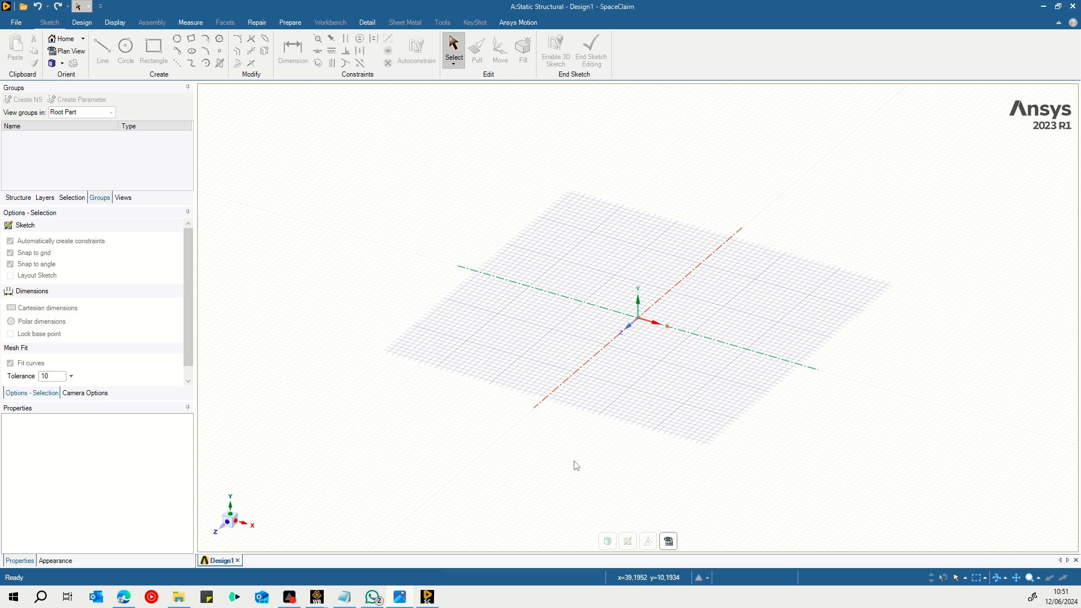
# Sketch a circle of diameter 10 mm centred on the origin.
pyautogui.click(221, 135)
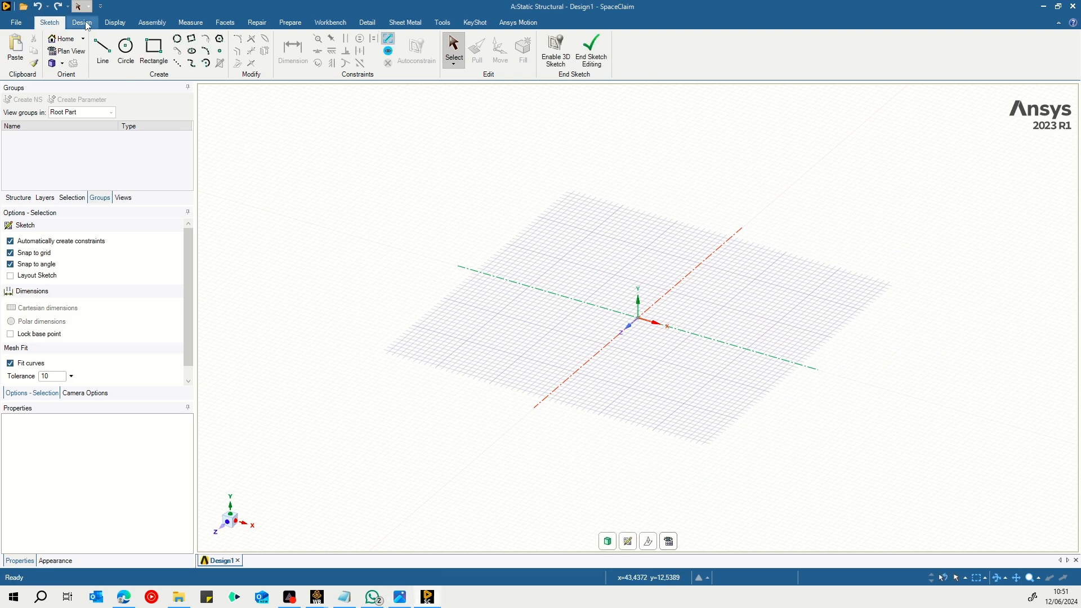
pyautogui.click(125, 49)
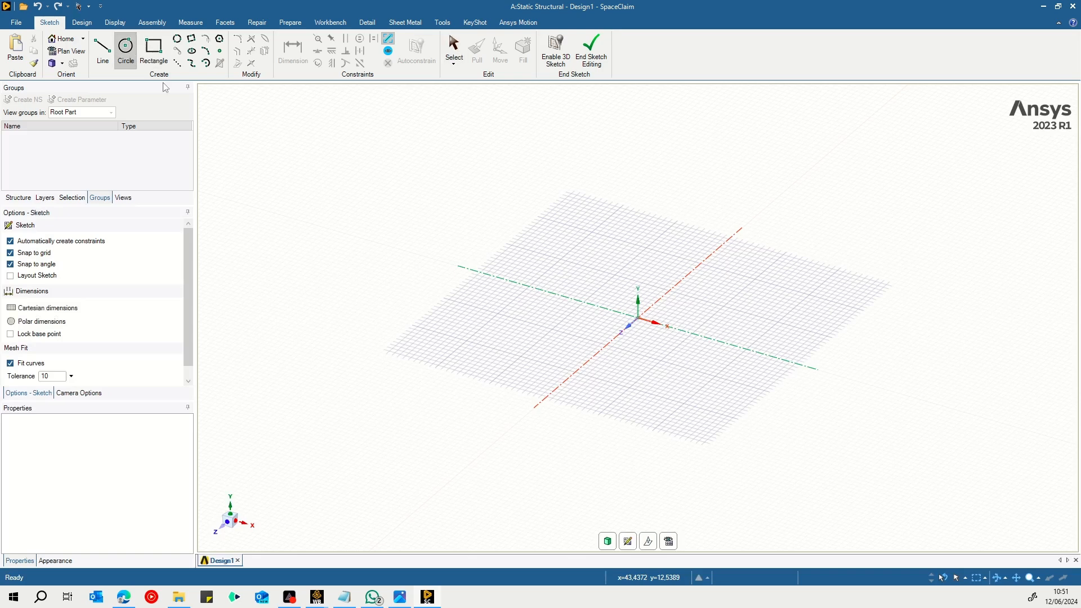
pyautogui.scroll(3, 638, 326)
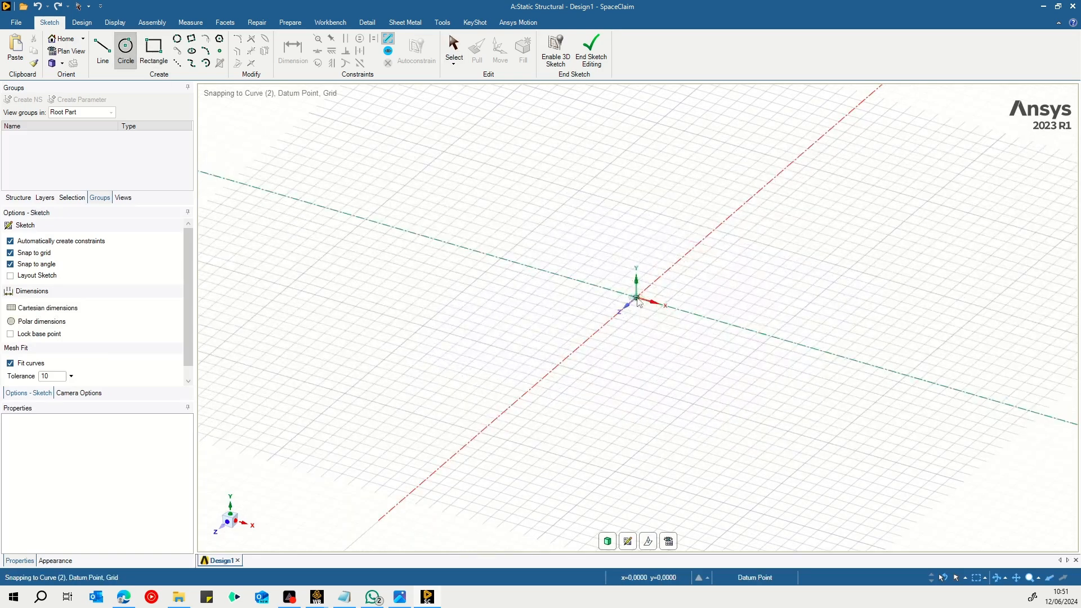
pyautogui.click(636, 297)
pyautogui.write('10')
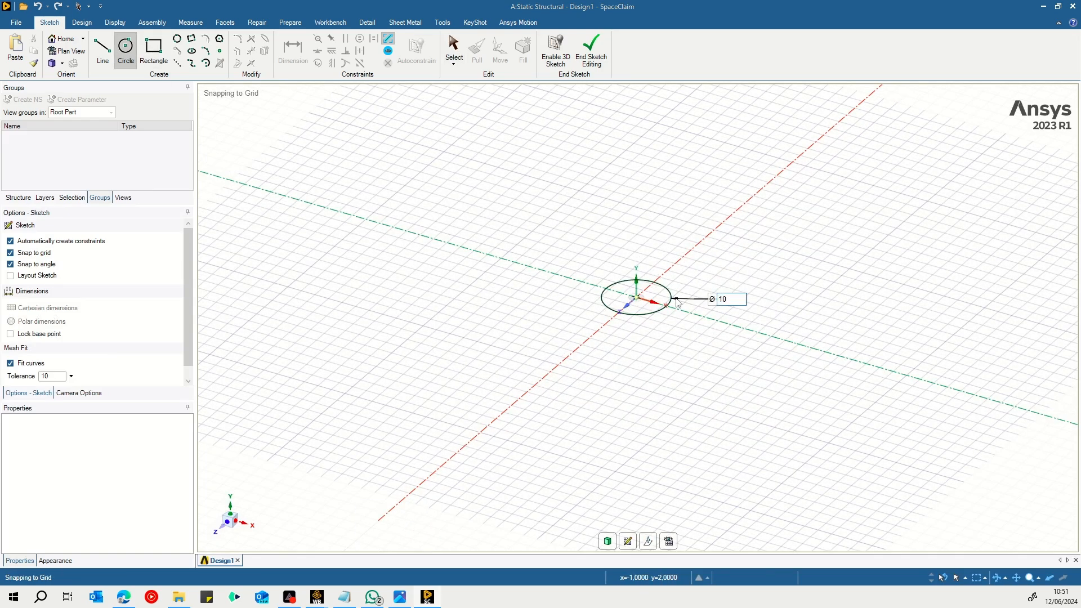
pyautogui.press('Return')
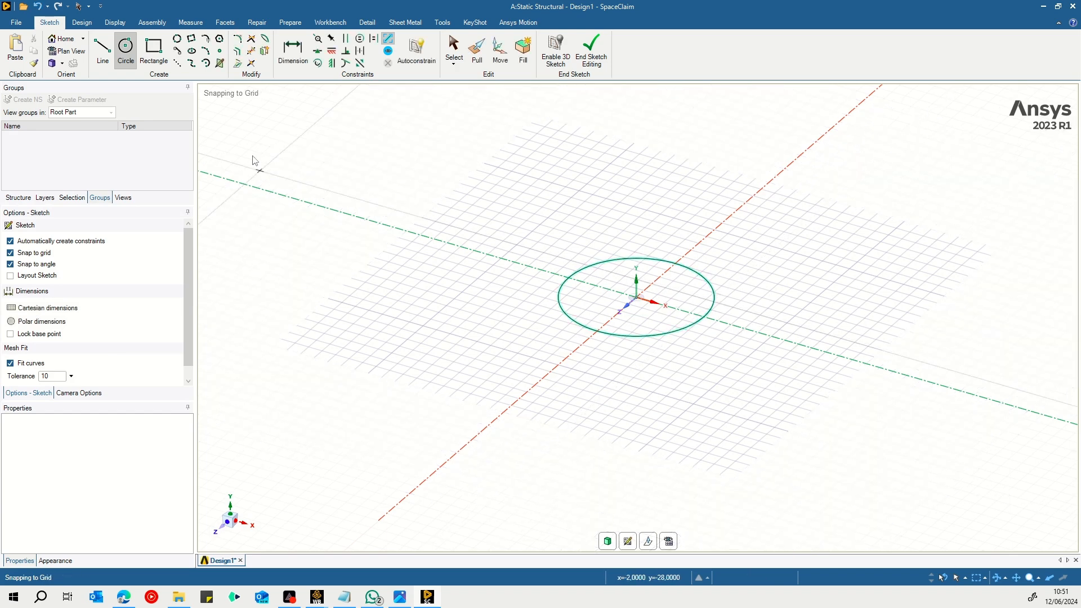
# Place sketch points where the circle crosses the positive X and Z axes, and convert the sketch into a surface.
pyautogui.click(220, 52)
pyautogui.scroll(3, 508, 367)
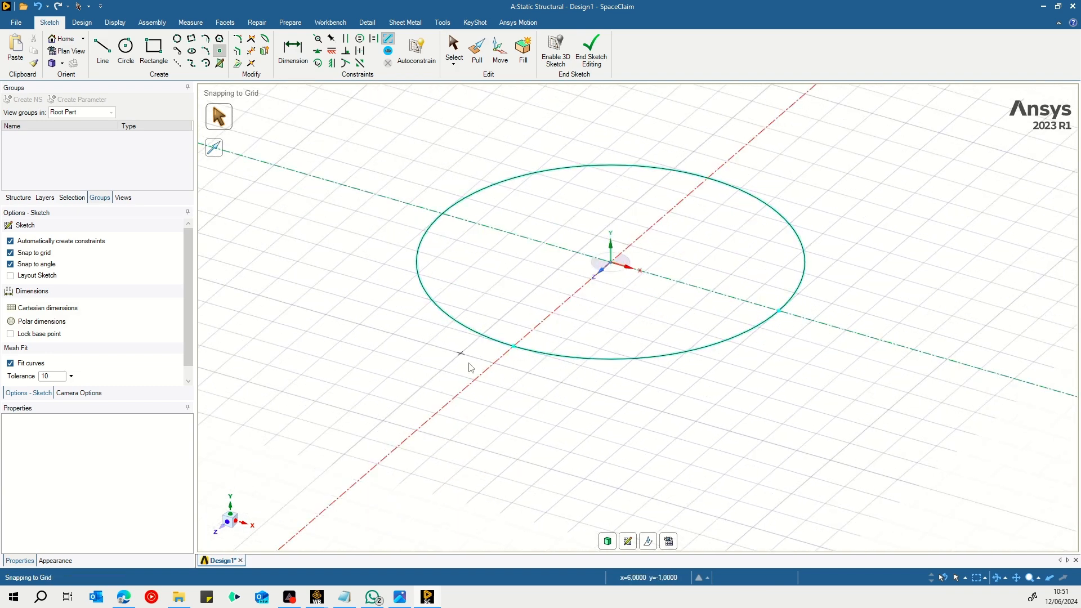
pyautogui.click(613, 541)
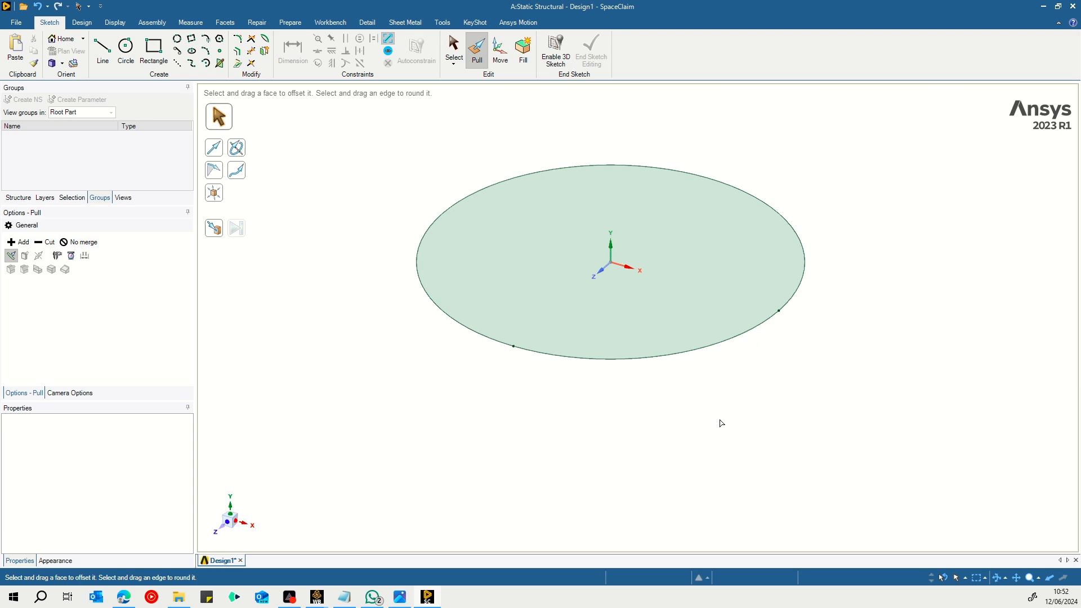
pyautogui.scroll(3, 797, 347)
pyautogui.scroll(-5, 792, 320)
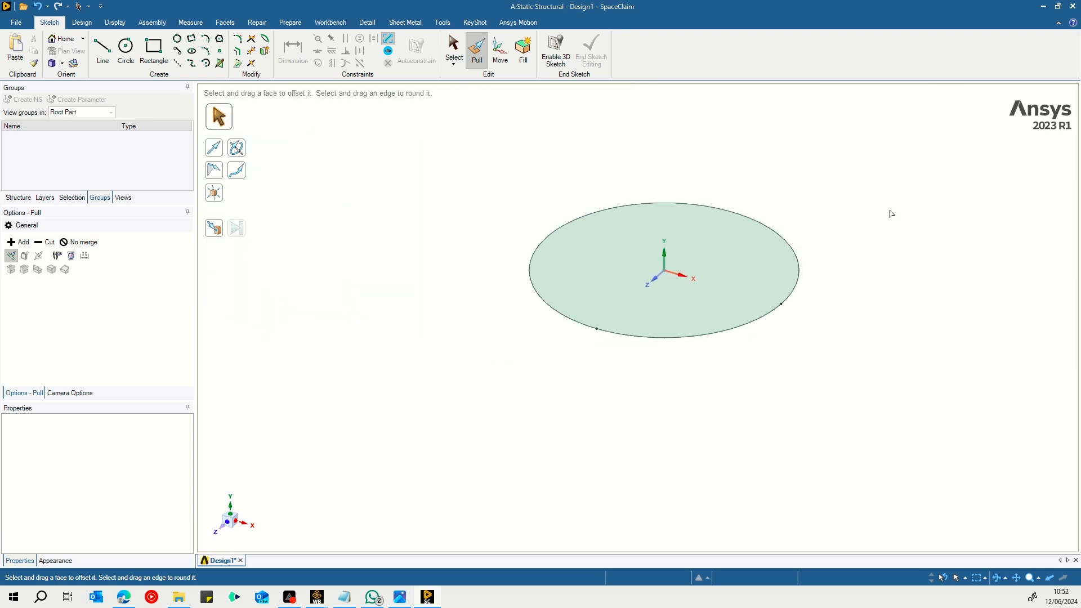
pyautogui.keyDown('shift'); pyautogui.moveTo(889, 212); pyautogui.dragTo(801, 279, button='middle'); pyautogui.keyUp('shift')
pyautogui.scroll(-1, 732, 308)
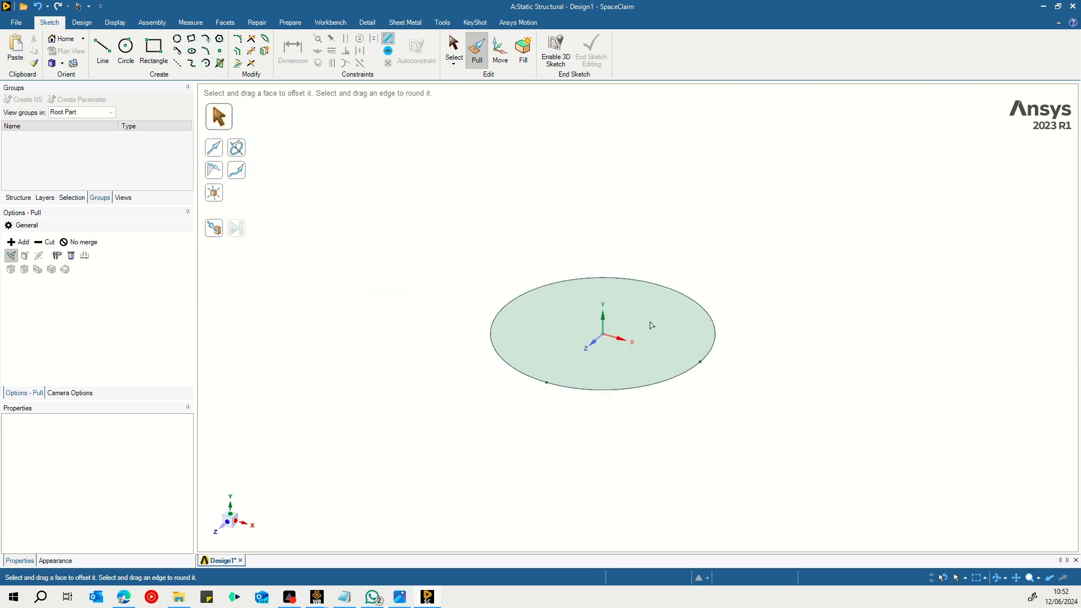
pyautogui.press('s')
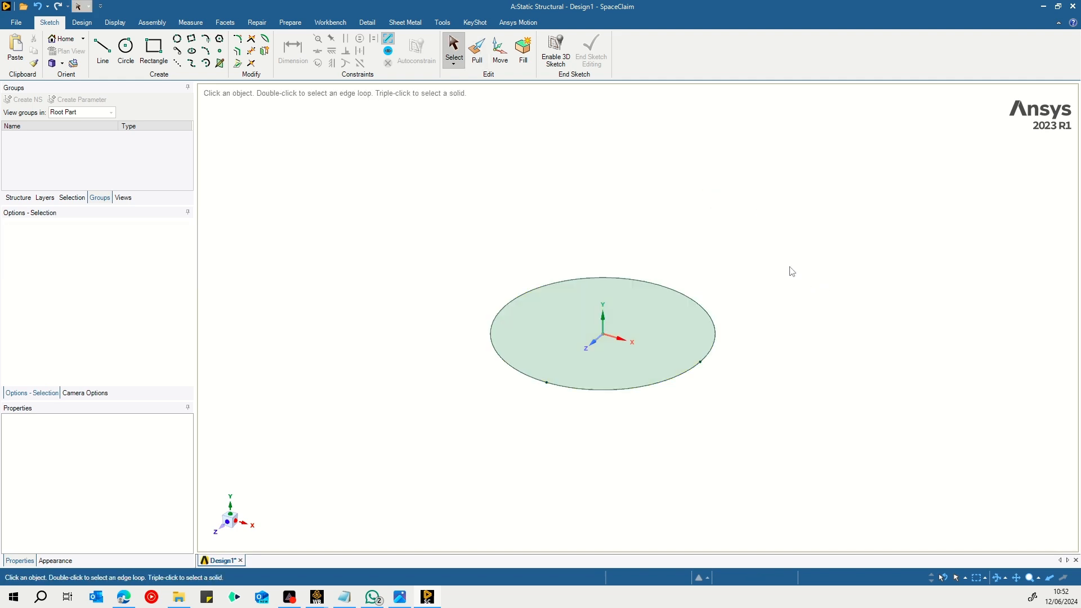
pyautogui.click(656, 292)
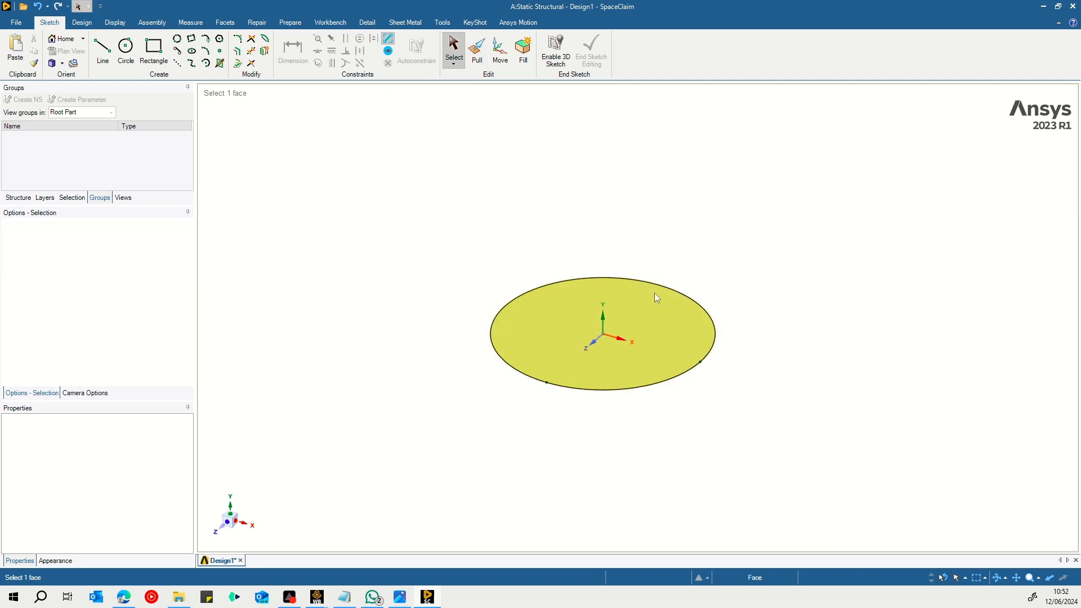
pyautogui.press('Escape')
# Copy the circular surface and its two points 10 mm upward along the Y axis with the Move tool.
pyautogui.click(18, 198)
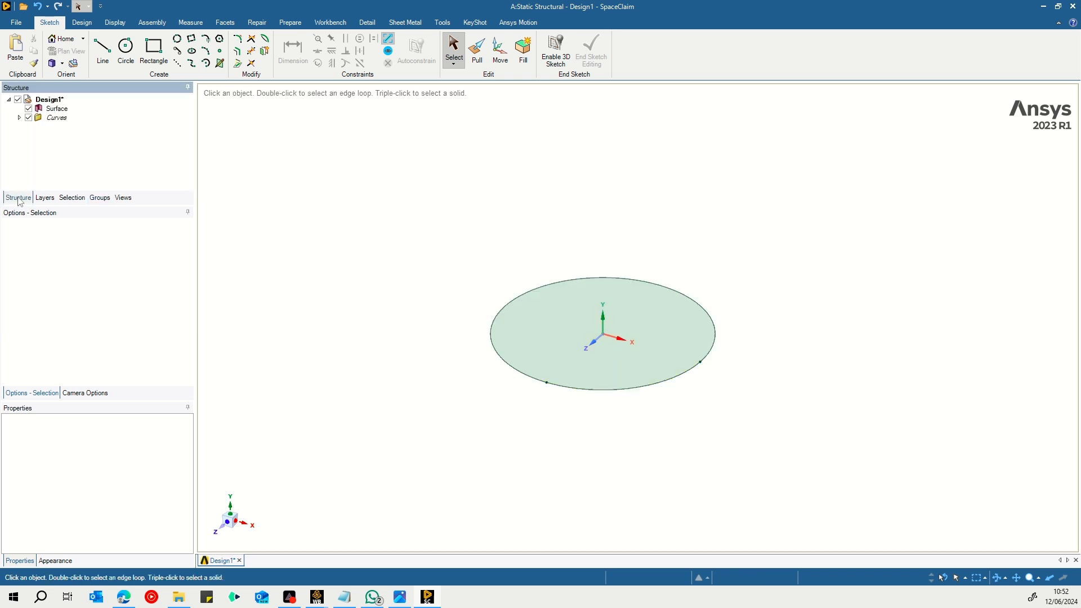
pyautogui.click(56, 108)
pyautogui.click(20, 118)
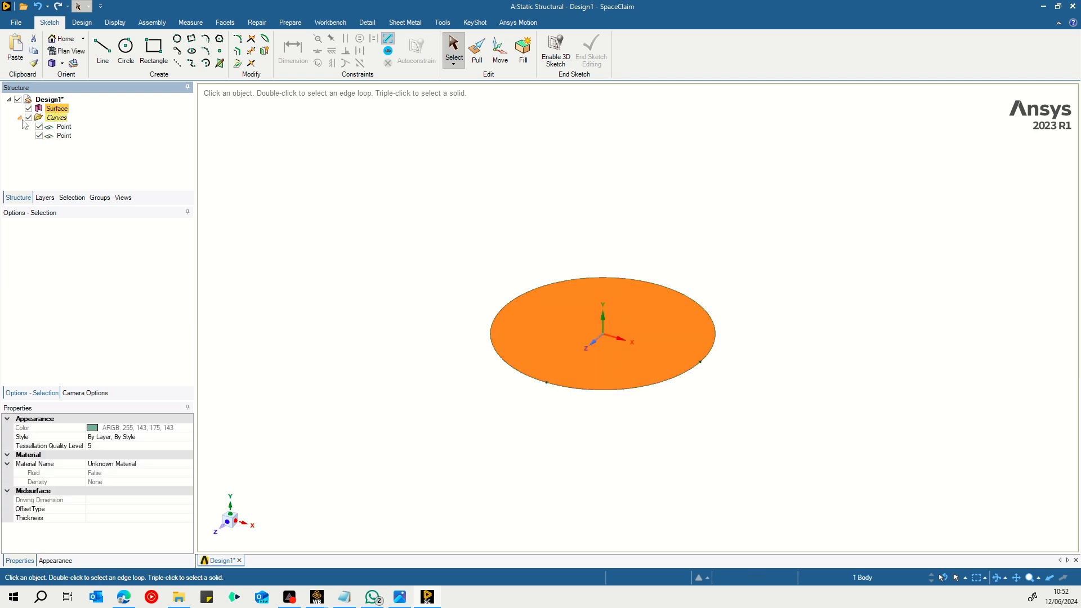
pyautogui.keyDown('ctrl'); pyautogui.click(64, 126); pyautogui.keyUp('ctrl')
pyautogui.keyDown('ctrl'); pyautogui.click(64, 136); pyautogui.keyUp('ctrl')
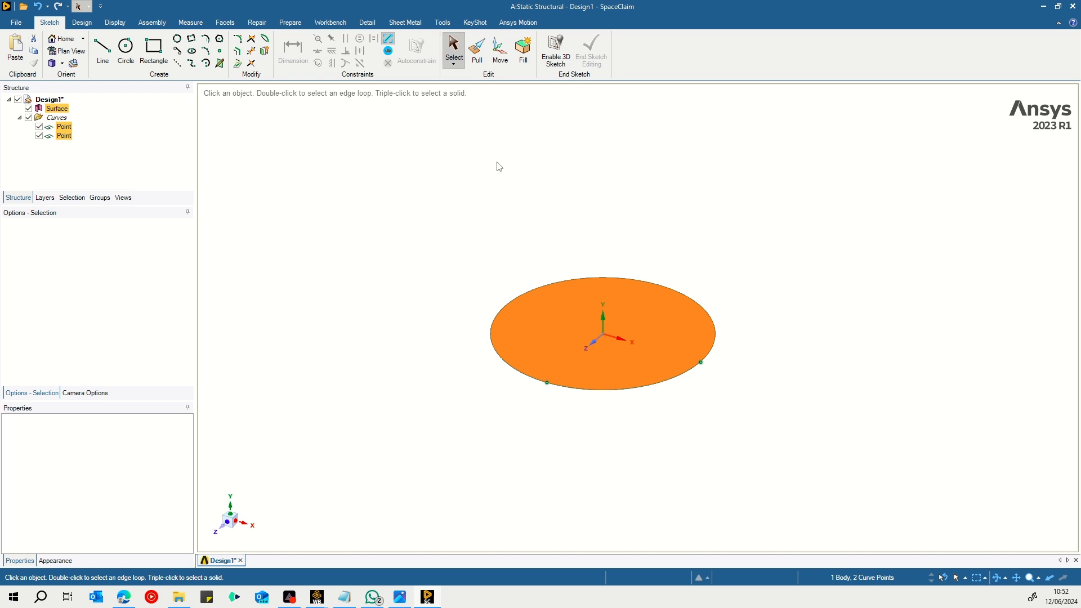
pyautogui.click(502, 63)
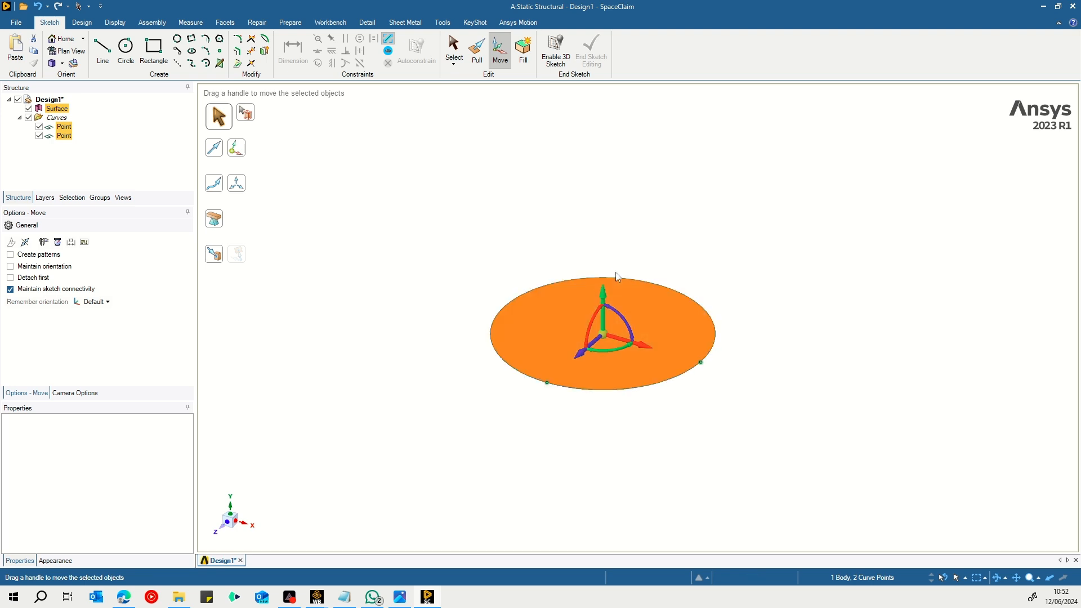
pyautogui.press('ctrl')
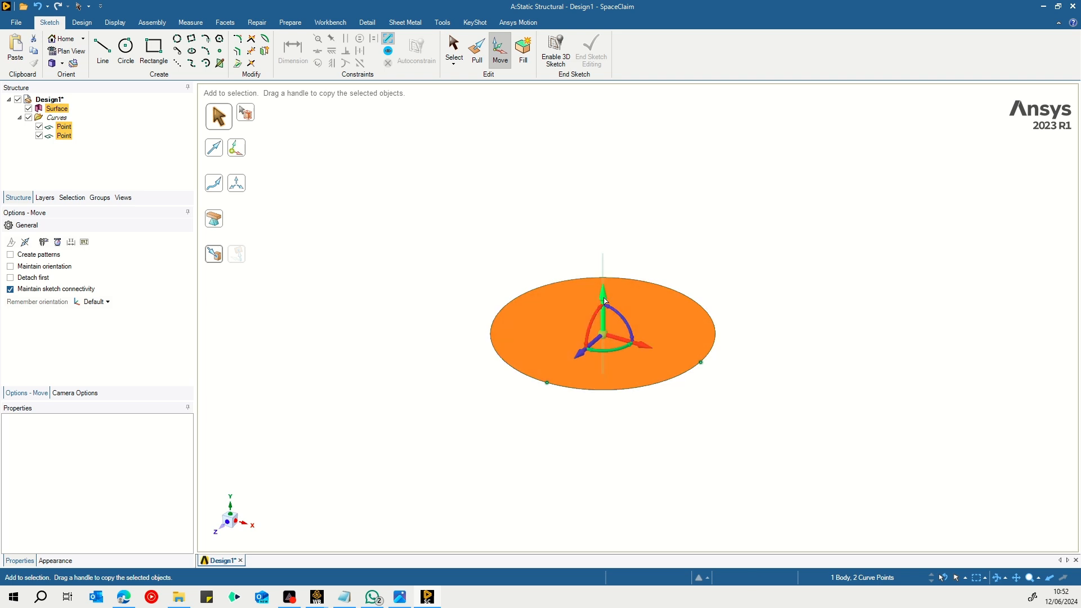
pyautogui.keyDown('ctrl'); pyautogui.moveTo(605, 301); pyautogui.dragTo(612, 203); pyautogui.keyUp('ctrl')
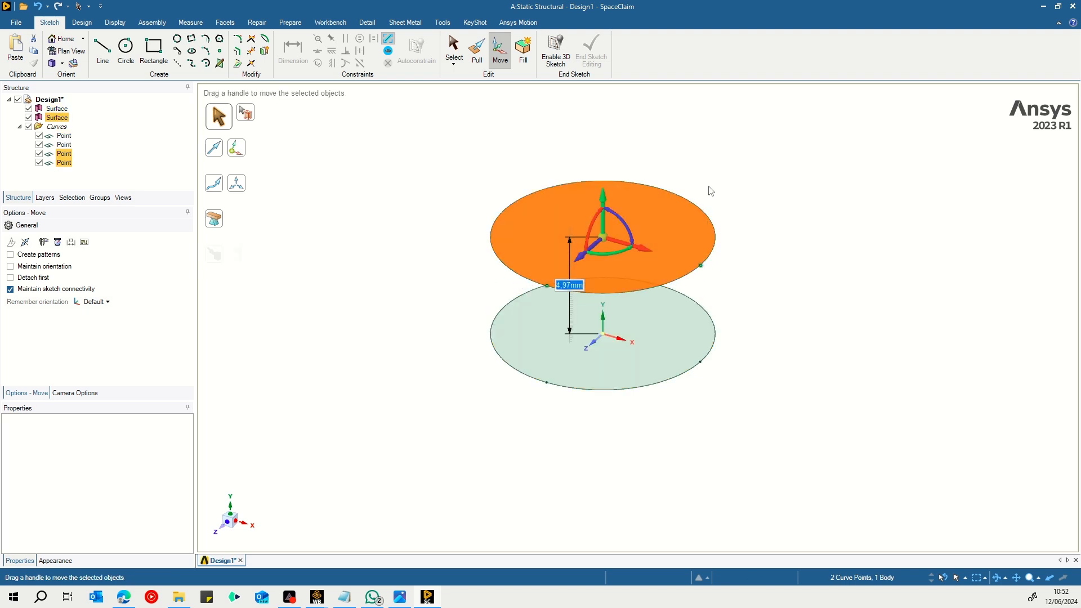
pyautogui.write('10')
pyautogui.press('Return')
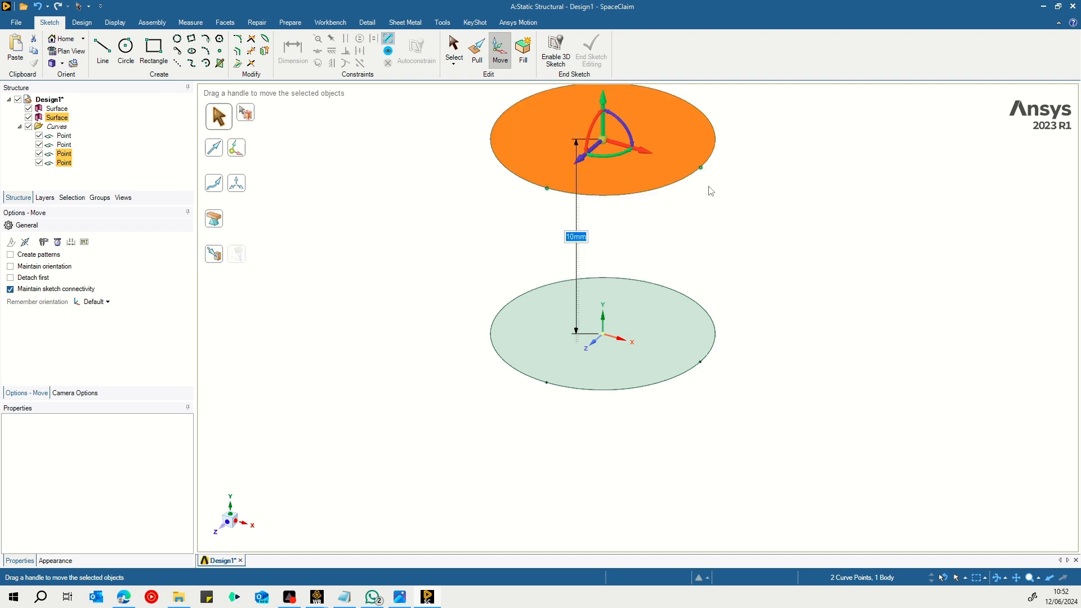
pyautogui.moveTo(797, 251); pyautogui.dragTo(796, 202, button='middle')
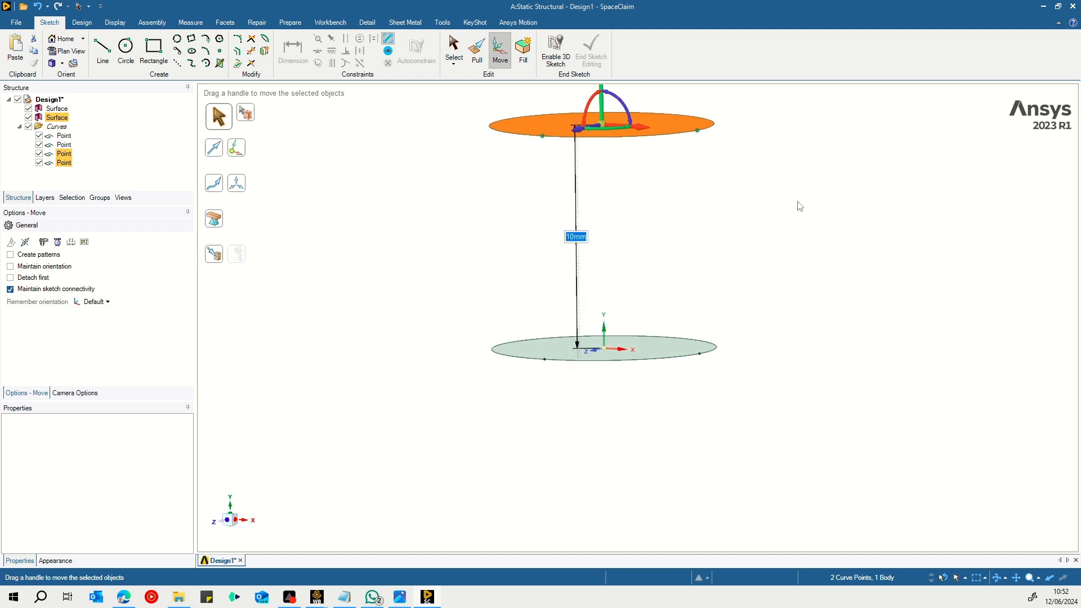
# Enable 3D sketching and draw a line from the lower circle's Z-axis point to the upper circle's X-axis point.
pyautogui.click(812, 156)
pyautogui.moveTo(815, 157)
pyautogui.mouseDown(button='middle')
pyautogui.moveTo(779, 234)
pyautogui.moveTo(780, 267)
pyautogui.mouseUp(button='middle')
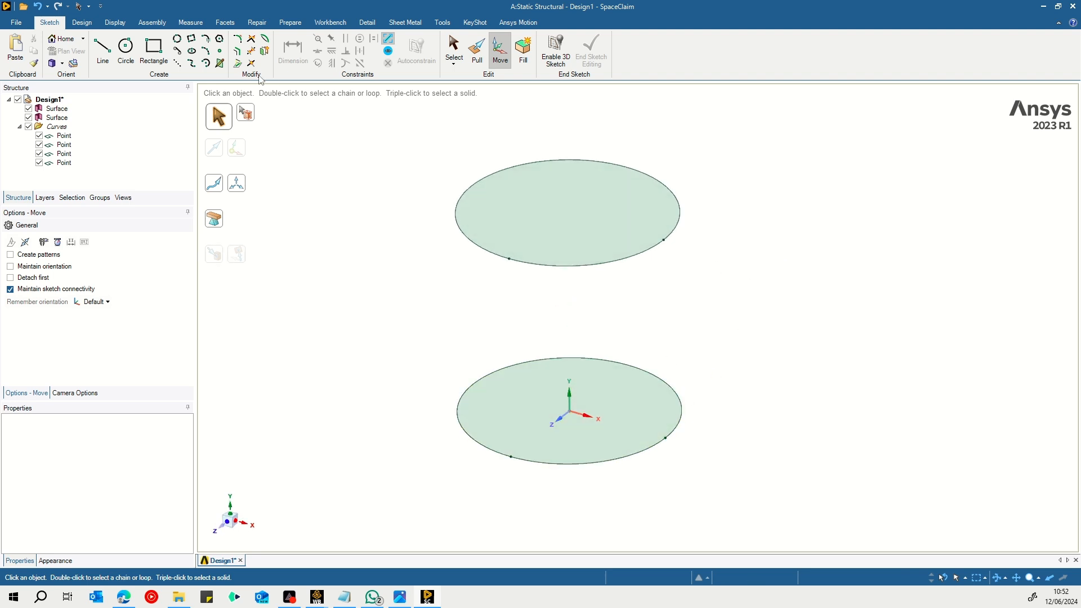
pyautogui.click(103, 57)
pyautogui.click(519, 208)
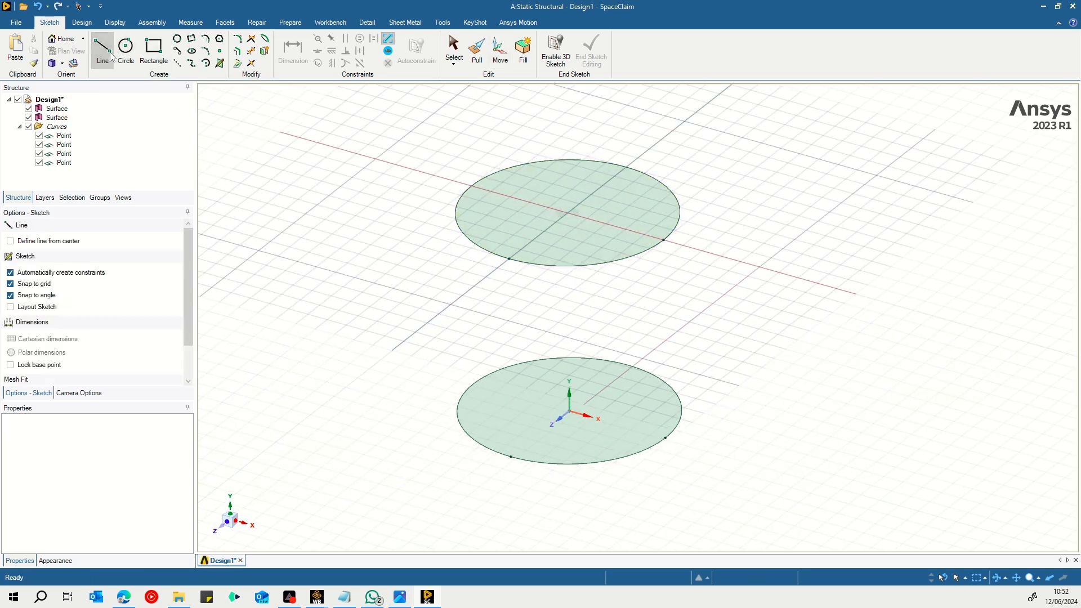
pyautogui.click(560, 49)
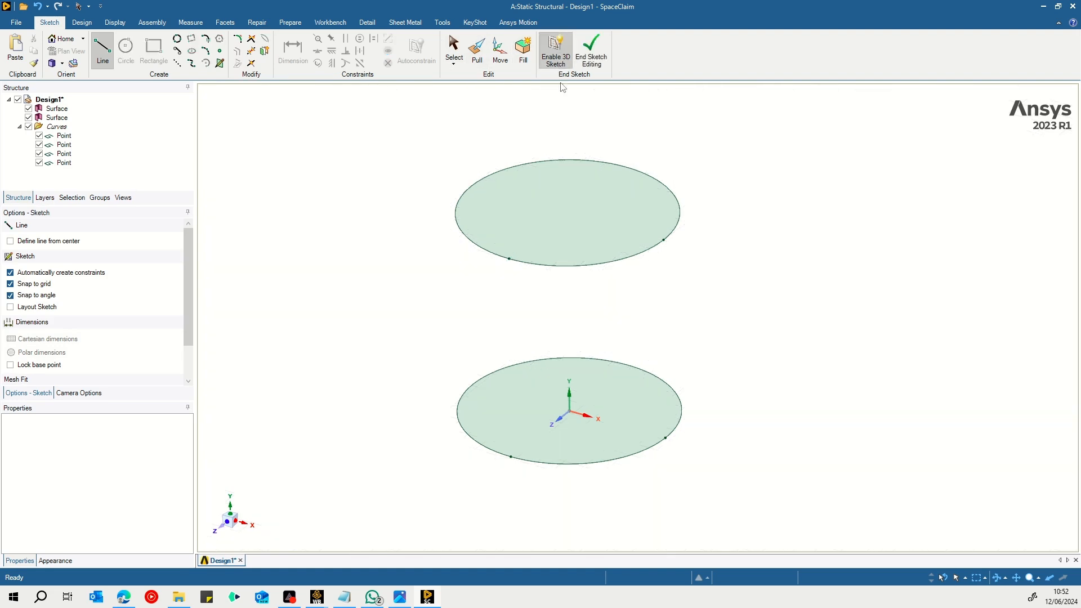
pyautogui.click(510, 457)
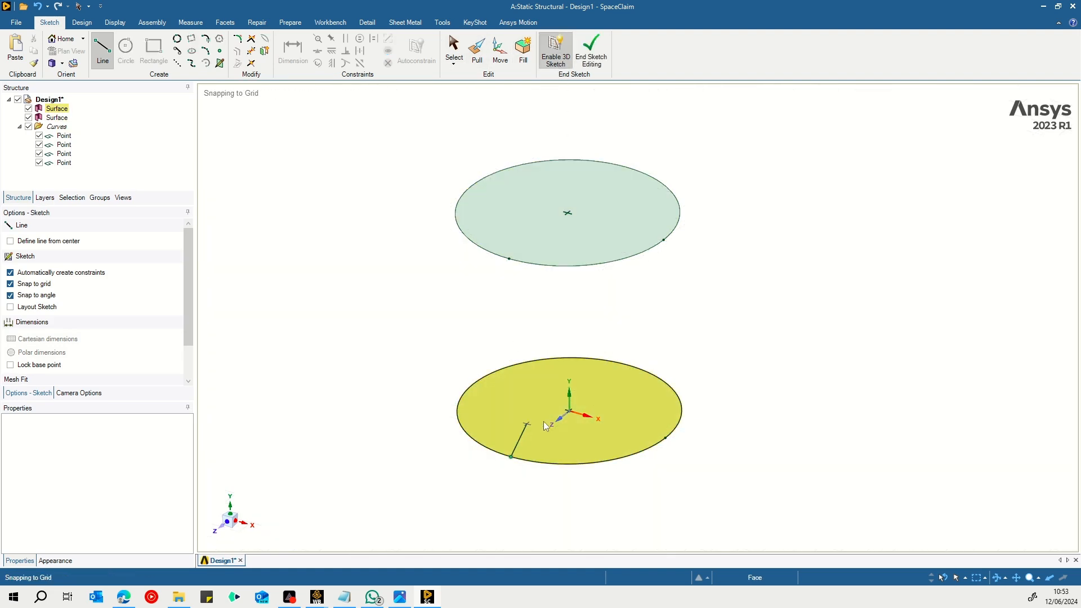
pyautogui.click(663, 240)
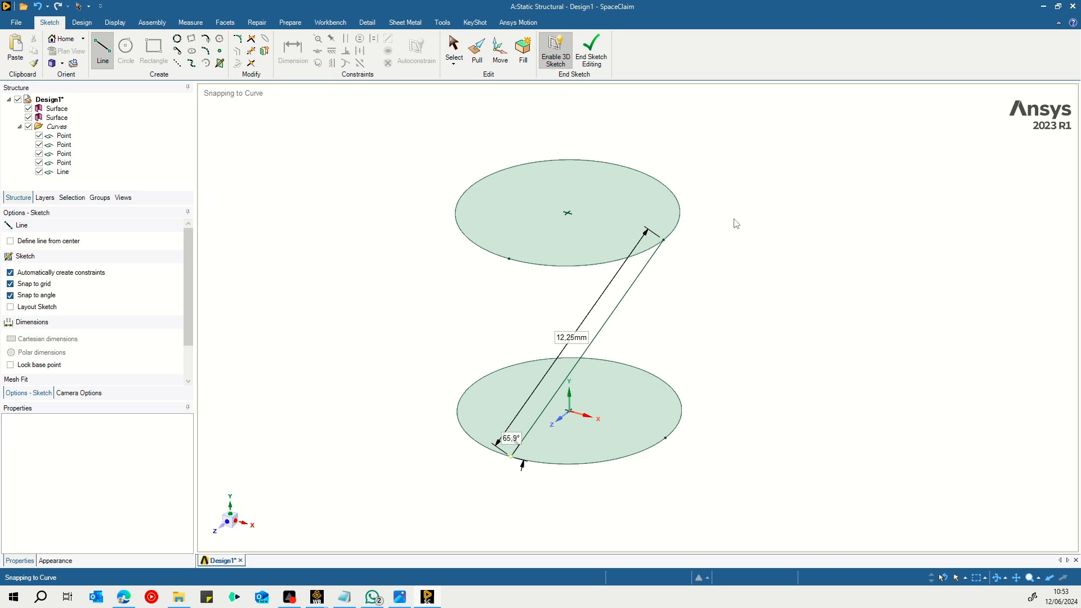
pyautogui.press('Escape')
pyautogui.moveTo(786, 242)
pyautogui.mouseDown(button='middle')
pyautogui.moveTo(779, 256)
pyautogui.moveTo(801, 314)
pyautogui.moveTo(784, 234)
pyautogui.moveTo(771, 228)
pyautogui.mouseUp(button='middle')
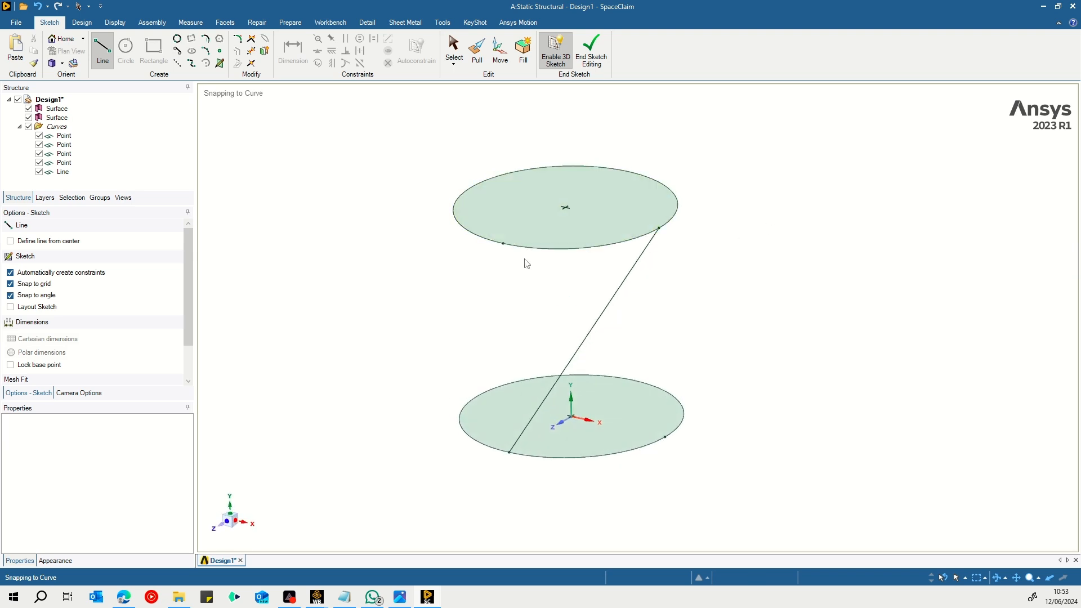
# Delete all four sketch points, keeping only the inclined line and the two circular surfaces.
pyautogui.press('s')
pyautogui.click(503, 243)
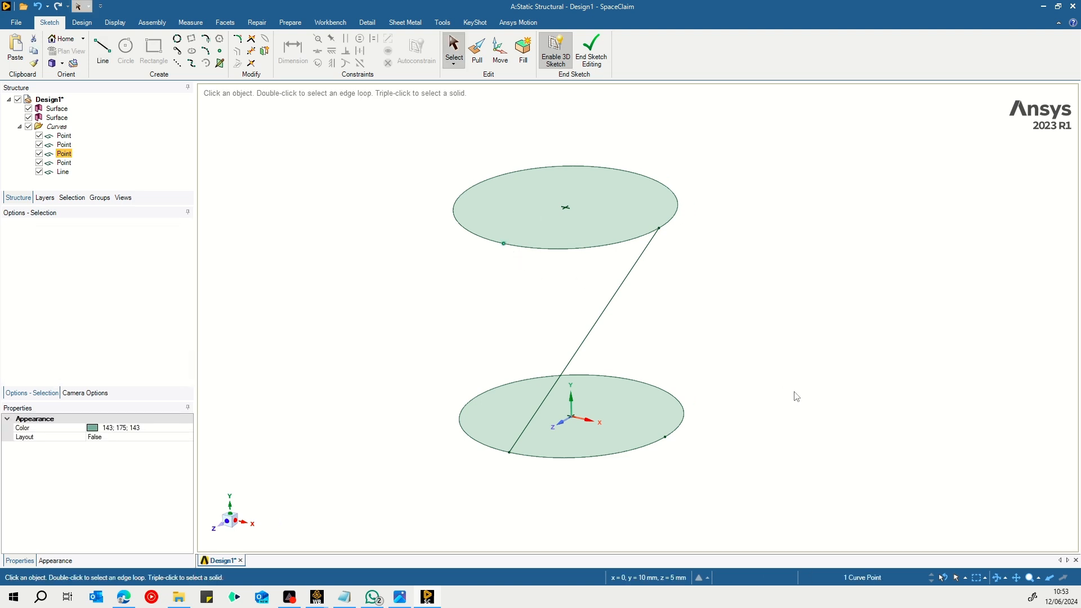
pyautogui.press('Delete')
pyautogui.click(665, 437)
pyautogui.press('Delete')
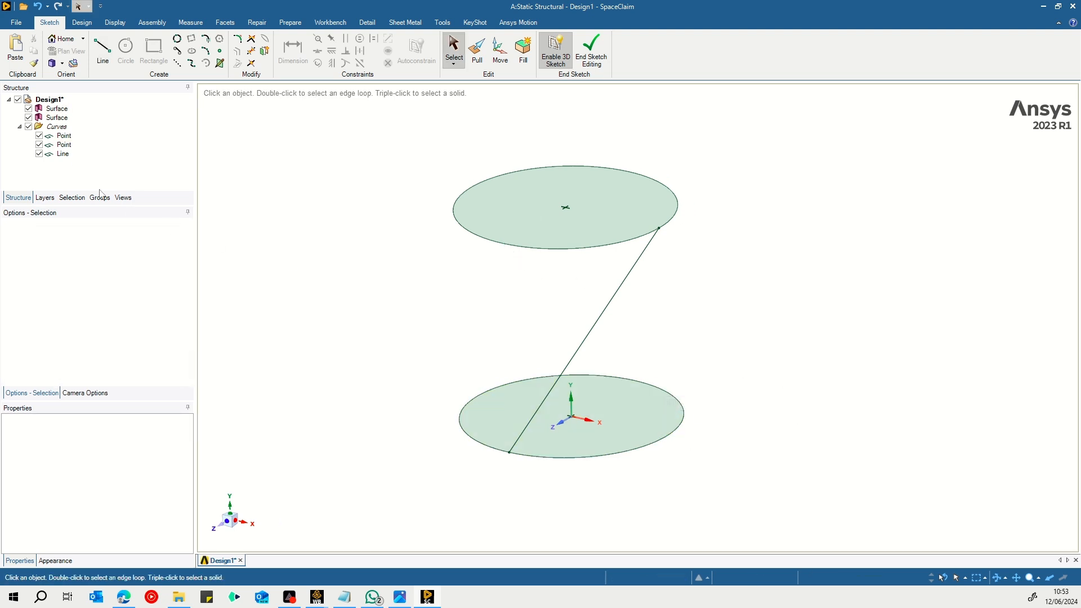
pyautogui.click(67, 145)
pyautogui.press('Delete')
pyautogui.click(68, 137)
pyautogui.press('Delete')
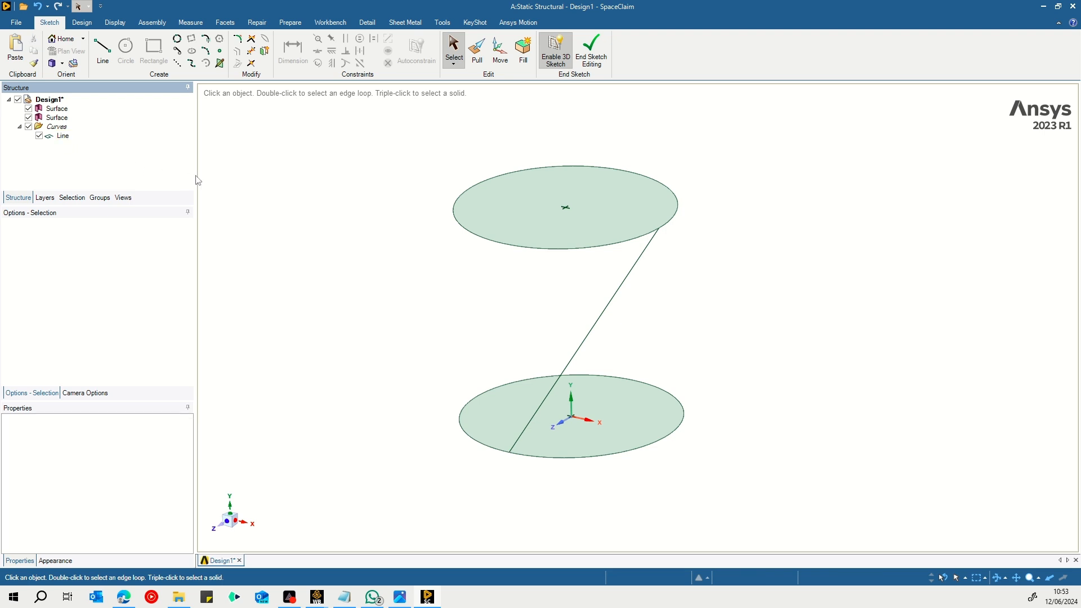
# Create beams with a solid circle profile from the edges of both circular surfaces and the inclined line.
pyautogui.moveTo(820, 297); pyautogui.dragTo(824, 307, button='middle')
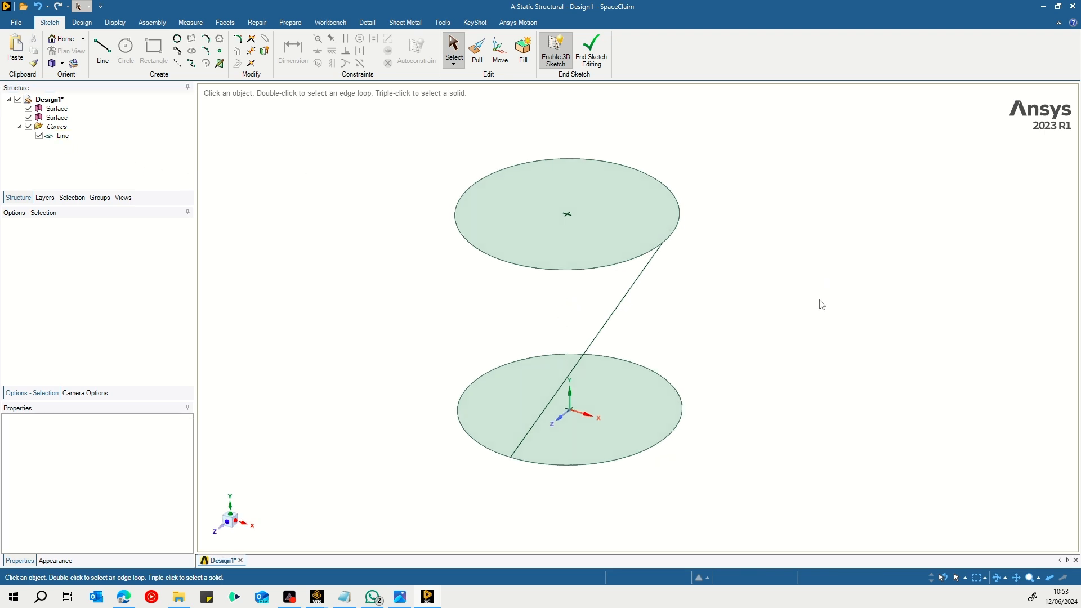
pyautogui.moveTo(772, 280)
pyautogui.mouseDown(button='middle')
pyautogui.moveTo(762, 258)
pyautogui.moveTo(803, 263)
pyautogui.mouseUp(button='middle')
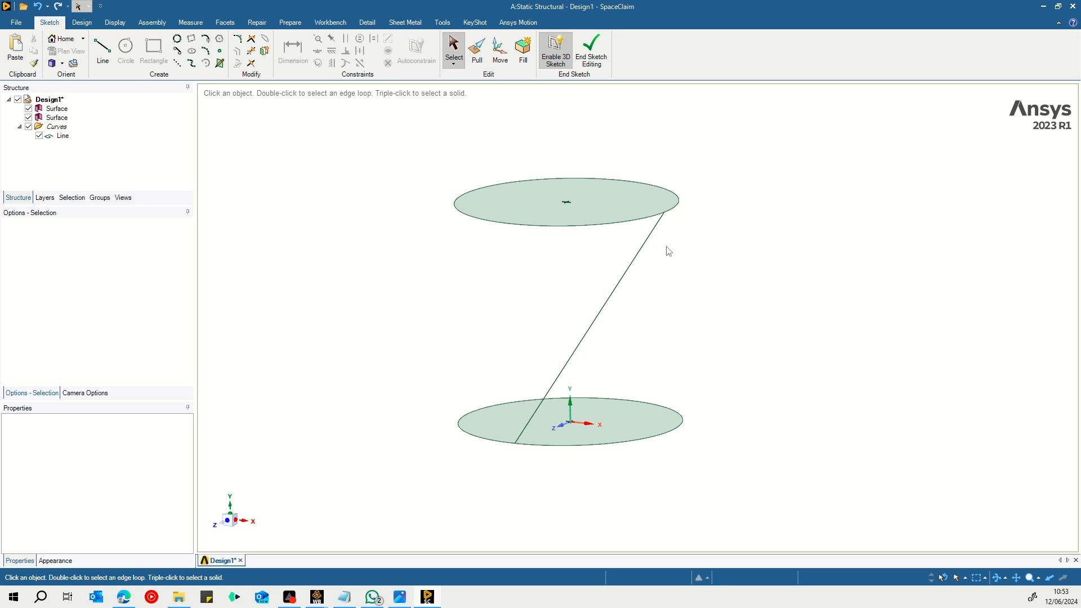
pyautogui.moveTo(801, 254); pyautogui.dragTo(796, 261, button='middle')
pyautogui.click(613, 231)
pyautogui.click(611, 240)
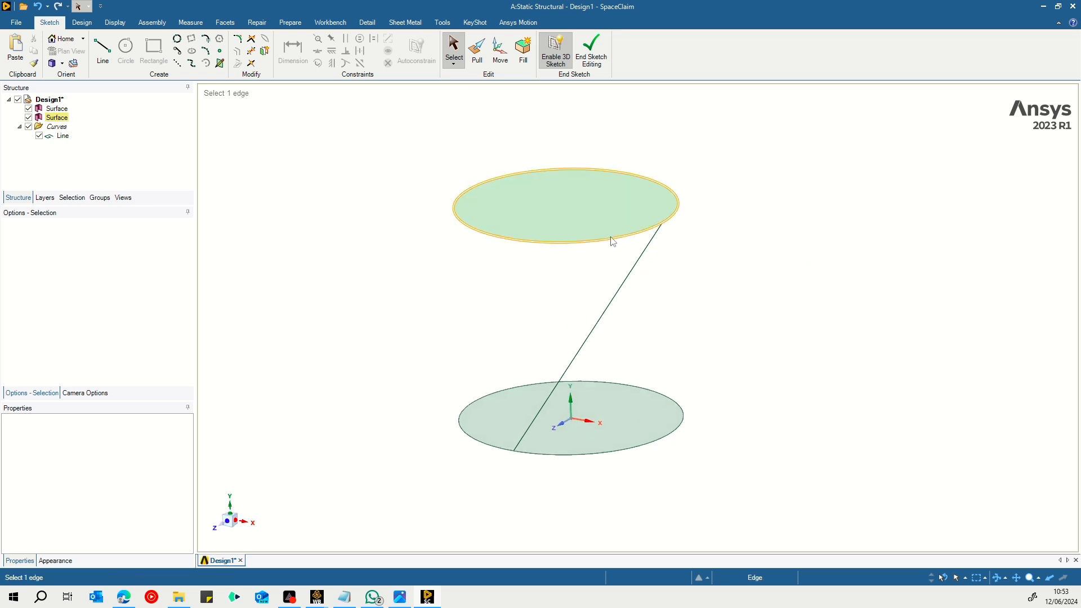
pyautogui.press('ctrl')
pyautogui.keyDown('ctrl'); pyautogui.click(619, 291); pyautogui.keyUp('ctrl')
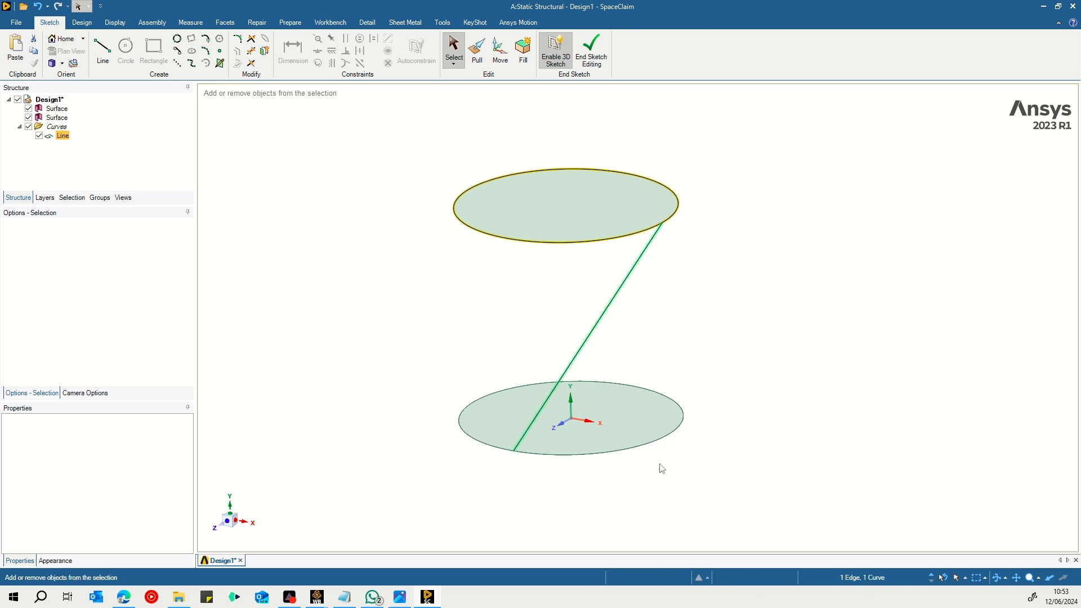
pyautogui.keyDown('ctrl'); pyautogui.click(639, 444); pyautogui.keyUp('ctrl')
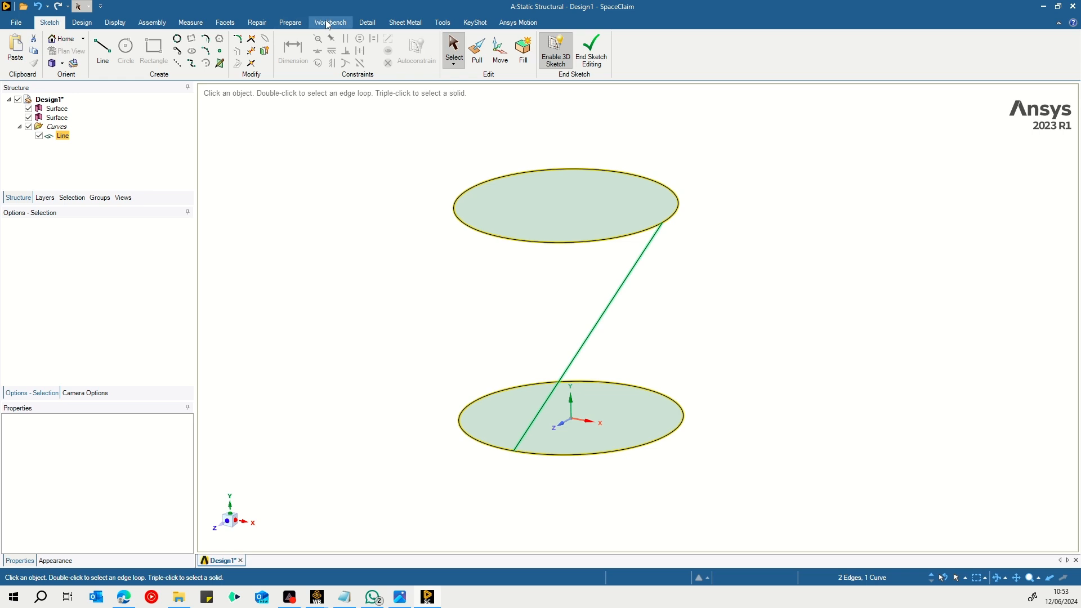
pyautogui.click(290, 23)
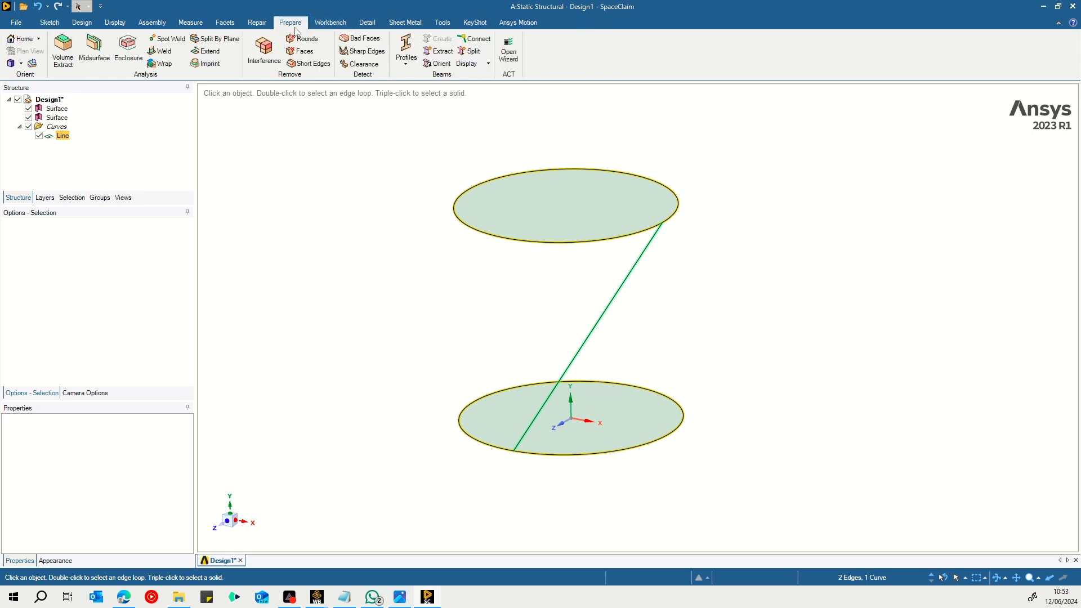
pyautogui.click(406, 64)
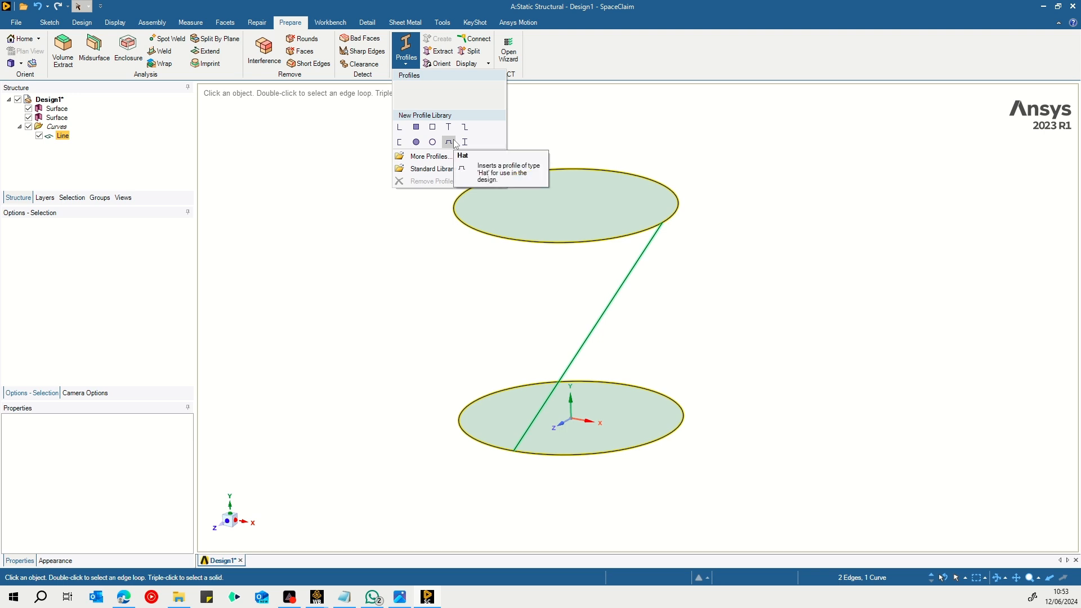
pyautogui.click(416, 141)
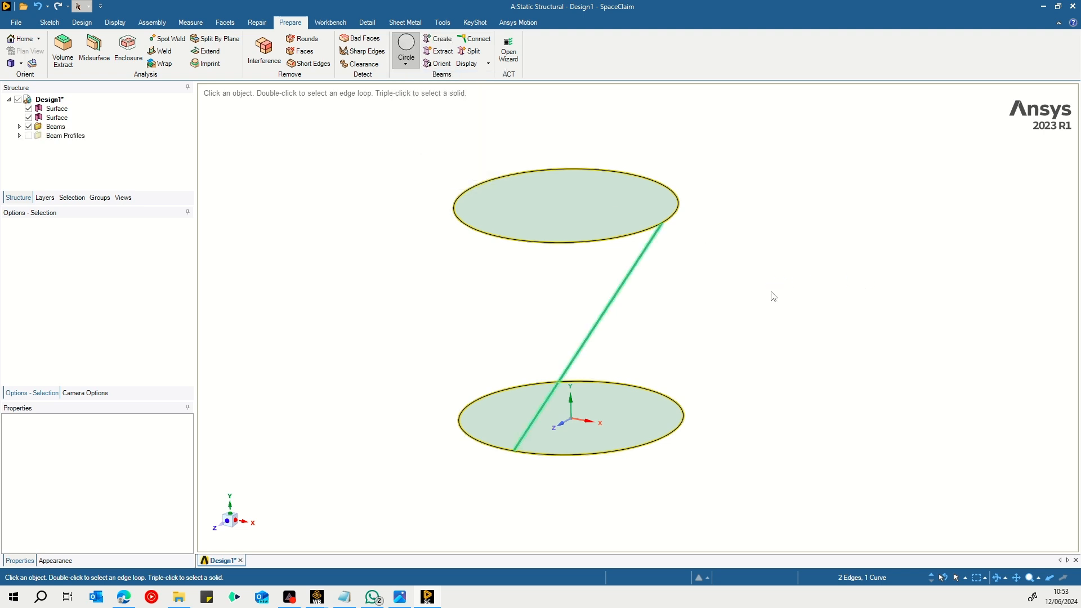
pyautogui.moveTo(788, 306)
pyautogui.mouseDown(button='middle')
pyautogui.moveTo(934, 278)
pyautogui.moveTo(856, 269)
pyautogui.moveTo(754, 280)
pyautogui.moveTo(803, 296)
pyautogui.mouseUp(button='middle')
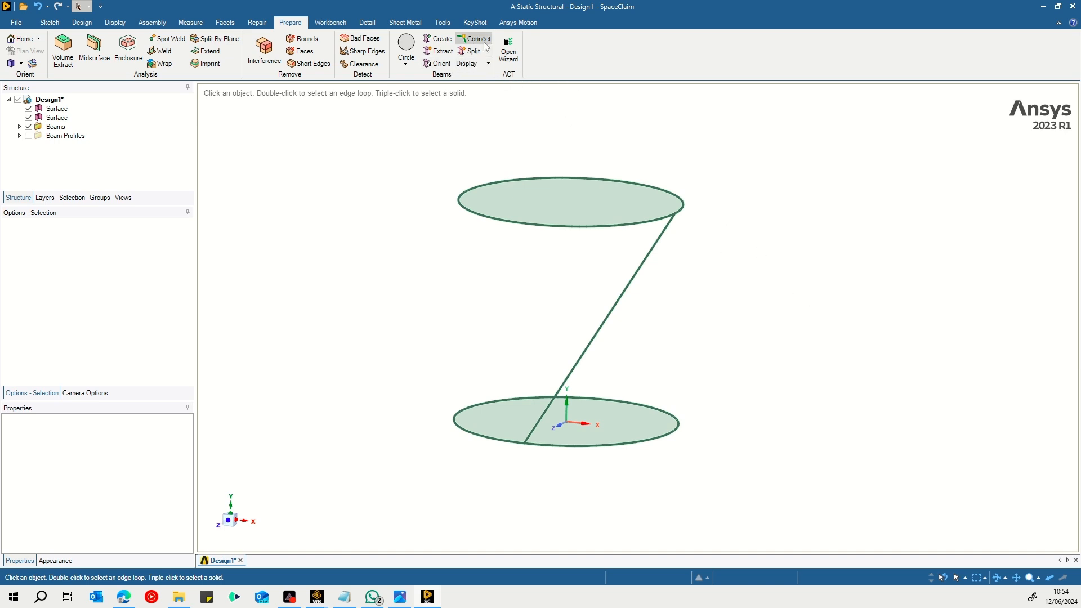
# Preview the beams as solids, switch the shells to thick display, and return the beams to wire display.
pyautogui.click(475, 64)
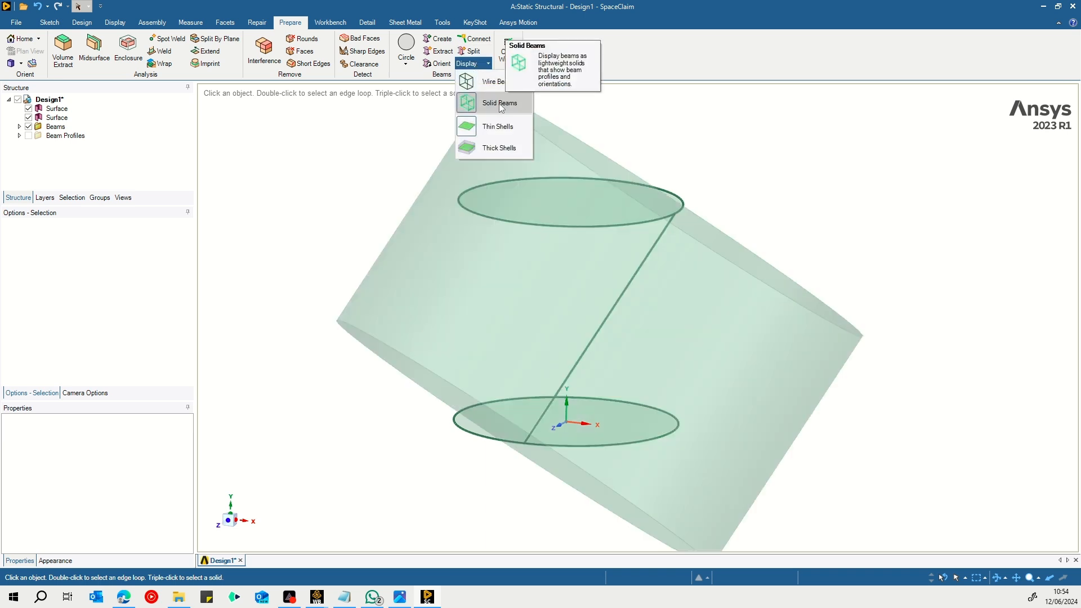
pyautogui.moveTo(761, 112)
pyautogui.mouseDown(button='middle')
pyautogui.moveTo(774, 150)
pyautogui.moveTo(748, 251)
pyautogui.moveTo(766, 116)
pyautogui.mouseUp(button='middle')
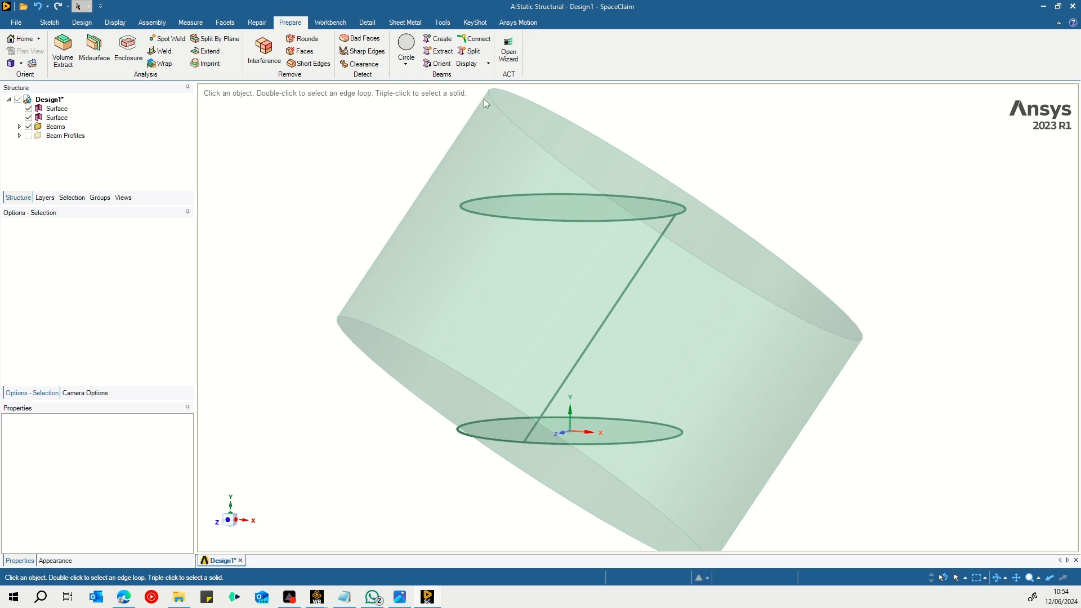
pyautogui.click(472, 63)
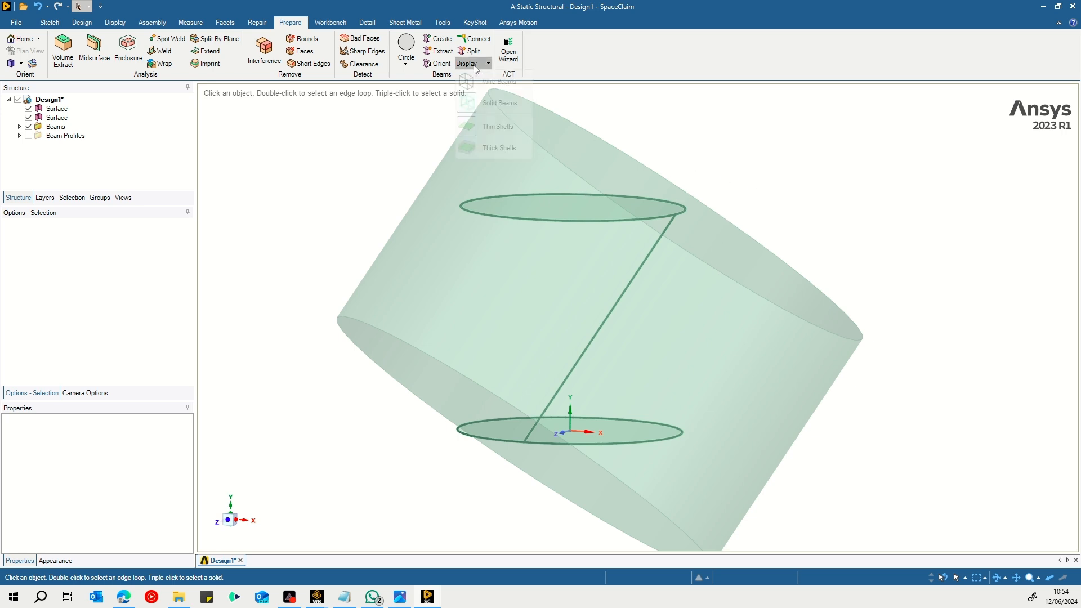
pyautogui.click(506, 147)
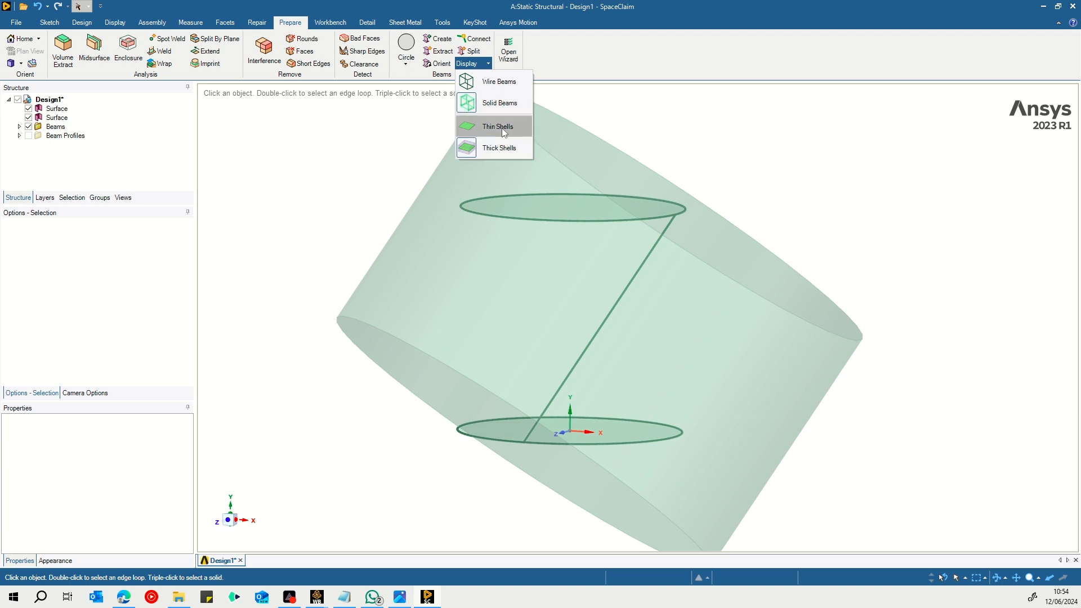
pyautogui.click(499, 82)
pyautogui.click(813, 217)
pyautogui.moveTo(825, 224)
pyautogui.mouseDown(button='middle')
pyautogui.moveTo(821, 301)
pyautogui.moveTo(813, 208)
pyautogui.mouseUp(button='middle')
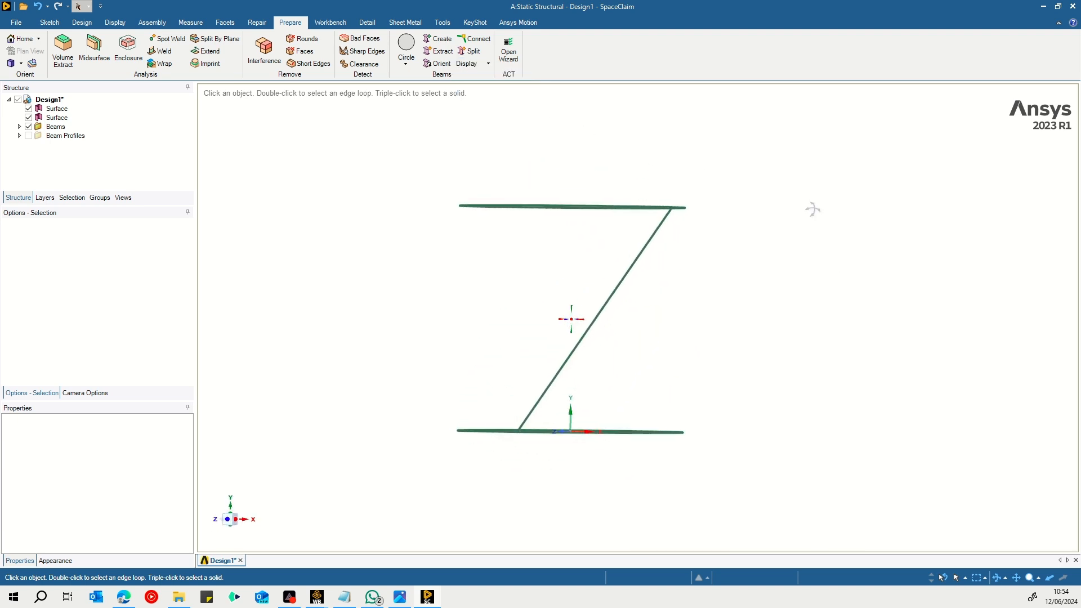
pyautogui.moveTo(828, 243); pyautogui.dragTo(797, 269, button='middle')
pyautogui.click(636, 220)
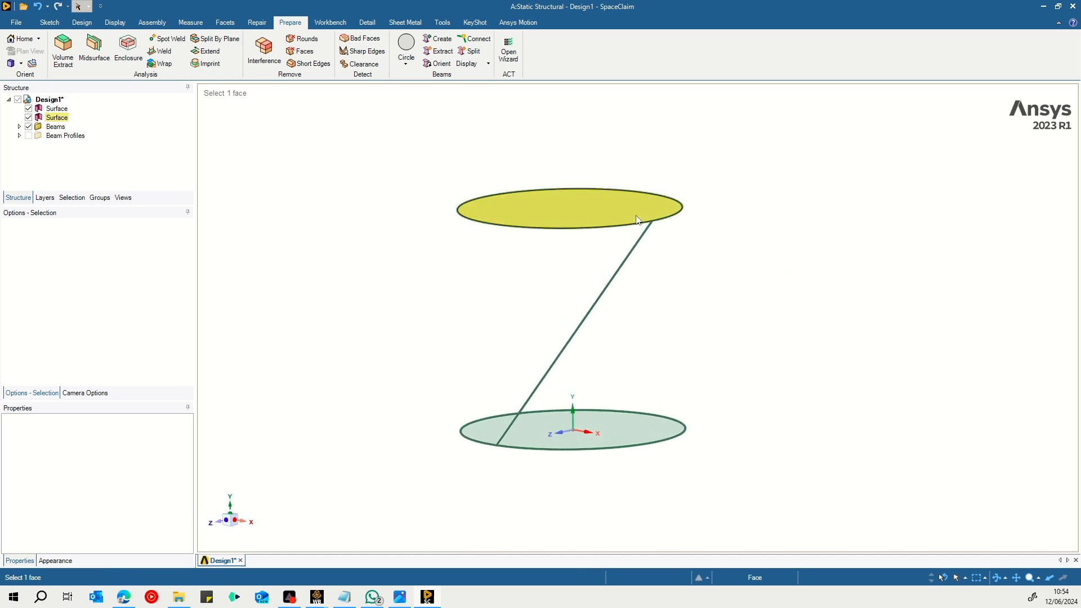
pyautogui.press('Escape')
pyautogui.click(602, 297)
pyautogui.moveTo(759, 290)
pyautogui.mouseDown(button='middle')
pyautogui.moveTo(825, 309)
pyautogui.moveTo(778, 274)
pyautogui.moveTo(771, 241)
pyautogui.mouseUp(button='middle')
pyautogui.moveTo(586, 305)
pyautogui.mouseDown(button='middle')
pyautogui.moveTo(762, 309)
pyautogui.moveTo(765, 325)
pyautogui.mouseUp(button='middle')
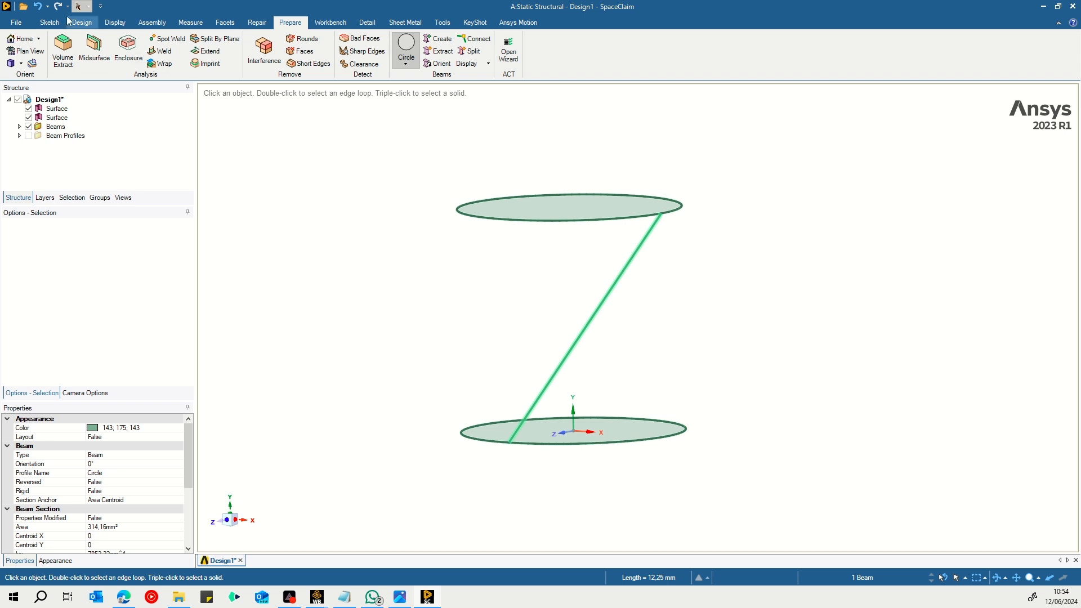
pyautogui.click(50, 23)
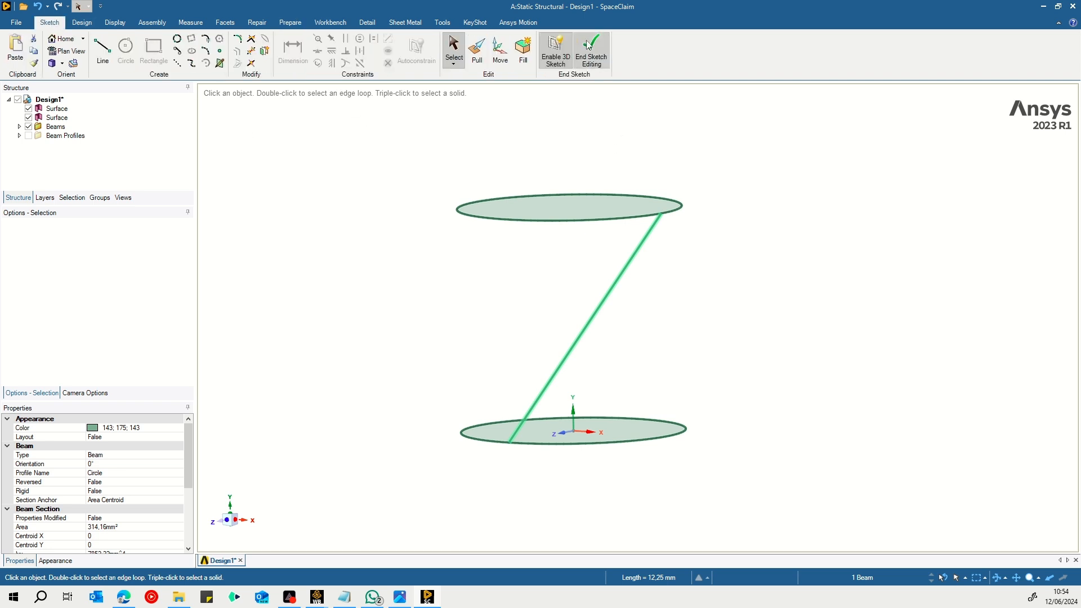
pyautogui.click(777, 308)
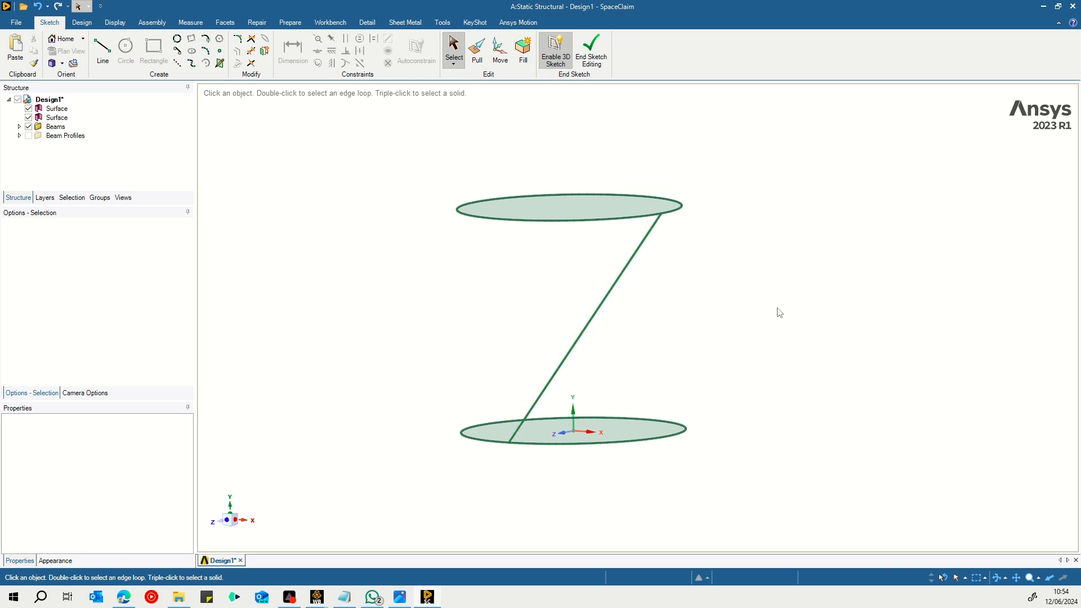
# Pattern the inclined beam circularly about the Y axis with a count of 4 over 360°.
pyautogui.click(605, 304)
pyautogui.click(82, 23)
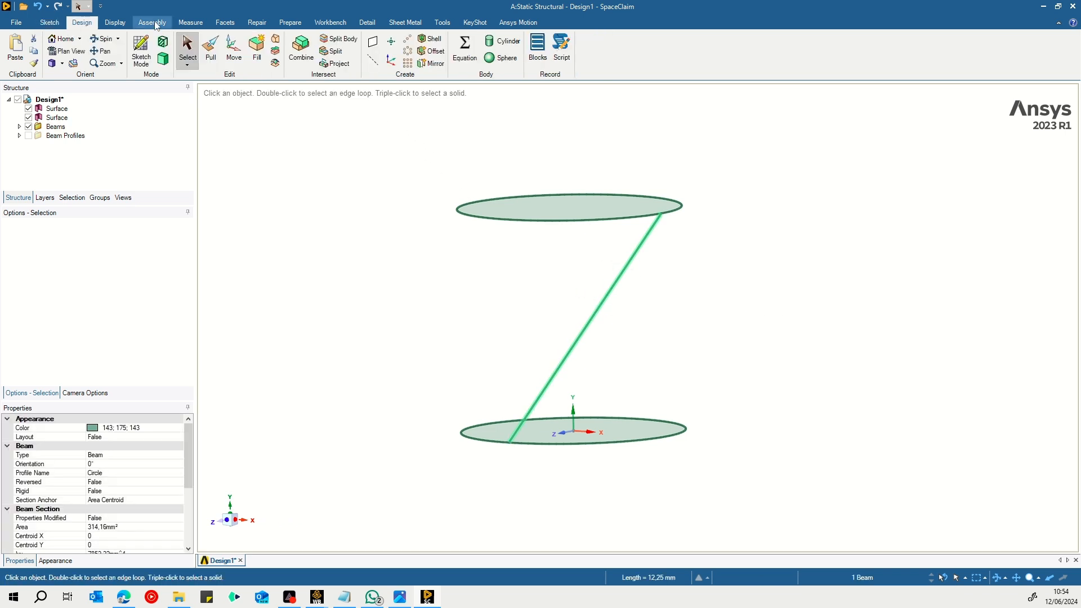
pyautogui.click(409, 54)
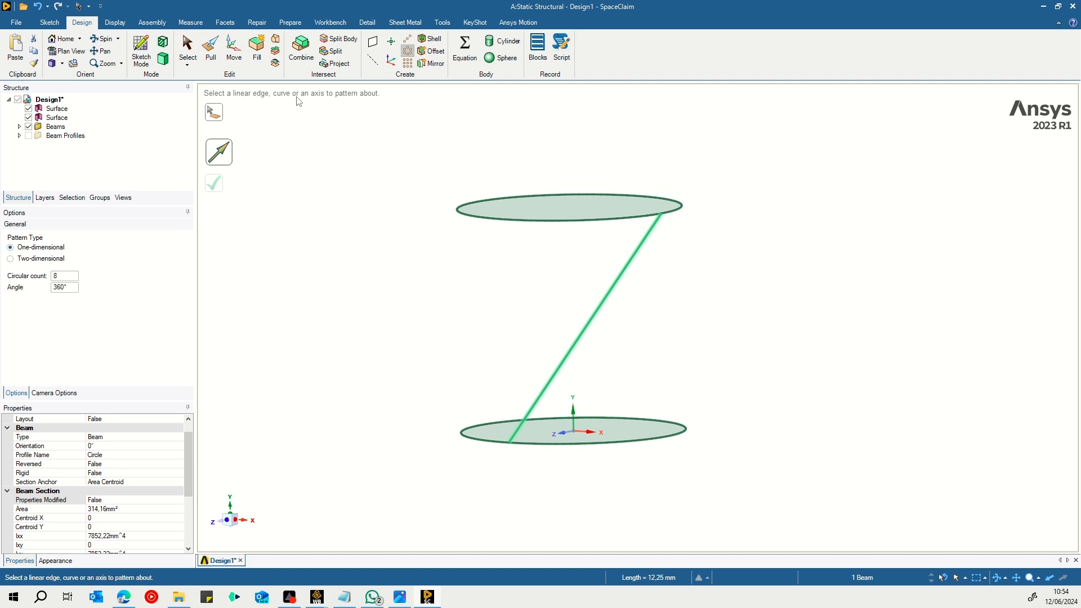
pyautogui.moveTo(625, 354)
pyautogui.mouseDown(button='middle')
pyautogui.moveTo(810, 356)
pyautogui.moveTo(798, 389)
pyautogui.mouseUp(button='middle')
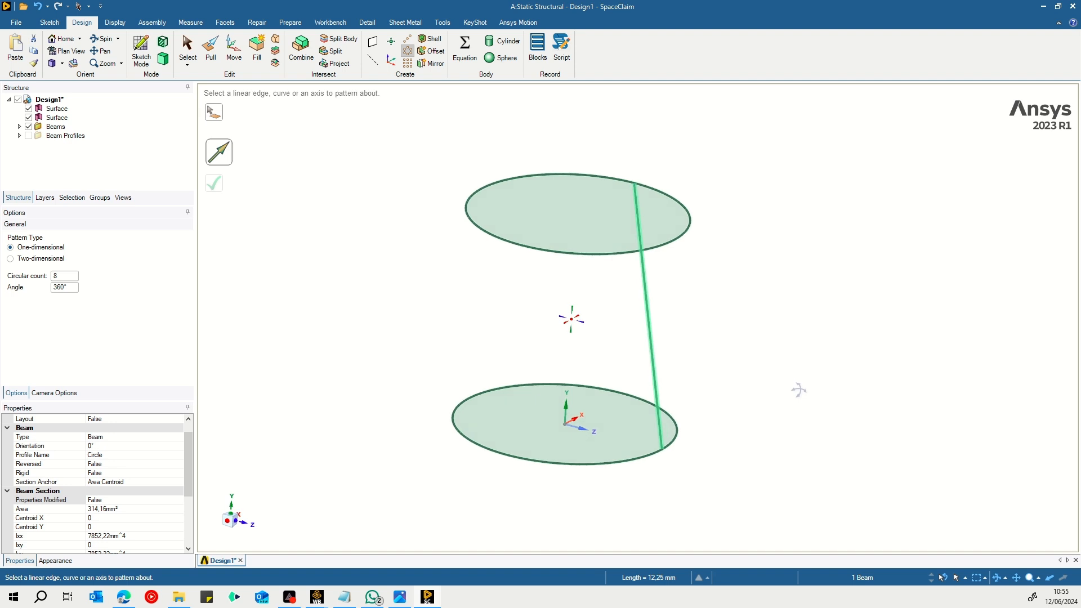
pyautogui.click(566, 413)
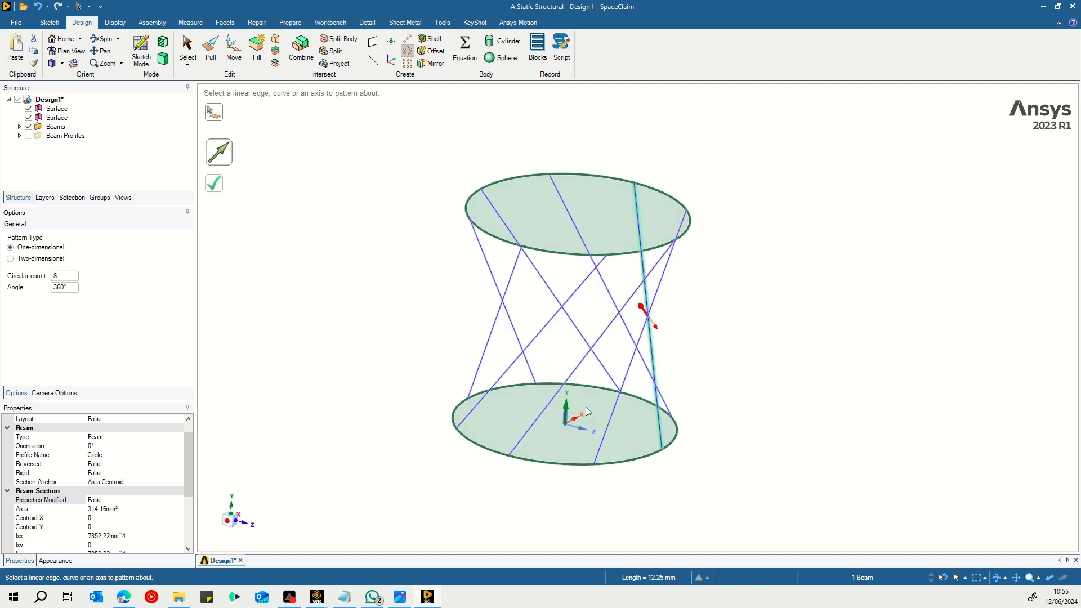
pyautogui.doubleClick(55, 276)
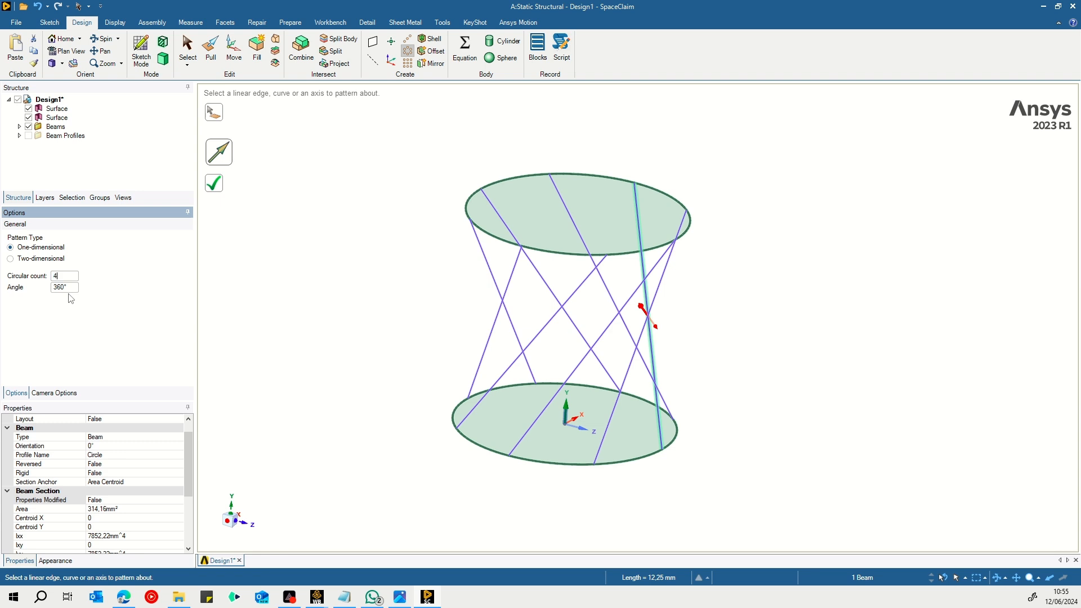
pyautogui.press('Return')
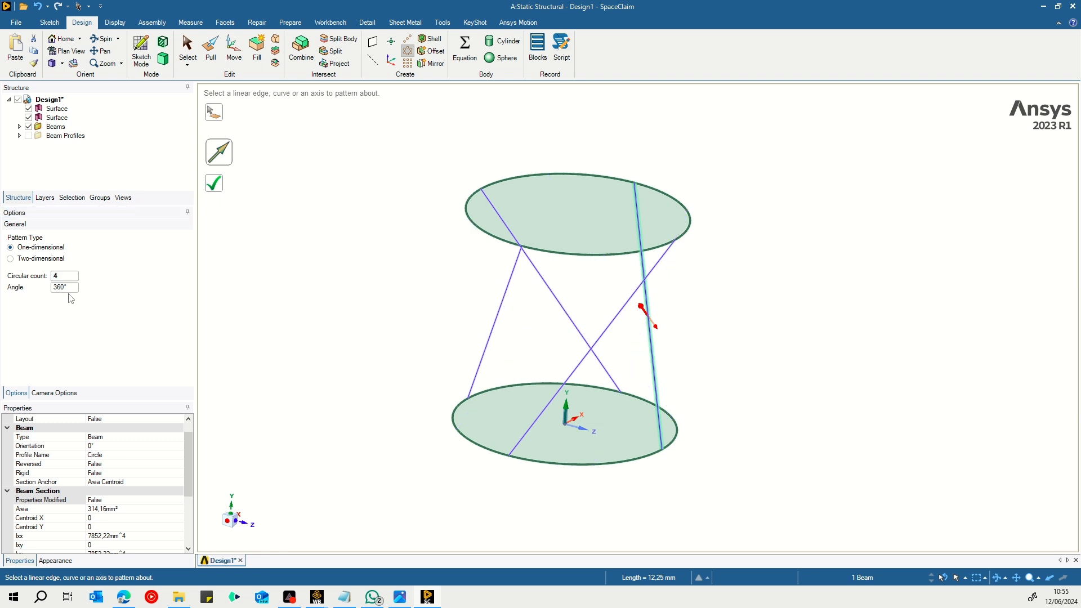
pyautogui.click(222, 187)
# Inspect the patterned frame from several sides and show the groups of the root part.
pyautogui.moveTo(463, 366); pyautogui.dragTo(291, 359, button='middle')
pyautogui.click(79, 199)
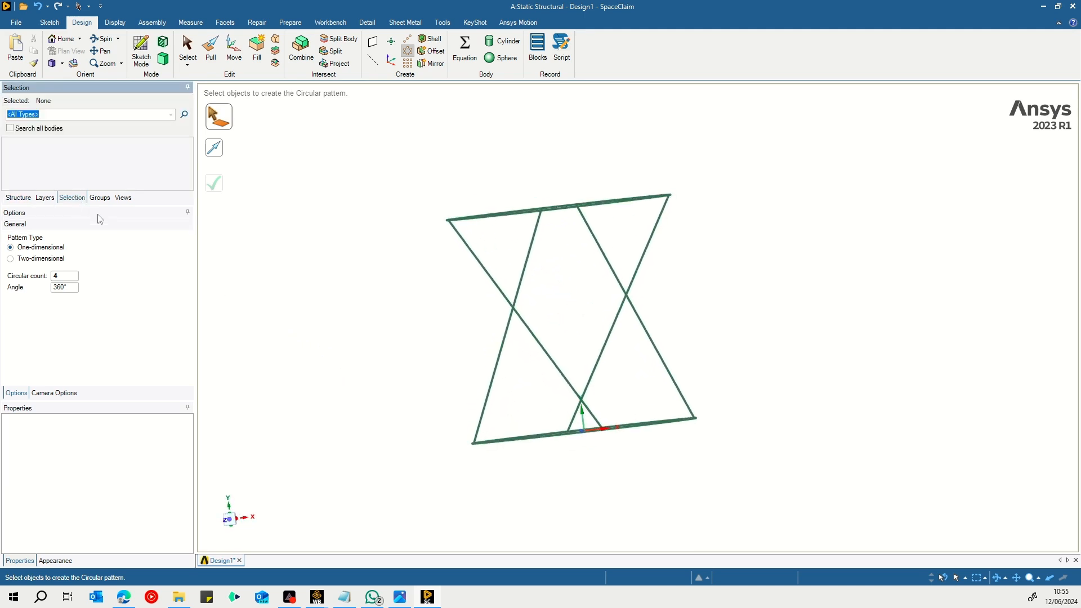
pyautogui.click(100, 198)
pyautogui.moveTo(304, 253); pyautogui.dragTo(347, 277, button='middle')
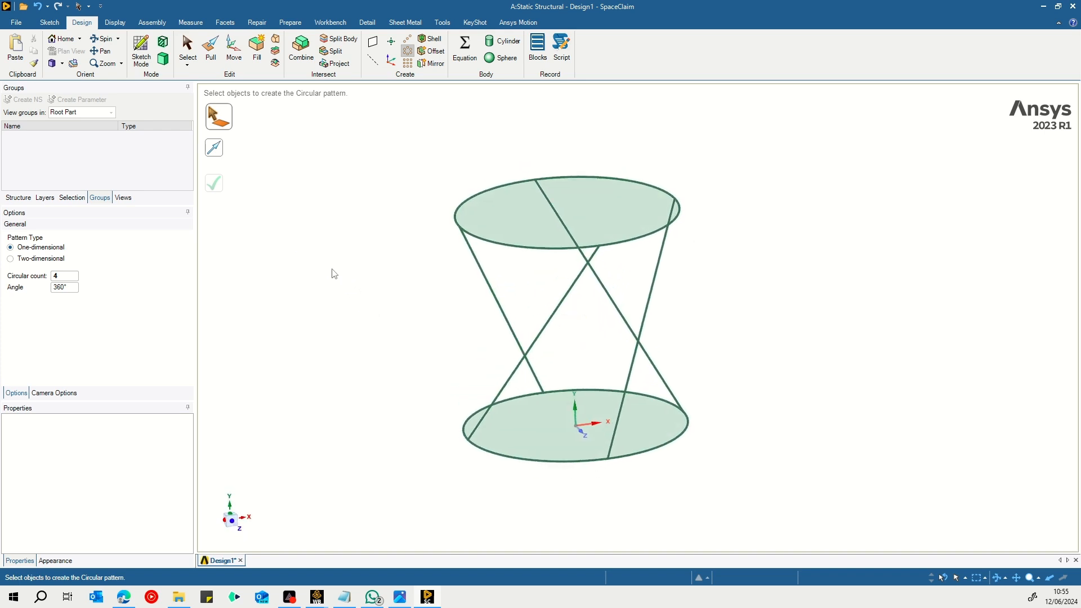
pyautogui.moveTo(825, 236)
pyautogui.mouseDown(button='middle')
pyautogui.moveTo(815, 201)
pyautogui.moveTo(828, 194)
pyautogui.moveTo(825, 210)
pyautogui.mouseUp(button='middle')
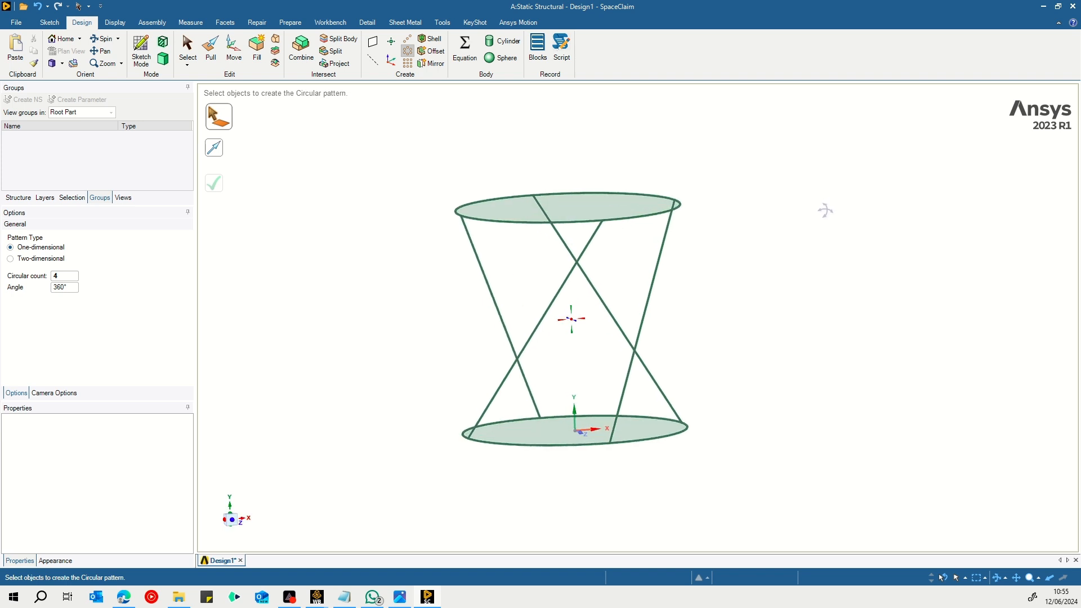
pyautogui.click(641, 229)
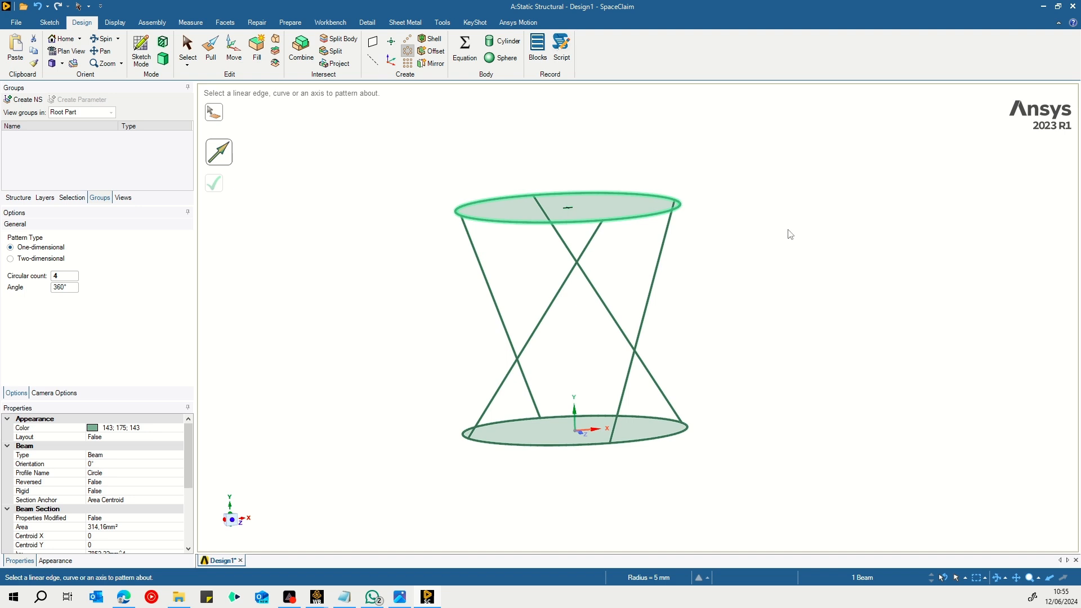
pyautogui.moveTo(790, 234); pyautogui.dragTo(786, 260, button='middle')
pyautogui.press('Escape')
pyautogui.press('Escape')
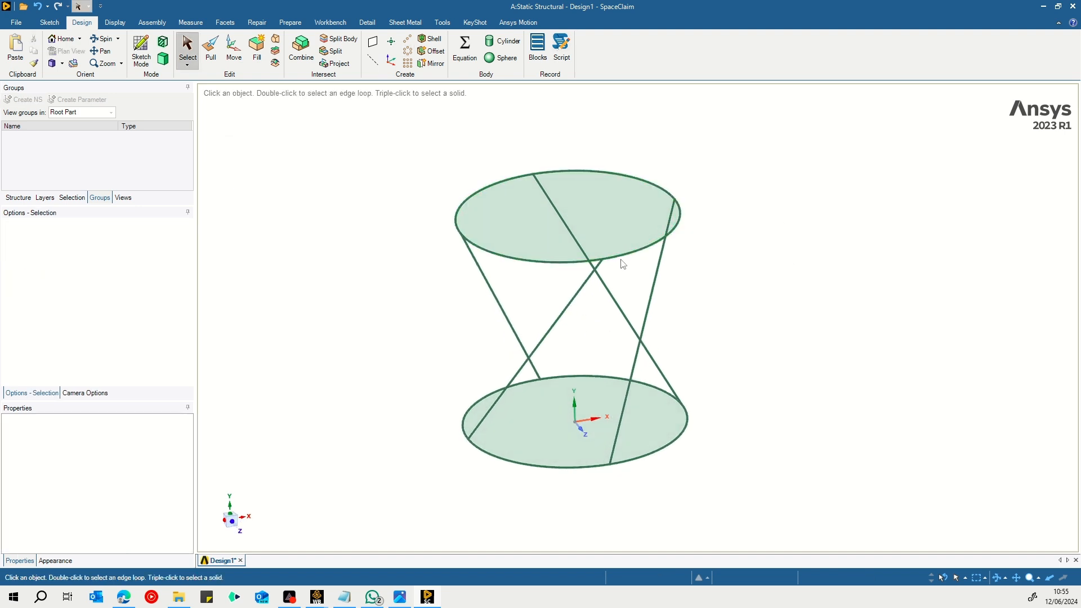
# Move the upper ring beam upward by about 2.12 mm and create a driving-dimension parameter from that distance.
pyautogui.click(577, 257)
pyautogui.moveTo(697, 266); pyautogui.dragTo(734, 264, button='middle')
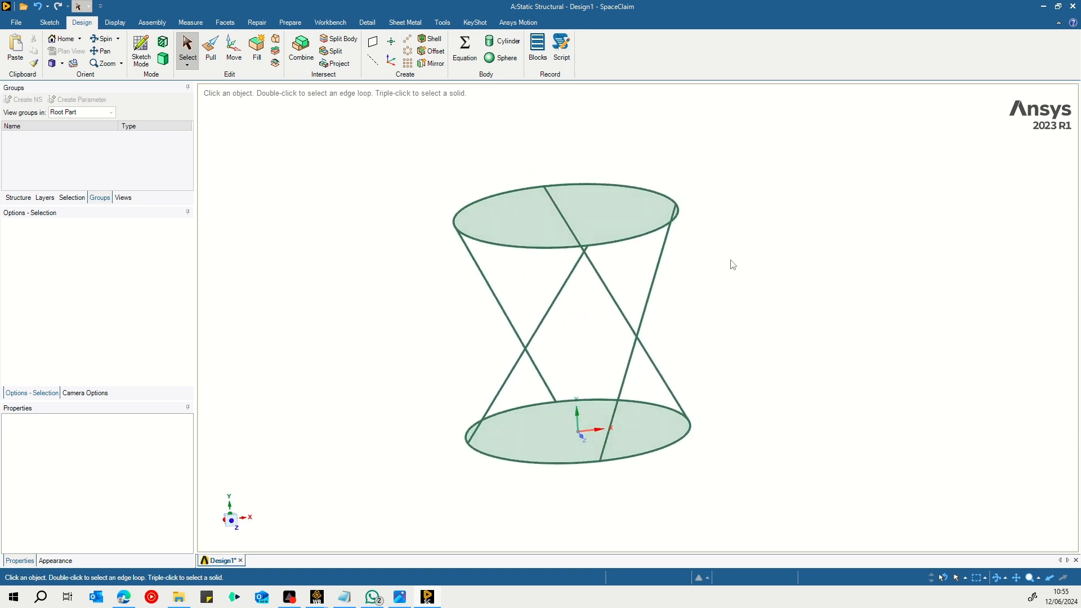
pyautogui.click(635, 244)
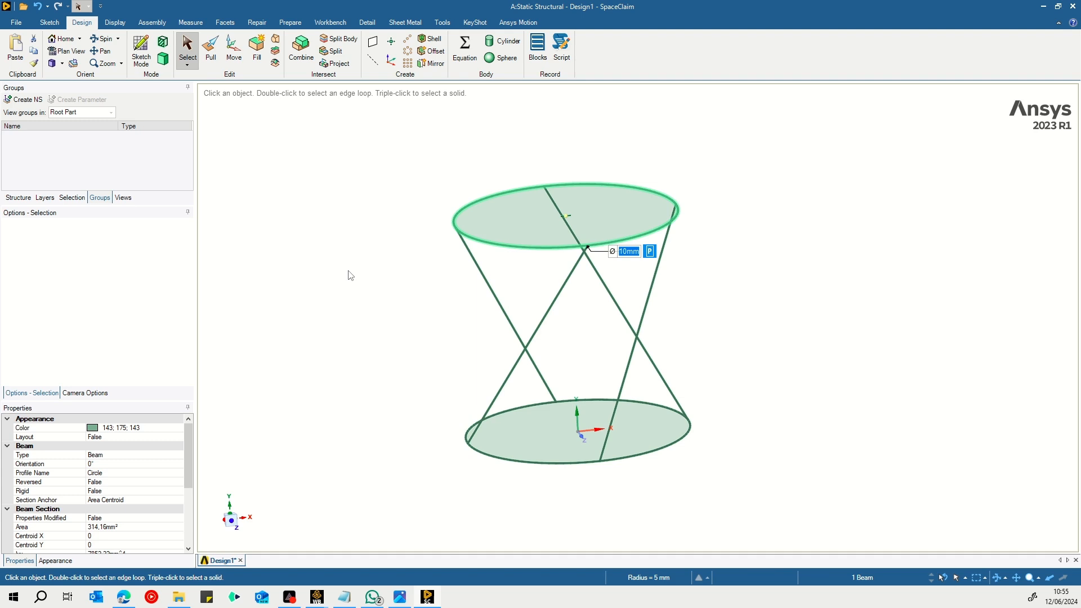
pyautogui.click(233, 52)
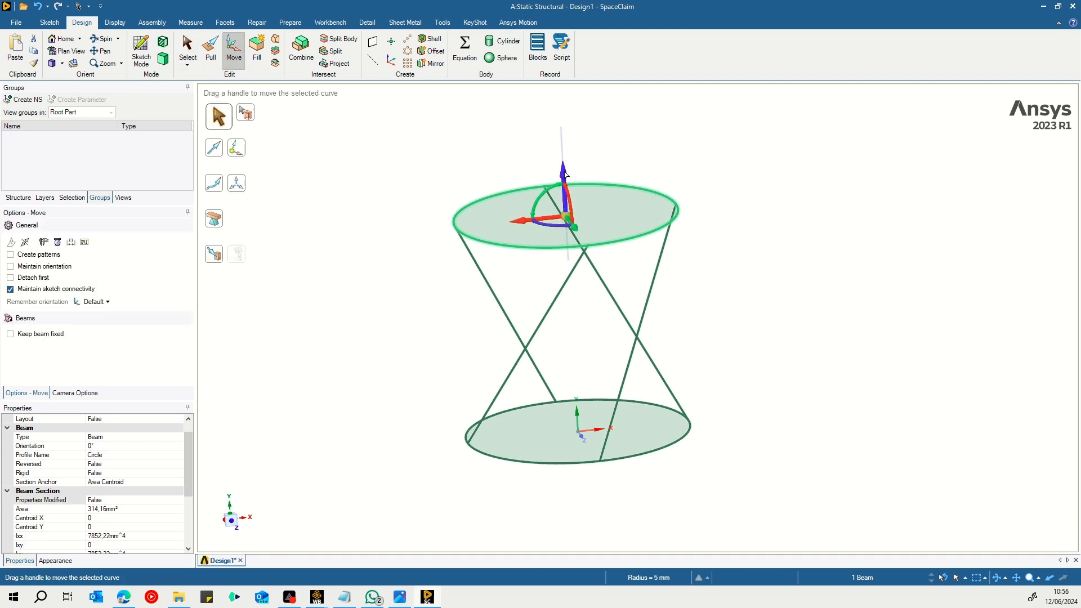
pyautogui.moveTo(565, 174); pyautogui.dragTo(570, 128)
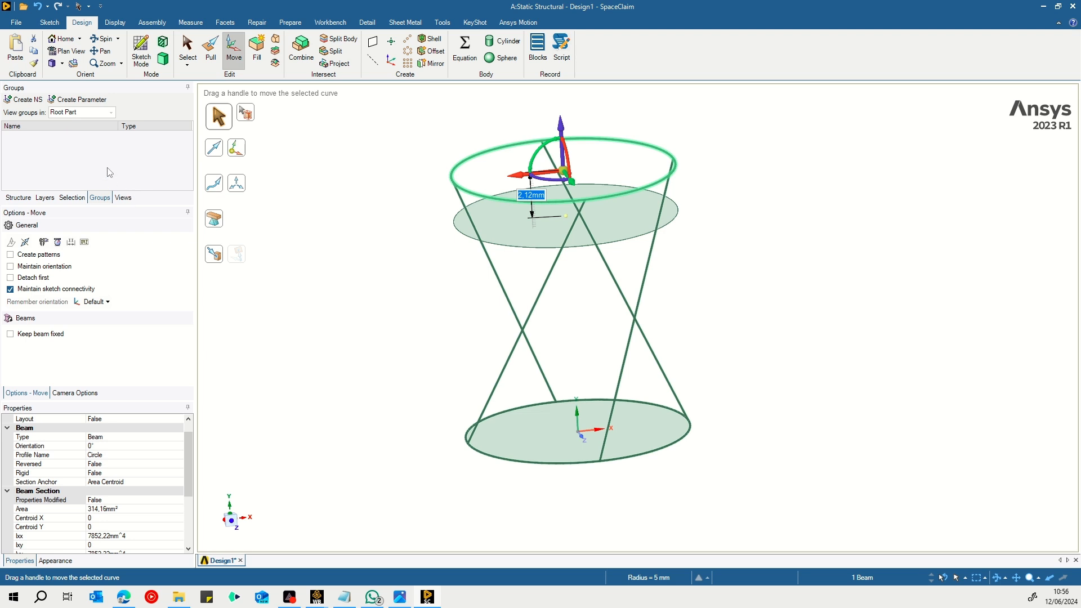
pyautogui.click(93, 102)
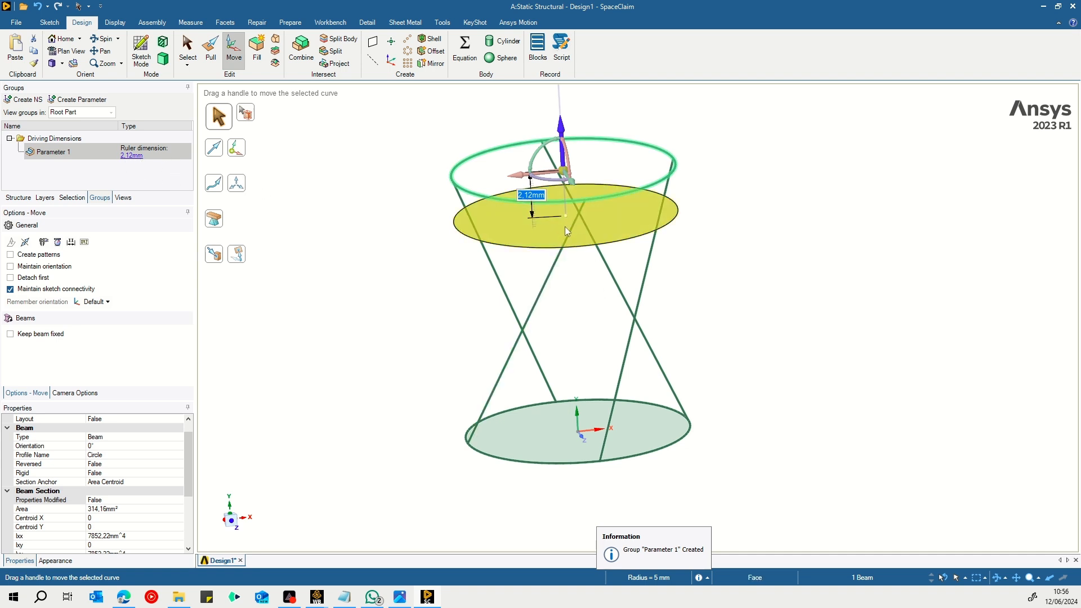
# Measure the upper ring's move with a ruler from the lower ring's centre and create a parameter from that dimension.
pyautogui.moveTo(572, 302); pyautogui.dragTo(731, 242, button='middle')
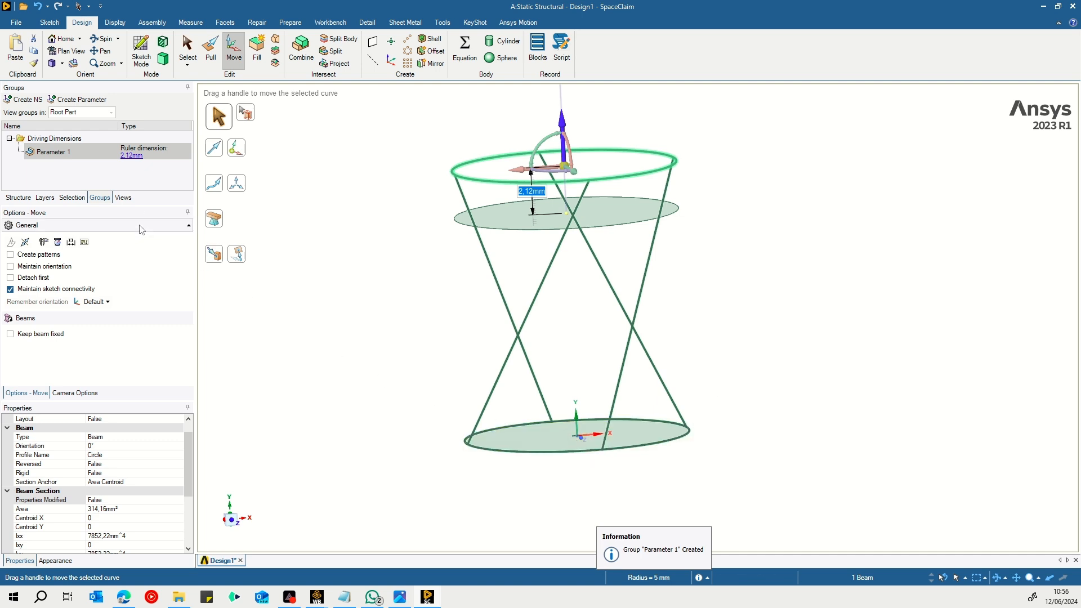
pyautogui.click(71, 242)
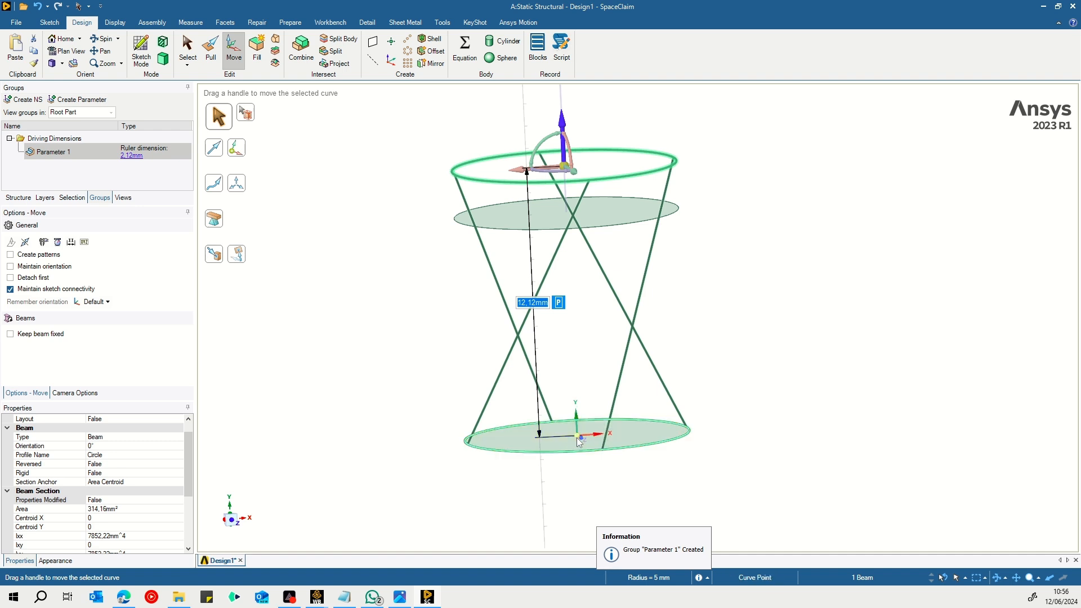
pyautogui.click(559, 303)
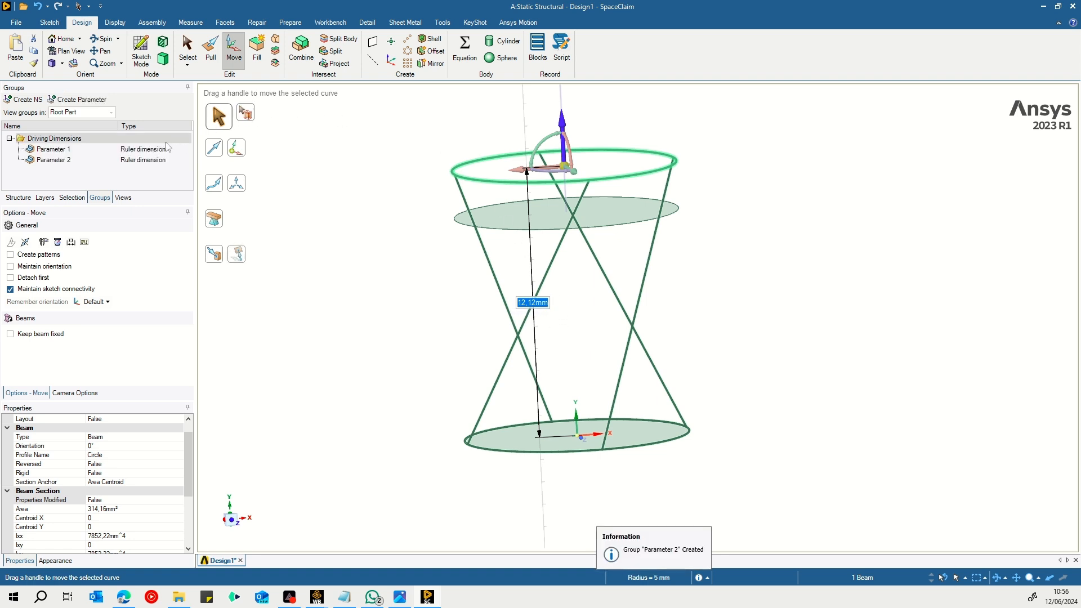
# Compare the two driving dimensions and delete Parameter 1, keeping the one measured from the lower ring.
pyautogui.click(159, 161)
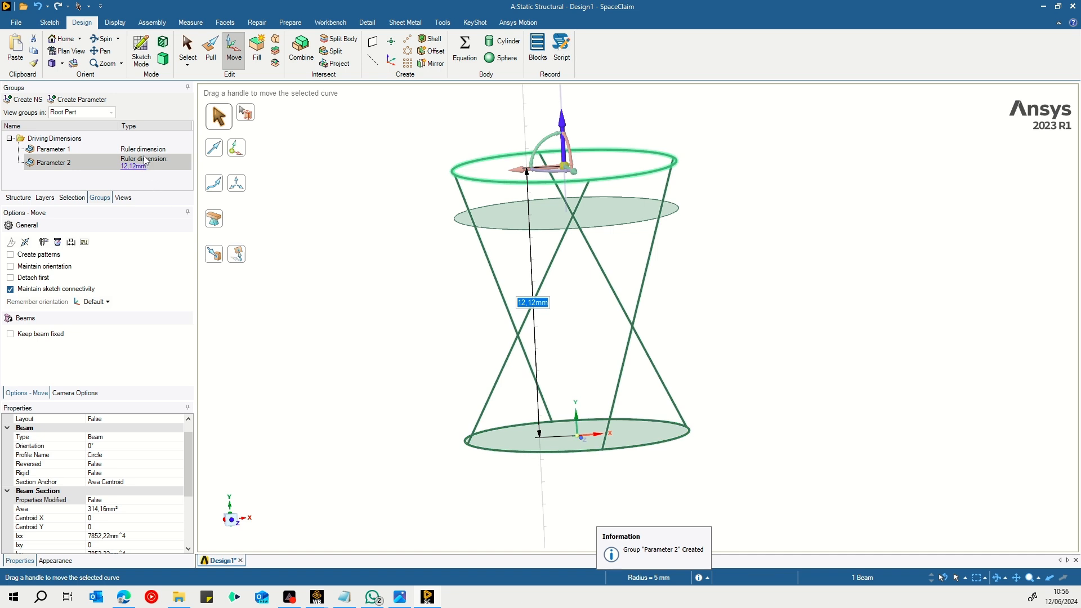
pyautogui.click(141, 153)
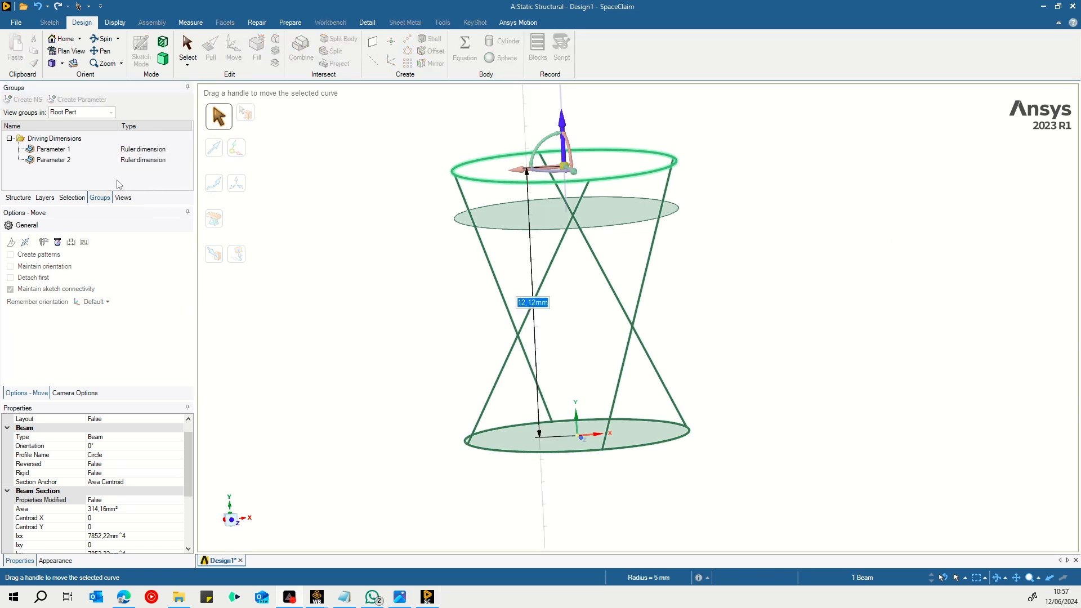
pyautogui.click(63, 149)
pyautogui.rightClick(64, 152)
pyautogui.click(91, 197)
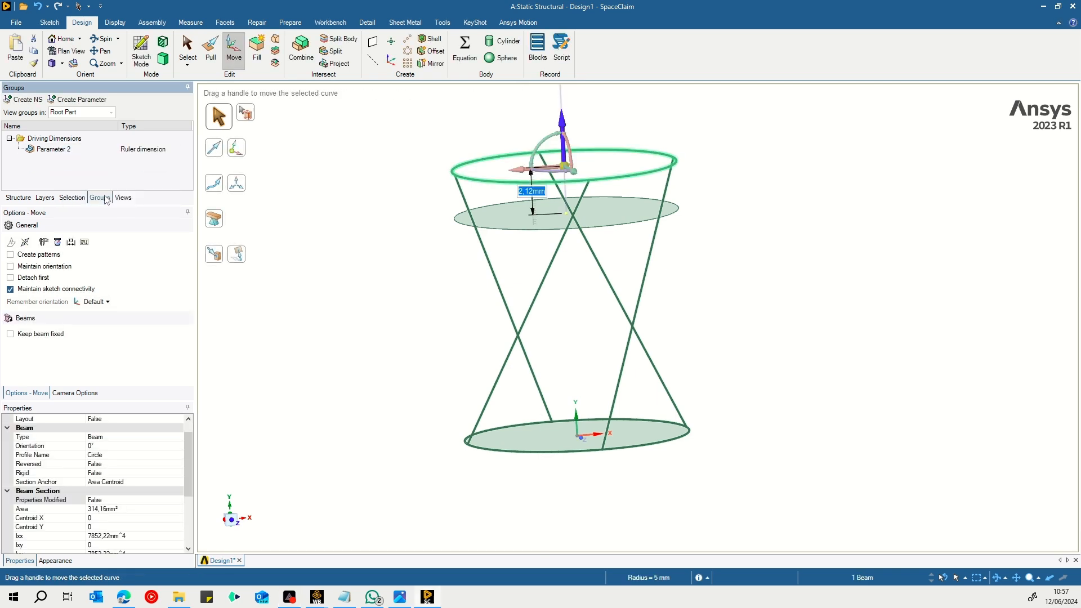
# Set Parameter 2, the ring-to-ring distance, to 5 mm and check the frame from several angles.
pyautogui.click(56, 151)
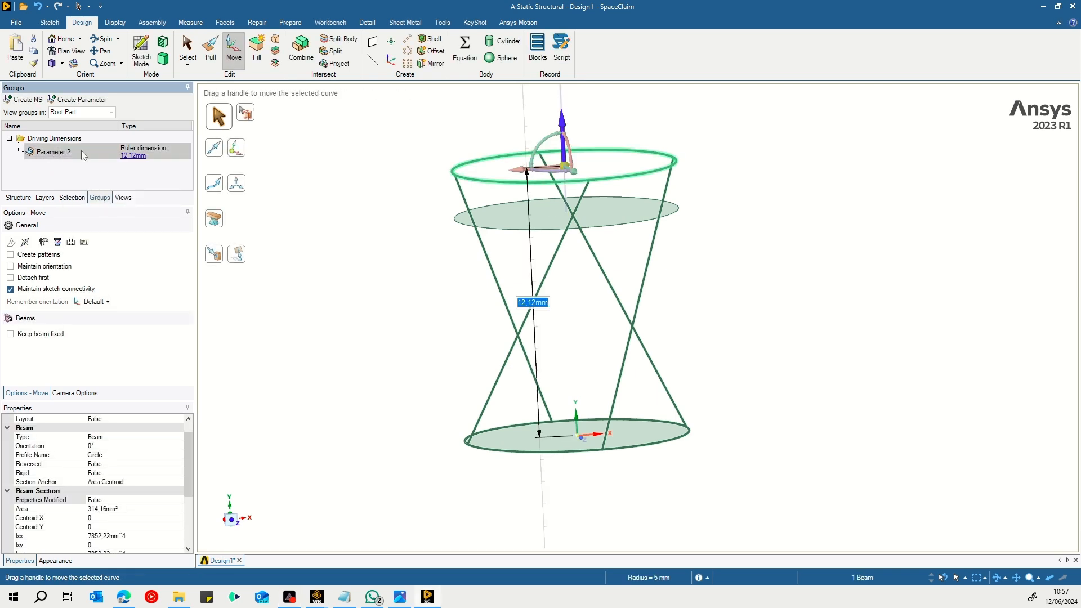
pyautogui.click(134, 156)
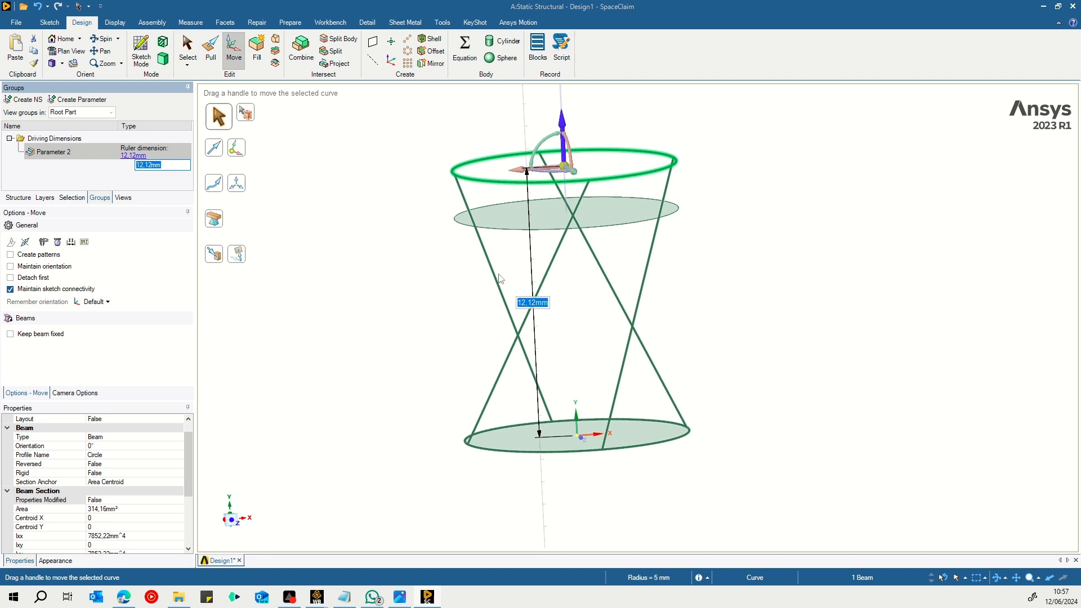
pyautogui.write('5')
pyautogui.press('Return')
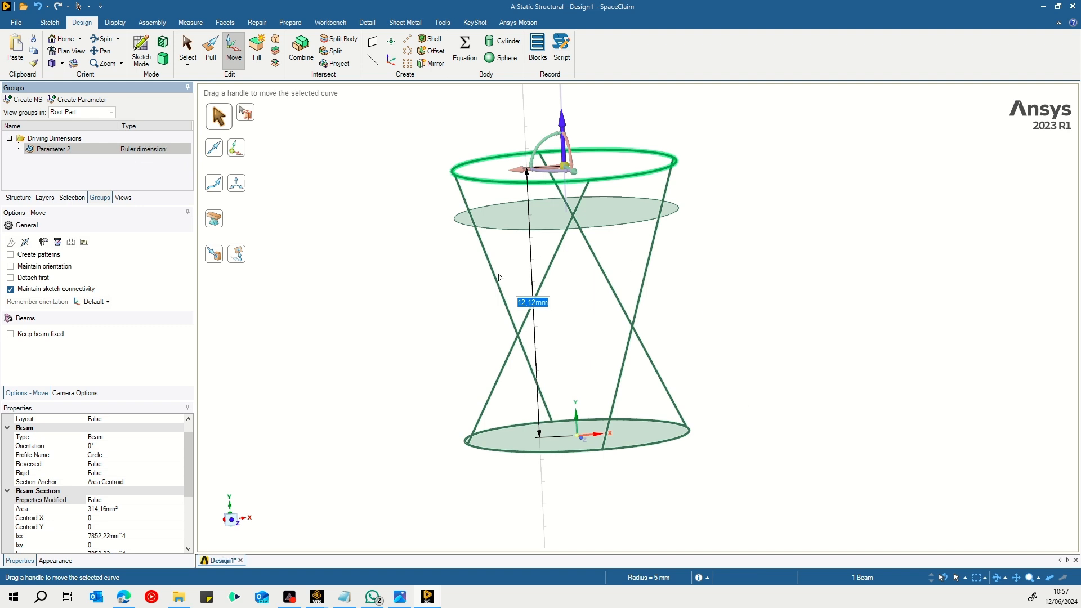
pyautogui.click(798, 415)
pyautogui.moveTo(797, 415)
pyautogui.mouseDown(button='middle')
pyautogui.moveTo(835, 500)
pyautogui.moveTo(808, 468)
pyautogui.moveTo(802, 412)
pyautogui.mouseUp(button='middle')
pyautogui.moveTo(674, 420)
pyautogui.mouseDown(button='middle')
pyautogui.moveTo(820, 434)
pyautogui.moveTo(741, 415)
pyautogui.moveTo(690, 420)
pyautogui.mouseUp(button='middle')
pyautogui.moveTo(699, 352); pyautogui.dragTo(747, 386, button='middle')
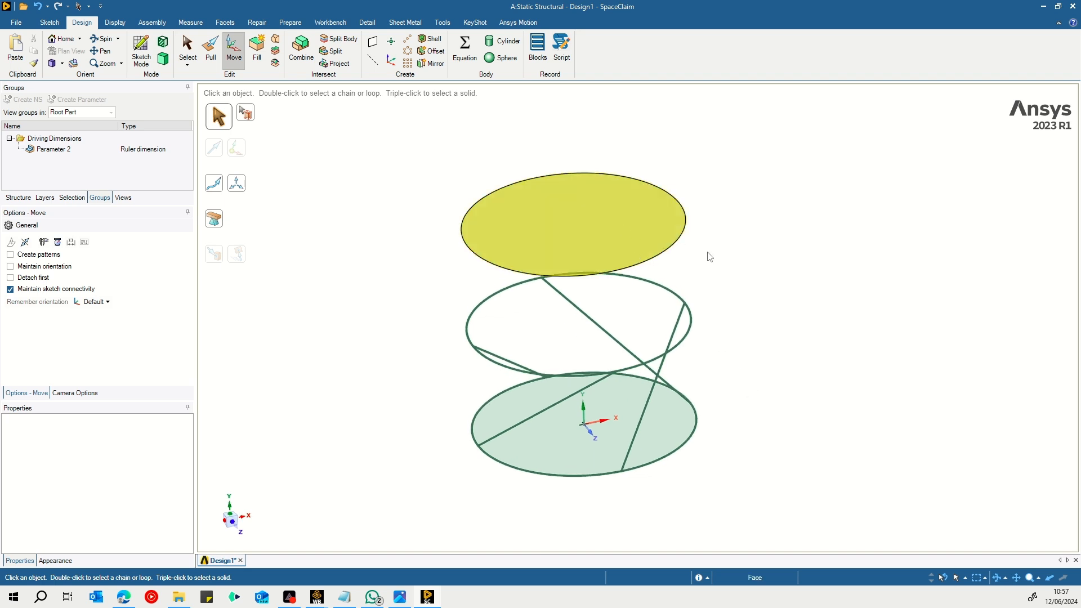
# Delete the upper and lower circular surfaces so that only the beams remain.
pyautogui.click(597, 226)
pyautogui.press('Delete')
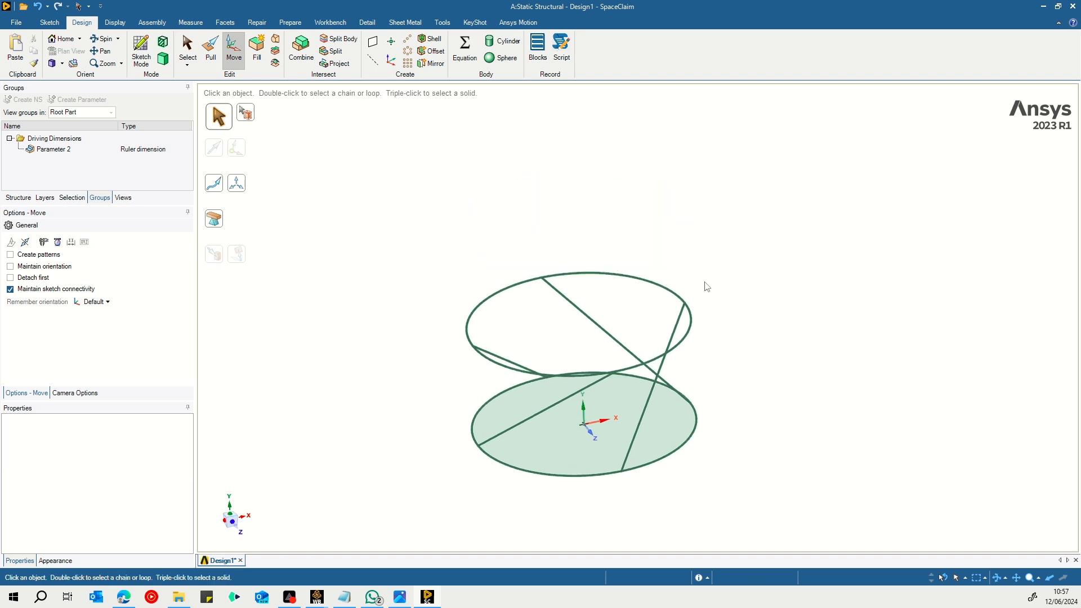
pyautogui.click(572, 433)
pyautogui.press('Delete')
# Set Parameter 2, the distance between the two rings, to 10 mm.
pyautogui.moveTo(801, 356); pyautogui.dragTo(788, 307, button='middle')
pyautogui.click(179, 149)
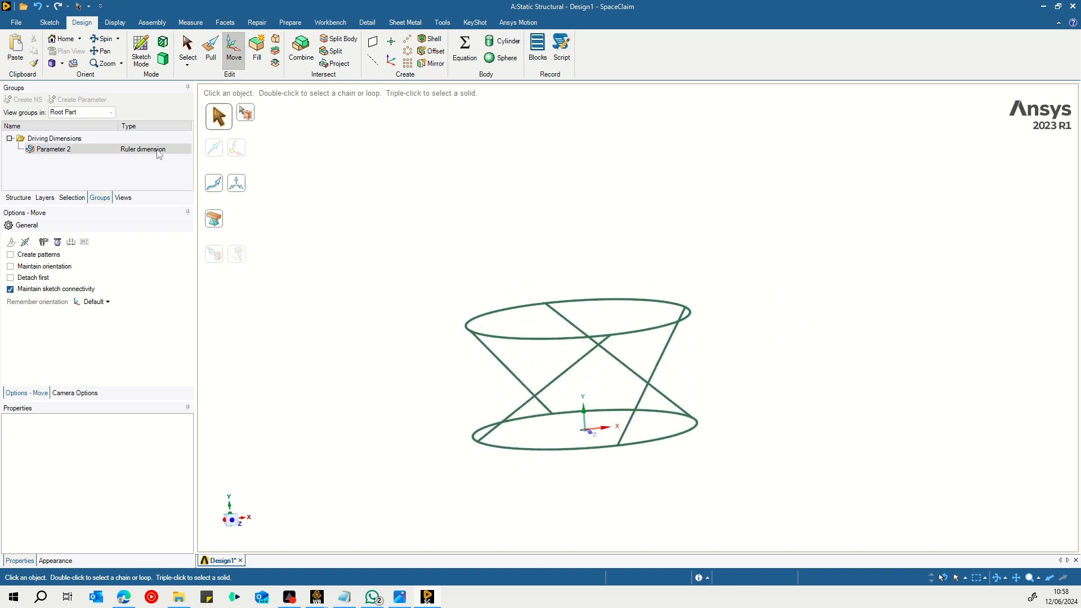
pyautogui.click(178, 149)
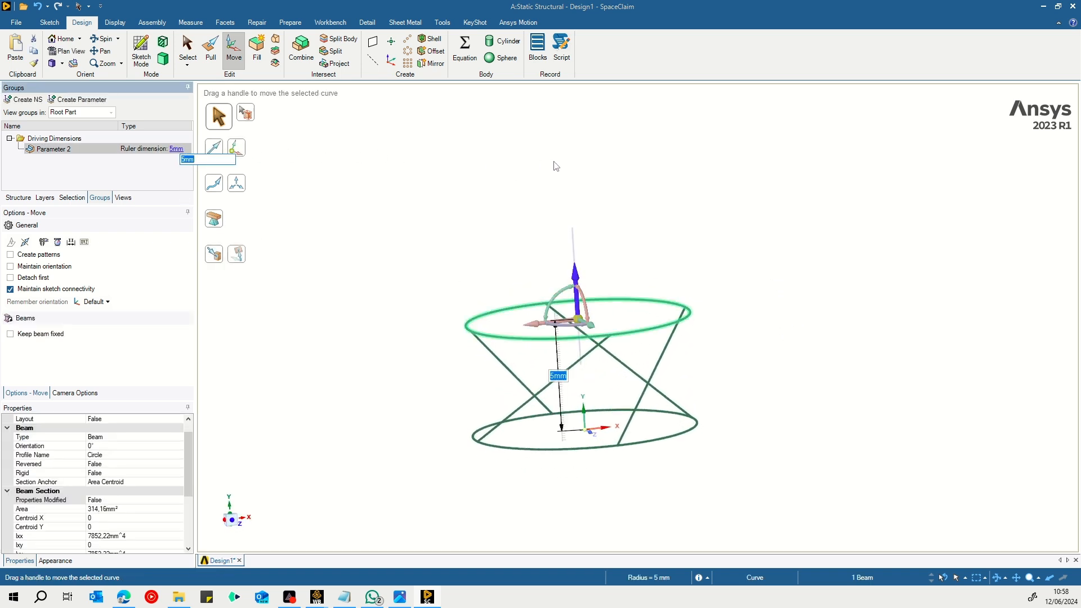
pyautogui.press('Return')
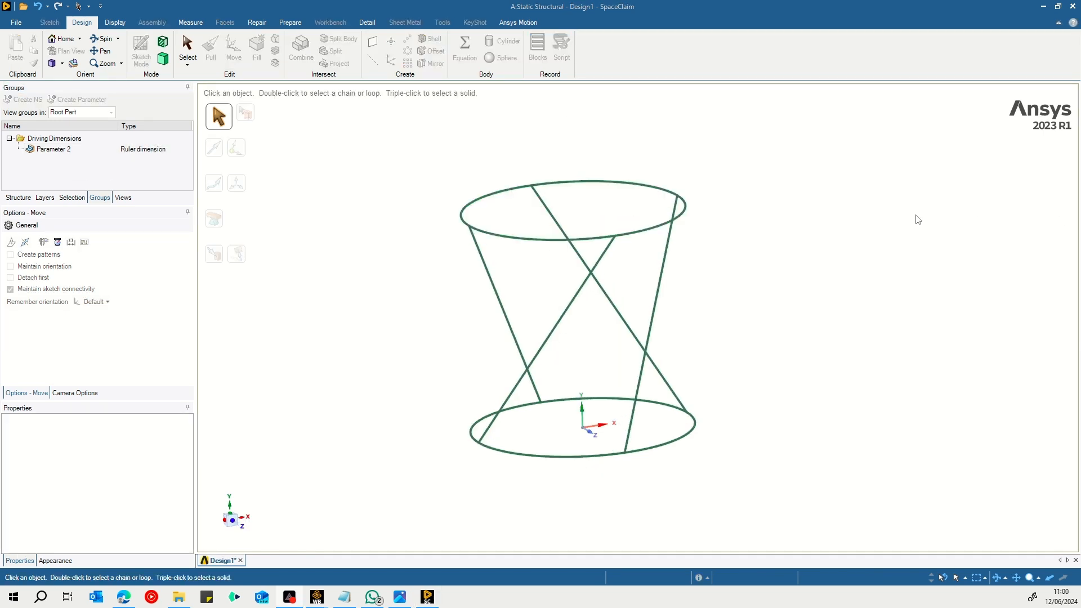
# Rename the ring-distance parameter as Altura and clear the selection.
pyautogui.click(64, 150)
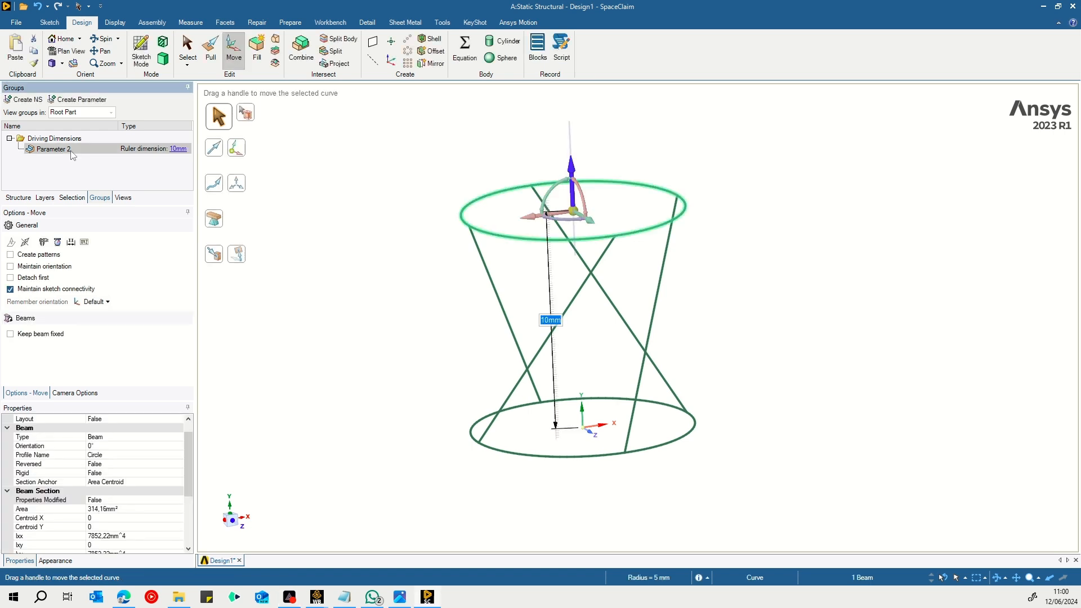
pyautogui.rightClick(47, 151)
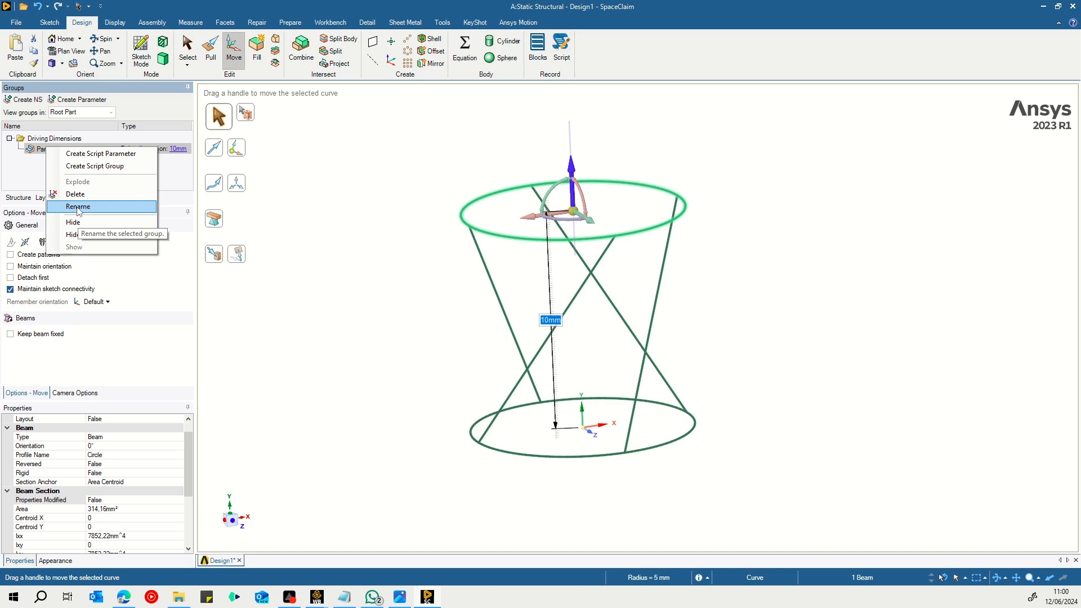
pyautogui.click(82, 207)
pyautogui.write('Altura')
pyautogui.press('Return')
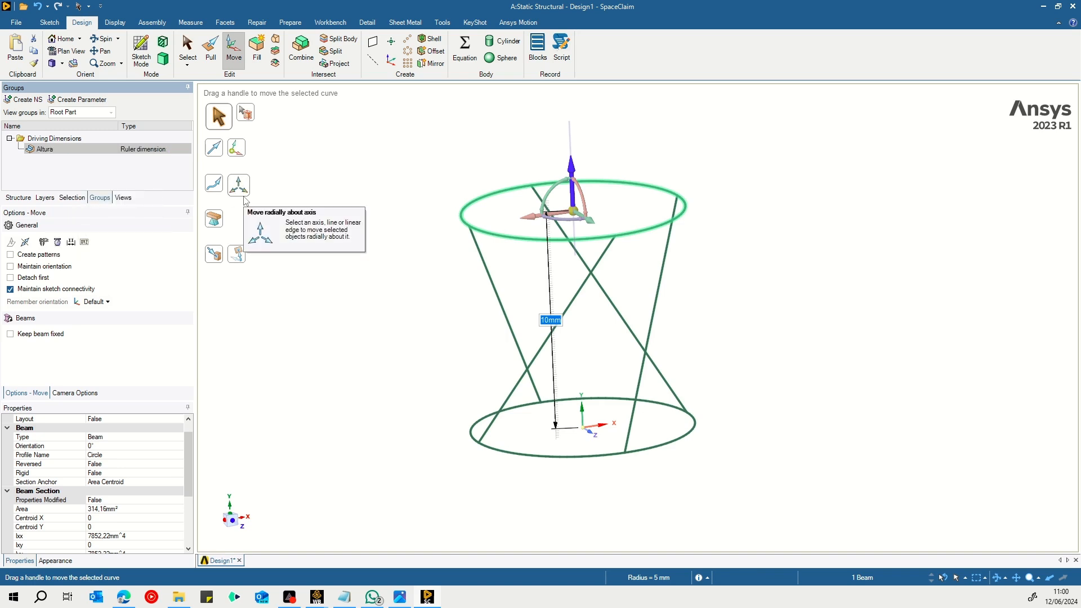
pyautogui.click(335, 280)
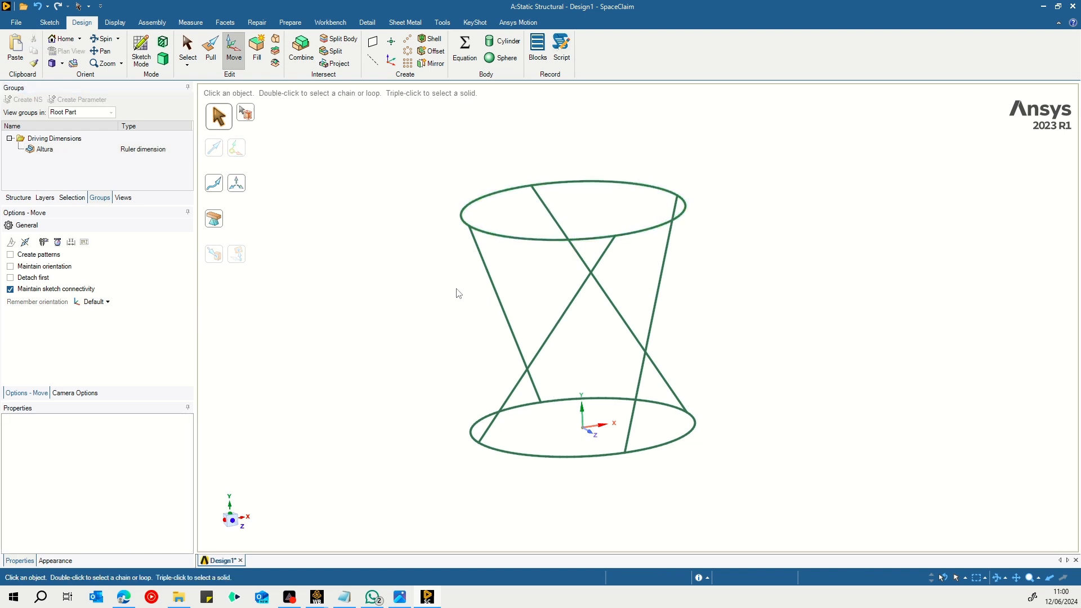
# Move the lower ring beam horizontally by about 2.76 mm along Z and create a parameter from that distance.
pyautogui.click(550, 457)
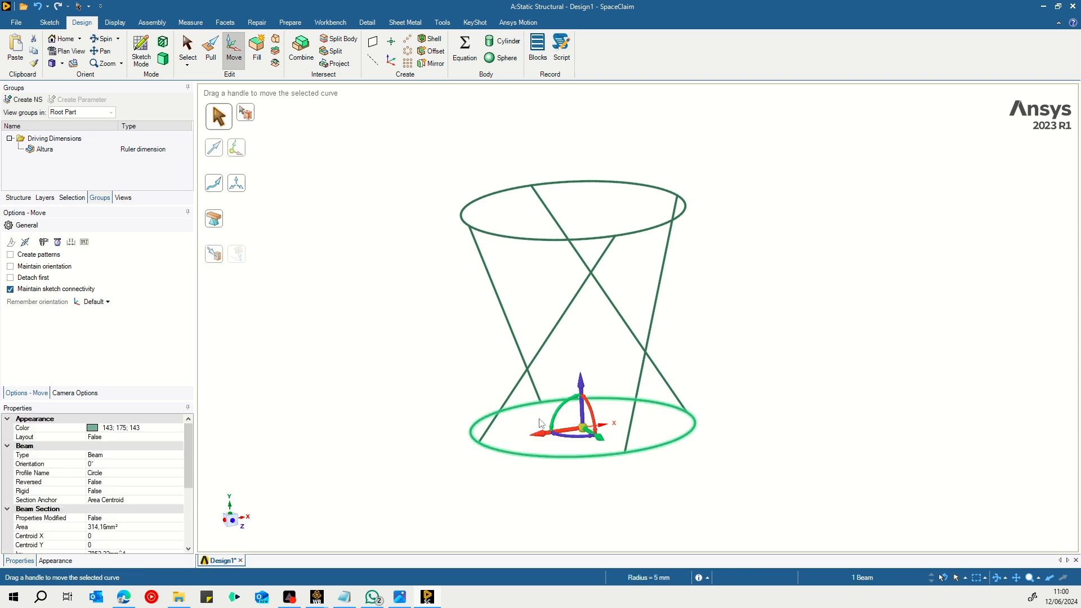
pyautogui.moveTo(718, 437); pyautogui.dragTo(785, 430, button='middle')
pyautogui.moveTo(623, 438); pyautogui.dragTo(642, 419)
pyautogui.hotkey('ctrl', 'z')
pyautogui.moveTo(808, 352)
pyautogui.mouseDown(button='middle')
pyautogui.moveTo(653, 376)
pyautogui.moveTo(820, 366)
pyautogui.mouseUp(button='middle')
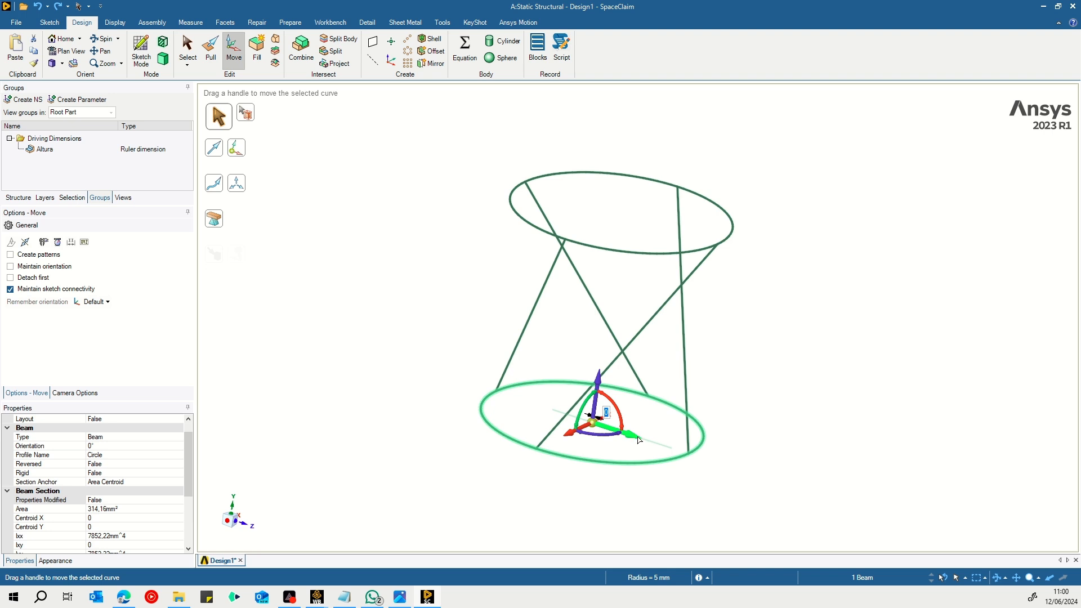
pyautogui.moveTo(634, 439); pyautogui.dragTo(690, 450)
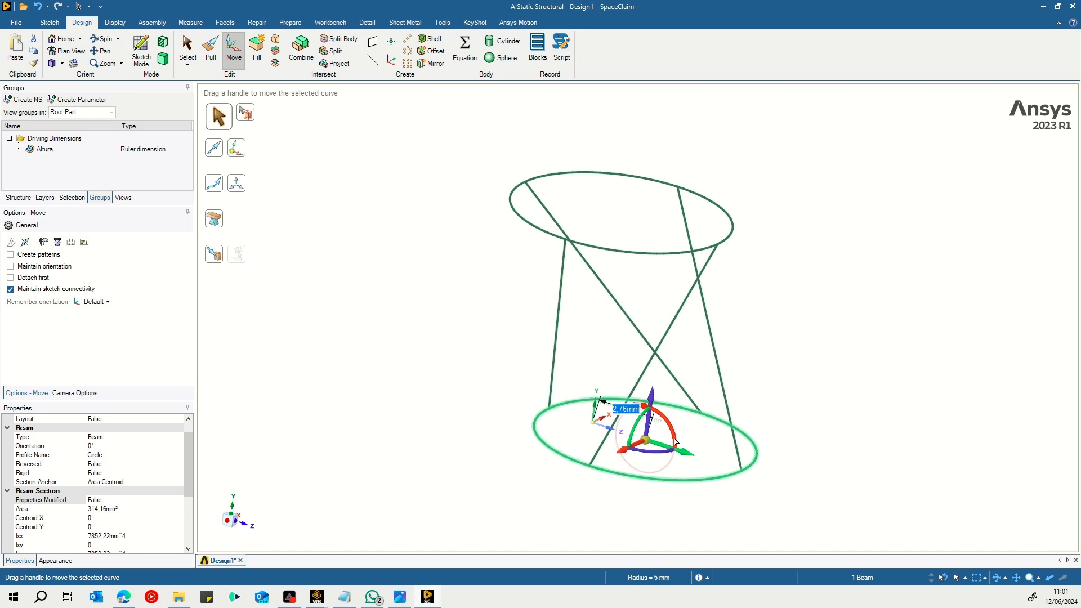
pyautogui.click(93, 100)
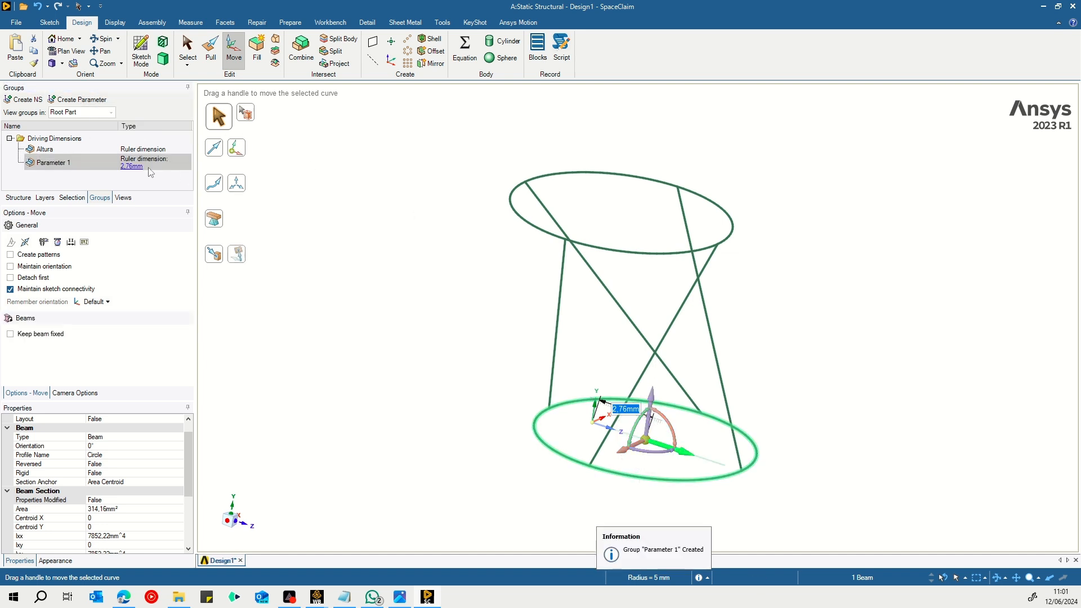
# Rename the lower ring's displacement parameter as "Deslocamento horizontal da base".
pyautogui.click(77, 162)
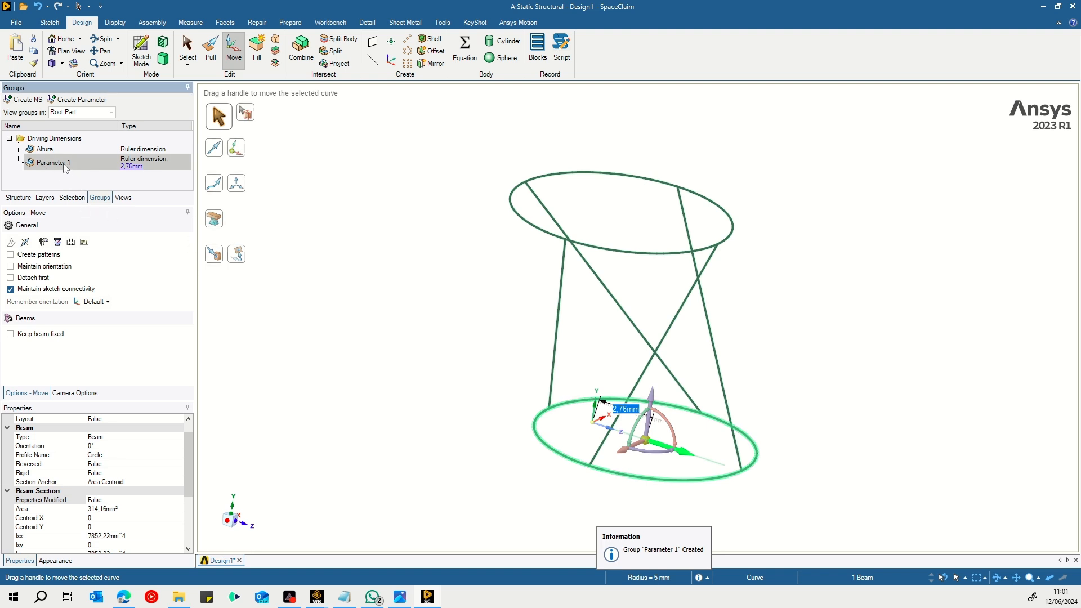
pyautogui.rightClick(65, 167)
pyautogui.click(129, 222)
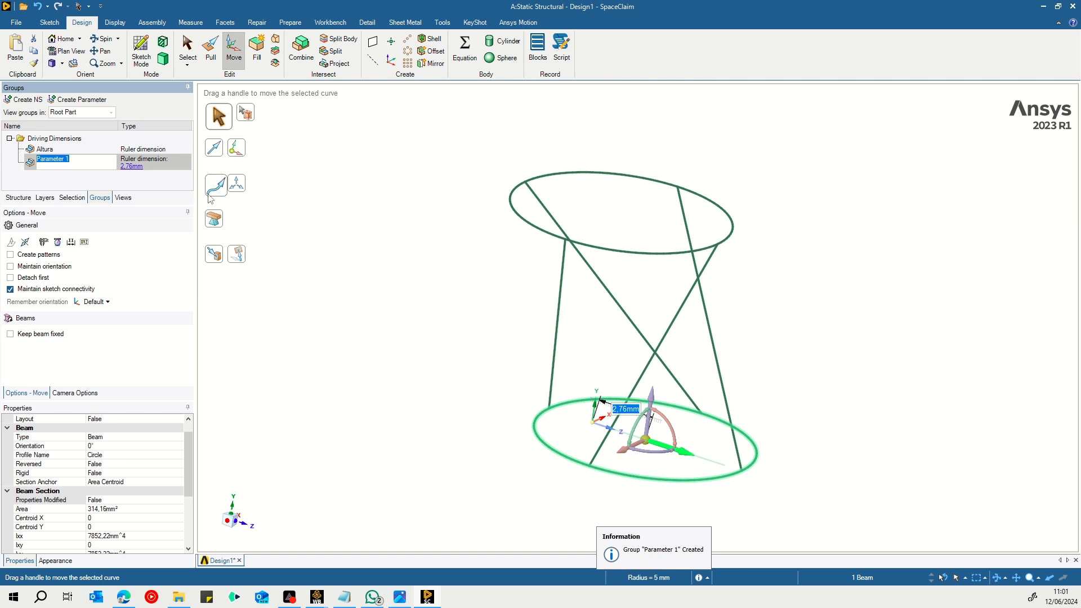
pyautogui.write('De')
pyautogui.write('slocamento horizontal da base')
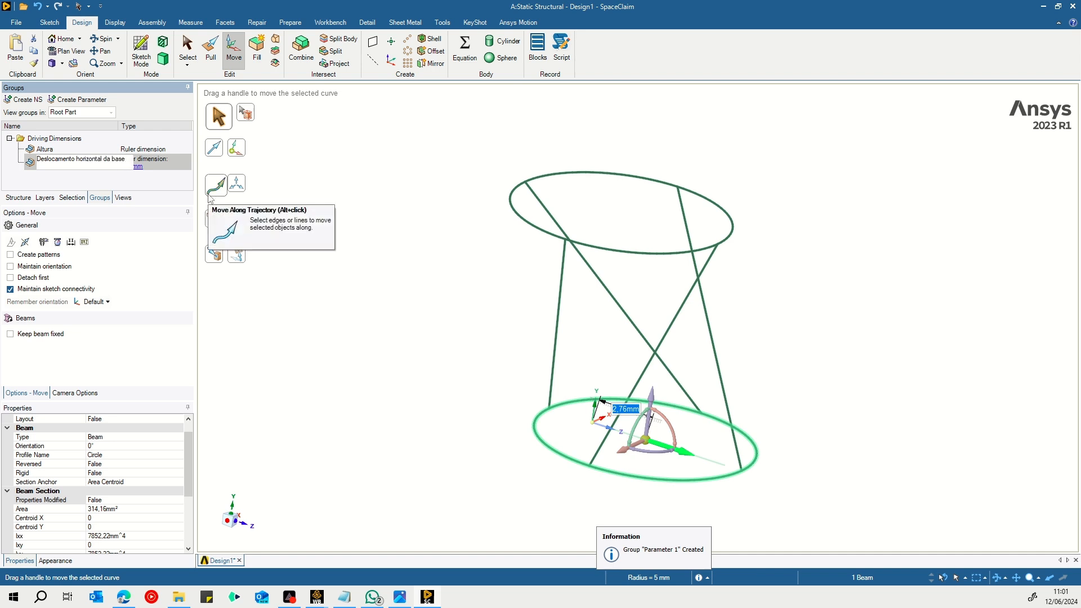
pyautogui.press('Return')
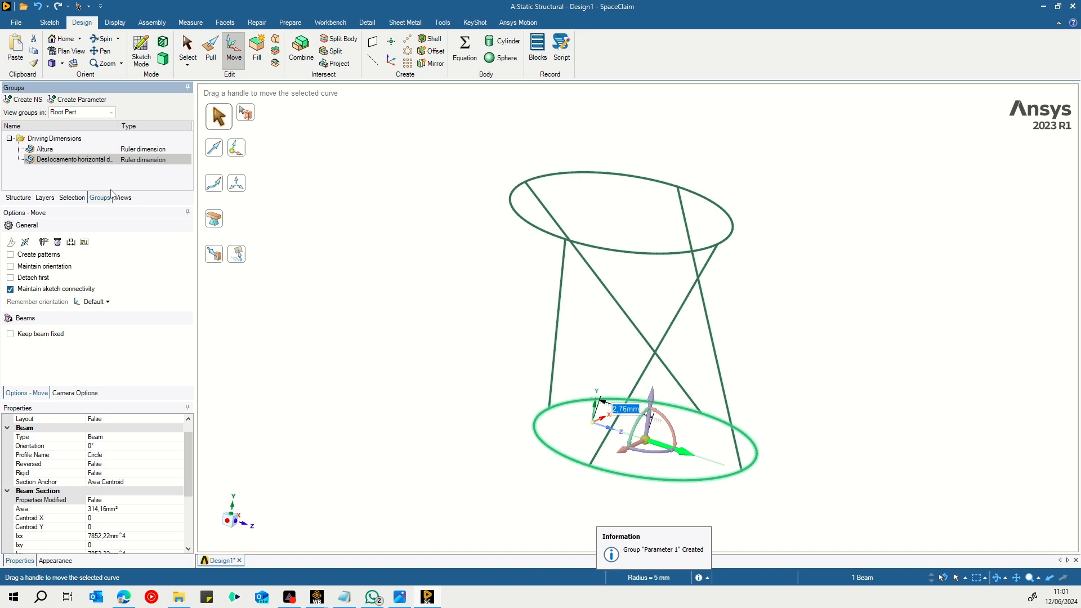
# Set the "Deslocamento horizontal da base" parameter to 0 mm and clear the selection.
pyautogui.click(142, 163)
pyautogui.click(135, 167)
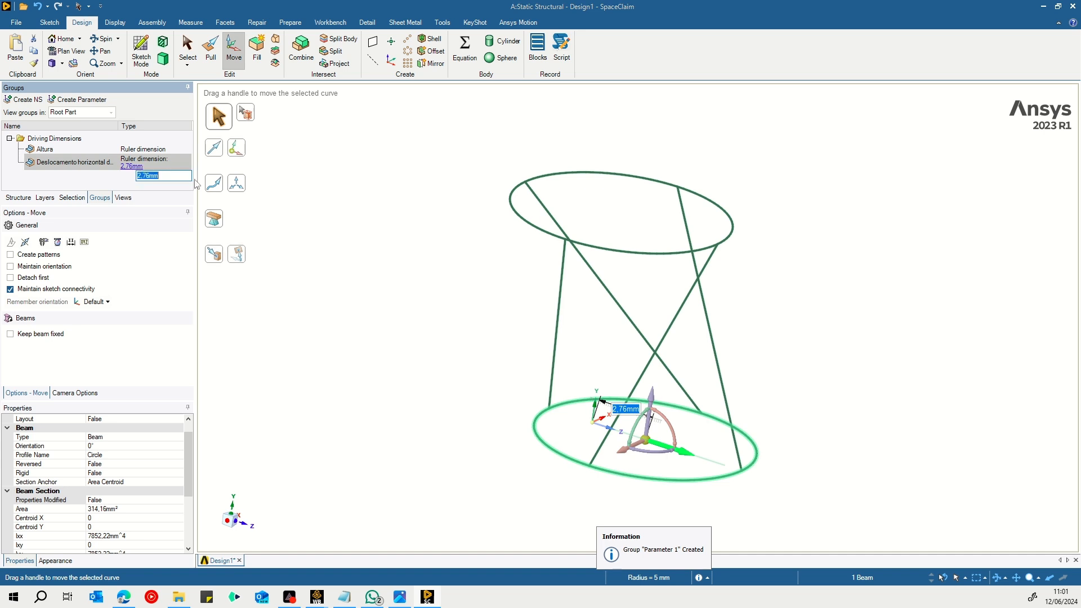
pyautogui.write('0')
pyautogui.press('Return')
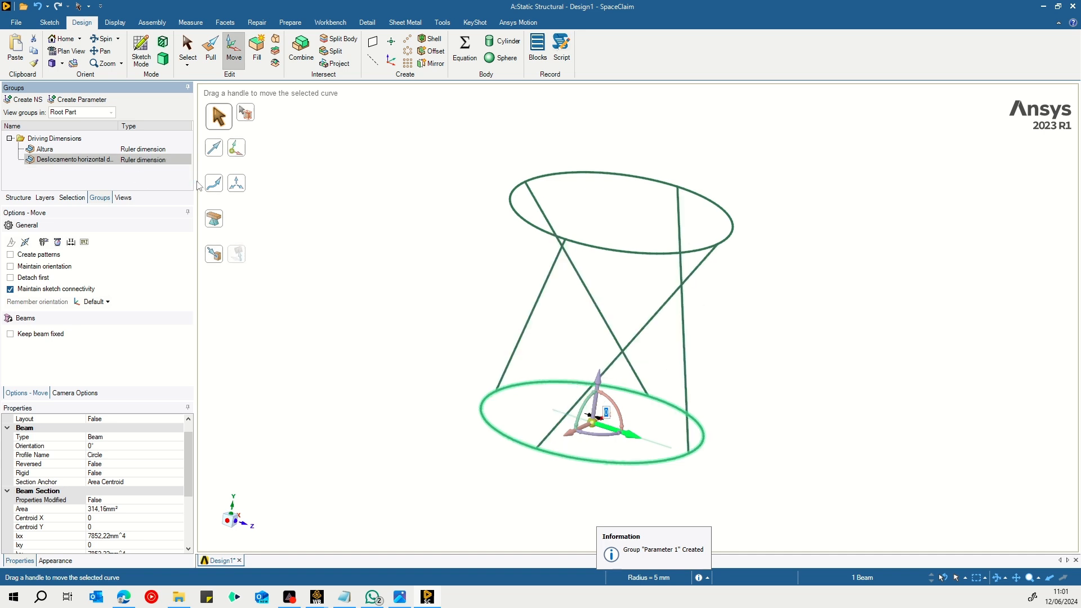
pyautogui.click(815, 312)
pyautogui.scroll(-1, 820, 314)
pyautogui.moveTo(820, 314)
pyautogui.mouseDown(button='middle')
pyautogui.moveTo(741, 388)
pyautogui.moveTo(784, 444)
pyautogui.moveTo(816, 449)
pyautogui.moveTo(805, 345)
pyautogui.moveTo(826, 307)
pyautogui.mouseUp(button='middle')
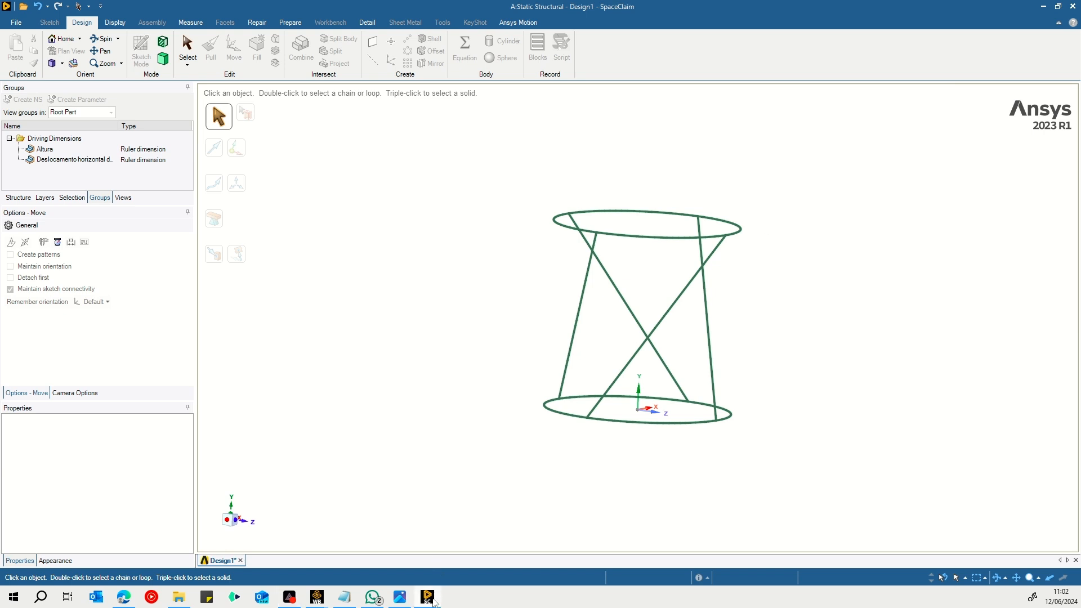
# Switch to the Workbench project and open the Model cell of the Static Structural system in Mechanical.
pyautogui.moveTo(318, 600)
pyautogui.click(357, 556)
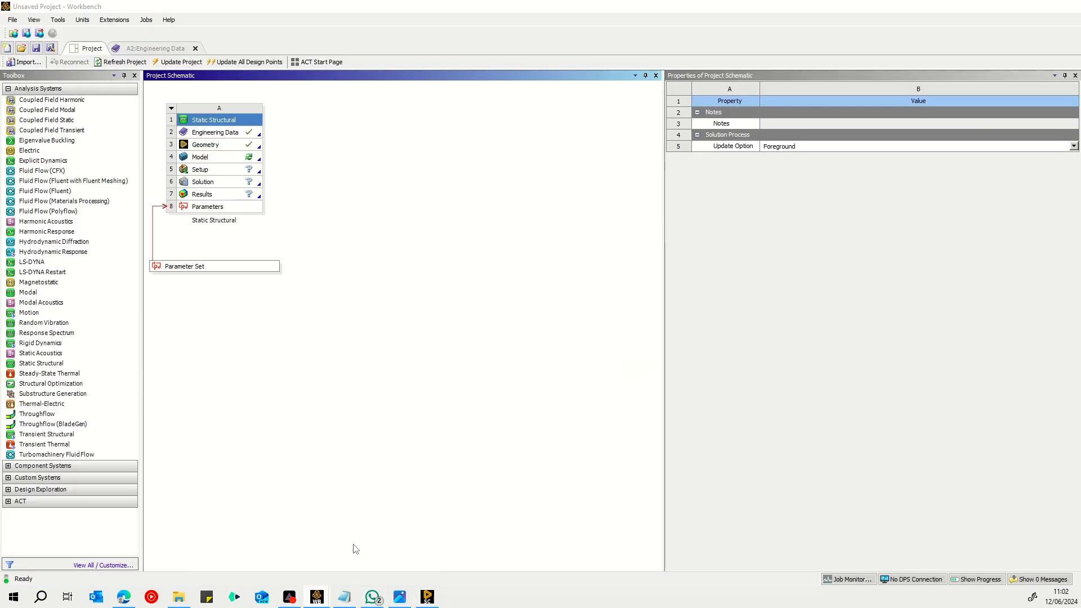
pyautogui.click(233, 159)
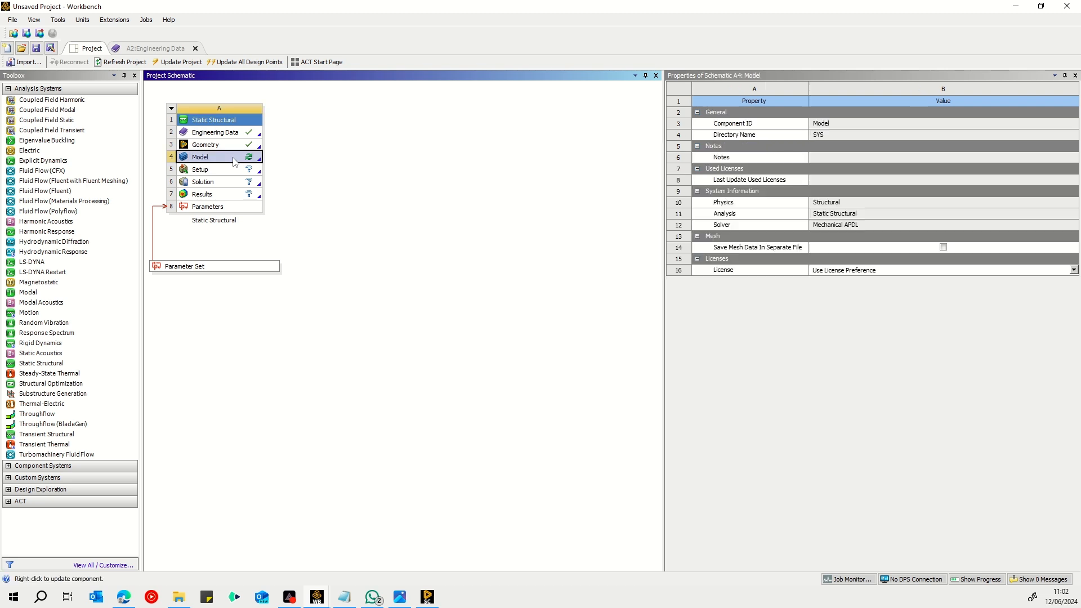
pyautogui.doubleClick(234, 161)
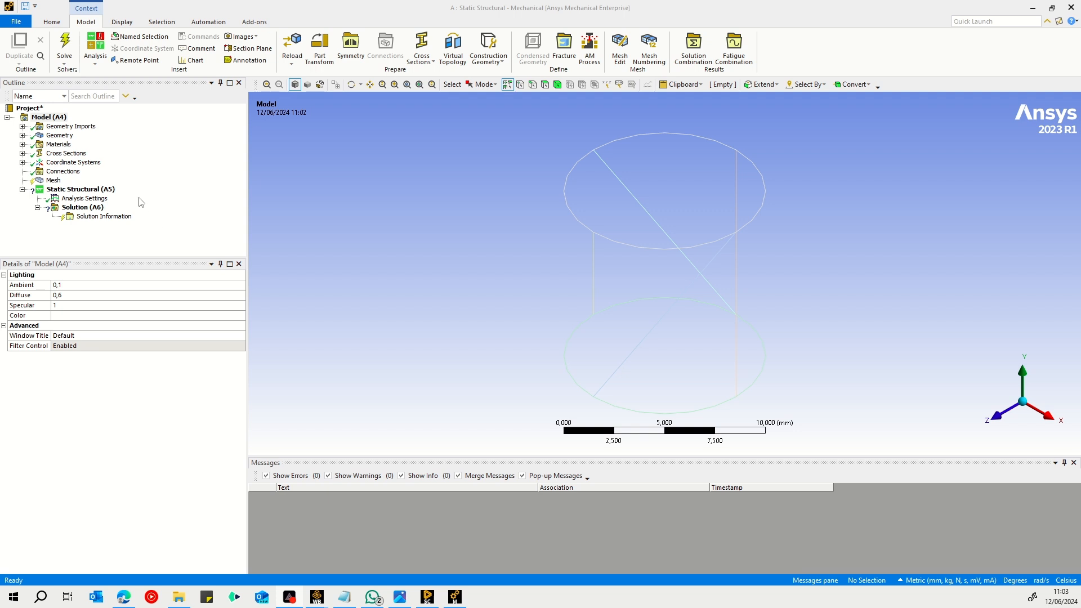
# Examine each of the circular beam bodies under Geometry, checking their material assignment.
pyautogui.click(22, 136)
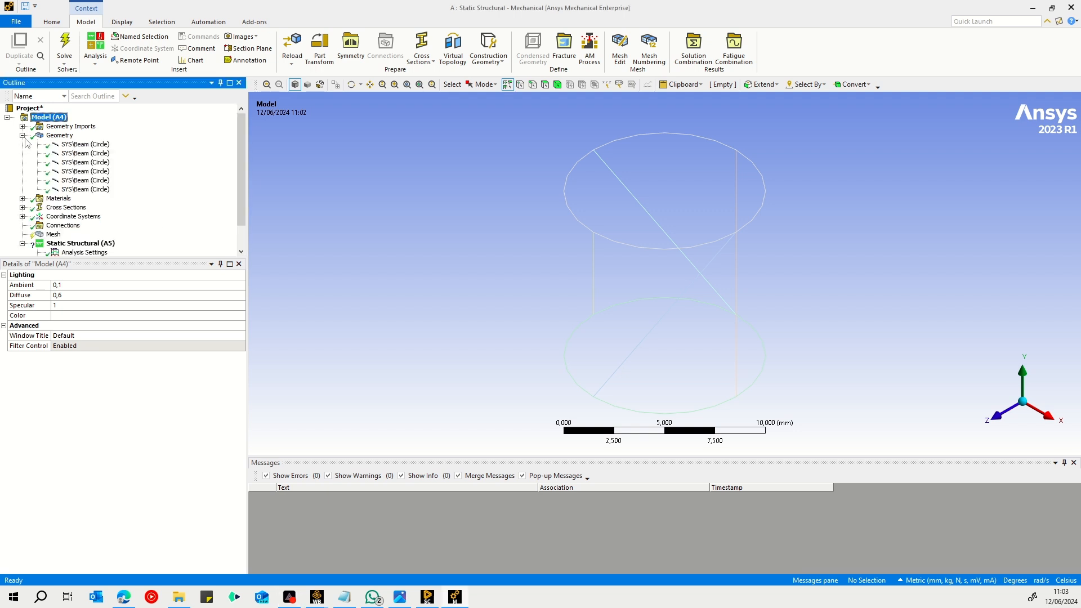
pyautogui.click(84, 144)
pyautogui.click(87, 154)
pyautogui.click(91, 162)
pyautogui.click(96, 171)
pyautogui.click(102, 181)
pyautogui.click(105, 189)
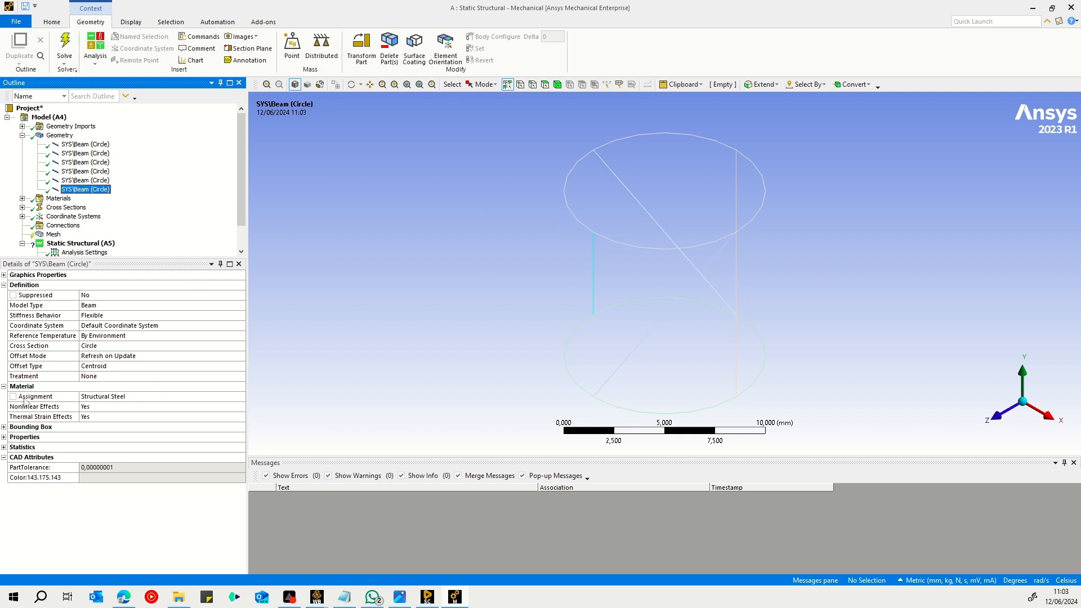
pyautogui.click(148, 398)
pyautogui.click(90, 180)
pyautogui.click(91, 163)
pyautogui.click(92, 154)
pyautogui.click(87, 145)
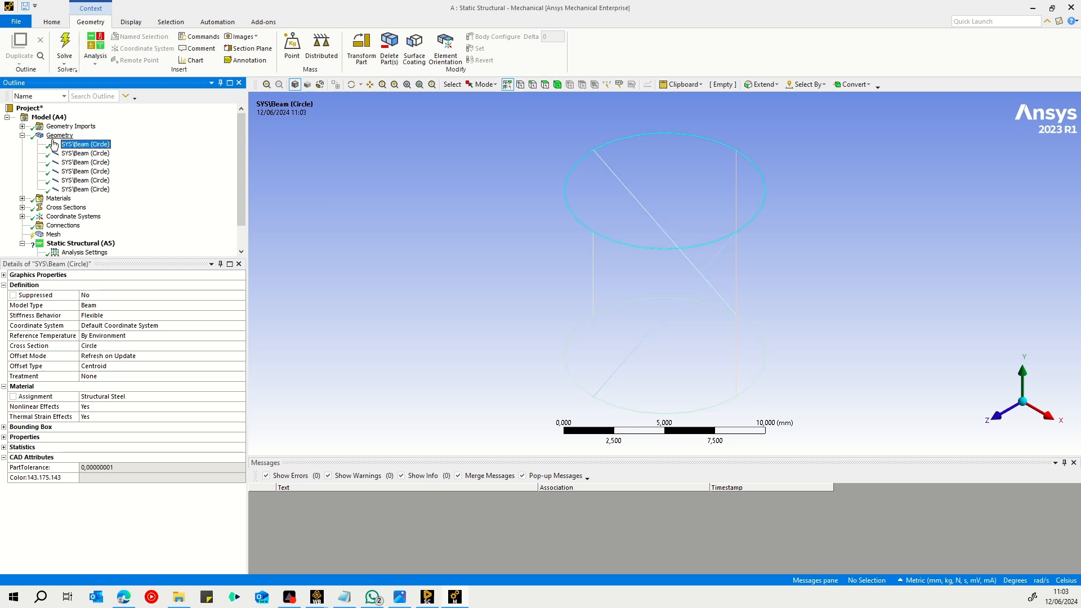
pyautogui.click(23, 136)
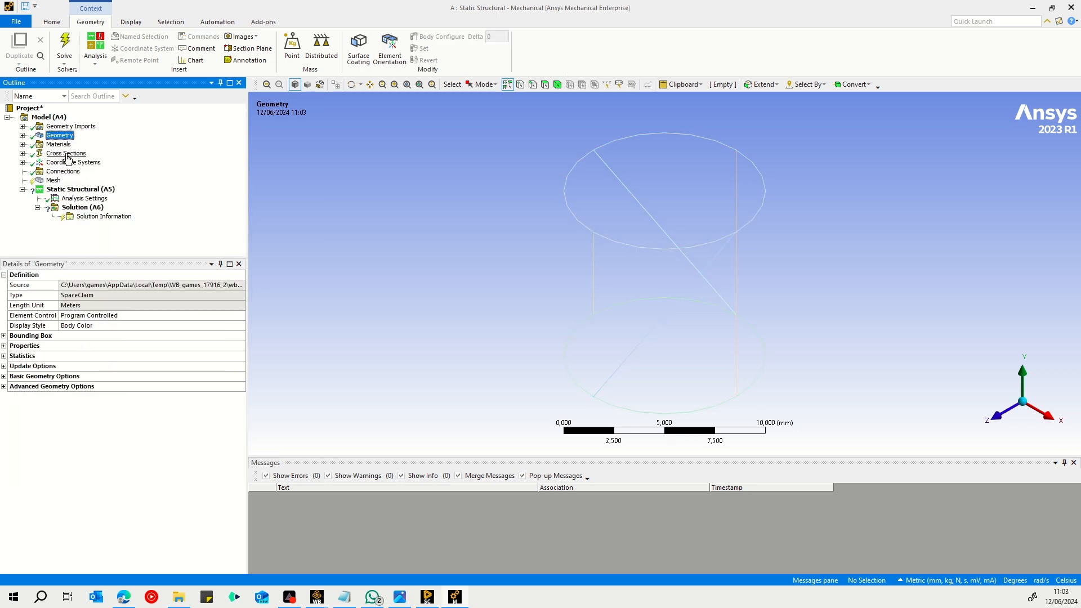
# Set the Circle cross section's radius R to 0,2 mm and make it a parameter.
pyautogui.click(23, 153)
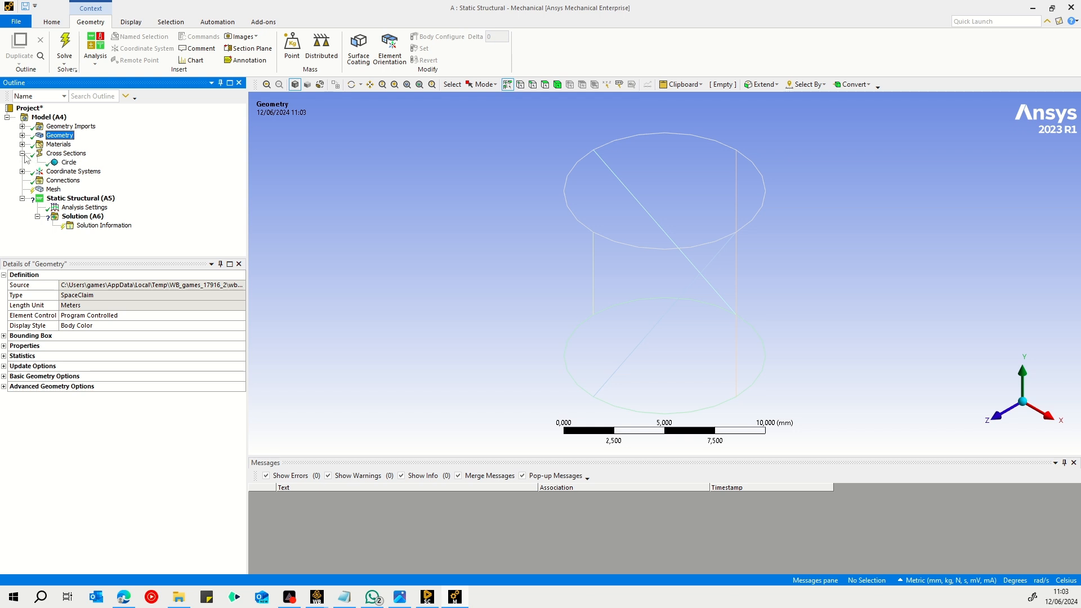
pyautogui.click(73, 155)
pyautogui.click(73, 163)
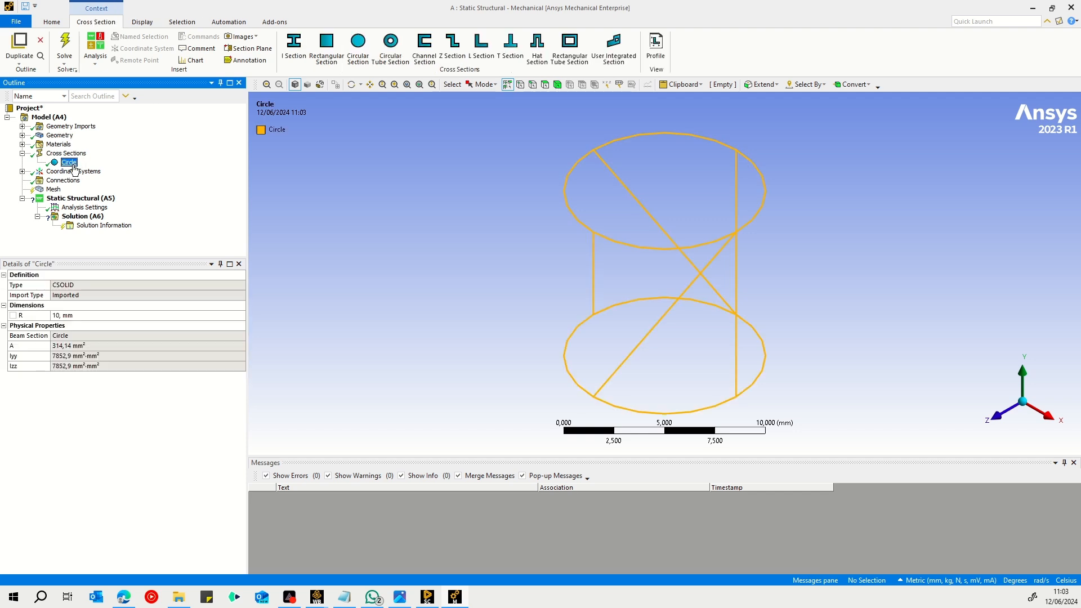
pyautogui.click(70, 320)
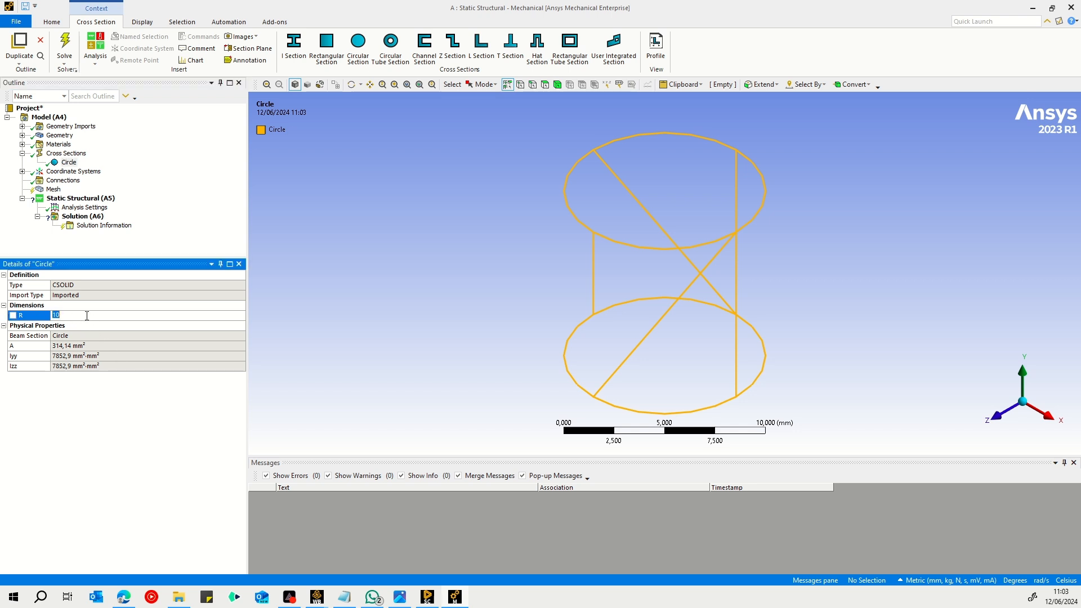
pyautogui.write('0,2')
pyautogui.press('Return')
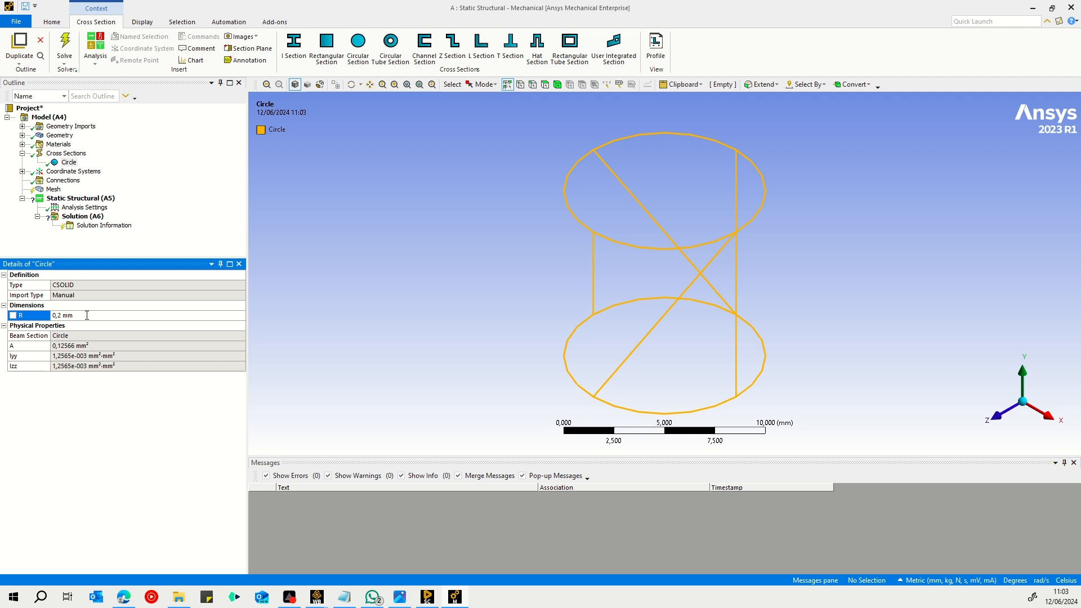
pyautogui.click(13, 316)
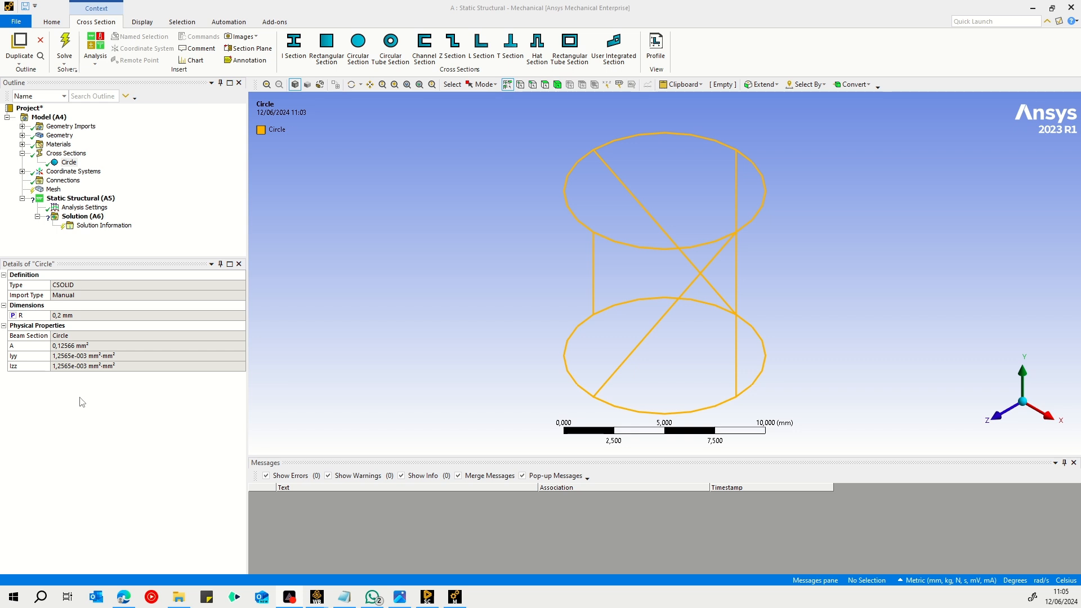
pyautogui.click(23, 153)
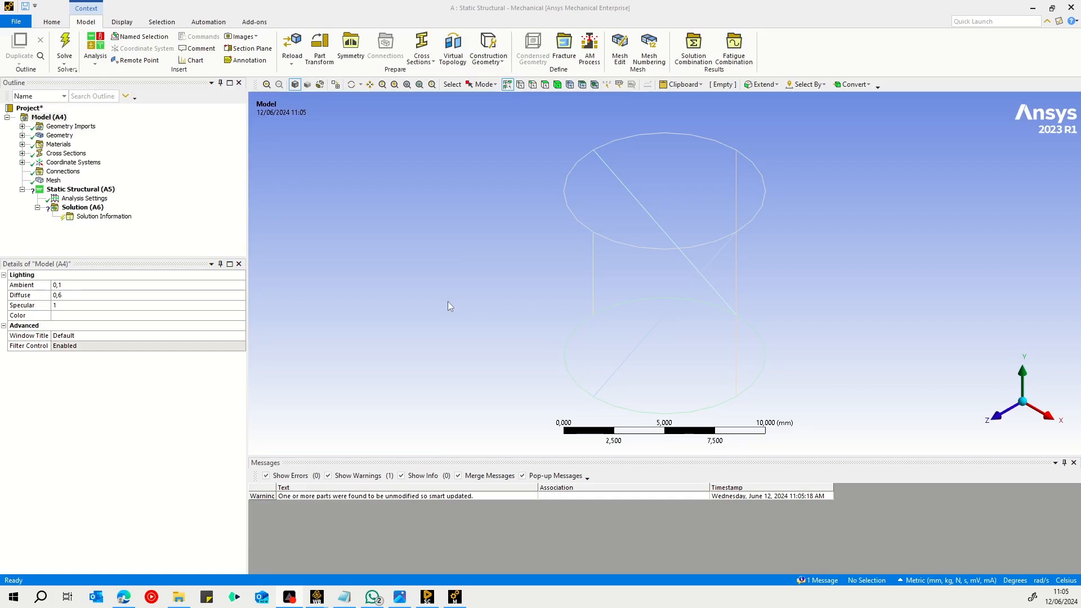
# Insert a manual contact region under Connections.
pyautogui.click(65, 172)
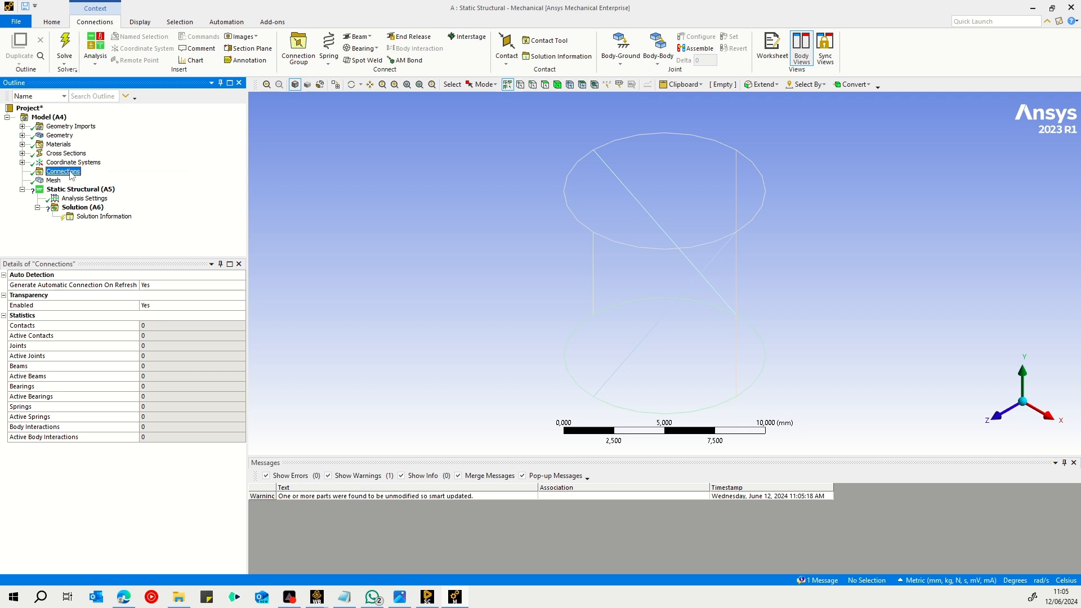
pyautogui.rightClick(70, 175)
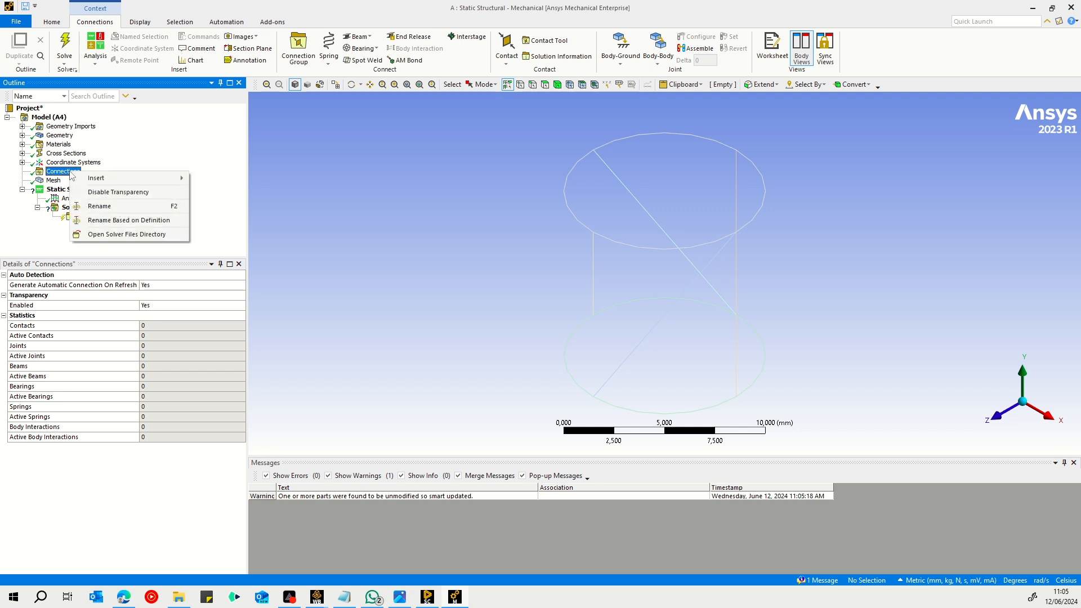
pyautogui.moveTo(99, 179)
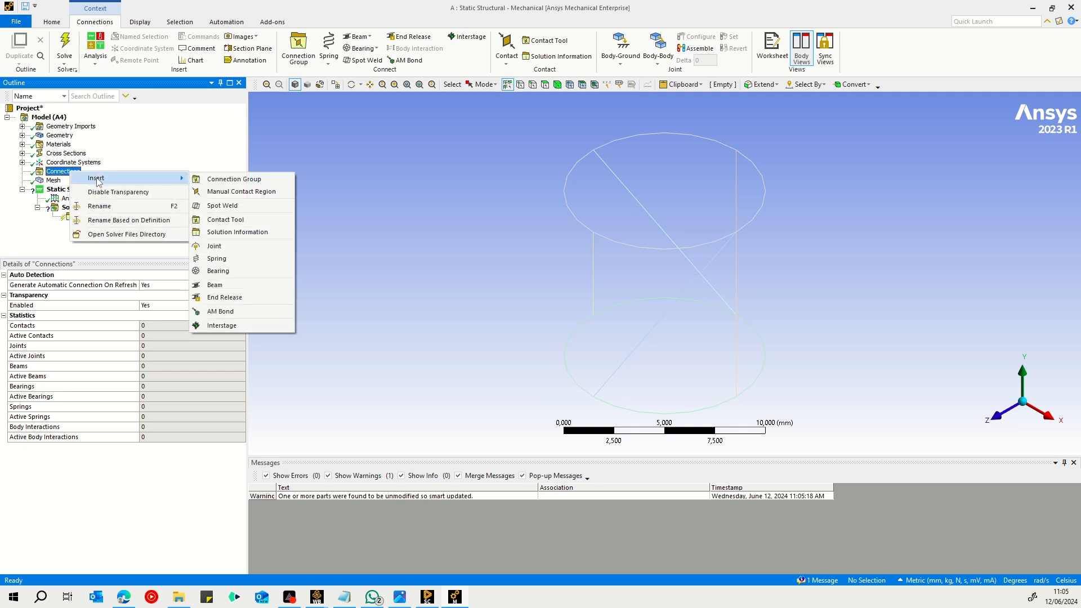
pyautogui.click(278, 192)
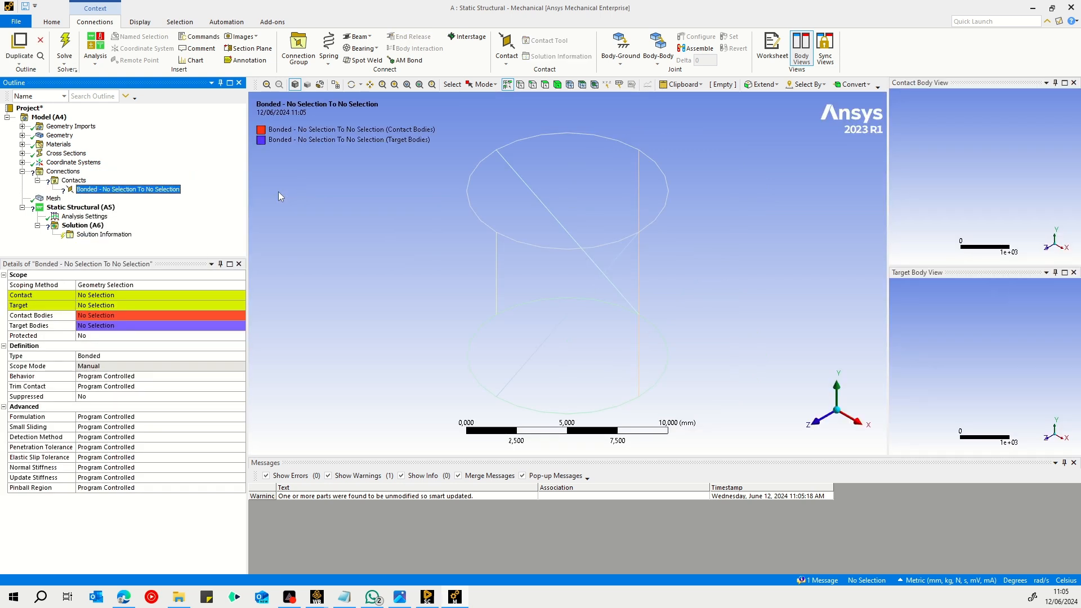
# Assign the four inclined beam edges as the contact side of the new bonded region.
pyautogui.click(178, 297)
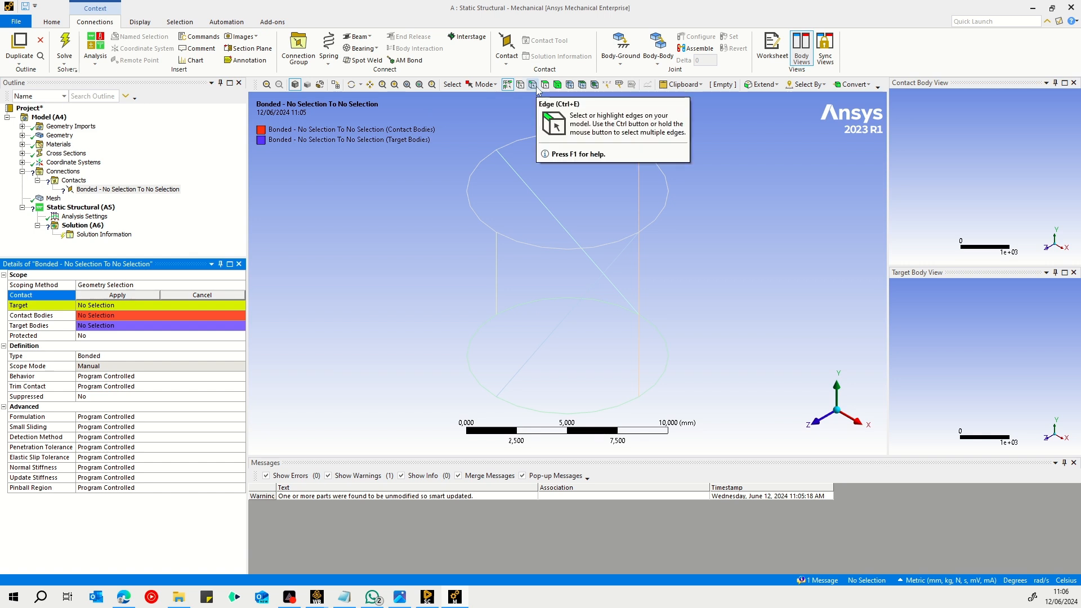
pyautogui.click(535, 87)
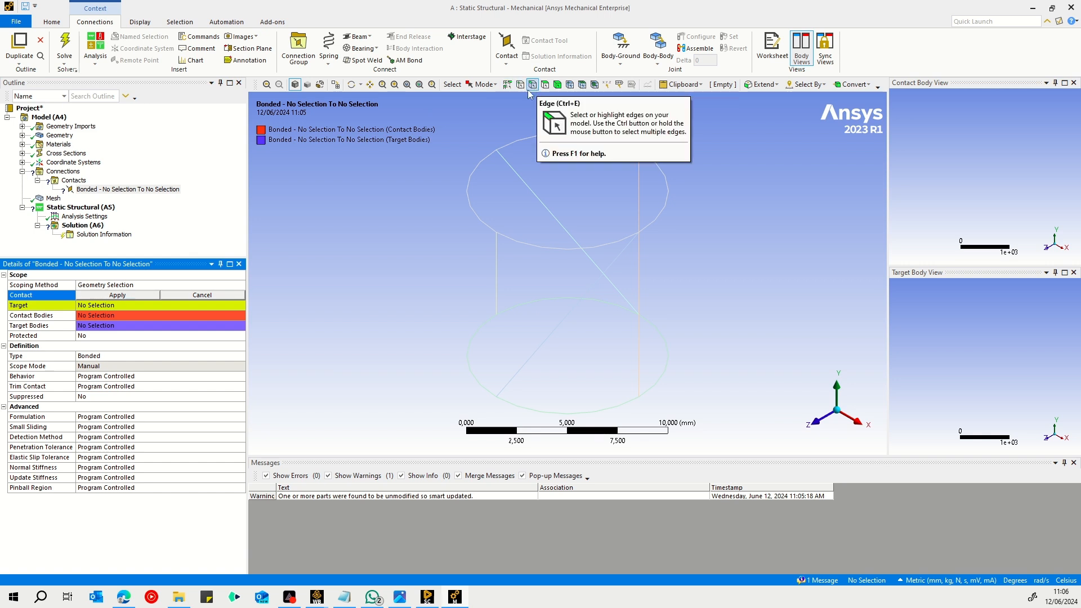
pyautogui.moveTo(771, 226); pyautogui.dragTo(781, 204, button='middle')
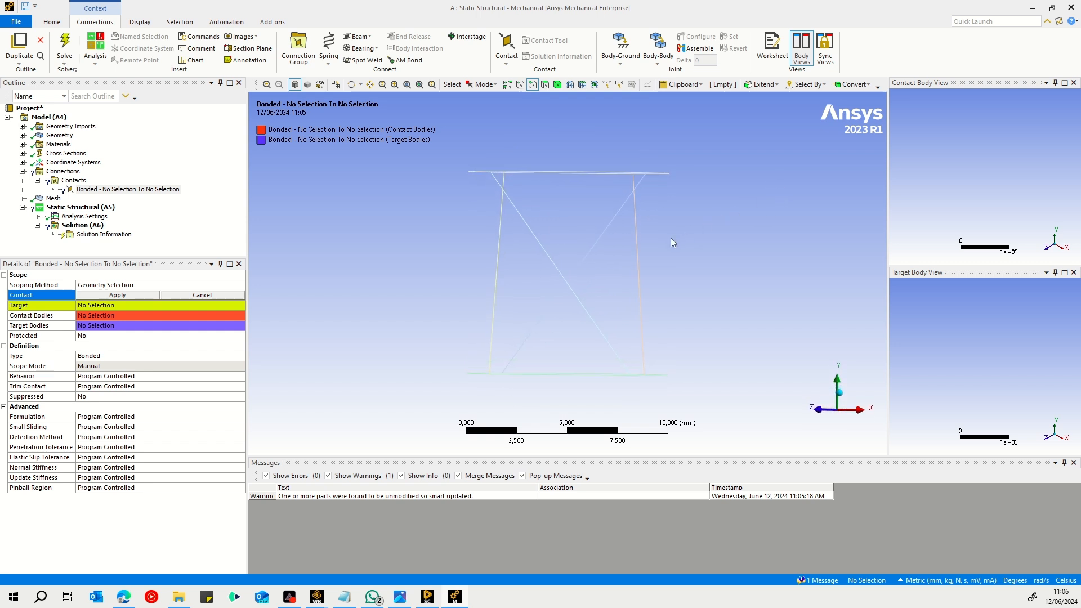
pyautogui.click(636, 236)
pyautogui.keyDown('ctrl'); pyautogui.click(602, 233); pyautogui.keyUp('ctrl')
pyautogui.keyDown('ctrl'); pyautogui.click(537, 238); pyautogui.keyUp('ctrl')
pyautogui.keyDown('ctrl'); pyautogui.click(495, 248); pyautogui.keyUp('ctrl')
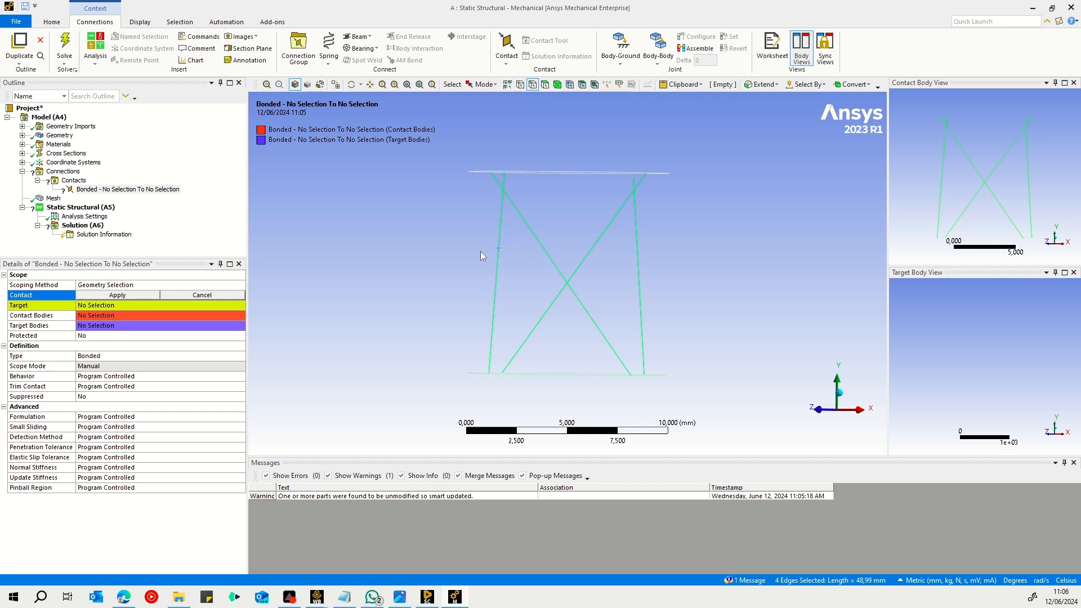
pyautogui.click(115, 297)
# Assign the upper ring edge as the target of the bonded contact.
pyautogui.moveTo(341, 242); pyautogui.dragTo(333, 259, button='middle')
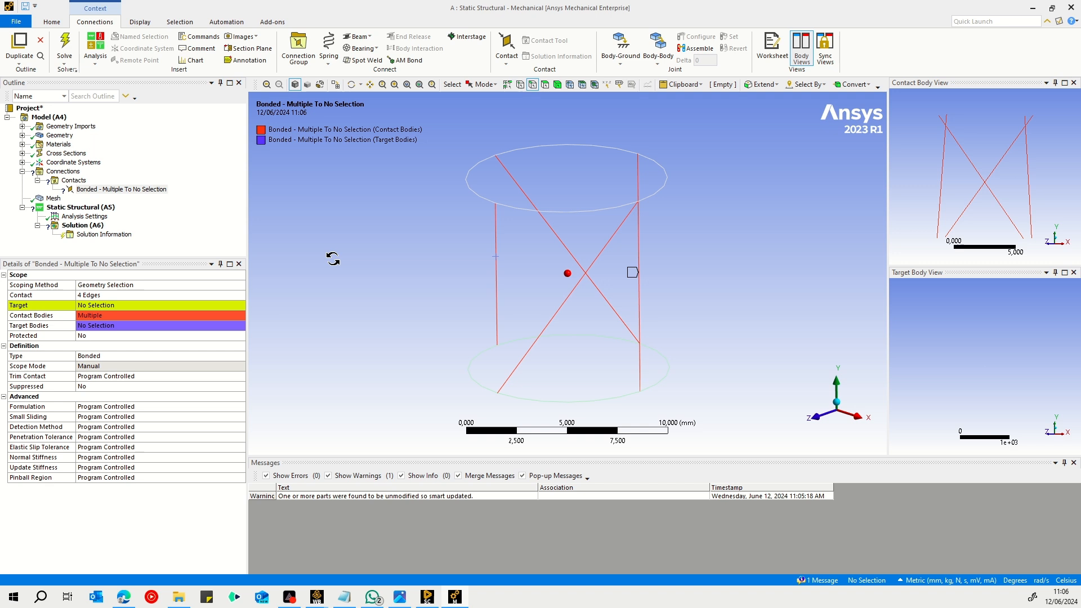
pyautogui.click(102, 305)
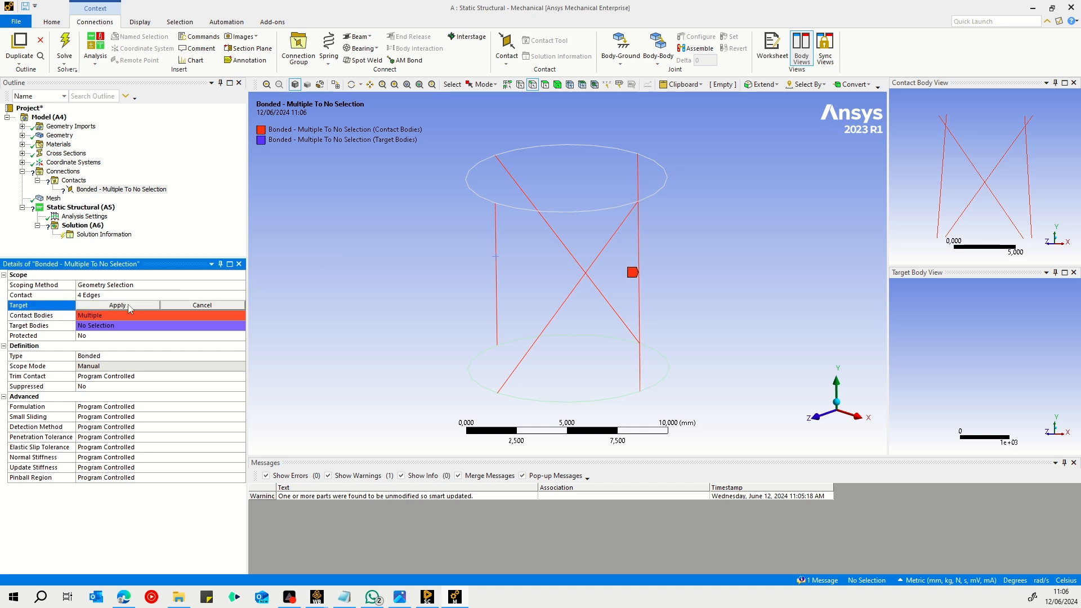
pyautogui.click(597, 214)
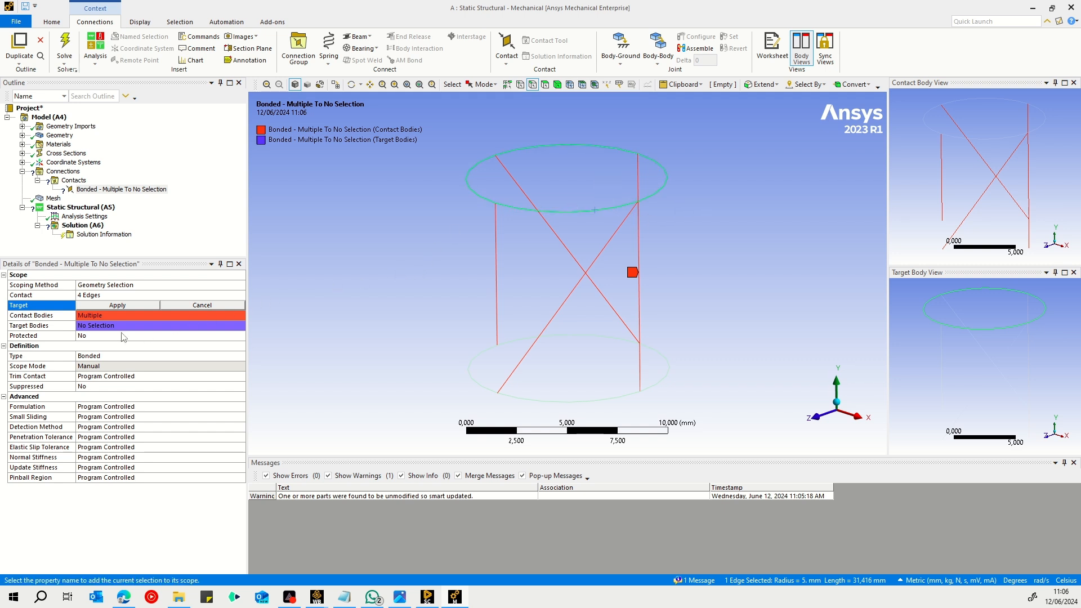
pyautogui.click(97, 306)
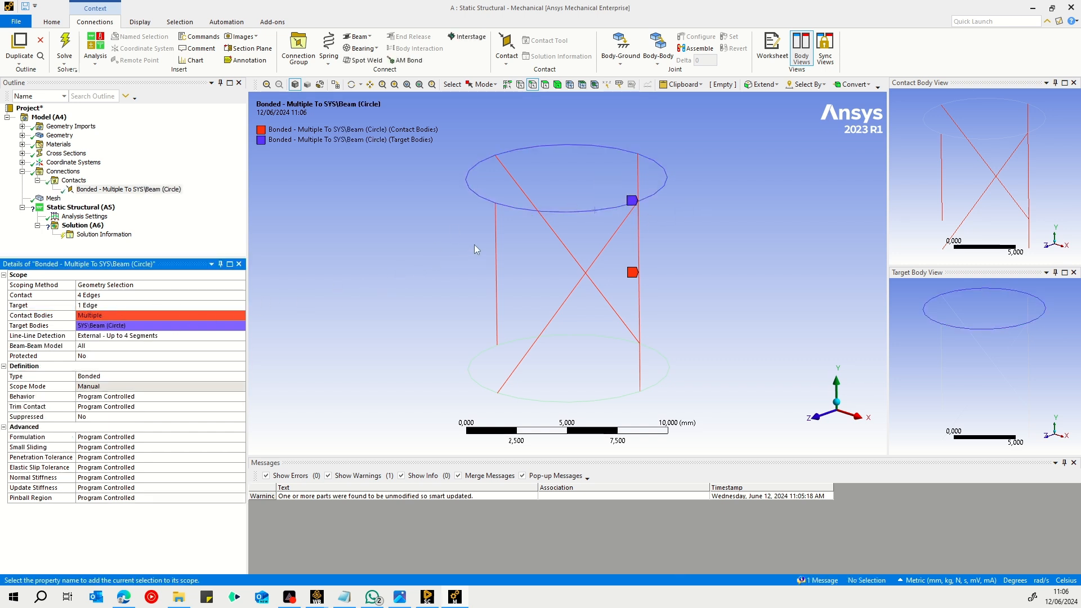
# Duplicate the bonded contact between the four beams and the upper ring, and select the copy.
pyautogui.rightClick(138, 194)
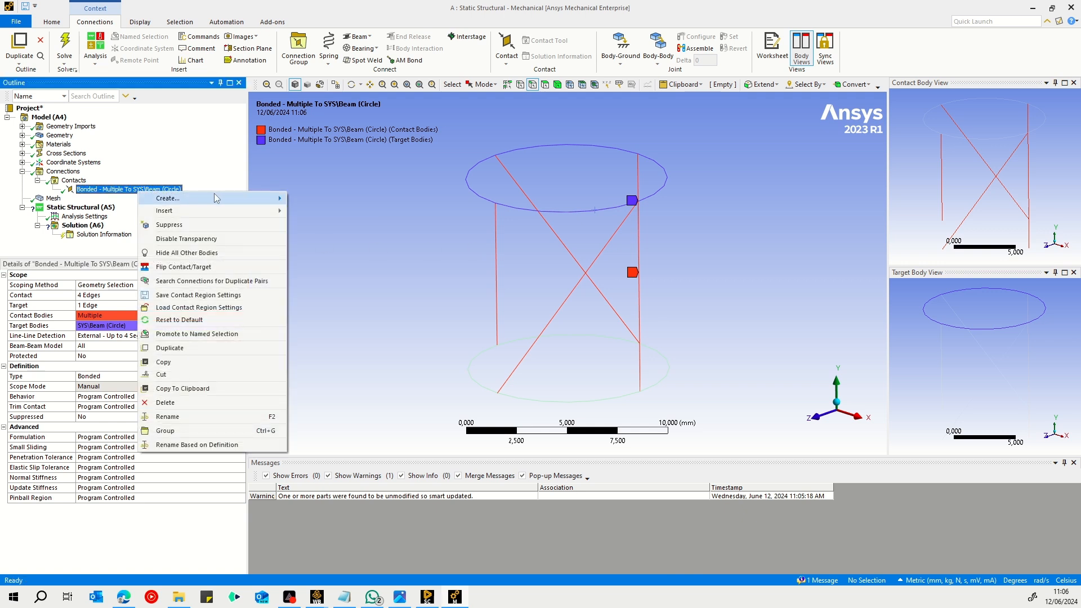
pyautogui.moveTo(232, 204)
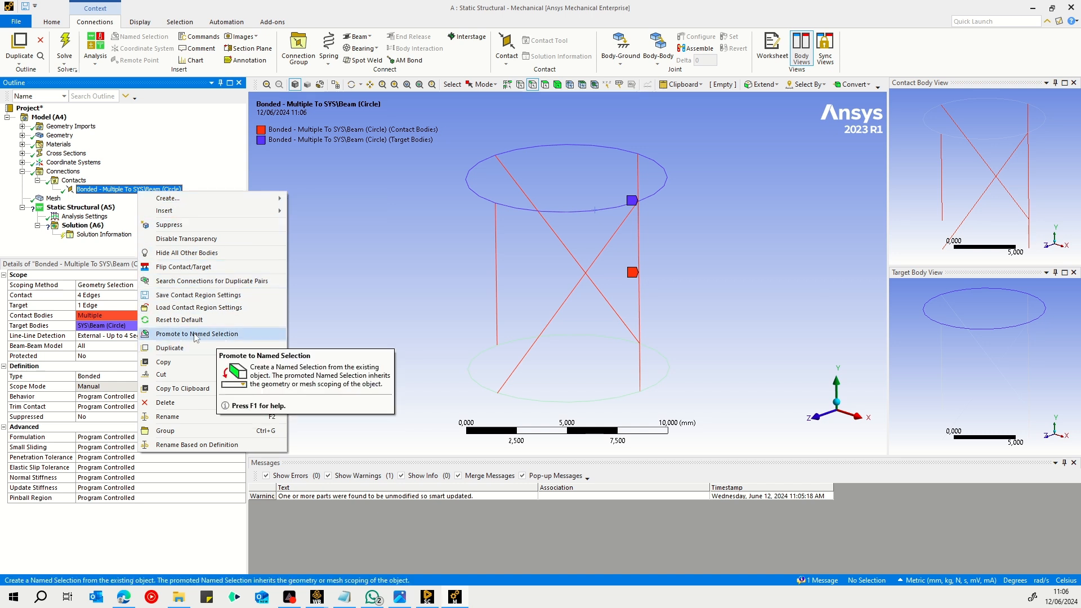
pyautogui.click(172, 347)
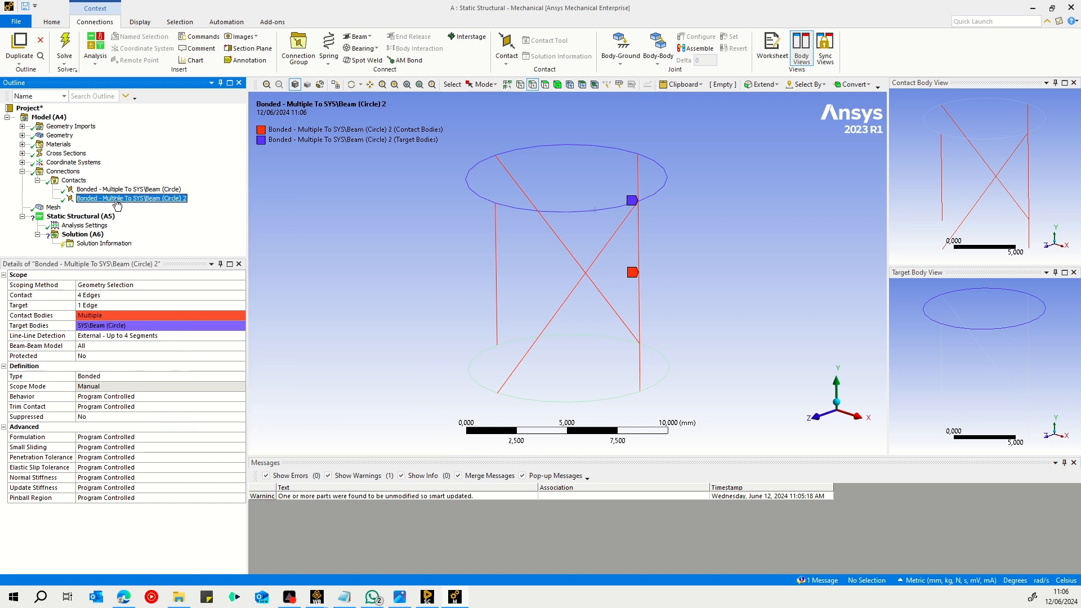
pyautogui.press('Up')
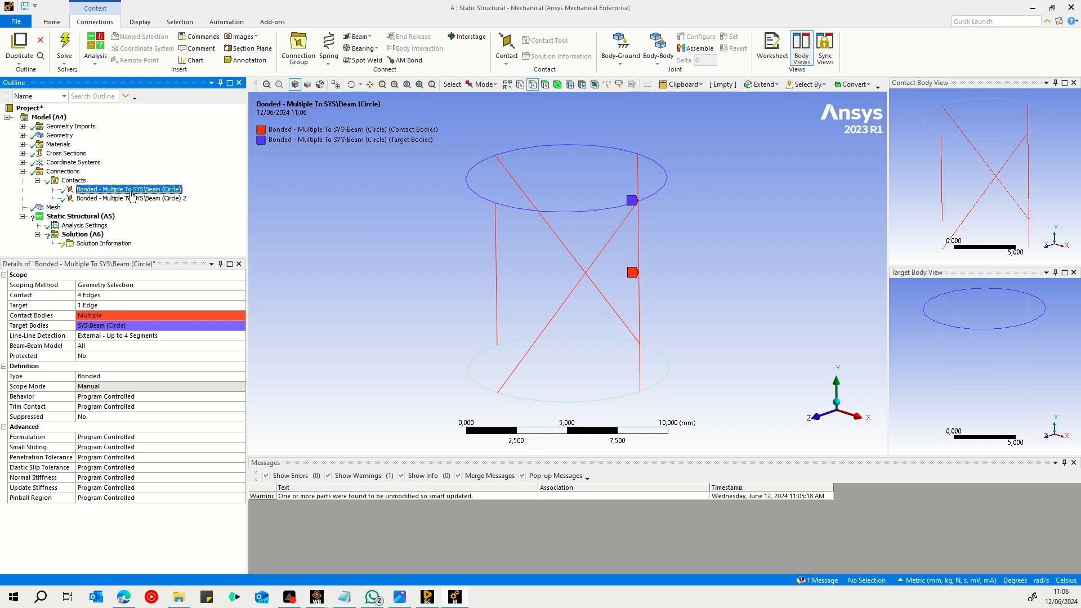
pyautogui.click(127, 198)
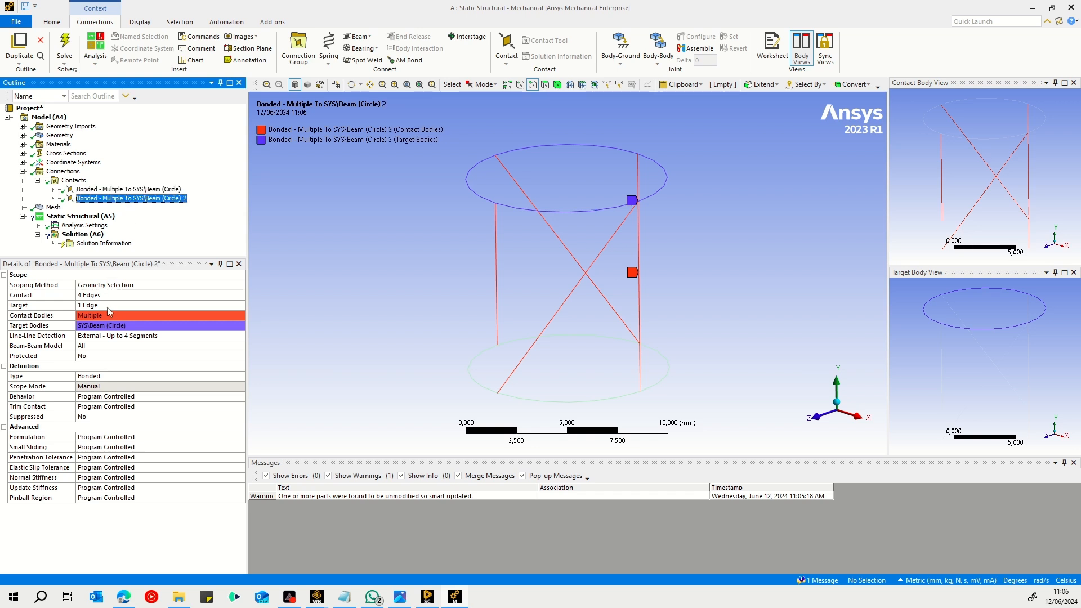
# Replace the duplicated contact's target with the lower ring edge.
pyautogui.click(141, 306)
pyautogui.moveTo(450, 256); pyautogui.dragTo(540, 347, button='middle')
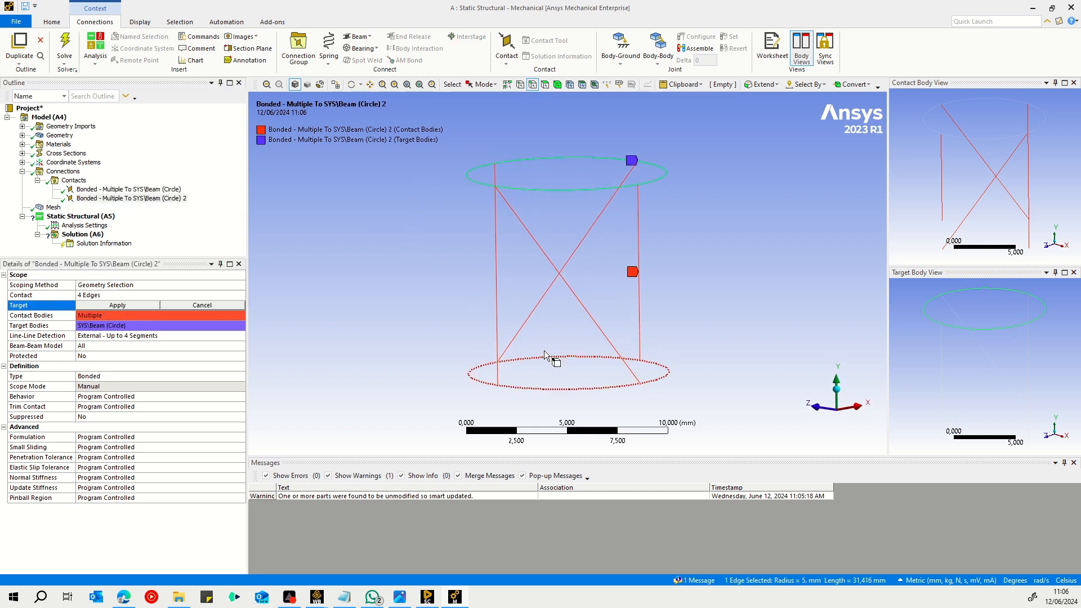
pyautogui.click(559, 356)
pyautogui.click(116, 306)
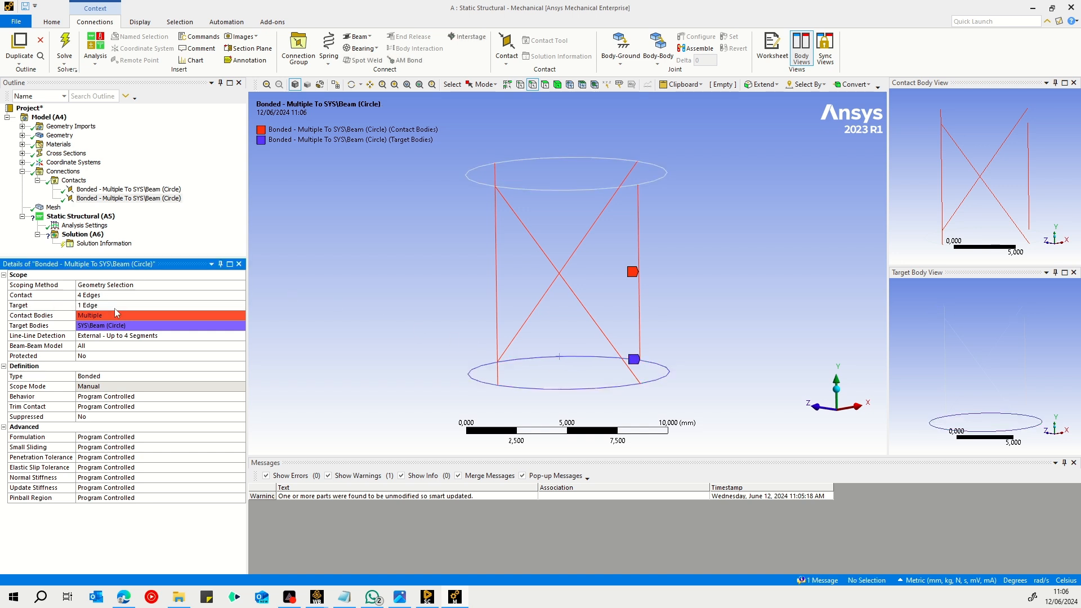
pyautogui.moveTo(334, 323); pyautogui.dragTo(420, 298, button='middle')
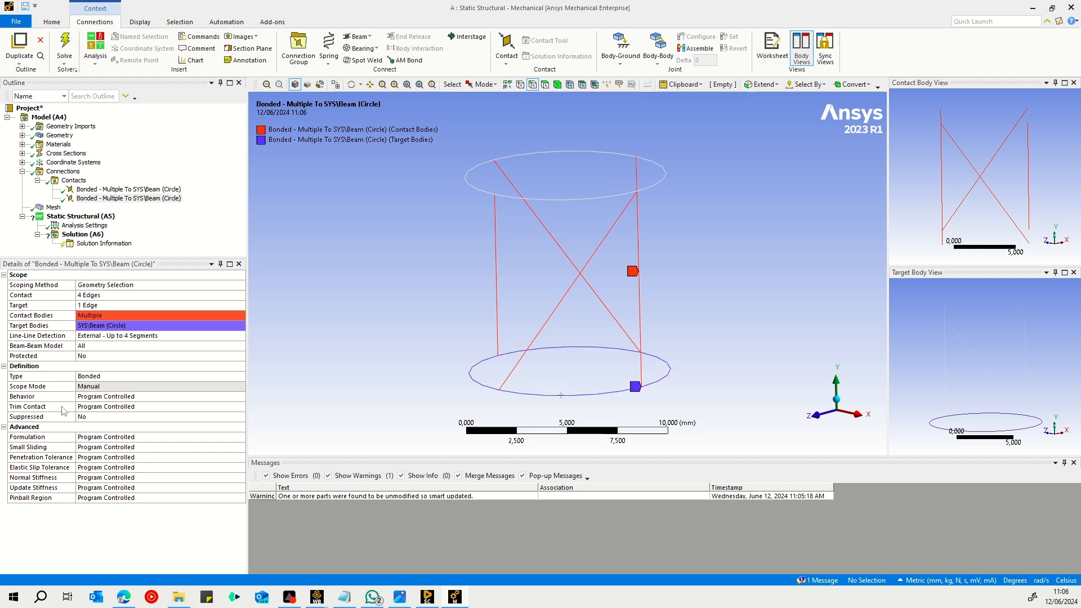
pyautogui.click(92, 376)
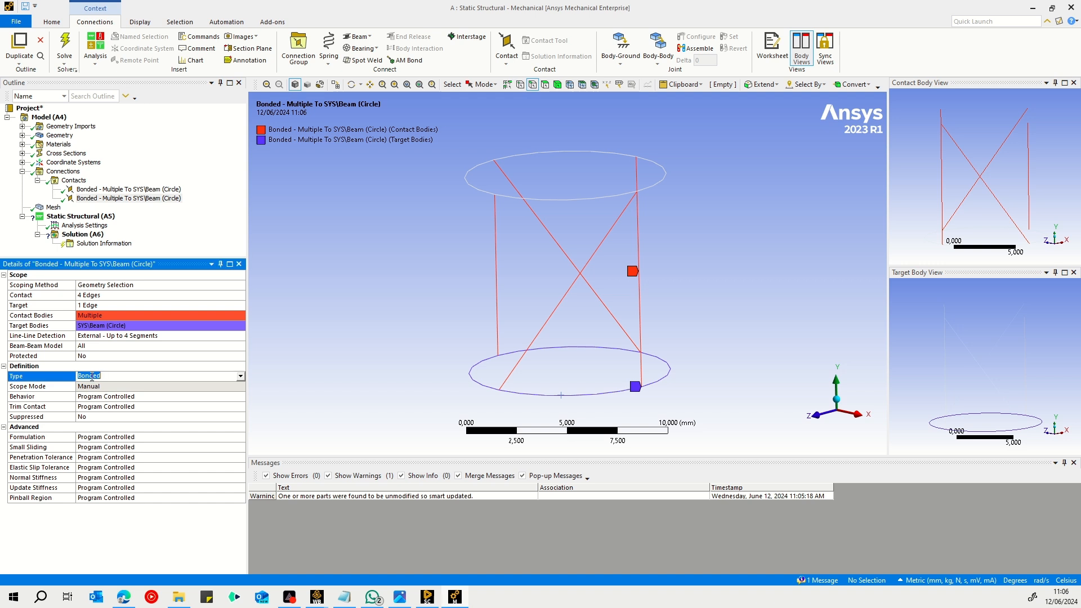
pyautogui.click(240, 376)
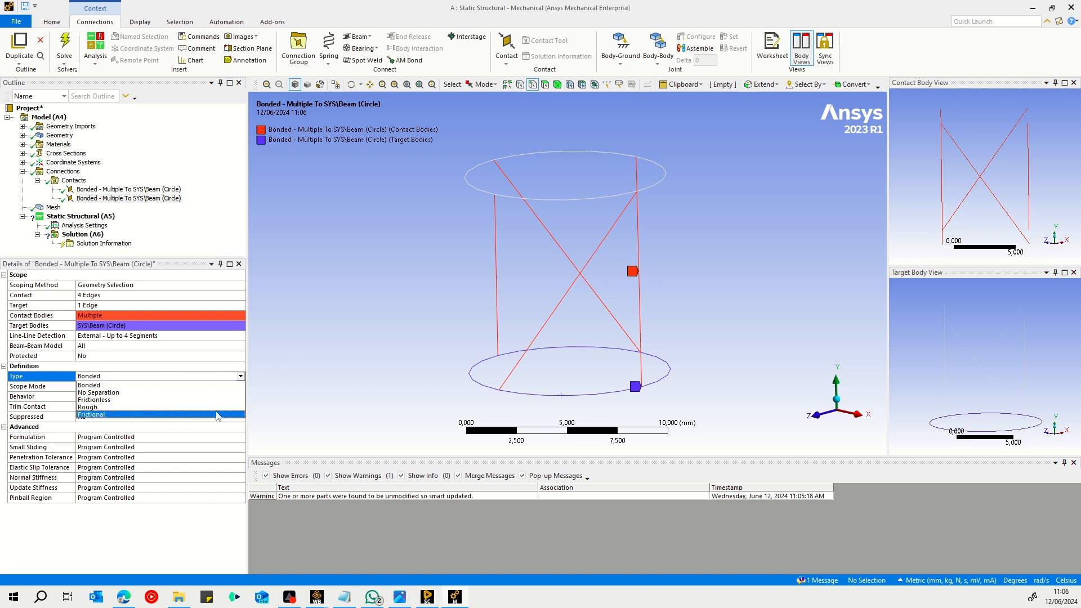
pyautogui.click(305, 357)
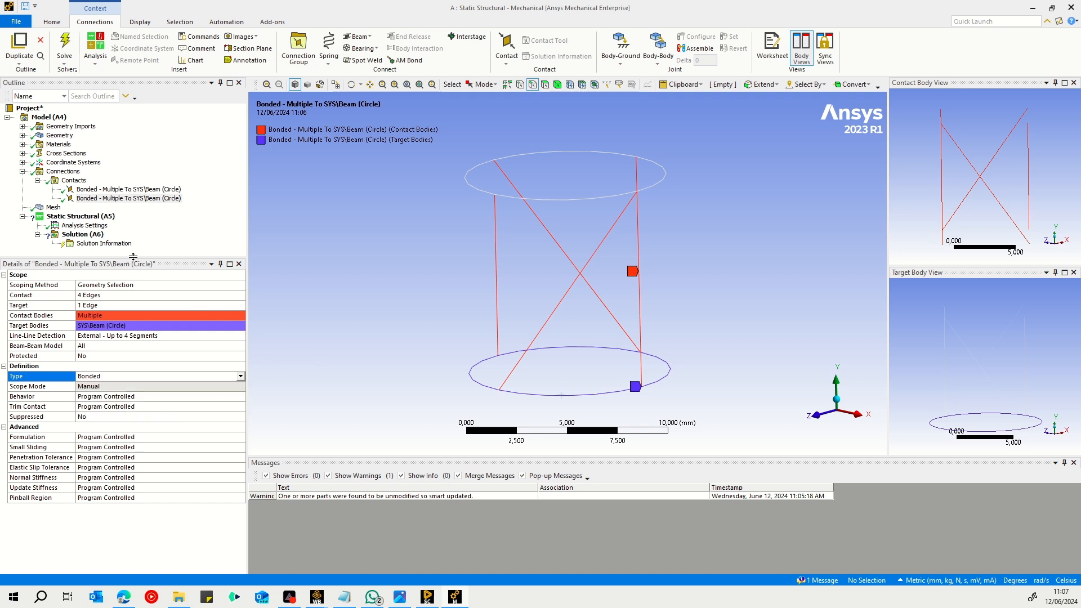
# Update the mesh of the beam frame and inspect the meshed rings and inclined beams.
pyautogui.click(38, 180)
pyautogui.click(50, 192)
pyautogui.rightClick(51, 192)
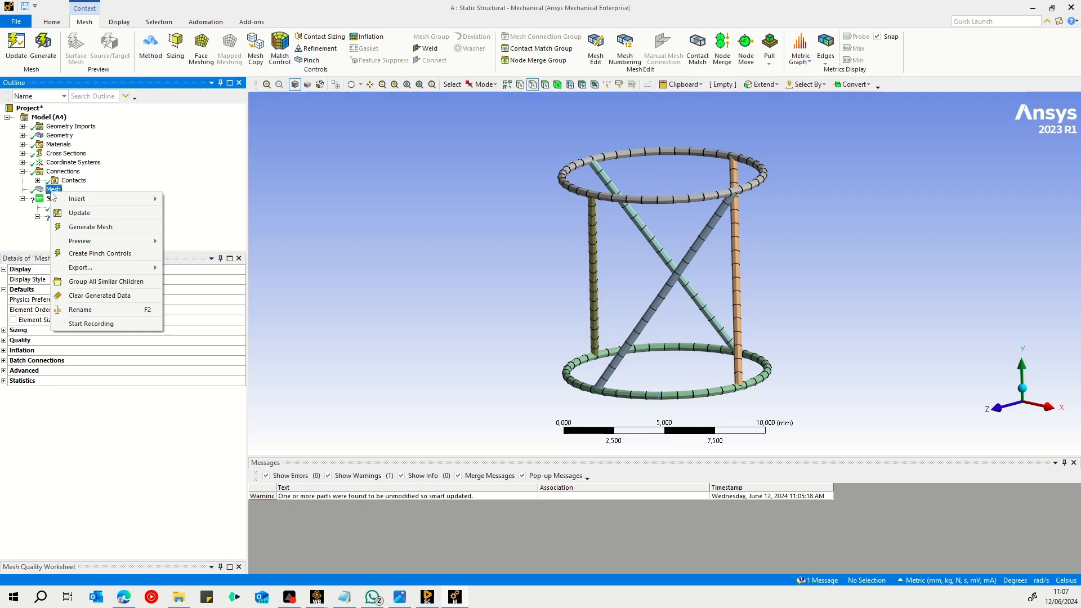
pyautogui.click(129, 213)
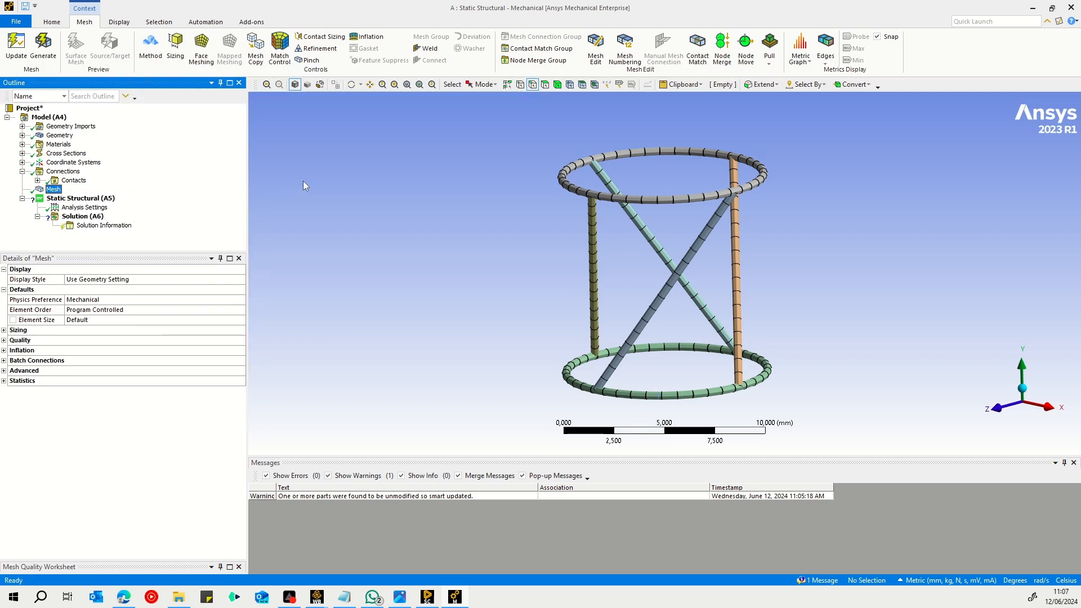
pyautogui.moveTo(366, 203); pyautogui.dragTo(725, 202, button='middle')
pyautogui.moveTo(833, 205); pyautogui.dragTo(782, 209, button='middle')
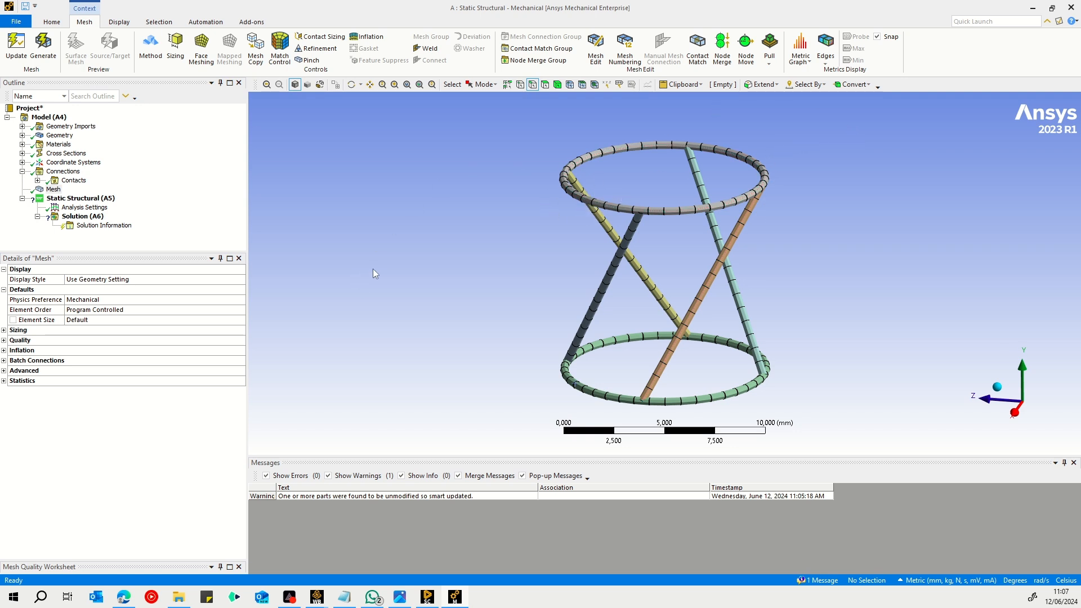
pyautogui.click(118, 22)
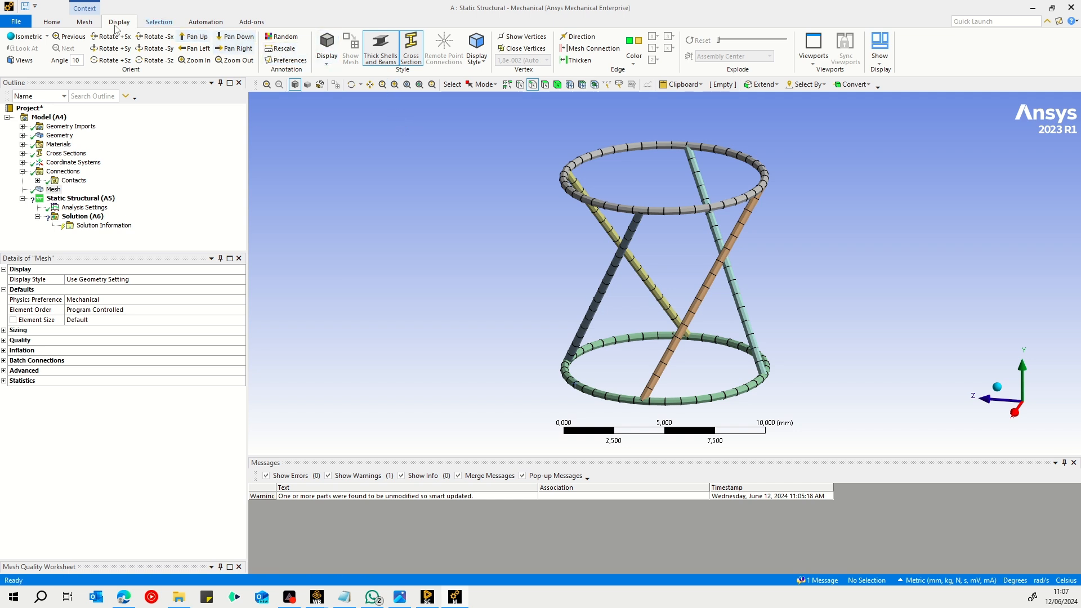
# Add a fixed support to the static structural analysis and scope it to the lower ring edge.
pyautogui.click(104, 199)
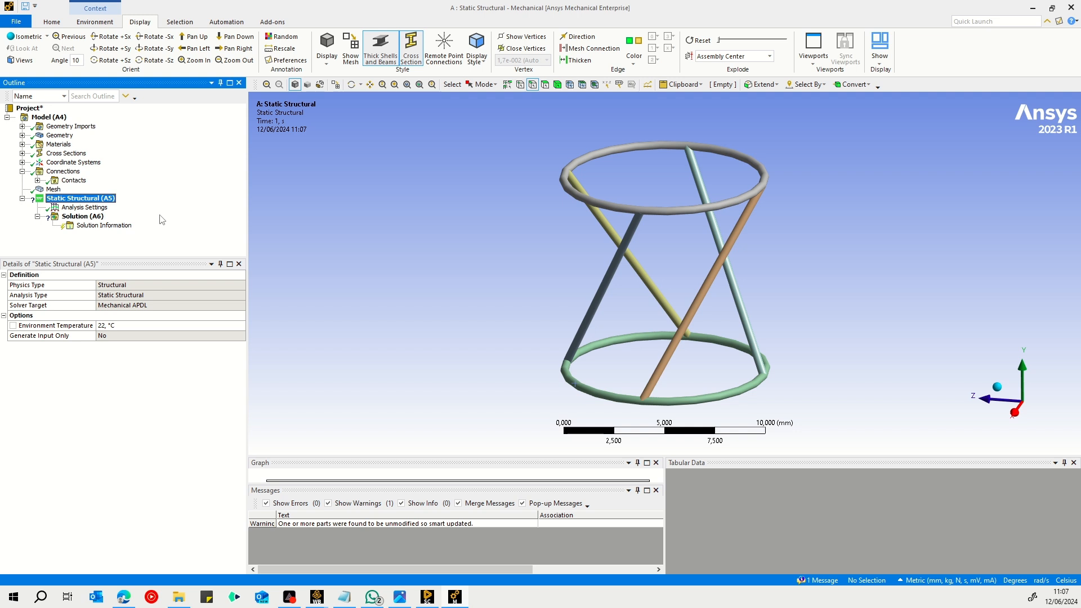
pyautogui.rightClick(74, 199)
pyautogui.moveTo(93, 208)
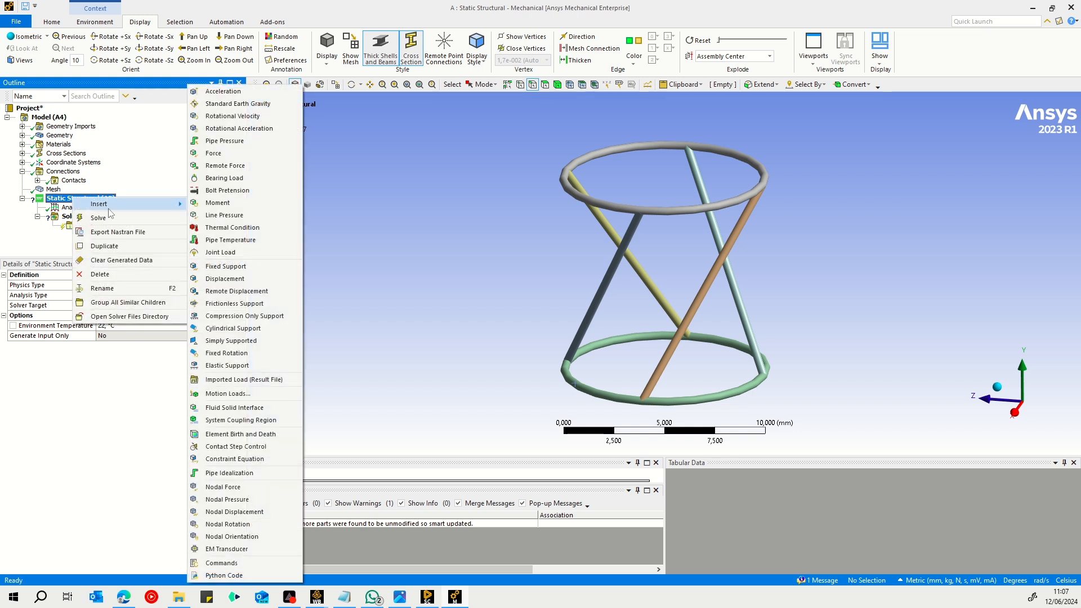
pyautogui.rightClick(59, 200)
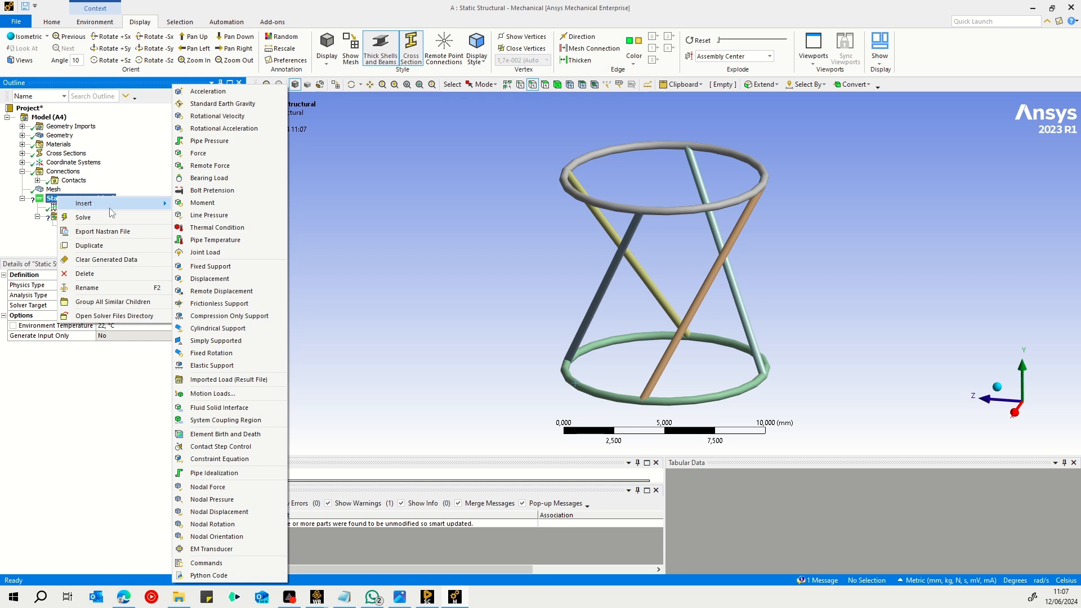
pyautogui.click(236, 270)
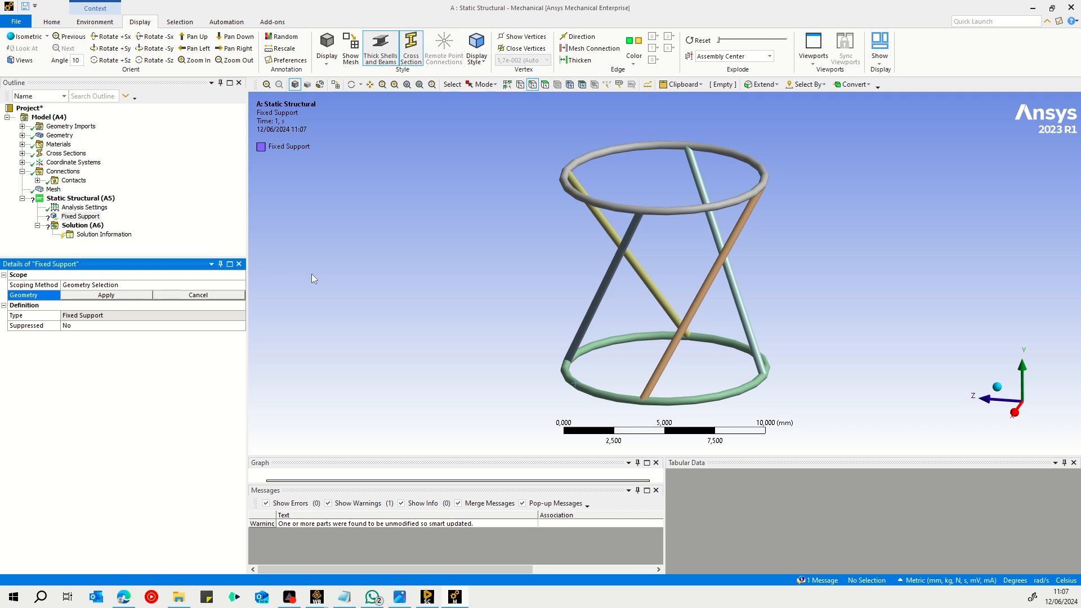
pyautogui.moveTo(433, 277); pyautogui.dragTo(467, 290, button='middle')
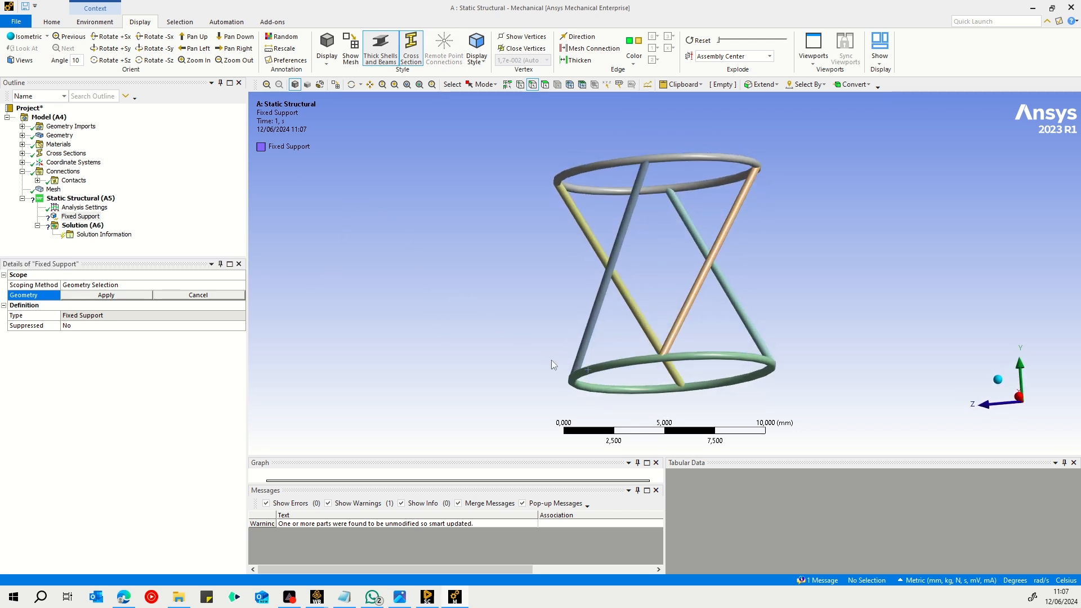
pyautogui.click(590, 363)
pyautogui.moveTo(444, 295); pyautogui.dragTo(441, 311)
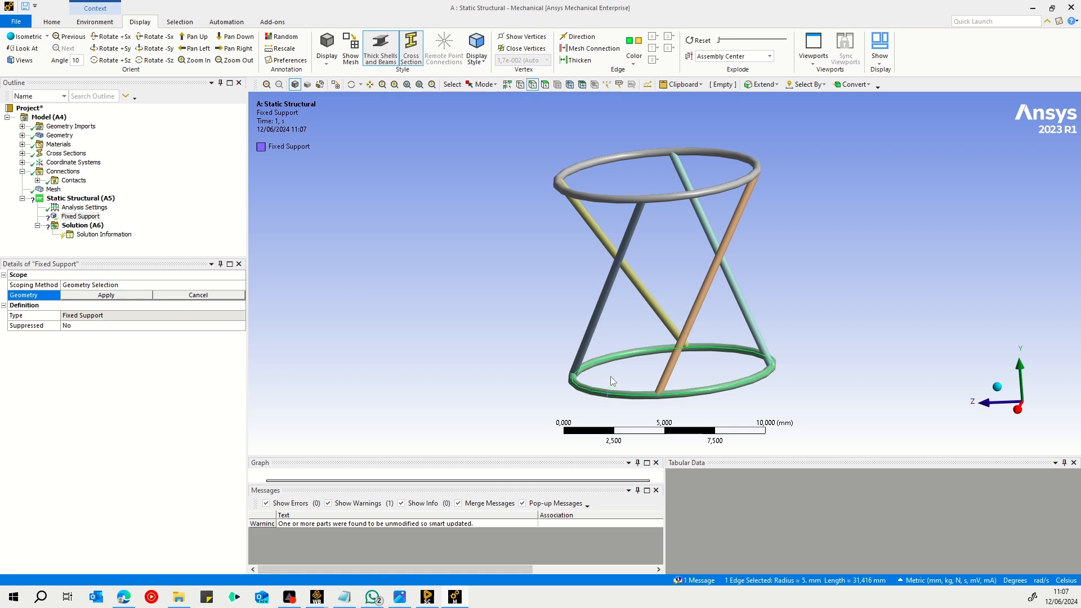
pyautogui.moveTo(349, 222)
pyautogui.mouseDown(button='middle')
pyautogui.moveTo(410, 258)
pyautogui.moveTo(408, 229)
pyautogui.moveTo(338, 223)
pyautogui.mouseUp(button='middle')
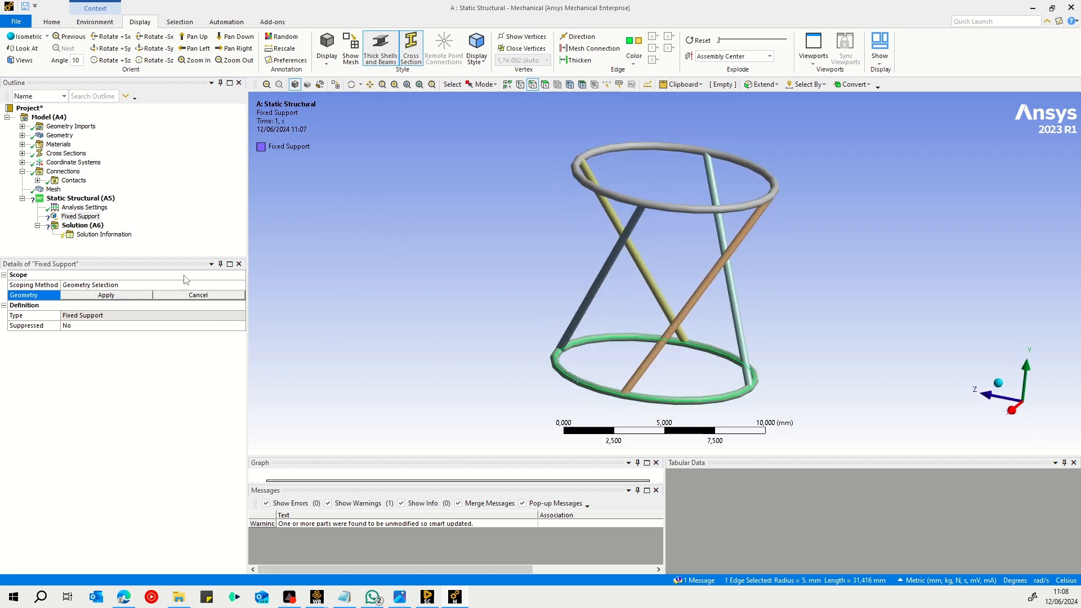
pyautogui.click(129, 296)
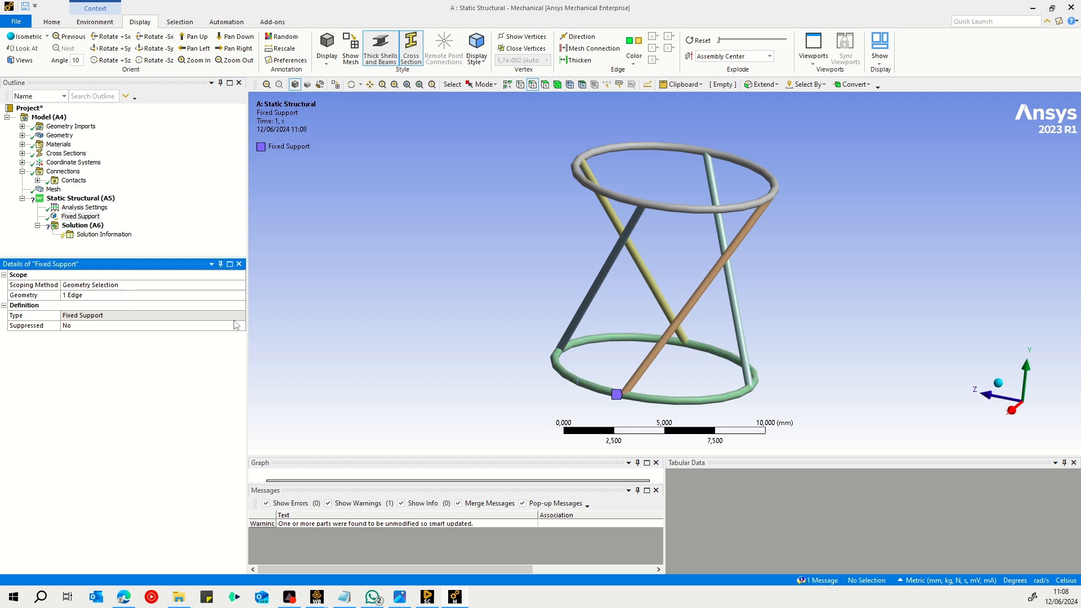
# Add a line pressure load to the static structural analysis and scope it to the upper ring edge.
pyautogui.moveTo(442, 220); pyautogui.dragTo(404, 202, button='middle')
pyautogui.click(63, 202)
pyautogui.rightClick(62, 204)
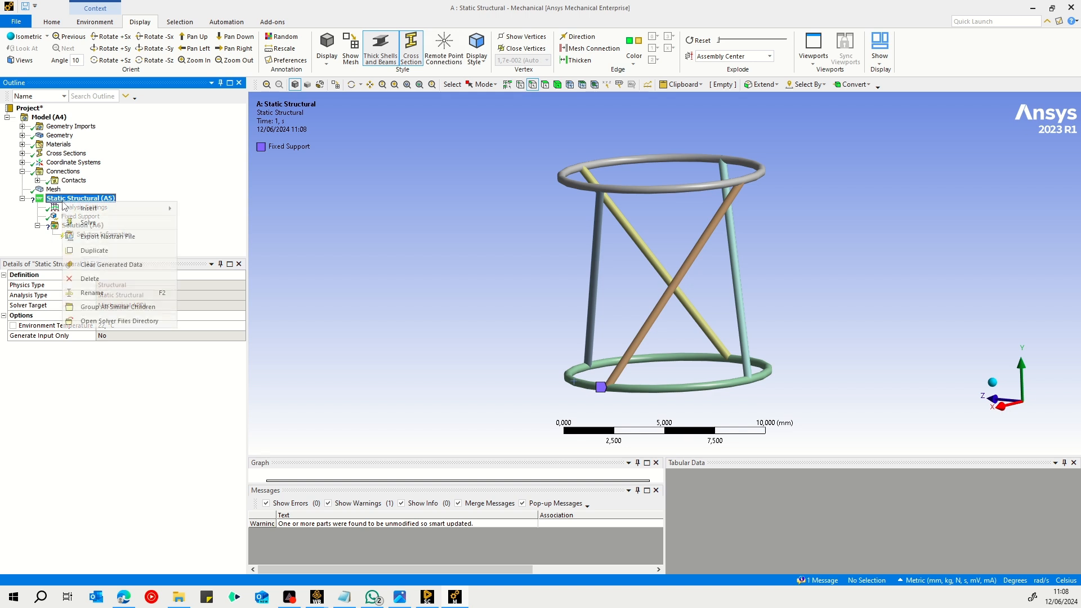
pyautogui.moveTo(144, 208)
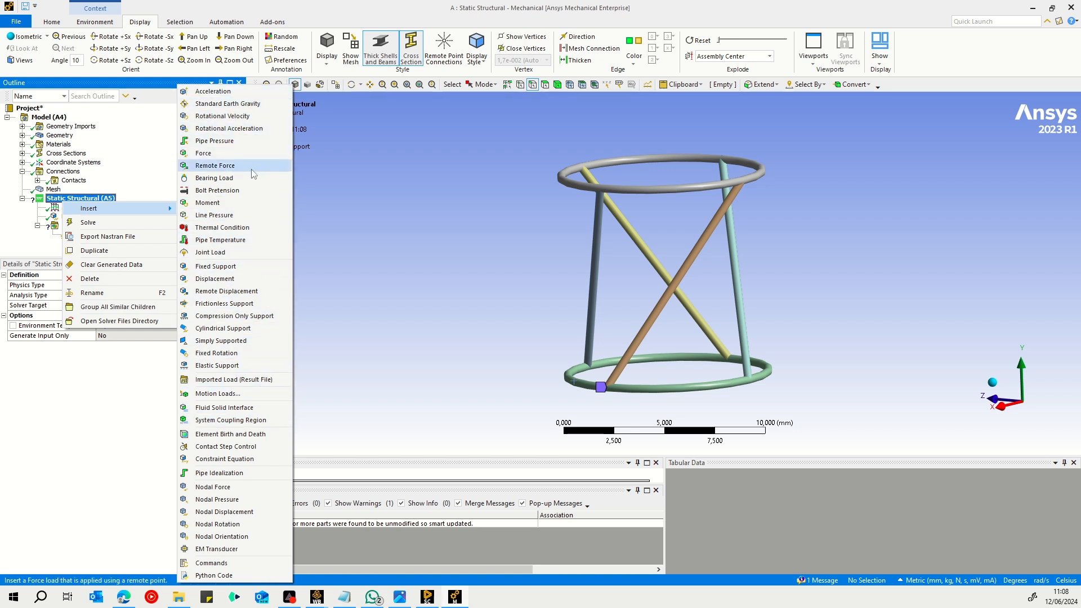
pyautogui.click(248, 216)
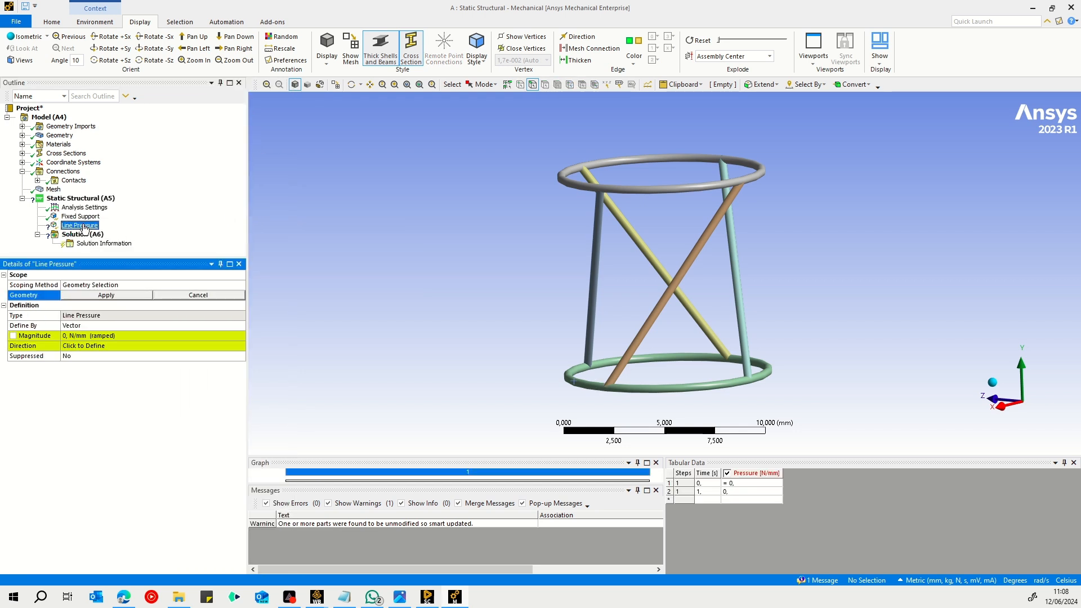
pyautogui.moveTo(401, 208); pyautogui.dragTo(413, 217, button='middle')
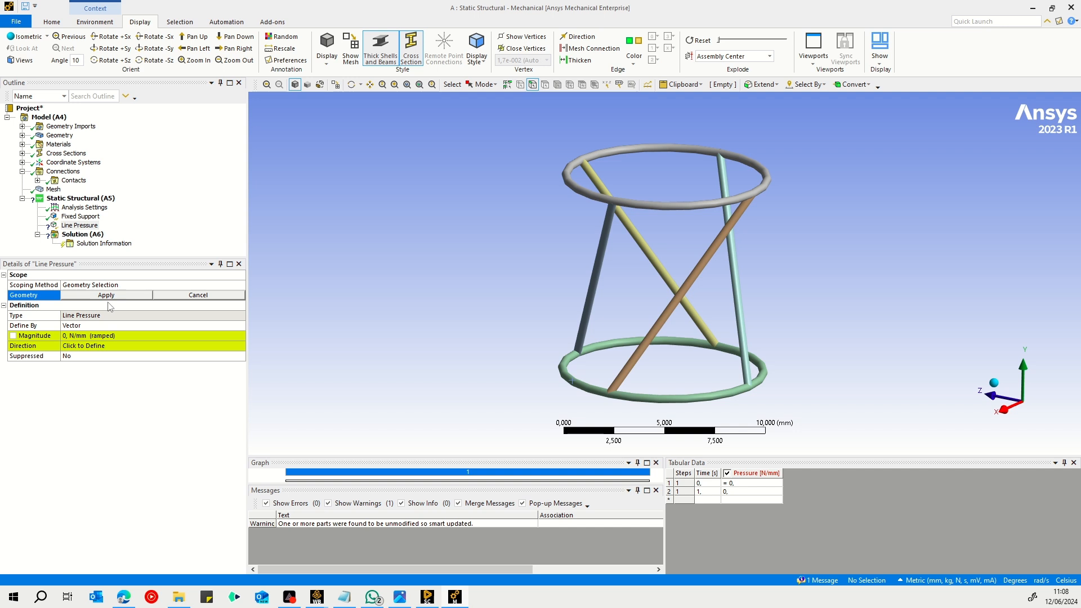
pyautogui.click(674, 147)
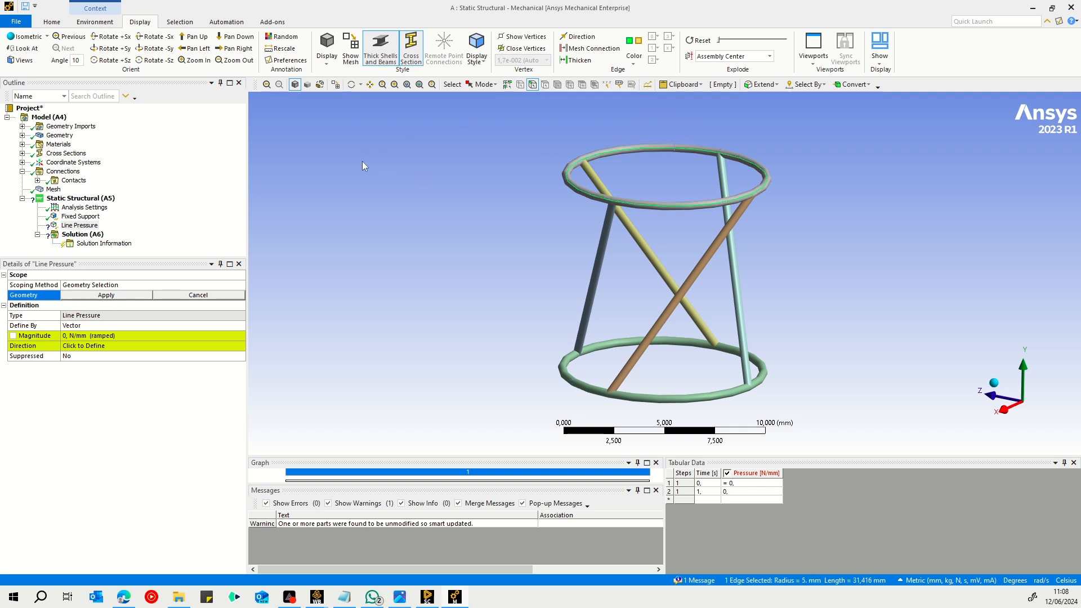
pyautogui.click(102, 296)
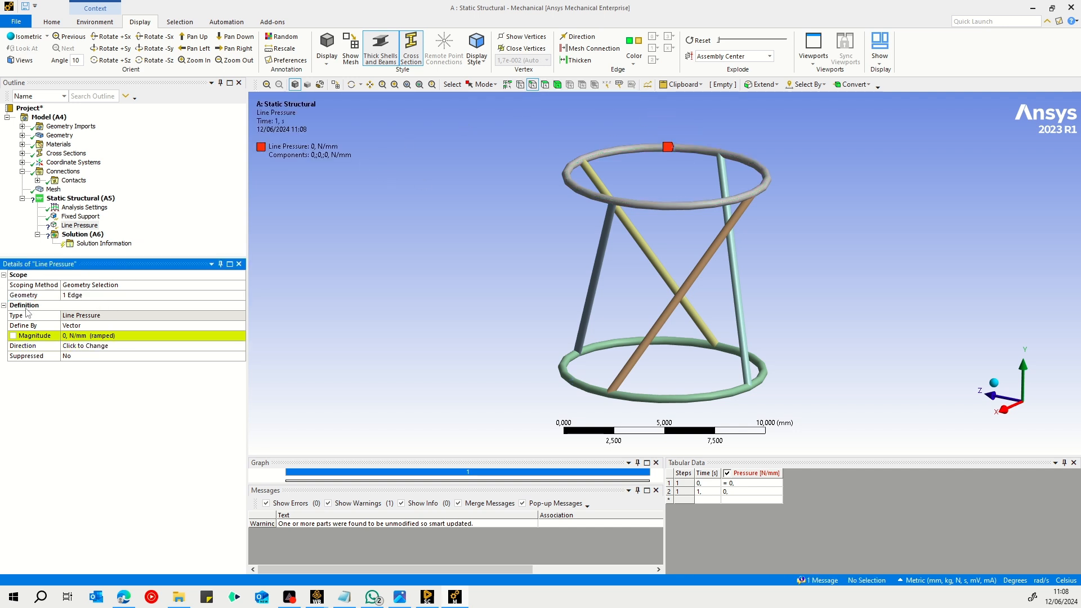
# Define the line pressure by components in the global coordinate system, with a Y component of -1000 N/mm.
pyautogui.click(108, 325)
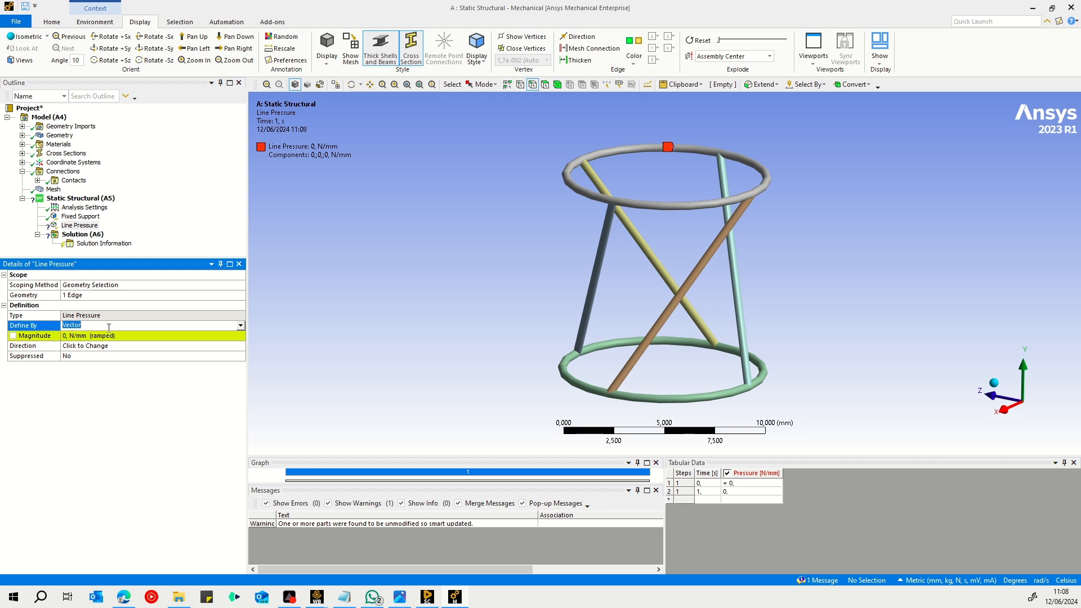
pyautogui.click(240, 325)
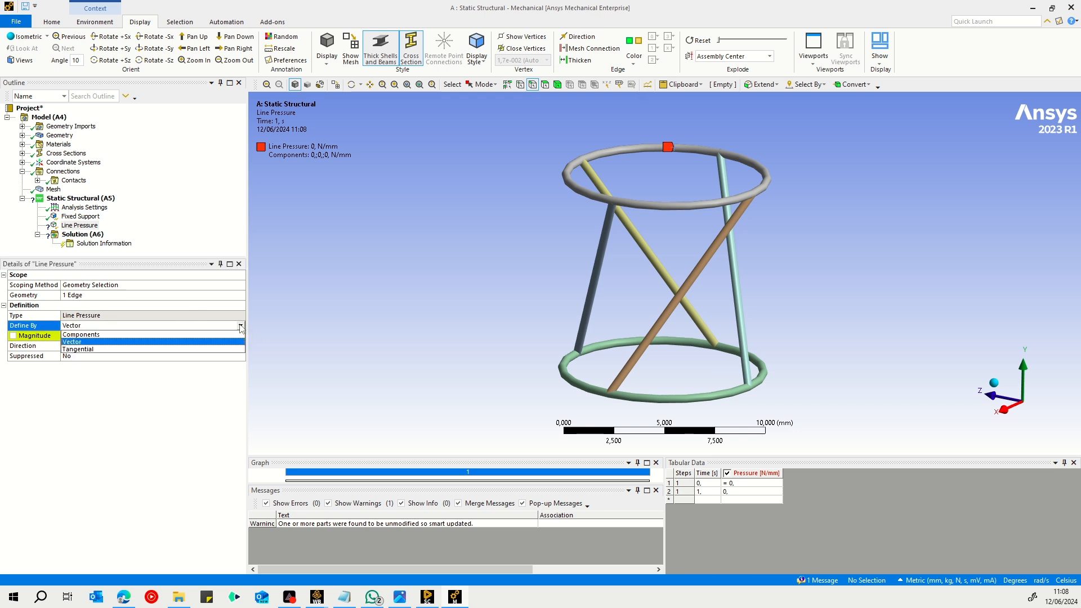
pyautogui.click(235, 335)
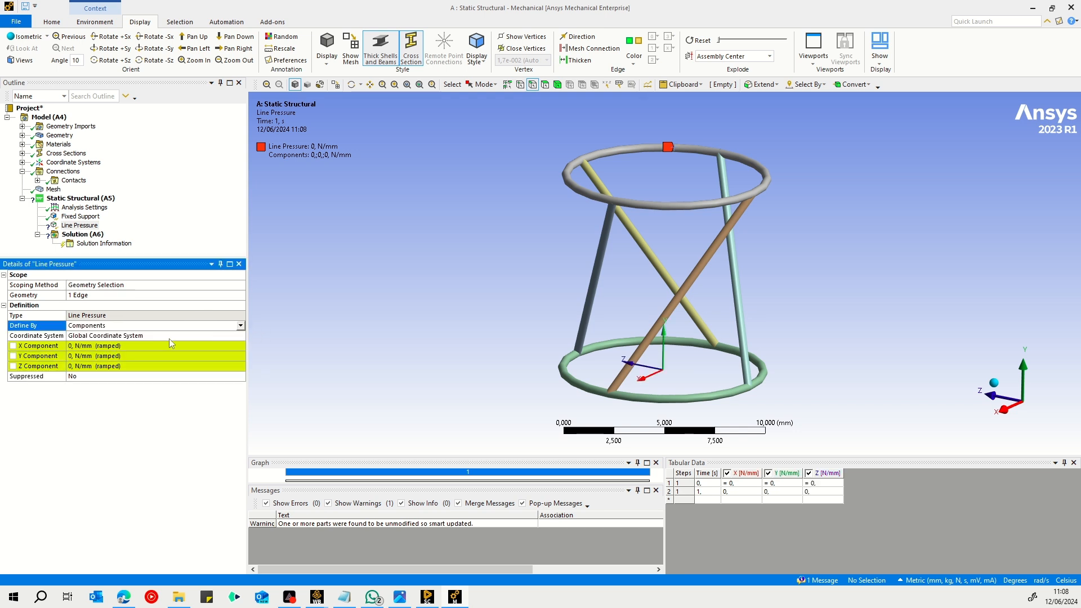
pyautogui.click(115, 357)
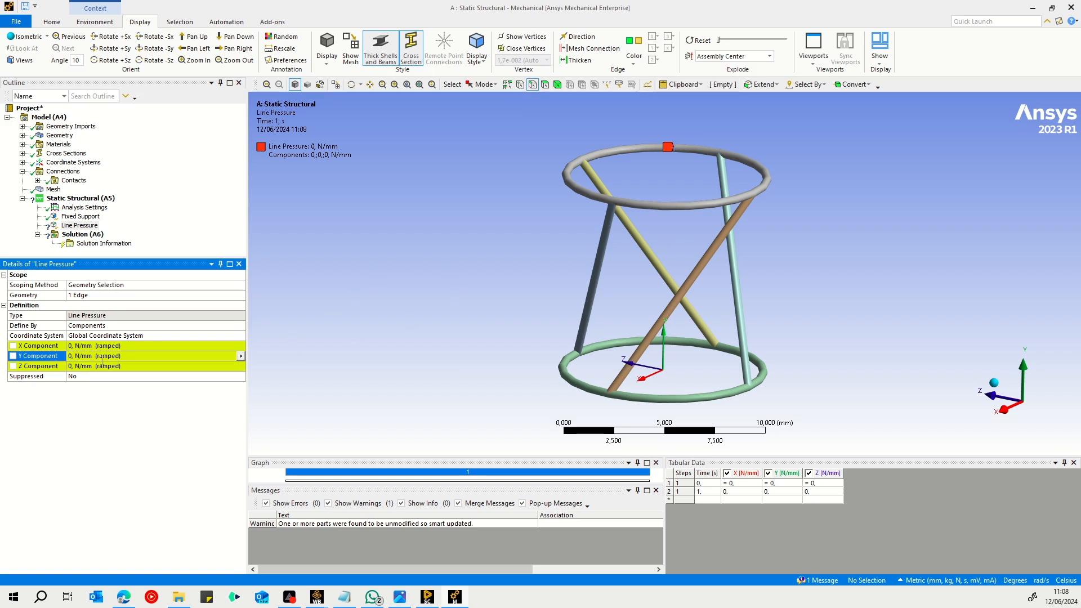
pyautogui.click(95, 357)
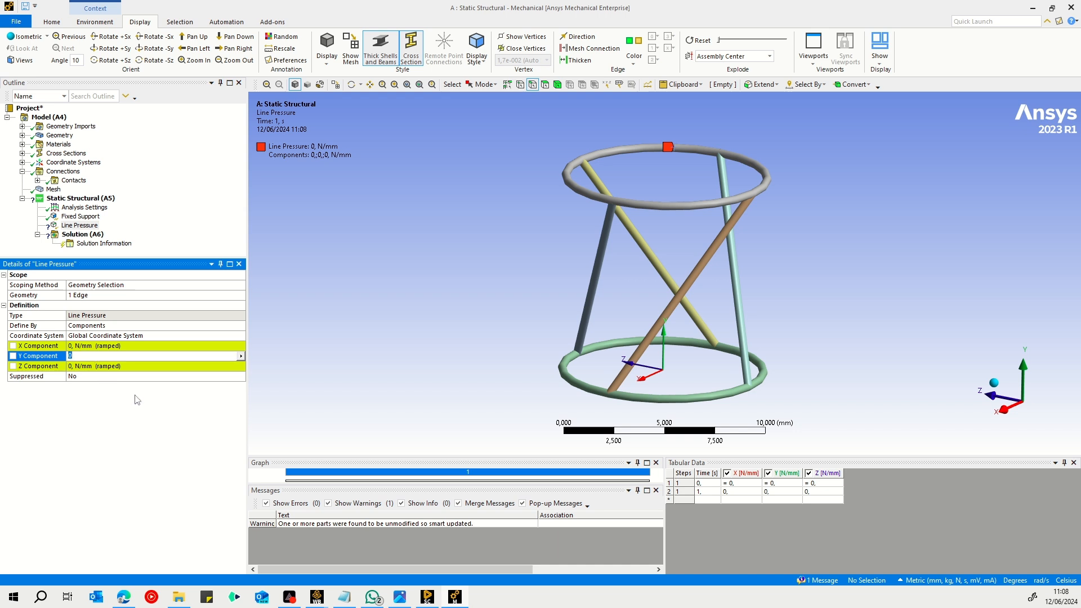
pyautogui.moveTo(352, 374); pyautogui.dragTo(341, 296, button='middle')
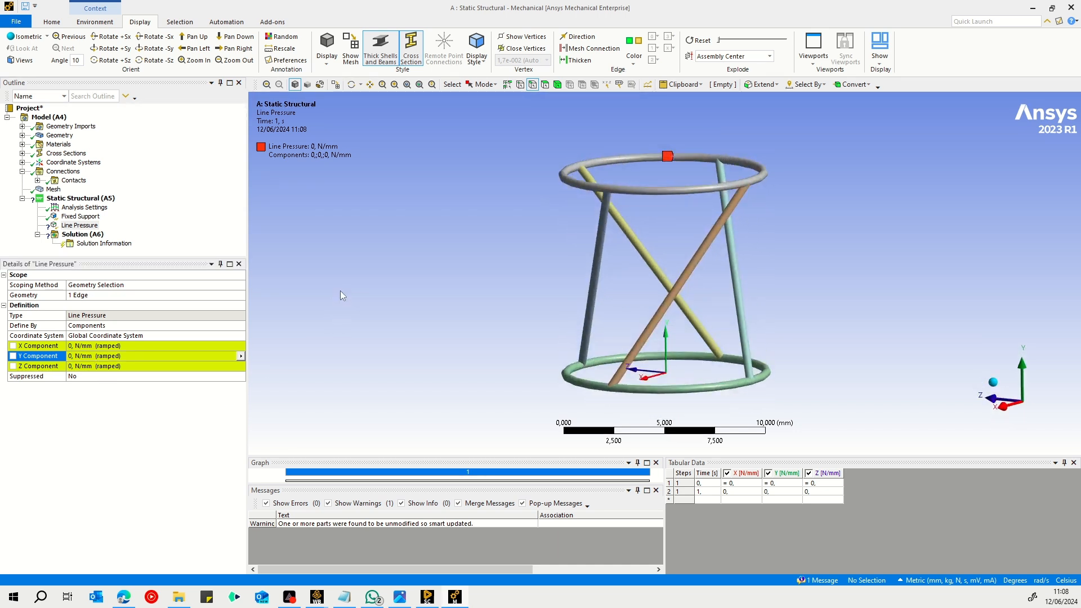
pyautogui.press('1')
pyautogui.click(108, 355)
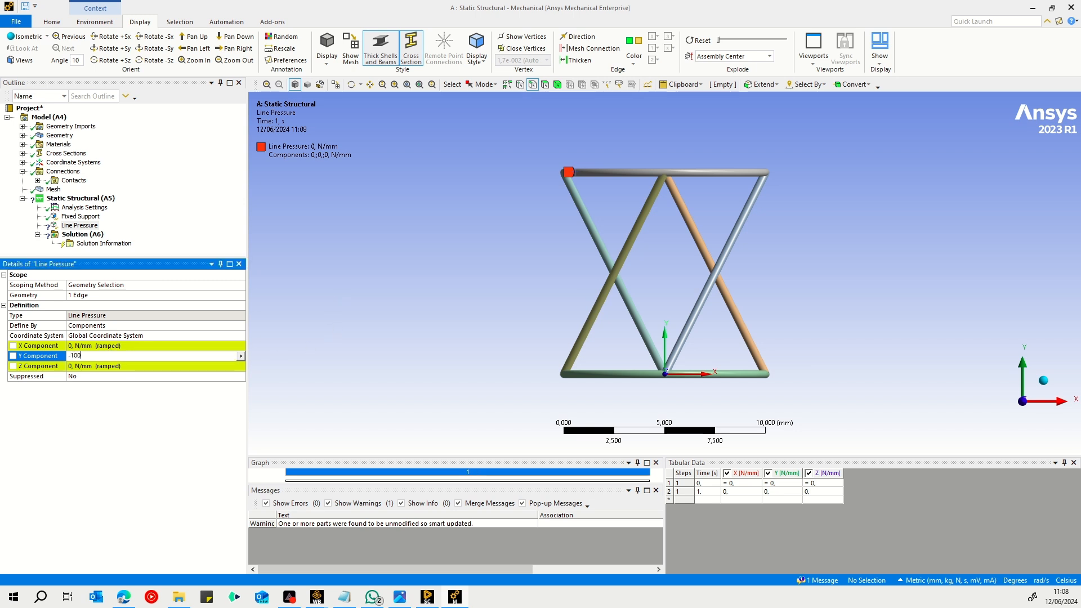
pyautogui.press('Return')
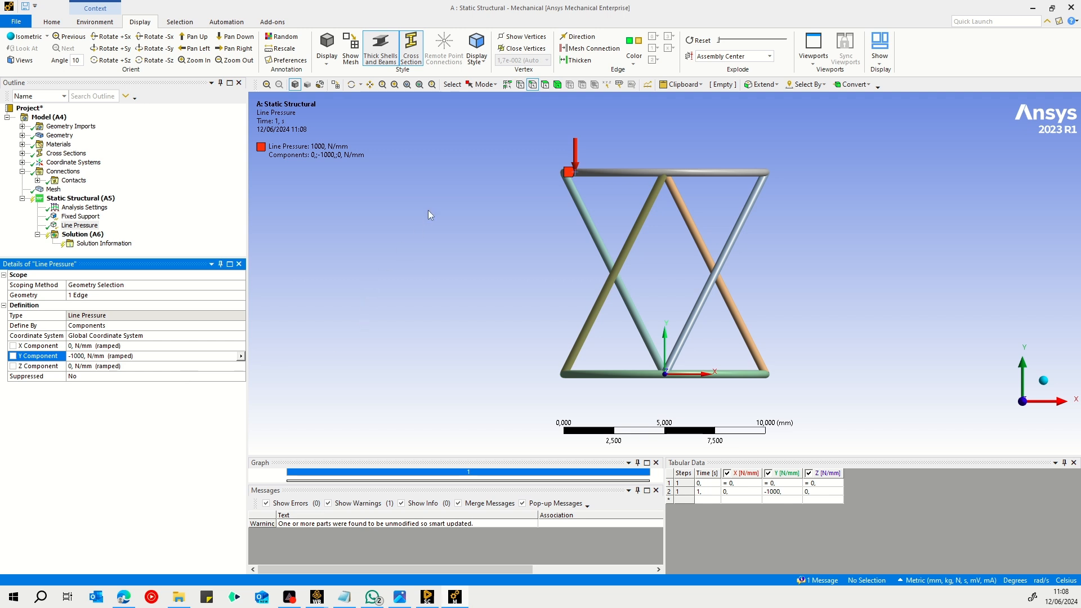
pyautogui.moveTo(422, 240); pyautogui.dragTo(410, 280, button='middle')
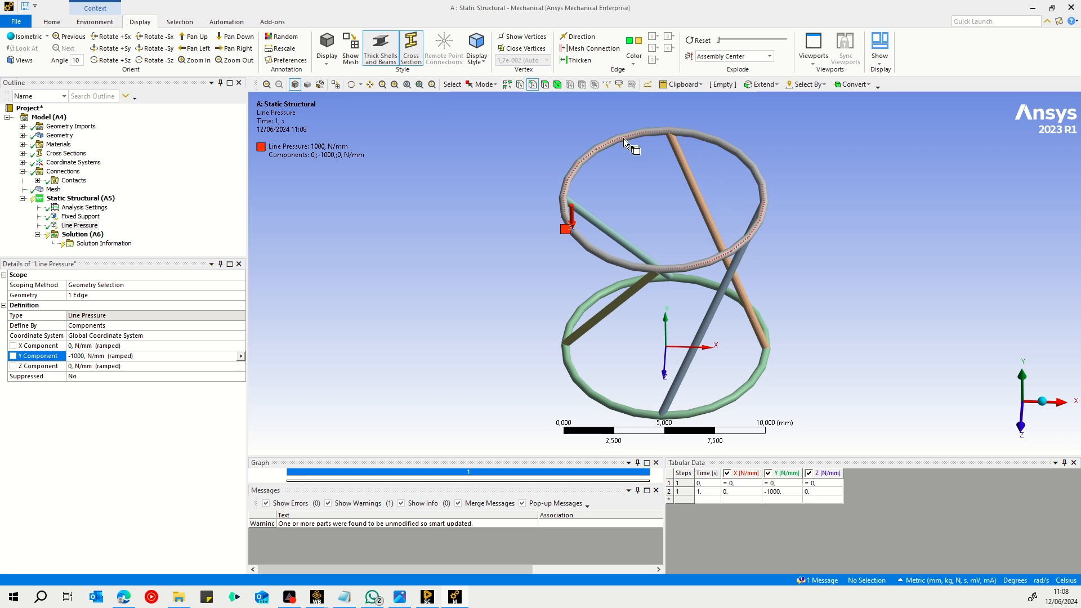
pyautogui.moveTo(623, 138); pyautogui.dragTo(632, 214, button='middle')
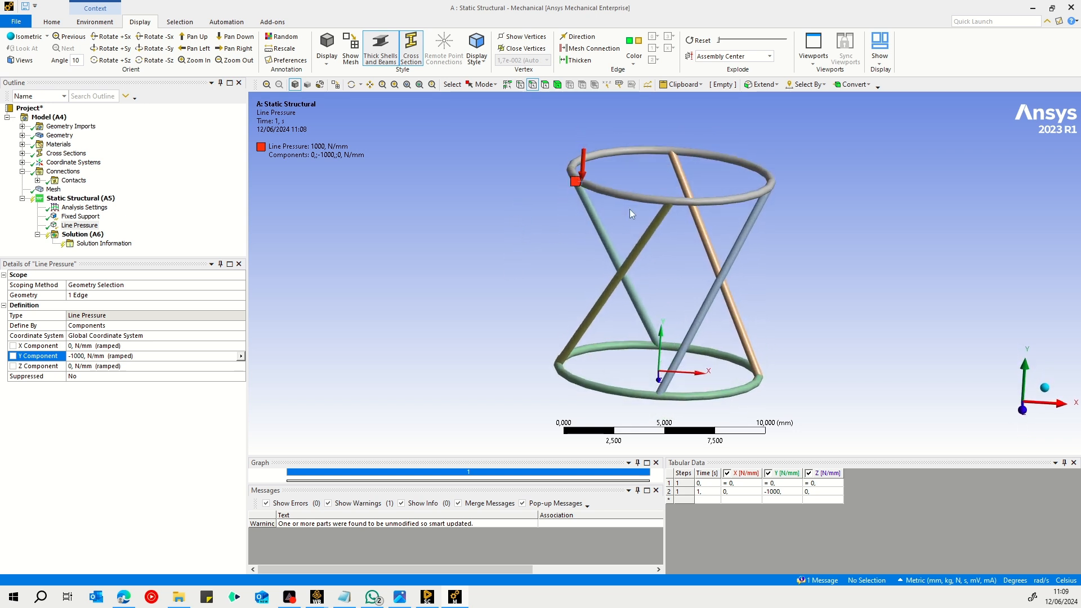
# Add a total deformation result for all bodies to the solution and solve the static structural analysis.
pyautogui.click(80, 235)
pyautogui.rightClick(80, 239)
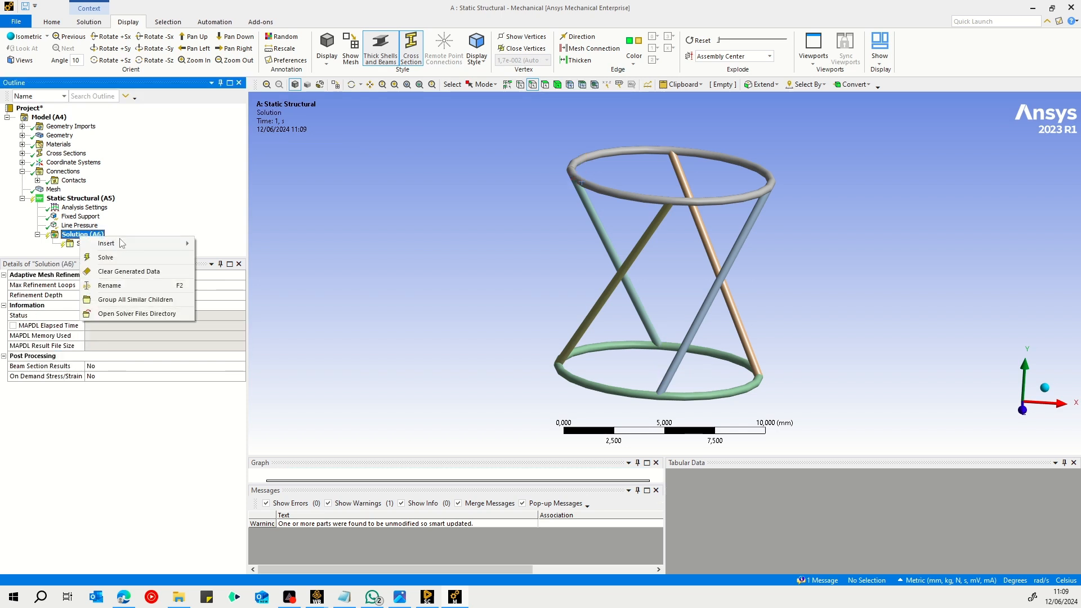
pyautogui.moveTo(128, 243)
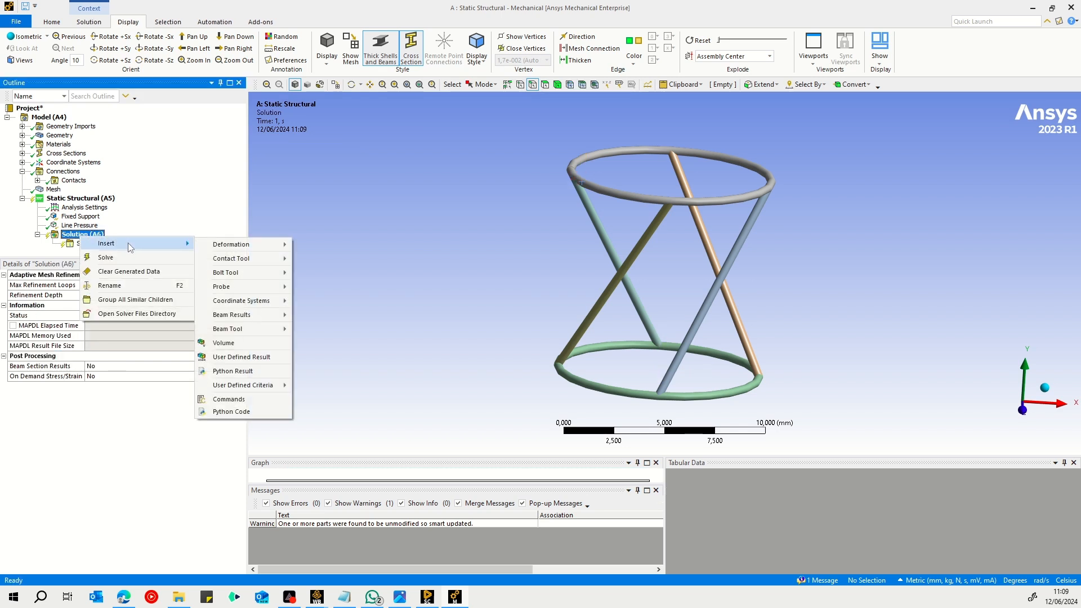
pyautogui.moveTo(229, 247)
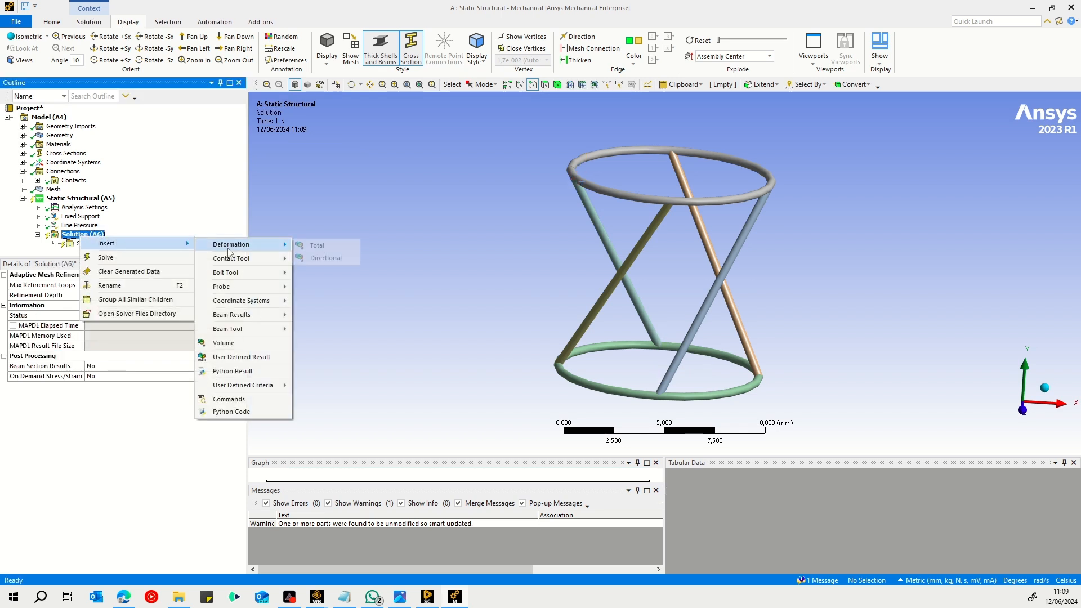
pyautogui.click(307, 248)
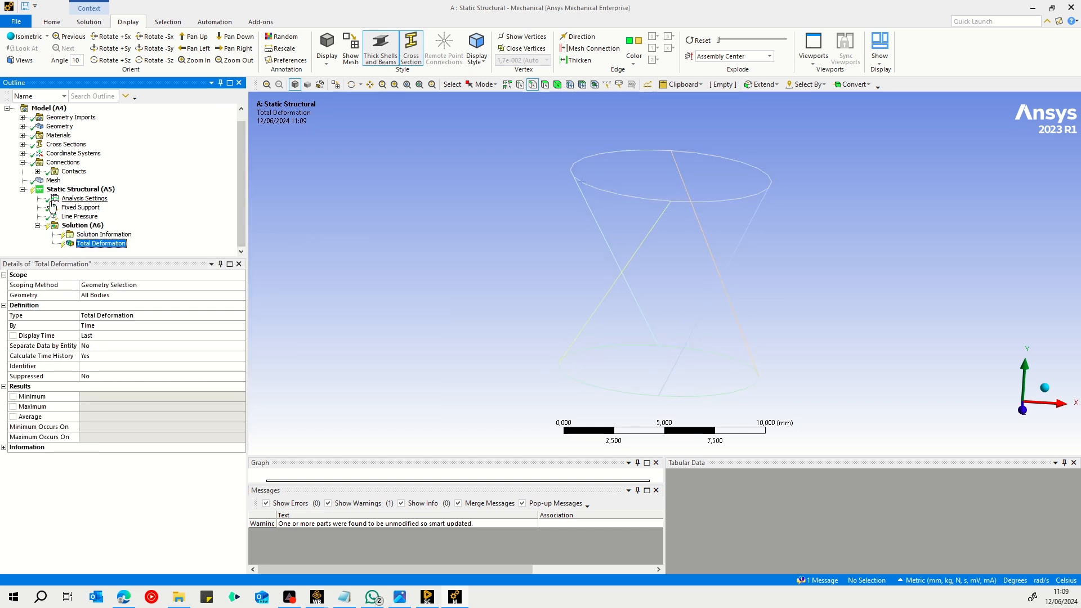
pyautogui.click(57, 24)
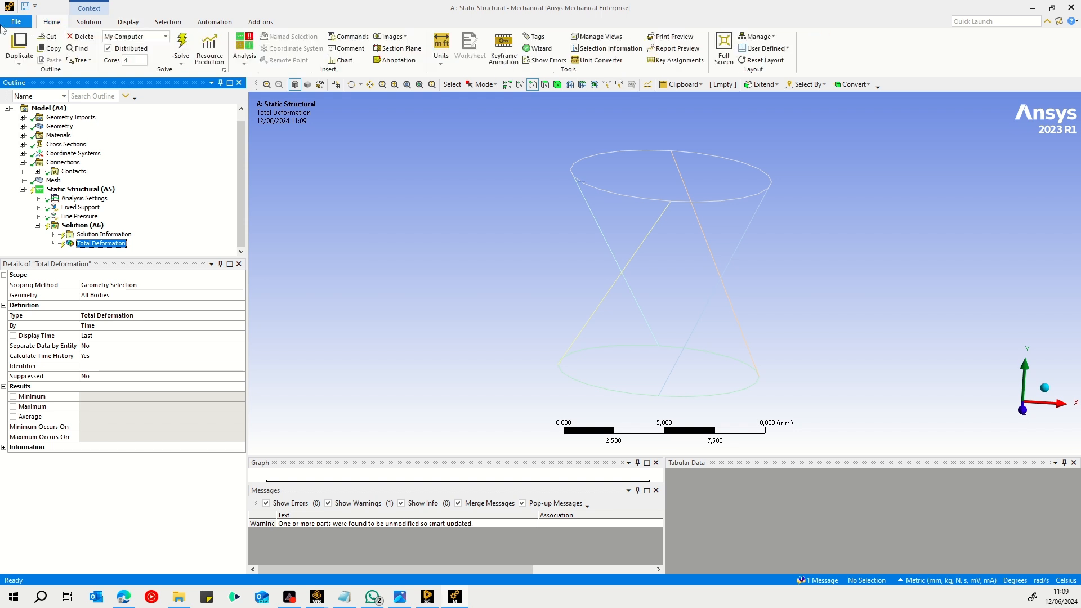
pyautogui.click(182, 44)
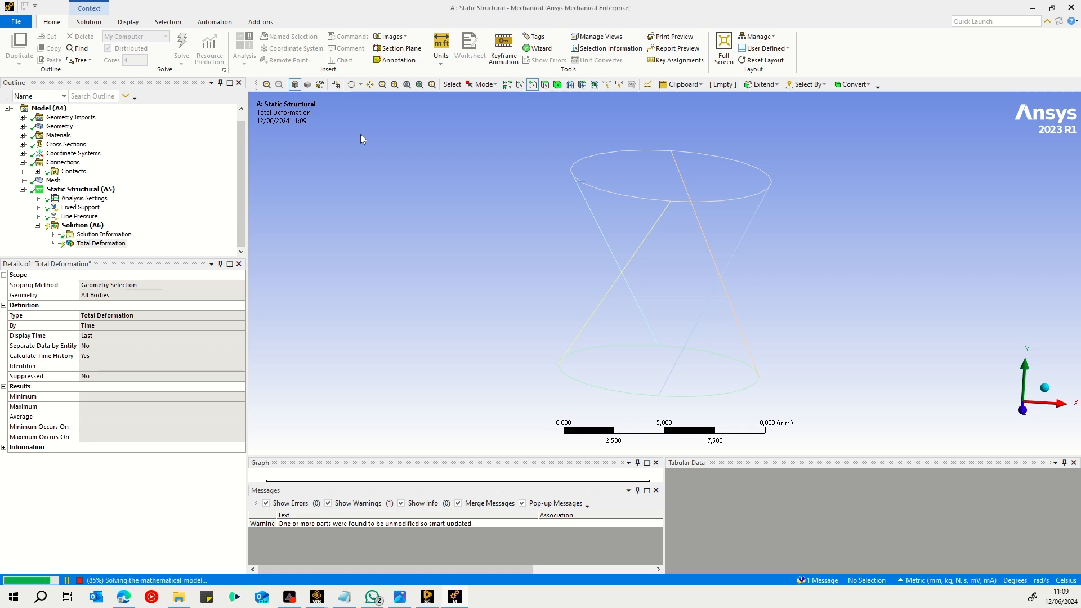
# Examine the total deformation contour on the beam frame and play its animation.
pyautogui.moveTo(476, 166); pyautogui.dragTo(462, 213)
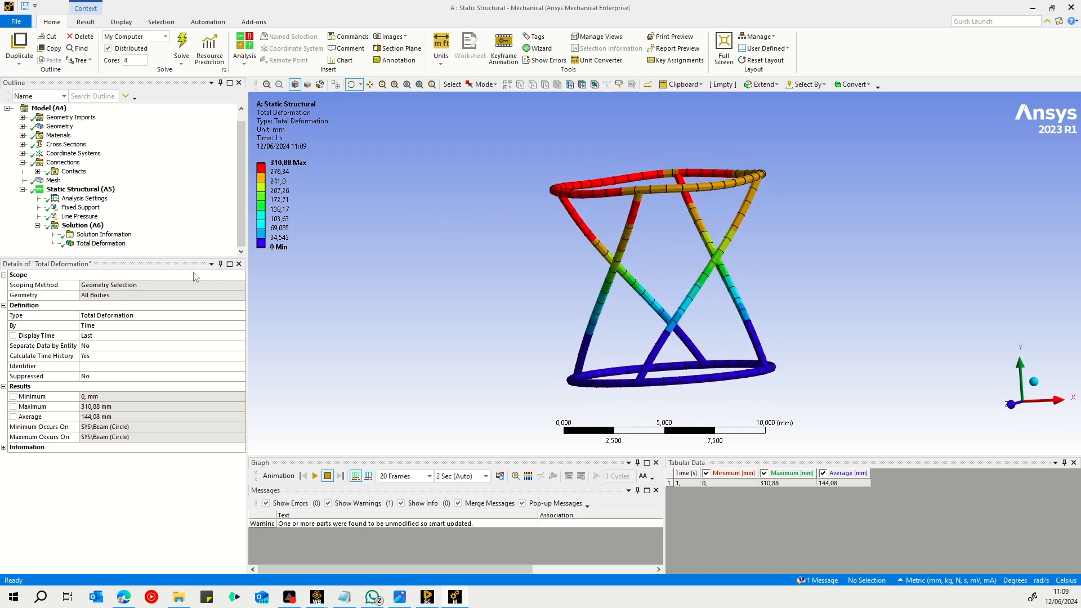
pyautogui.click(98, 248)
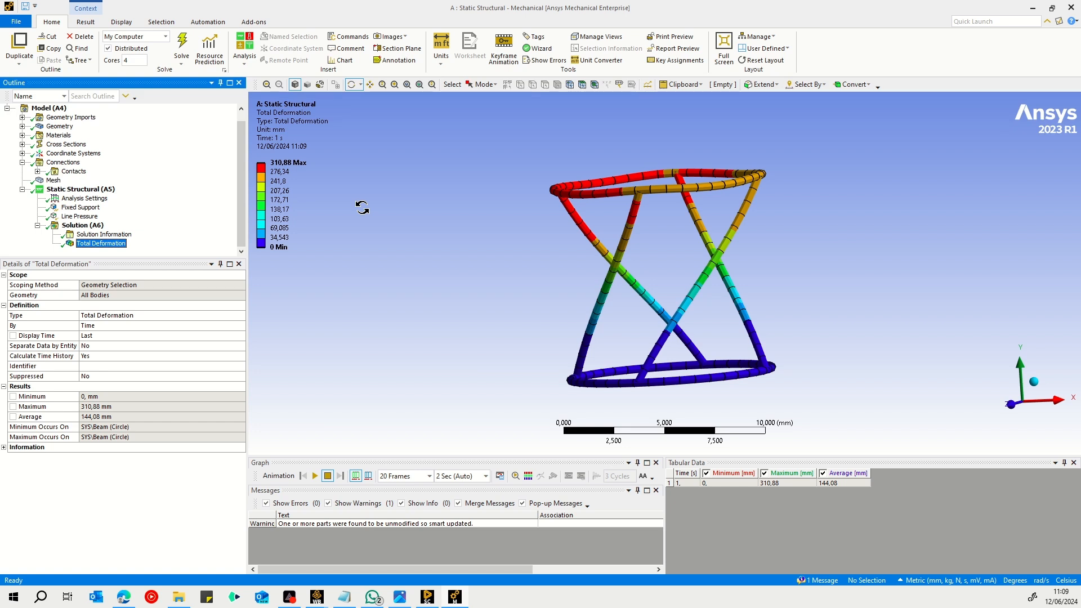
pyautogui.moveTo(362, 208); pyautogui.dragTo(393, 181)
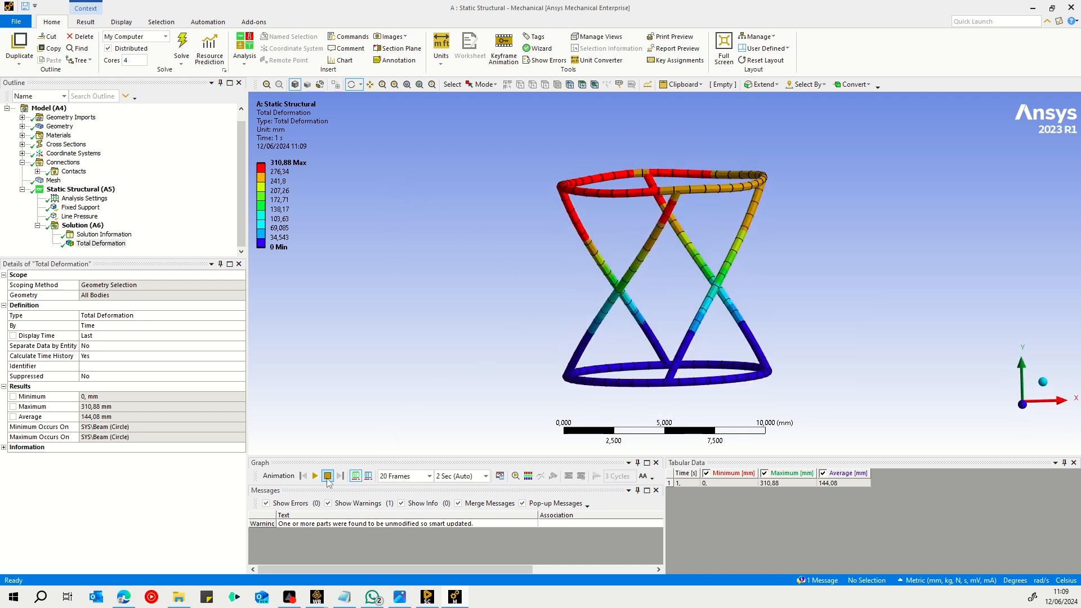
pyautogui.click(314, 476)
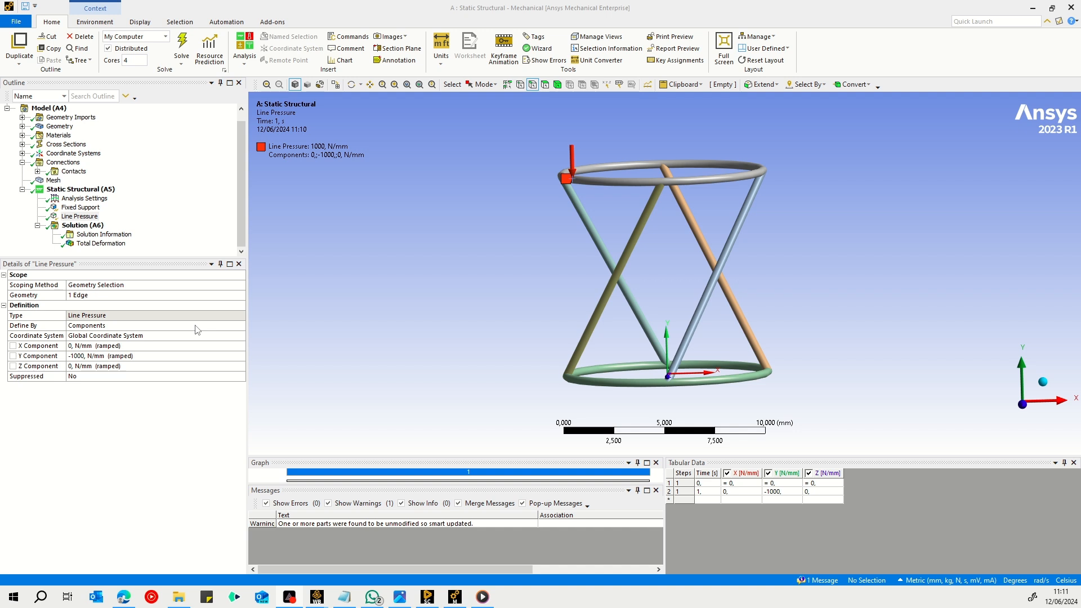
# Parameterize the line pressure's Y component as an input and the average total deformation as an output.
pyautogui.click(96, 217)
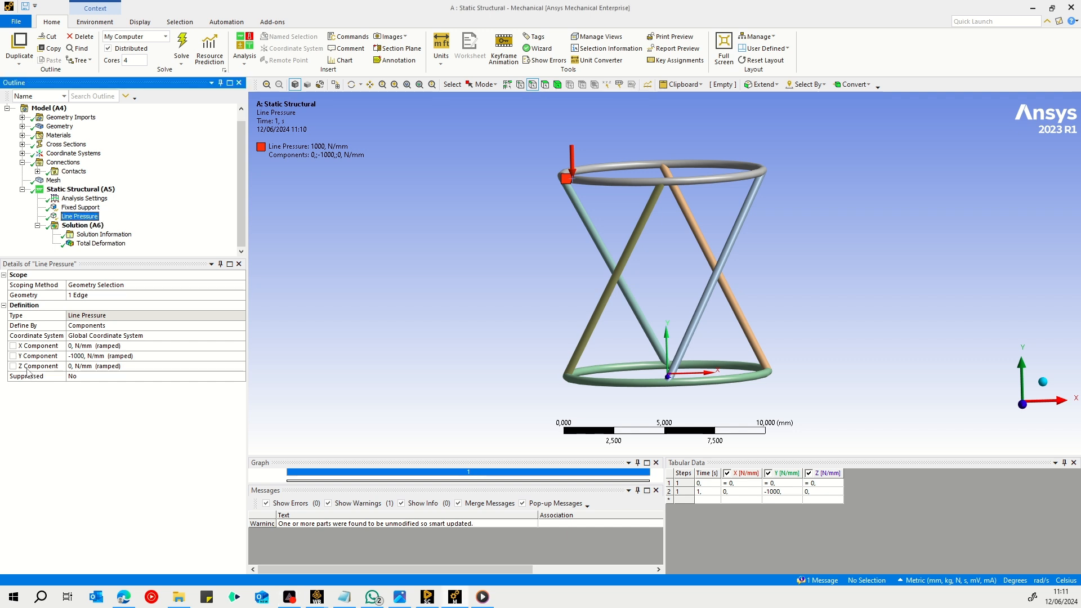
pyautogui.click(13, 355)
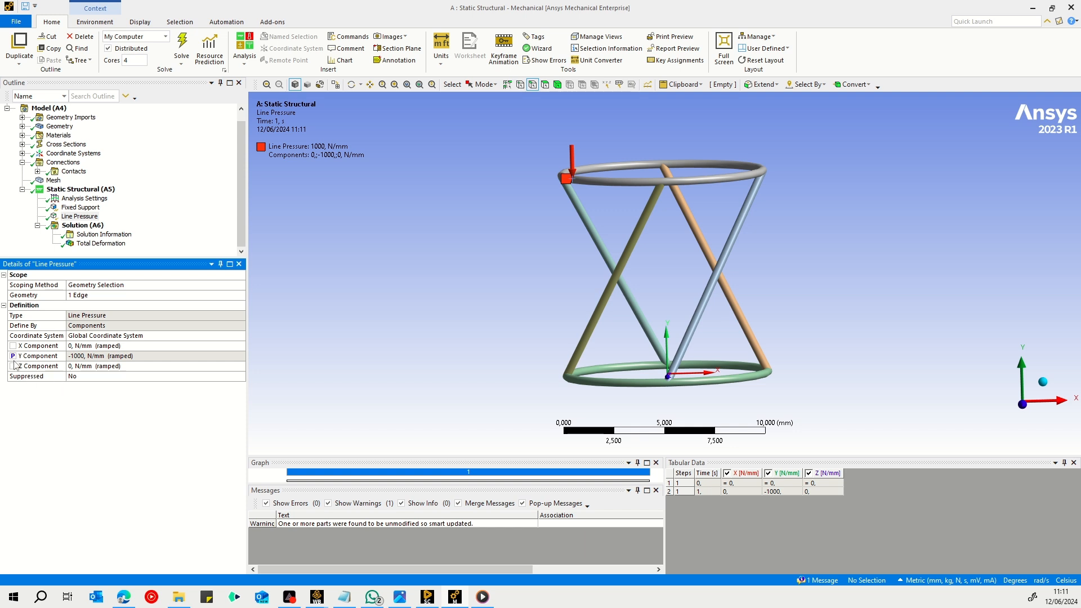
pyautogui.click(99, 243)
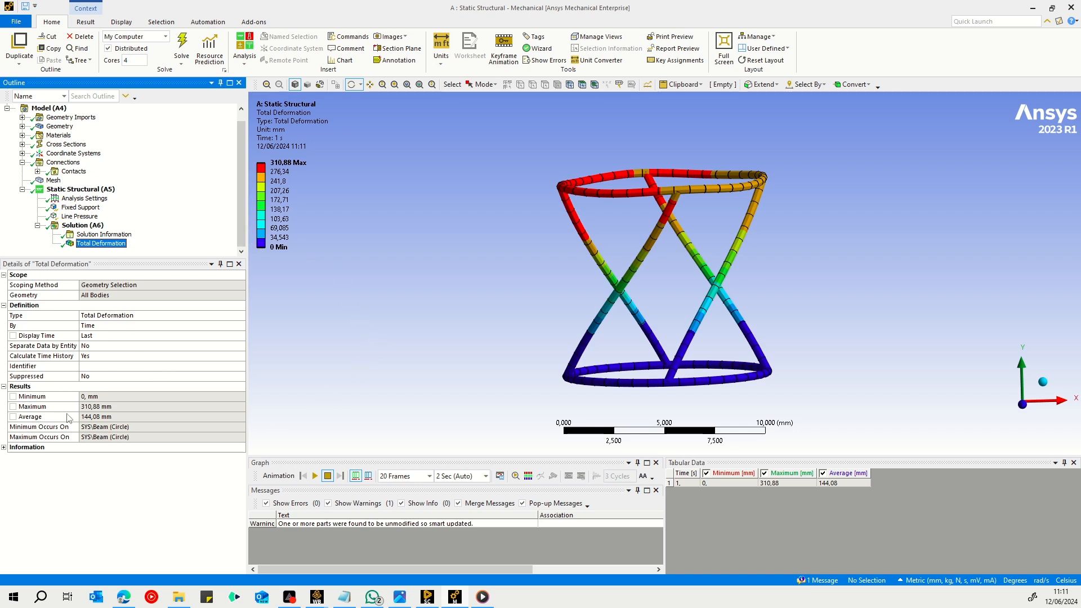
pyautogui.click(13, 417)
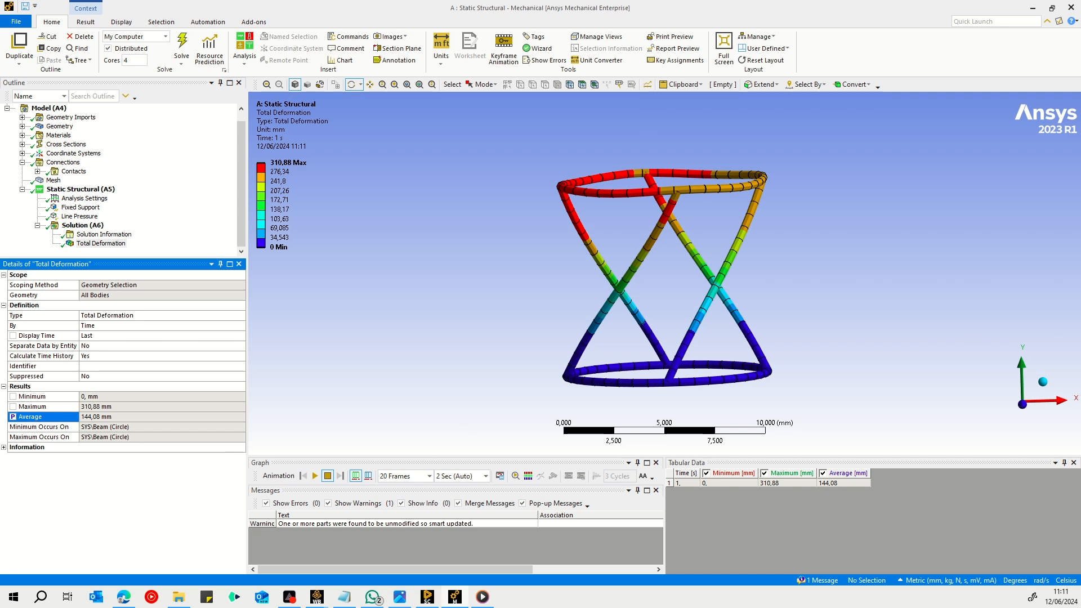
# Switch to the Workbench project and open the Parameter Set of the static structural system for editing.
pyautogui.moveTo(316, 601)
pyautogui.click(355, 567)
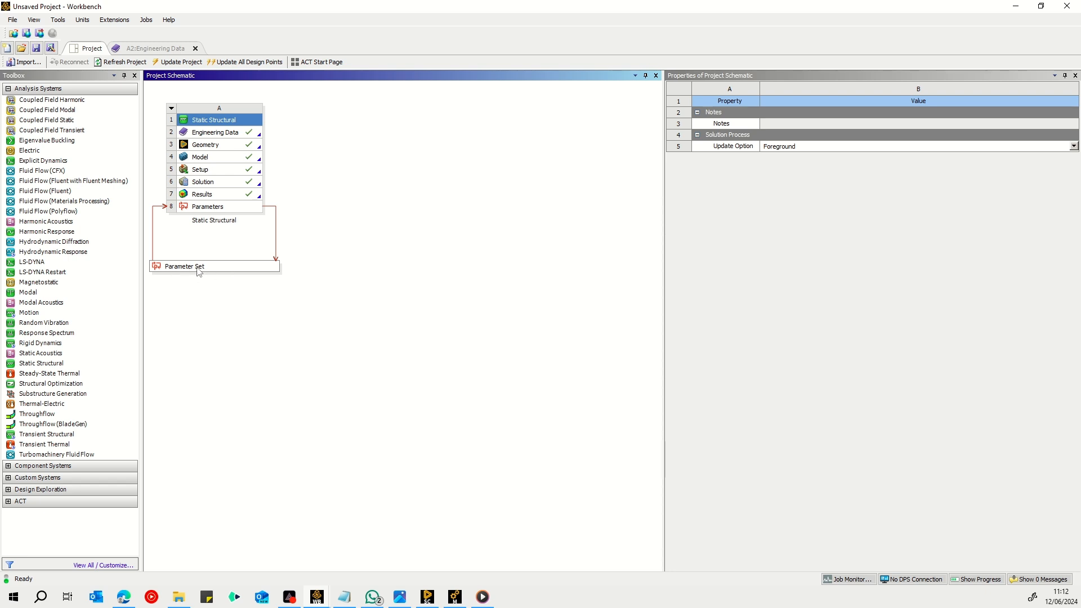
pyautogui.click(191, 274)
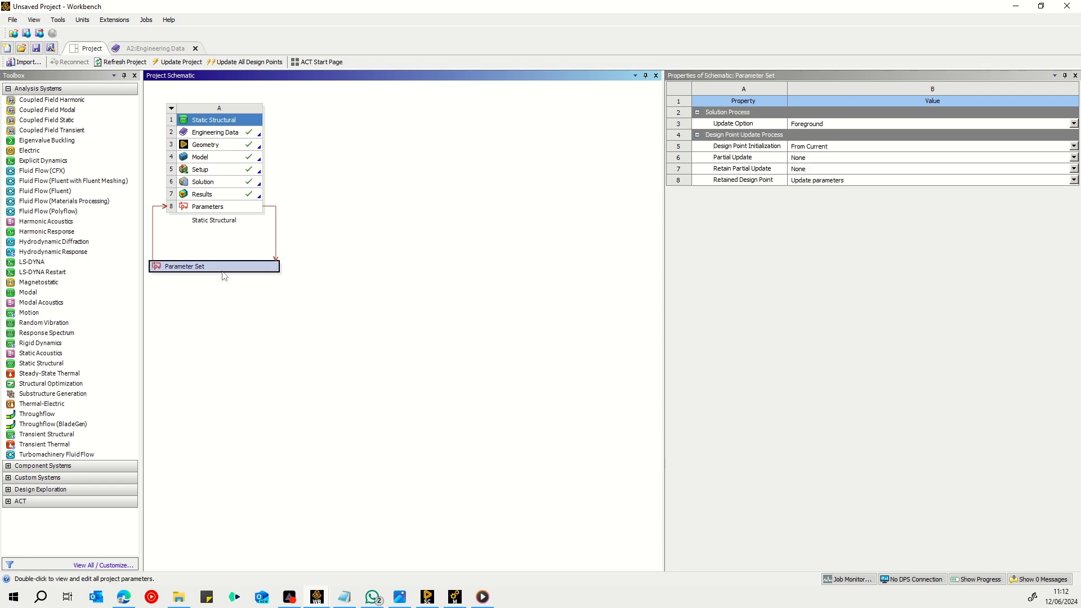
pyautogui.click(267, 283)
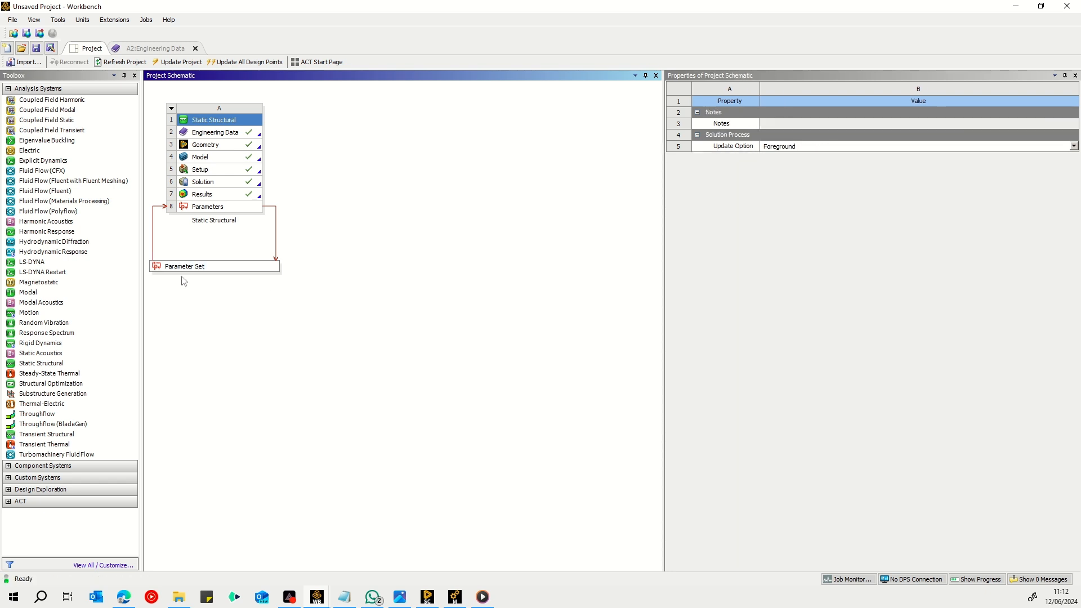
pyautogui.click(214, 268)
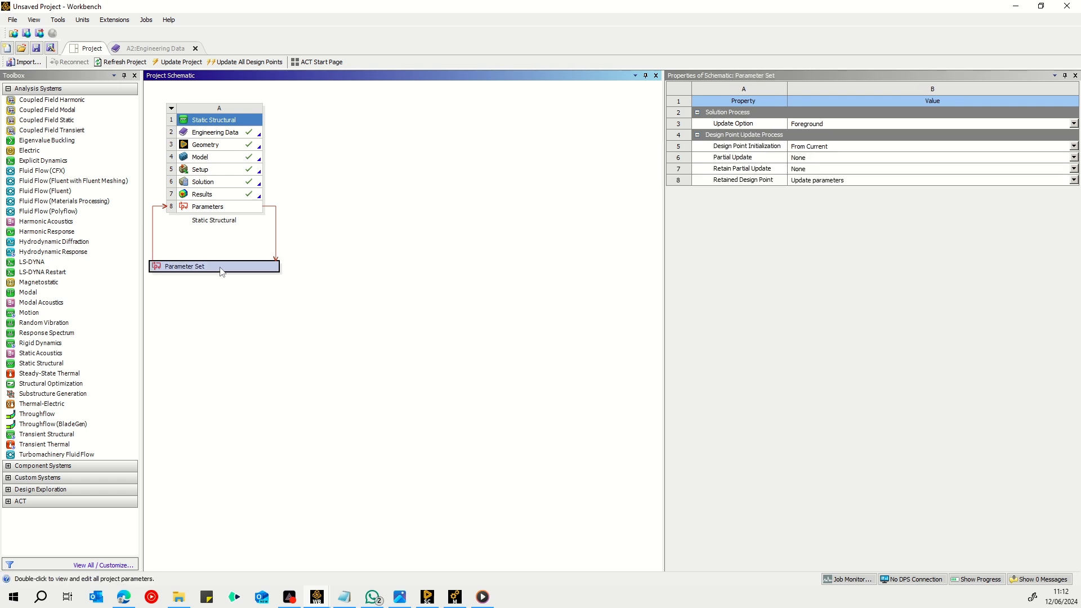
pyautogui.doubleClick(221, 268)
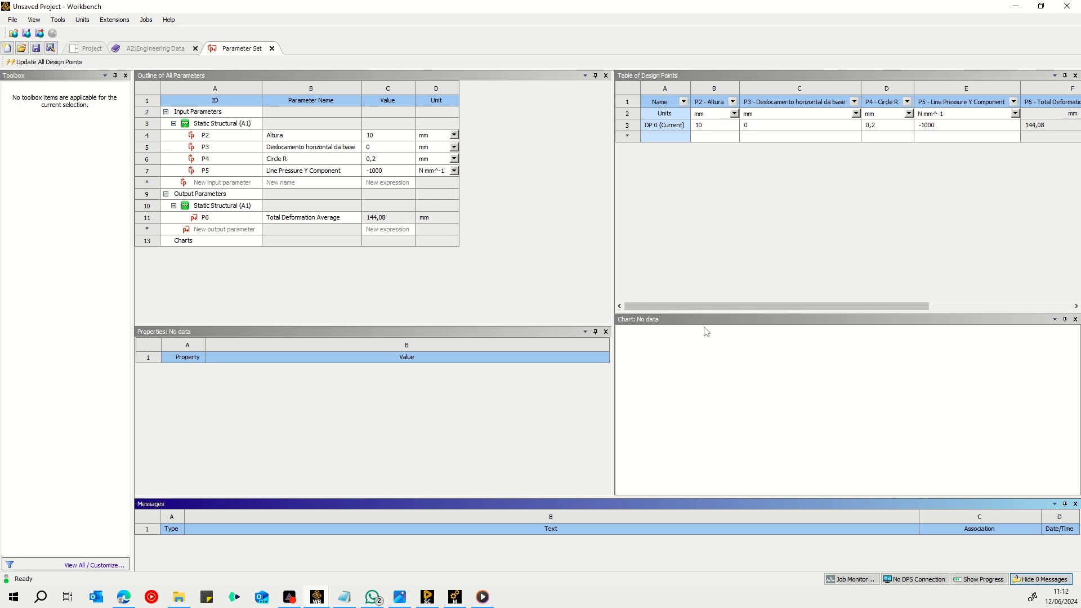
# Widen the Table of Design Points so that the input and output parameter columns fit.
pyautogui.moveTo(690, 307)
pyautogui.mouseDown()
pyautogui.moveTo(847, 299)
pyautogui.moveTo(710, 305)
pyautogui.mouseUp()
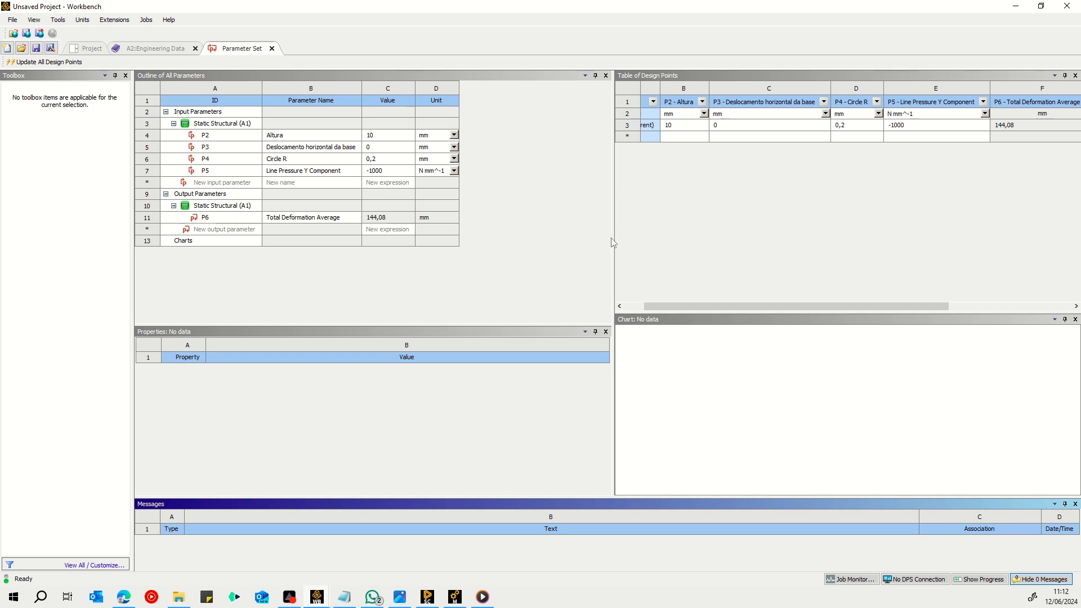
pyautogui.moveTo(614, 241); pyautogui.dragTo(475, 241)
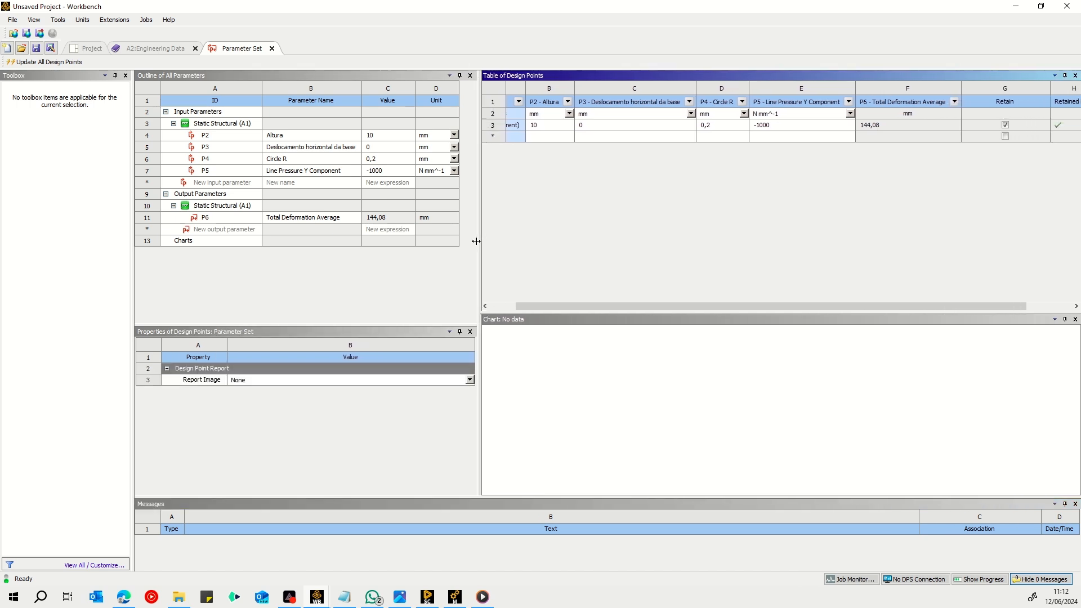
pyautogui.moveTo(642, 306); pyautogui.dragTo(590, 307)
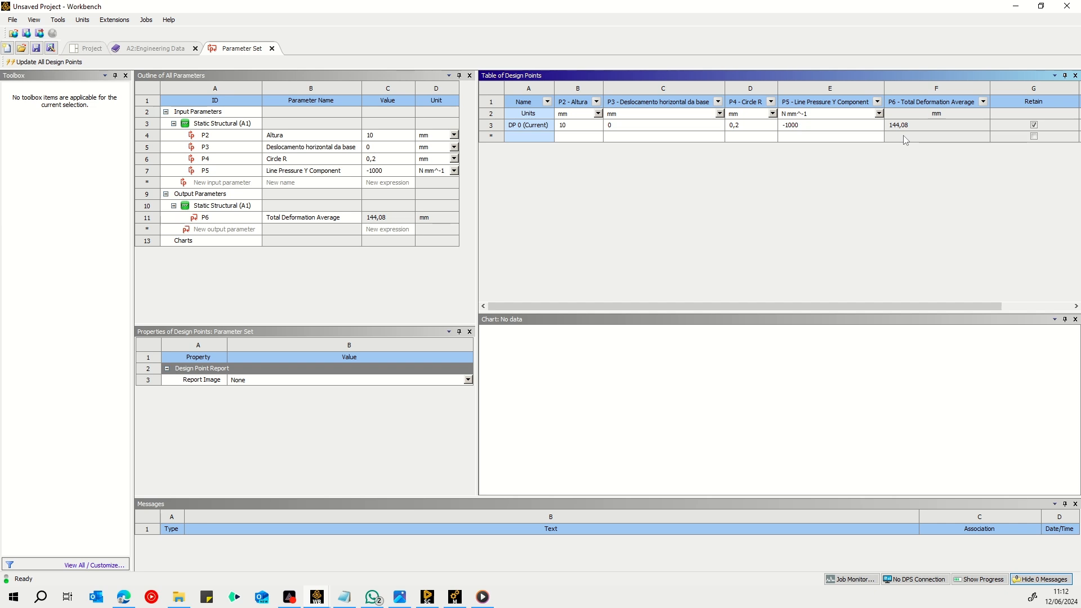
# Add a new design point with Altura set to 15 mm and Deslocamento horizontal da base set to 1 mm.
pyautogui.doubleClick(580, 138)
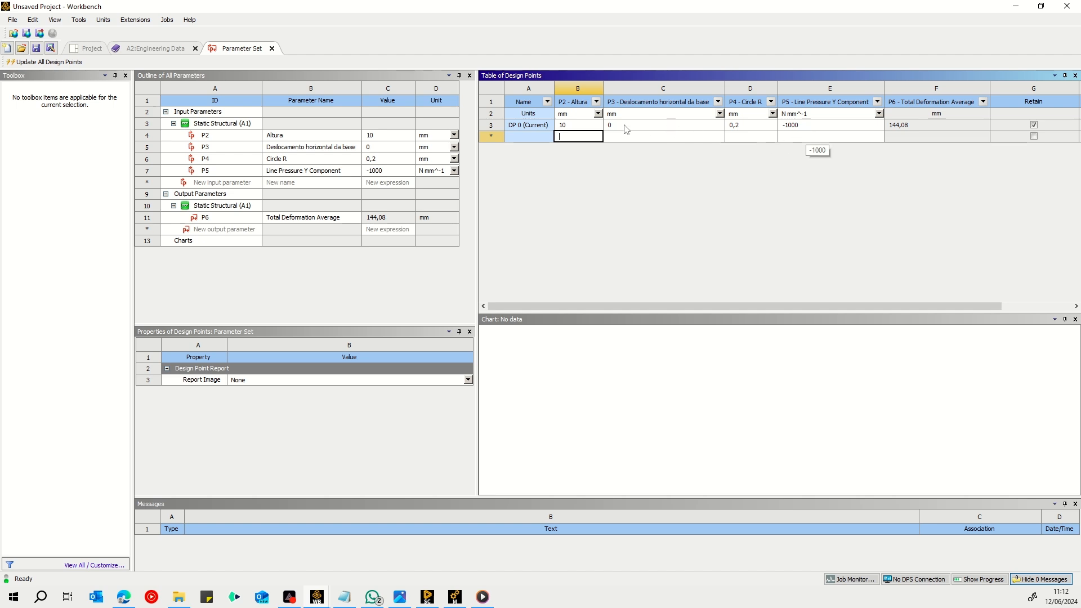
pyautogui.click(582, 137)
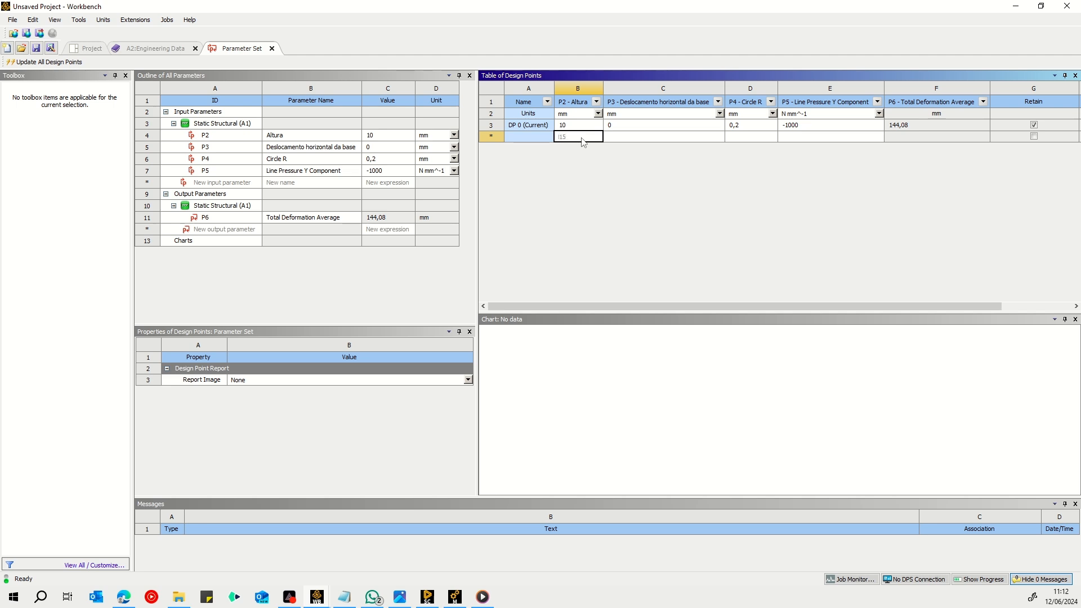
pyautogui.press('Tab')
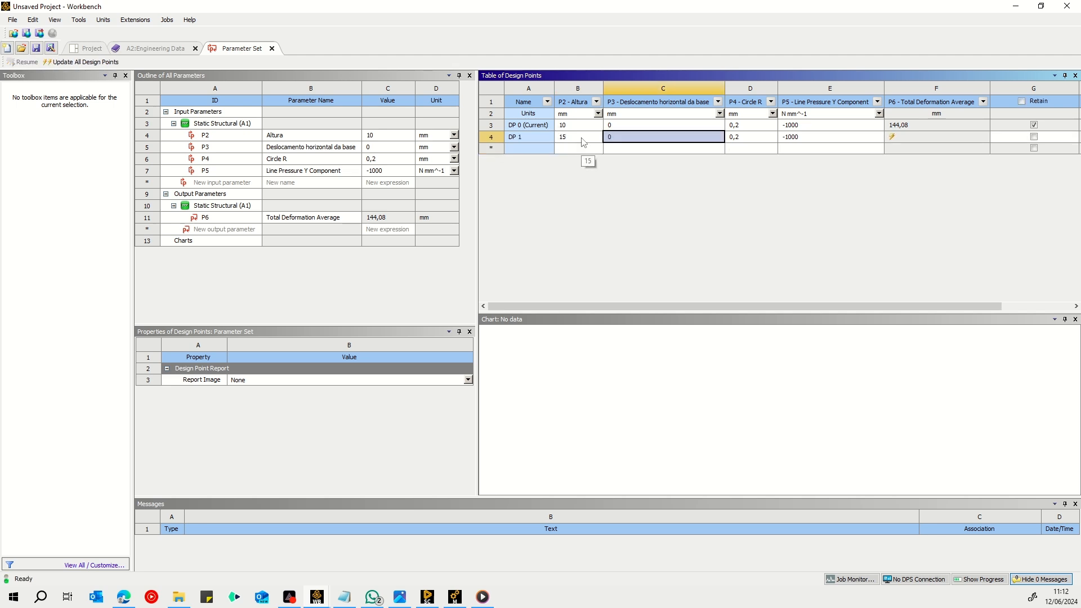
pyautogui.write('0,1')
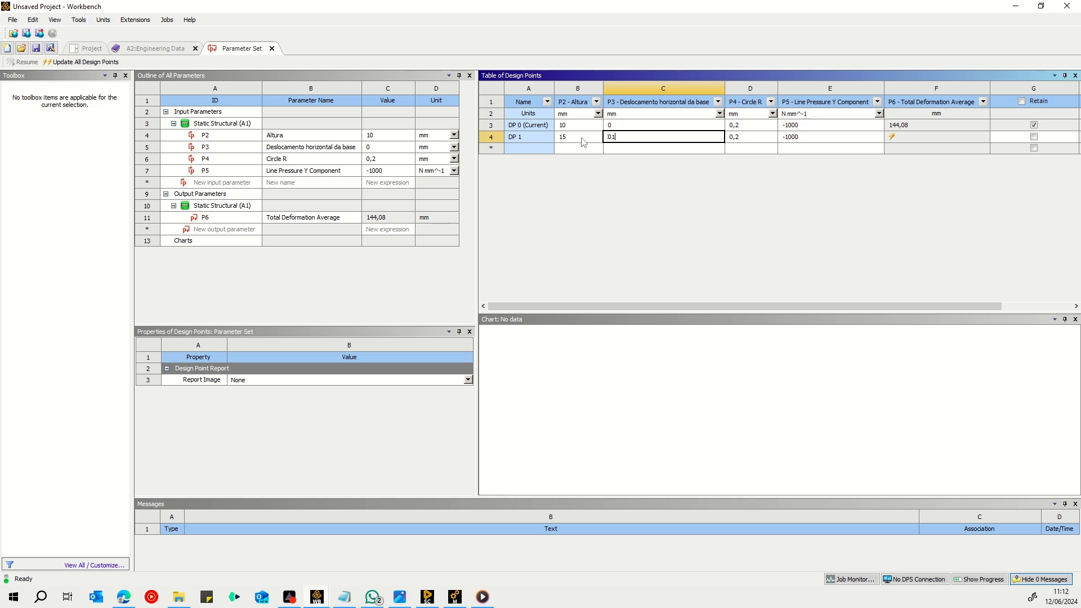
pyautogui.press('BackSpace')
pyautogui.press('BackSpace')
pyautogui.press('BackSpace')
pyautogui.write('1')
# Set the new design point's Circle R to 0,4 mm and its Line Pressure Y Component to -500 N/mm.
pyautogui.click(743, 143)
pyautogui.write('0,4')
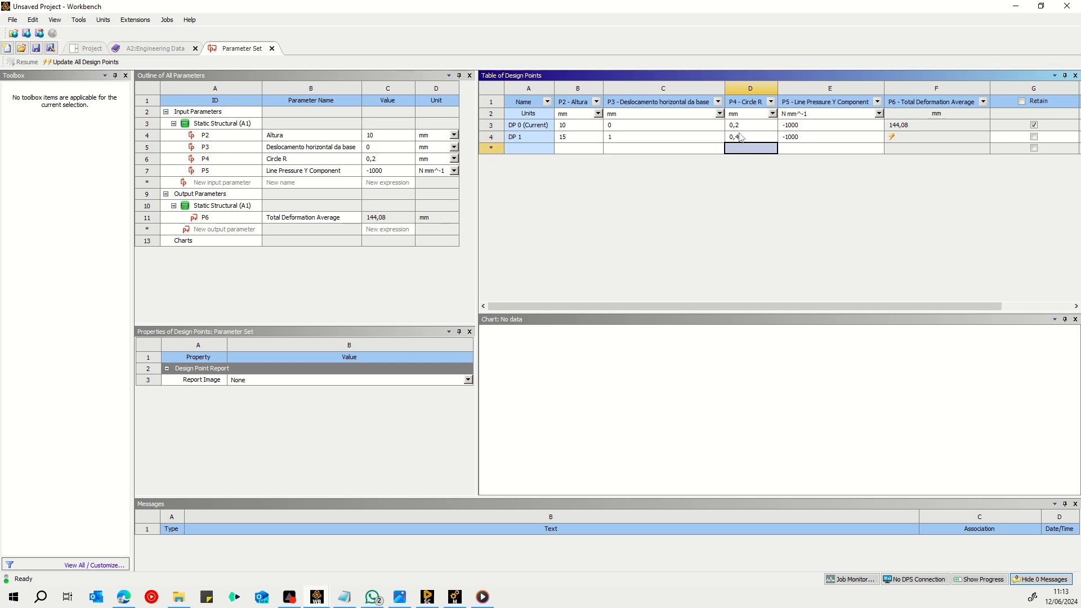
pyautogui.click(824, 136)
pyautogui.write('-500')
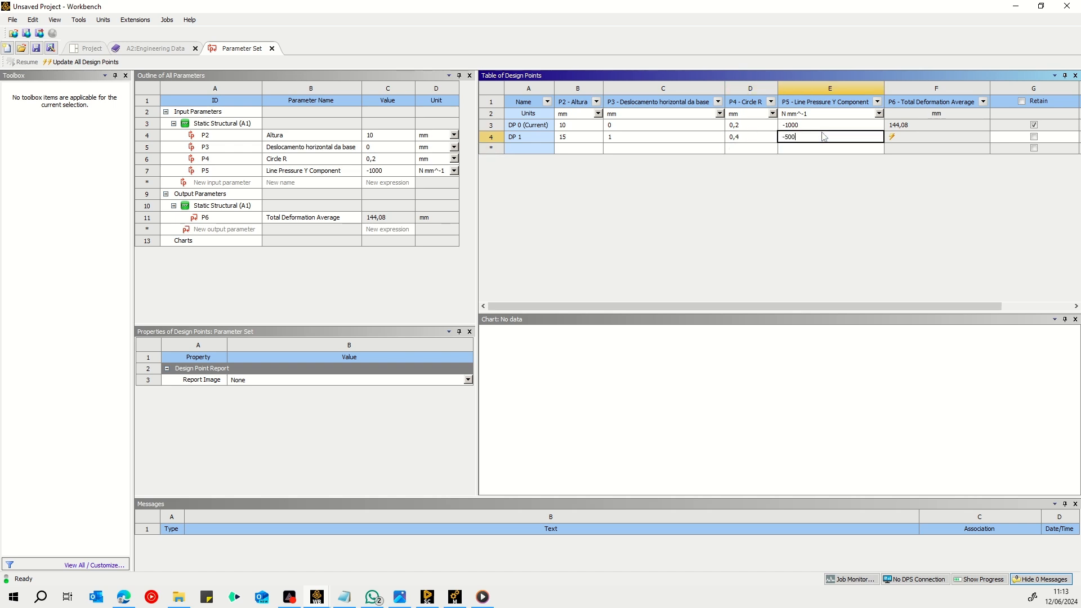
pyautogui.click(835, 190)
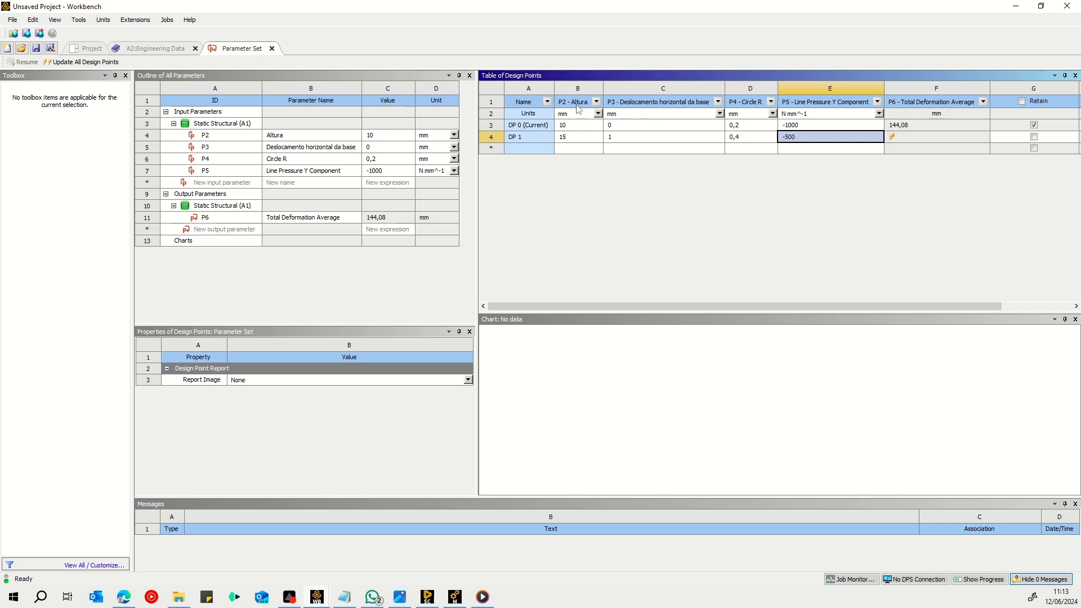
# Update only design point DP 1 and allow open editors to close during the process.
pyautogui.click(522, 138)
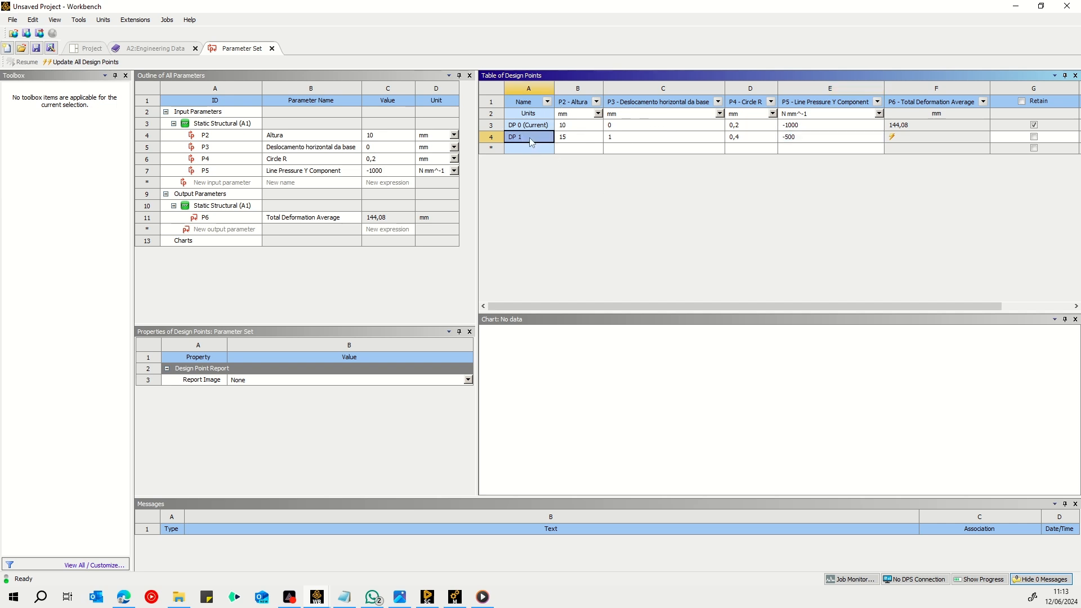
pyautogui.rightClick(538, 142)
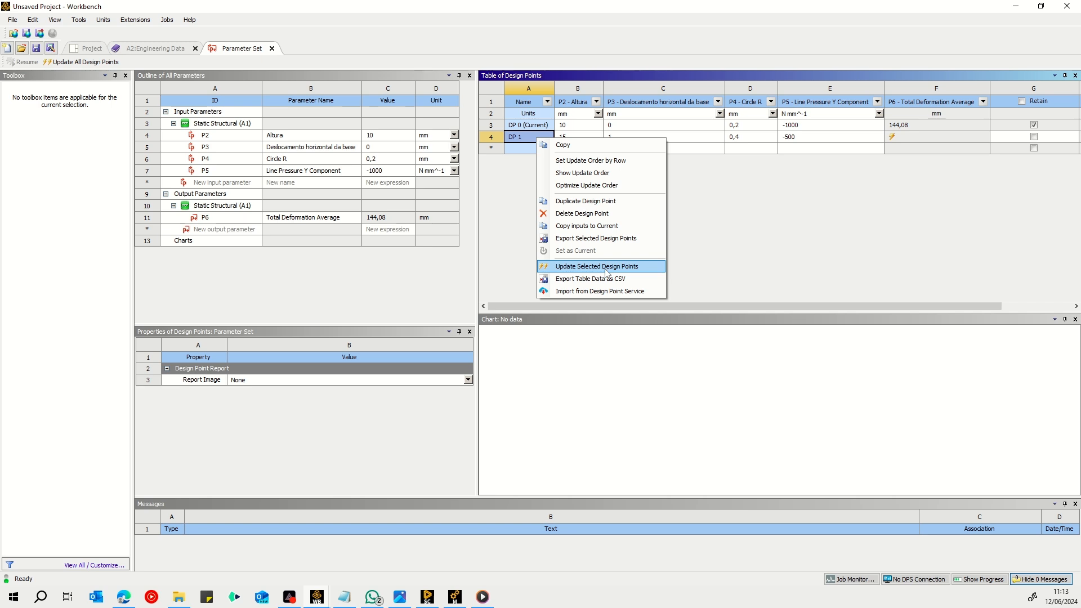
pyautogui.click(767, 245)
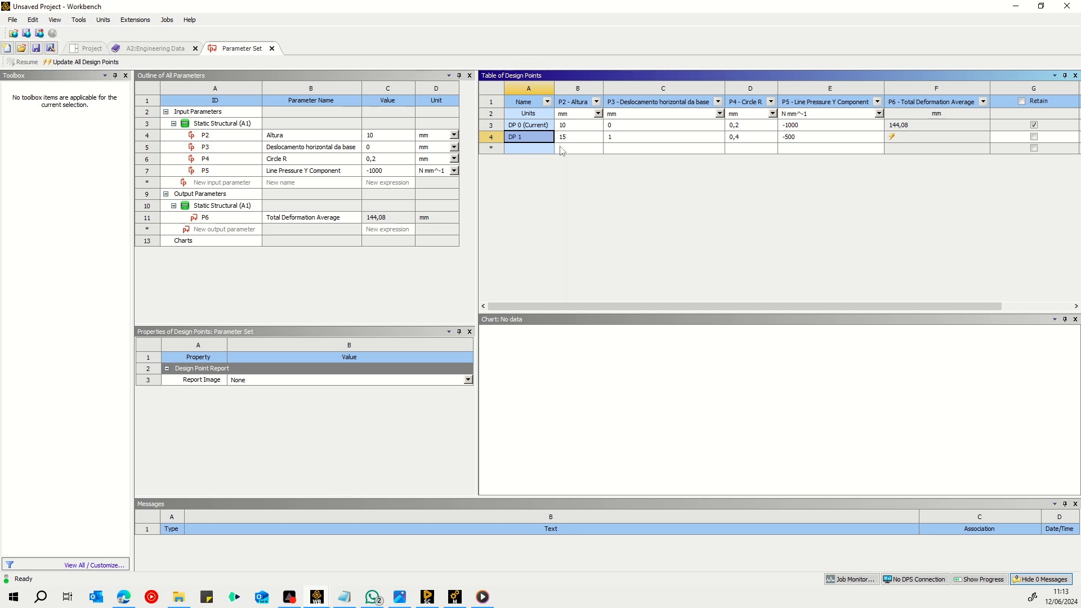
pyautogui.rightClick(529, 137)
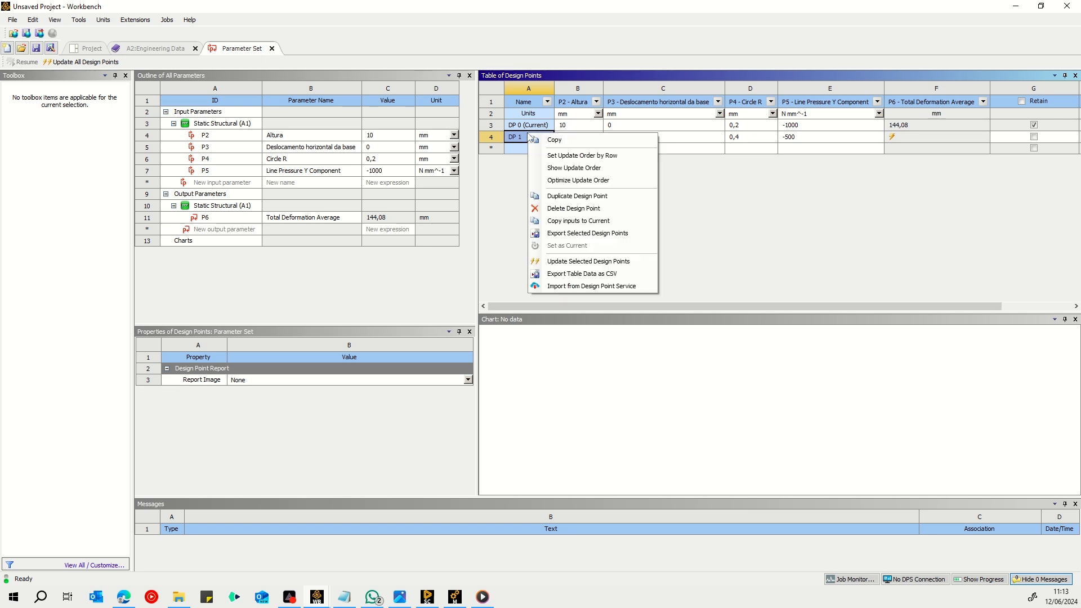
pyautogui.click(582, 262)
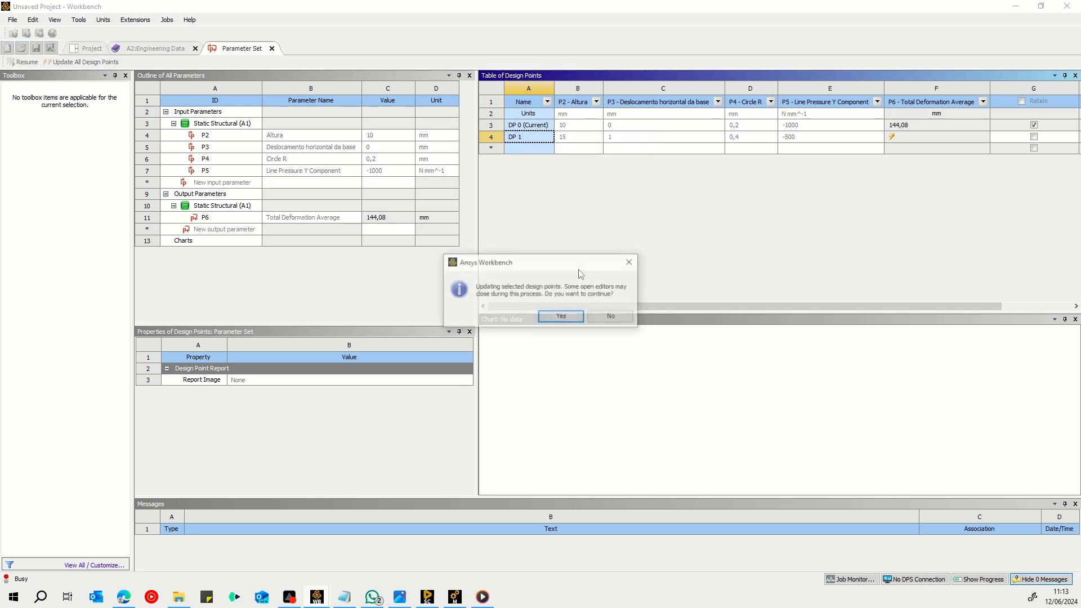
pyautogui.click(561, 317)
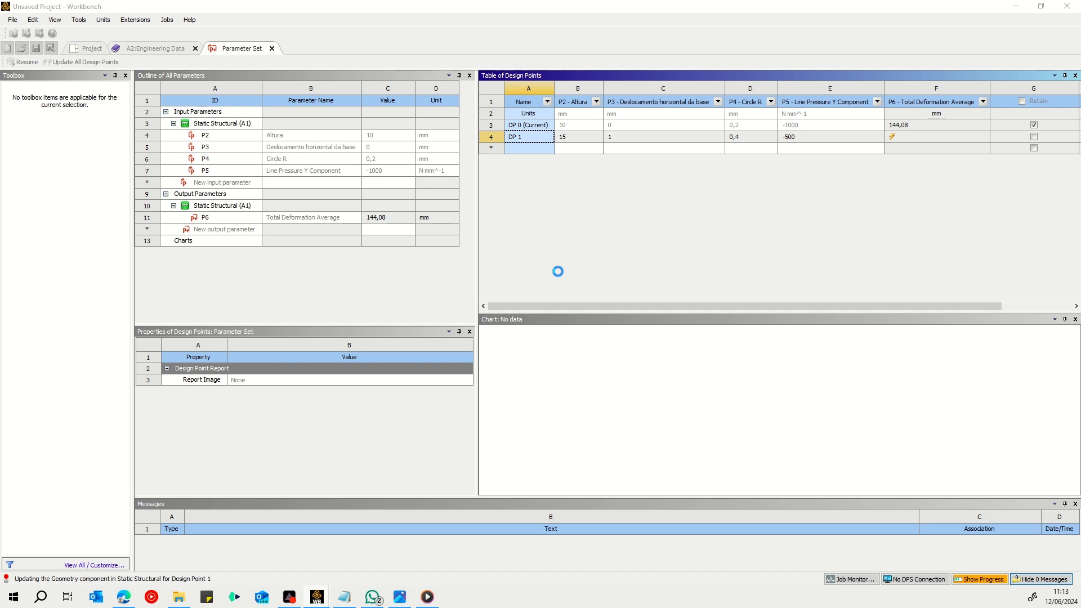
# Show the update progress and check the Total Deformation Average result of design point DP 1.
pyautogui.click(976, 579)
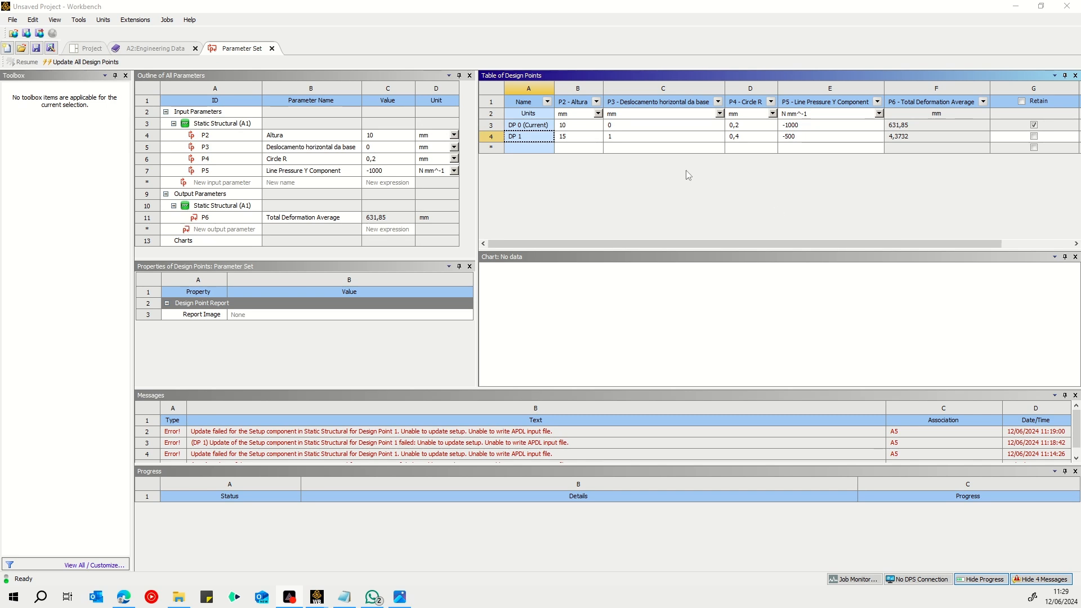
pyautogui.click(638, 198)
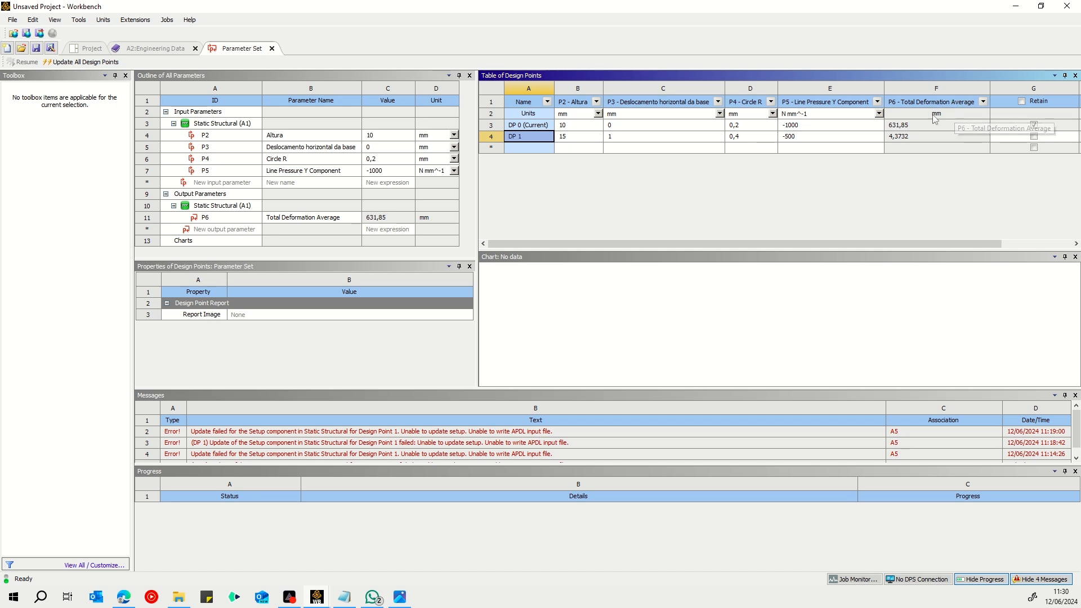
pyautogui.click(910, 139)
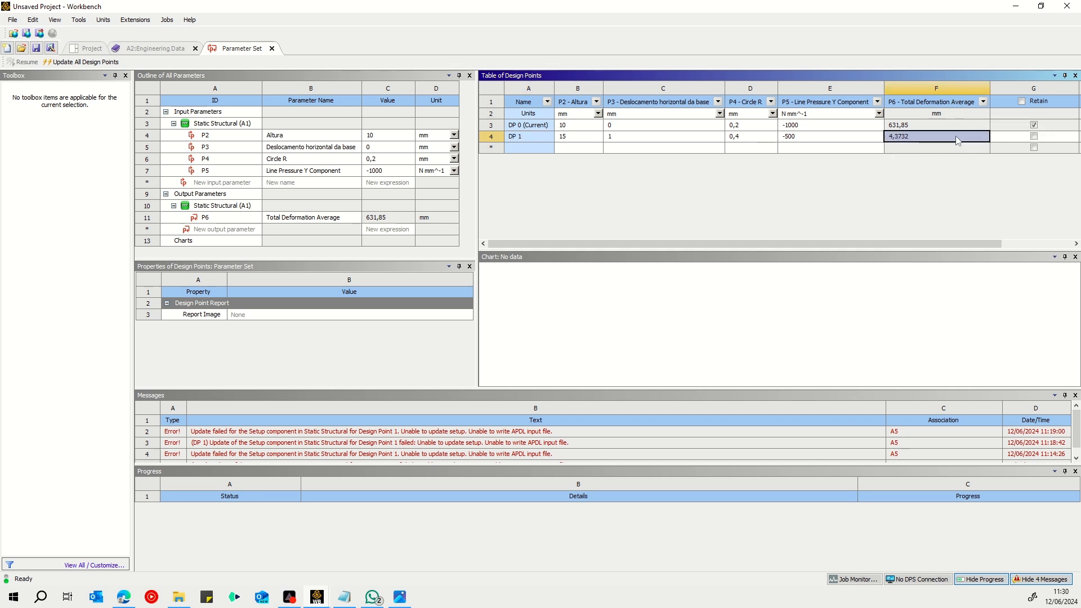
# Add a design point with Altura set to 12 mm and the other inputs left at the current design point's values.
pyautogui.click(585, 149)
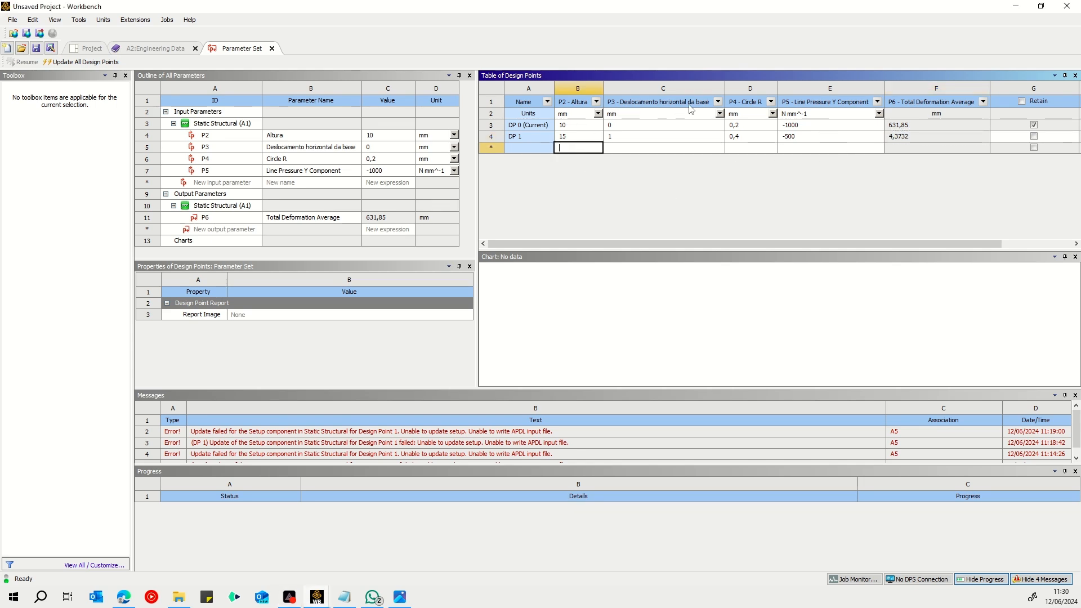
pyautogui.write('12')
pyautogui.press('Return')
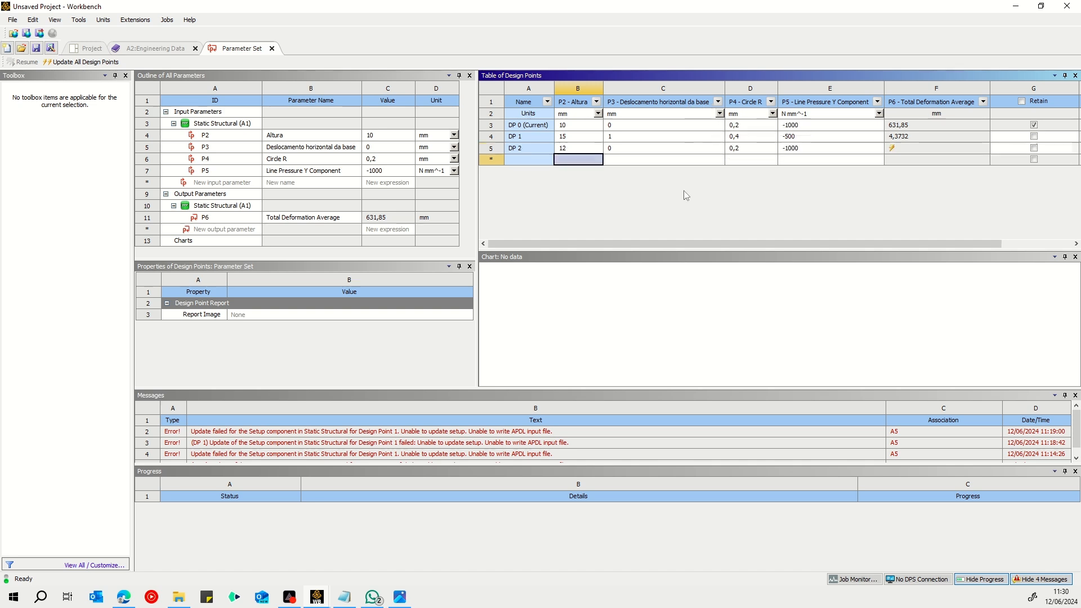
pyautogui.click(637, 149)
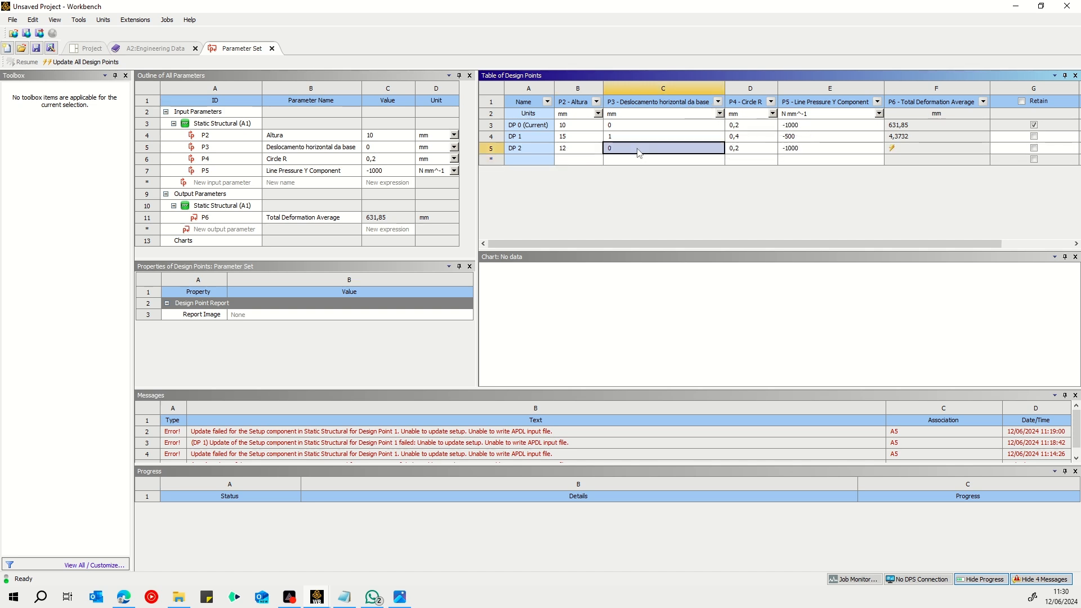
# Add another design point that changes only Deslocamento horizontal da base, setting it to 0,9 mm.
pyautogui.click(588, 161)
pyautogui.click(639, 160)
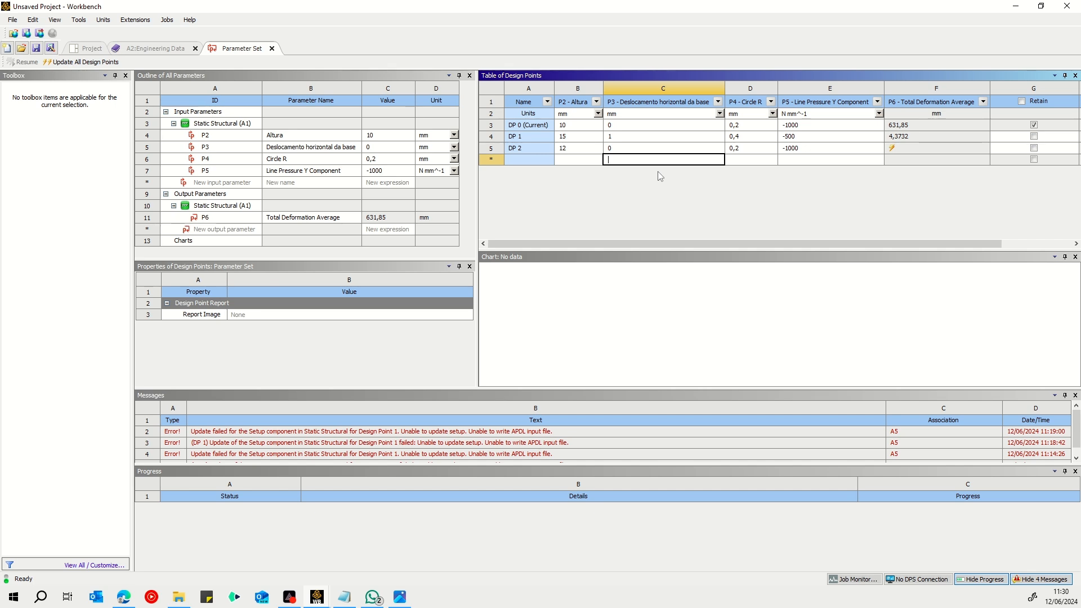
pyautogui.write('0,9')
pyautogui.press('Return')
# Add a further design point that changes only the Line Pressure Y Component, setting it to -2000 N/mm.
pyautogui.click(830, 171)
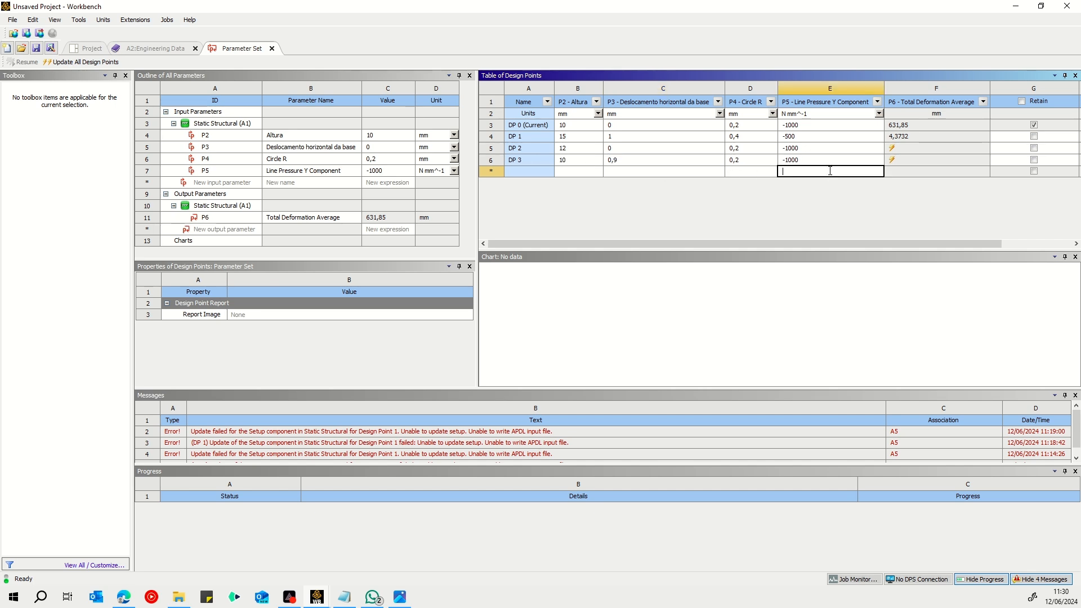
pyautogui.write('-2000')
pyautogui.press('Return')
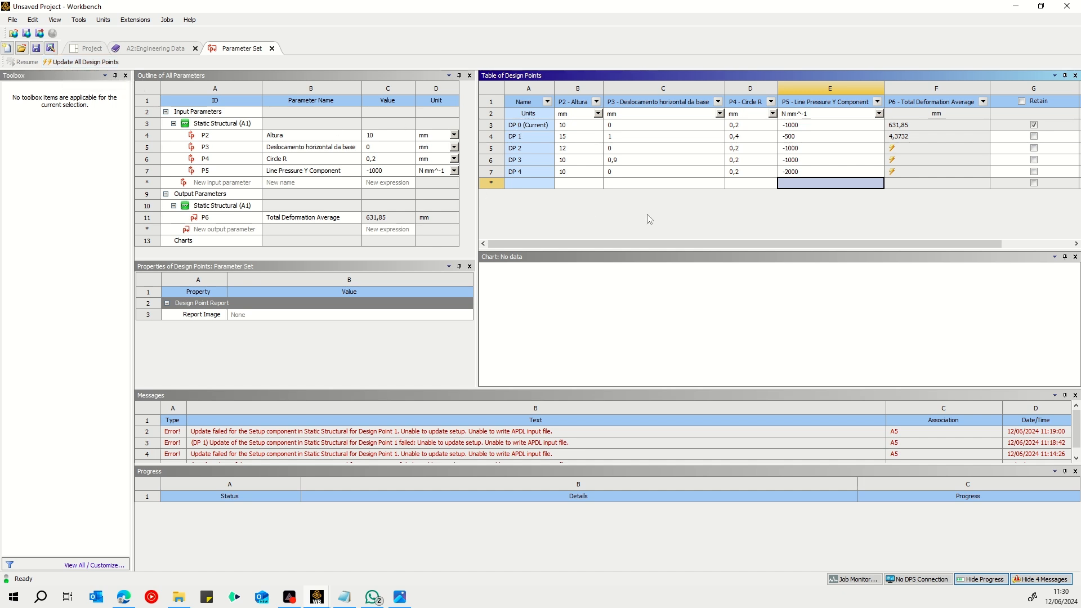
pyautogui.click(526, 177)
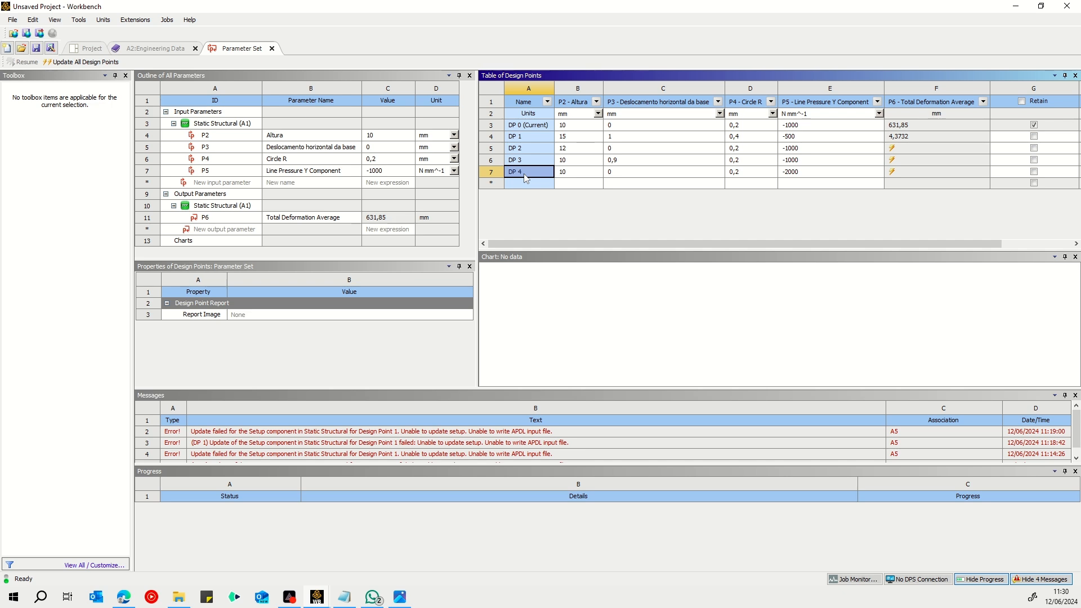
pyautogui.rightClick(526, 178)
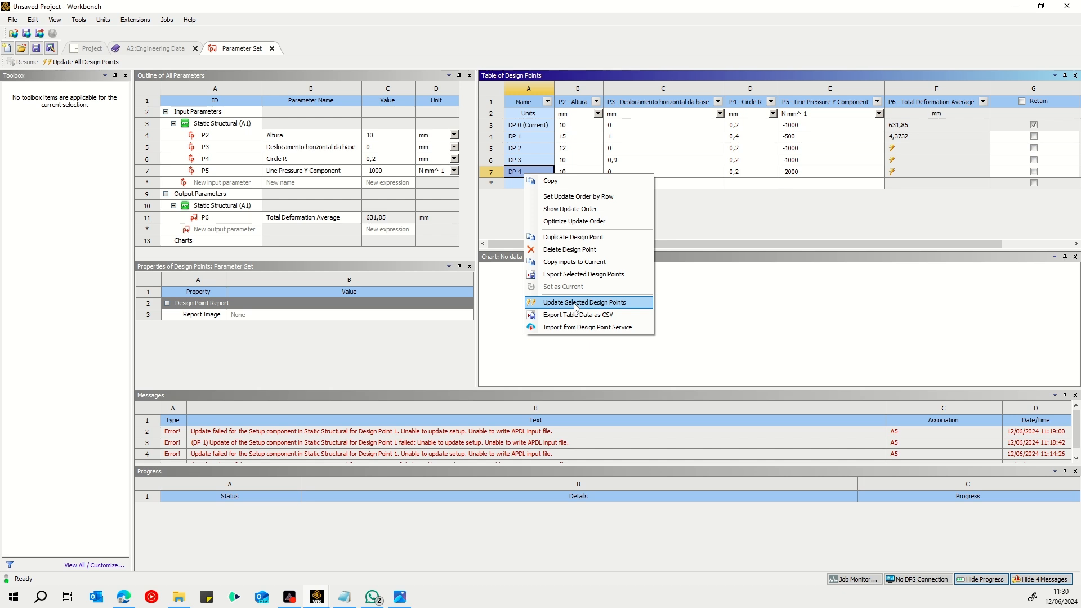
pyautogui.click(821, 310)
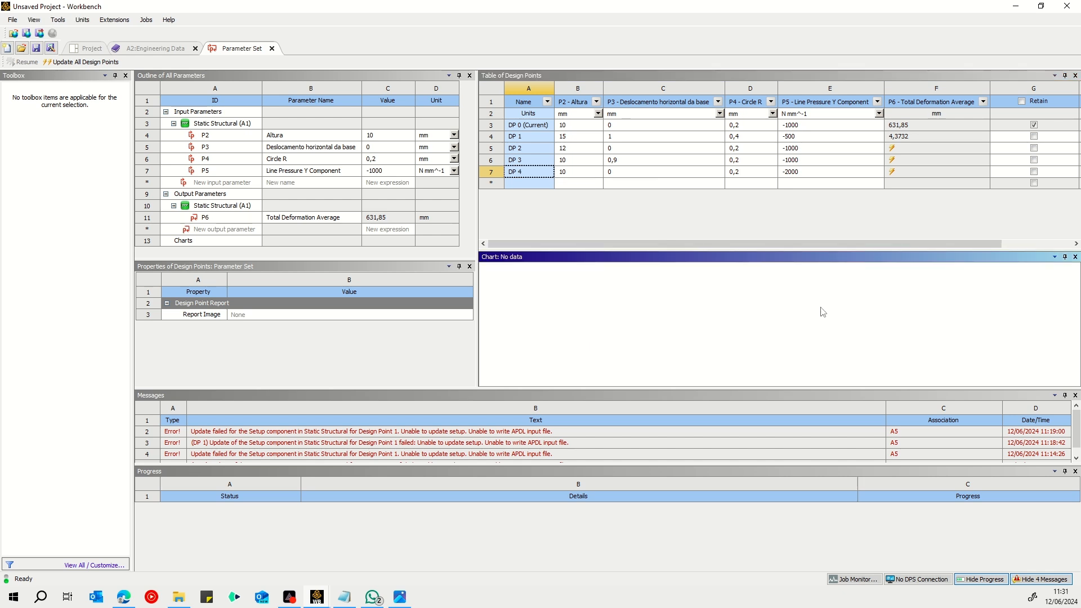
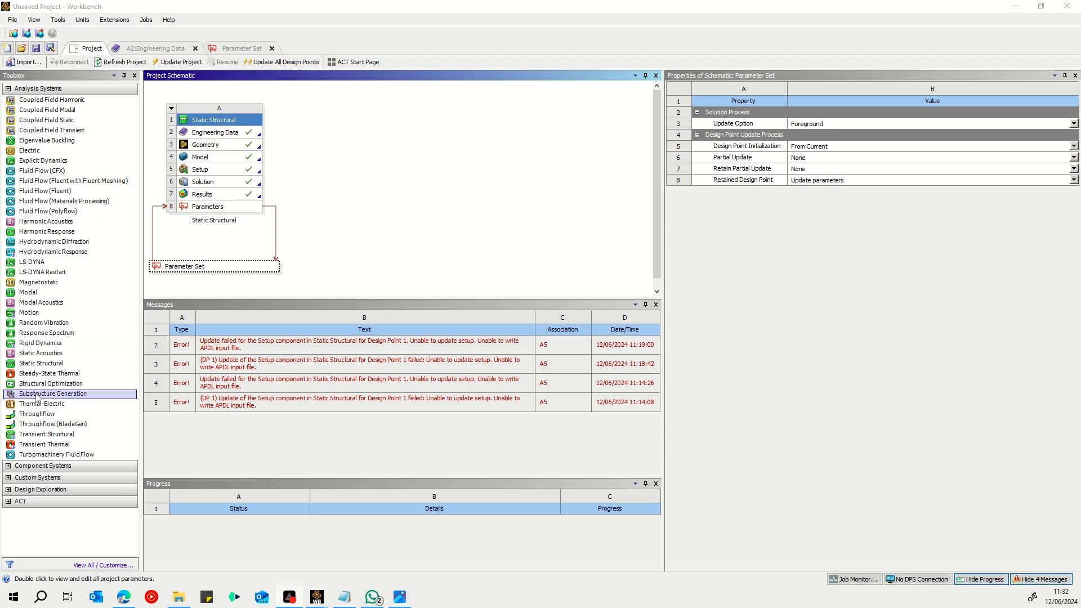
# Add a second standalone Static Structural system to the Project Schematic and start a new SpaceClaim geometry for it.
pyautogui.moveTo(52, 364); pyautogui.dragTo(357, 137)
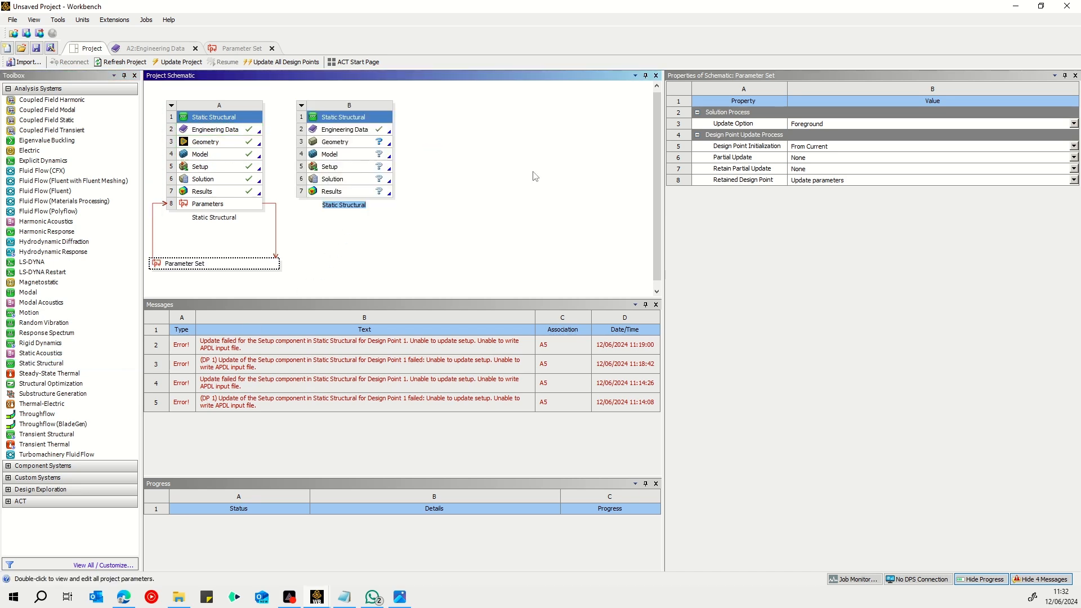
pyautogui.click(538, 177)
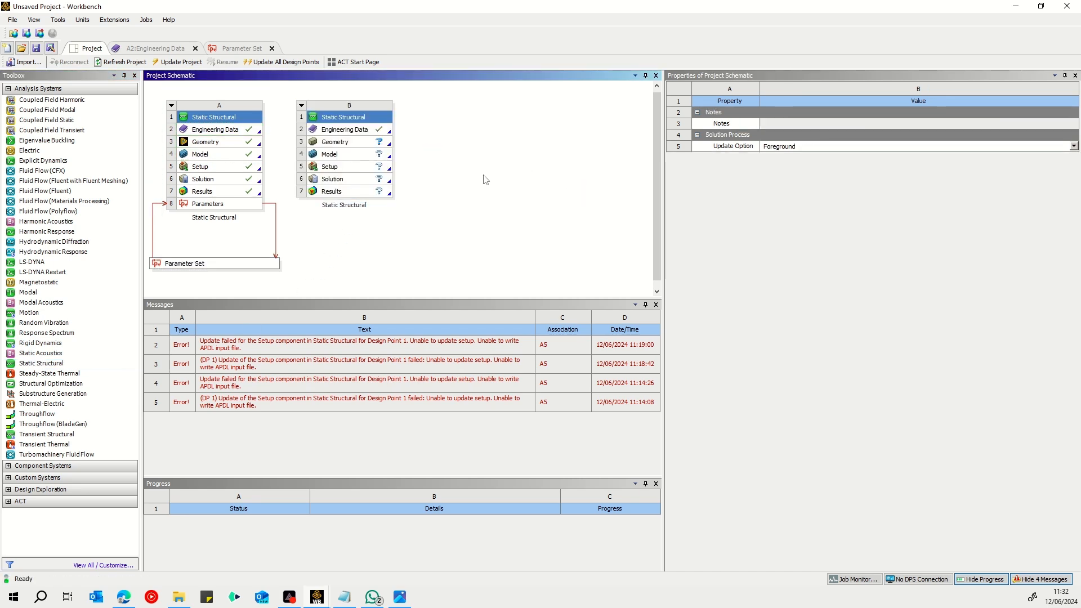
pyautogui.click(357, 133)
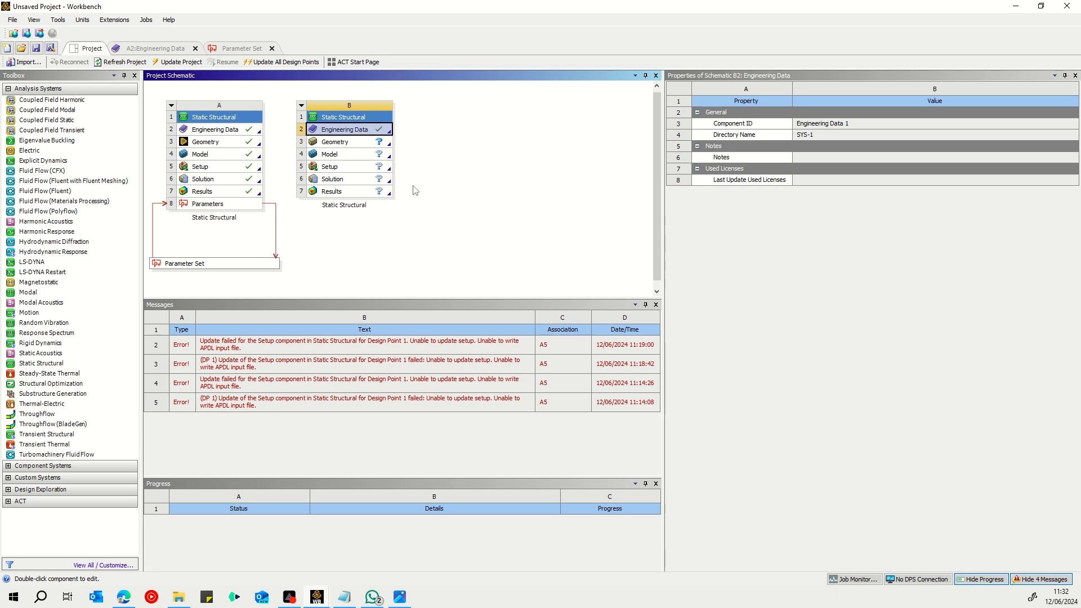
pyautogui.click(394, 175)
pyautogui.click(379, 131)
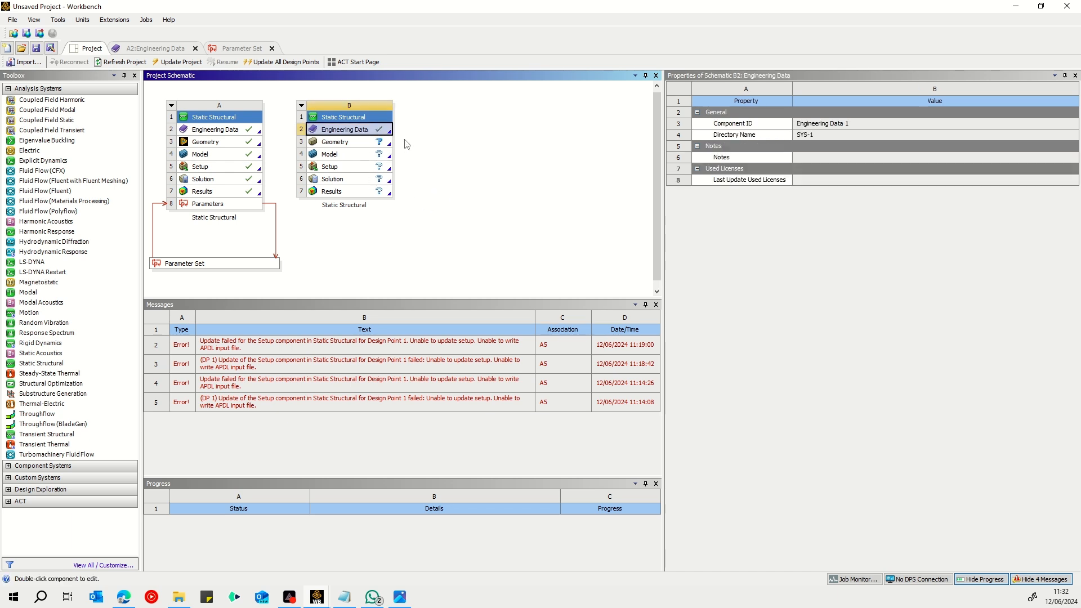
pyautogui.click(479, 162)
pyautogui.rightClick(356, 145)
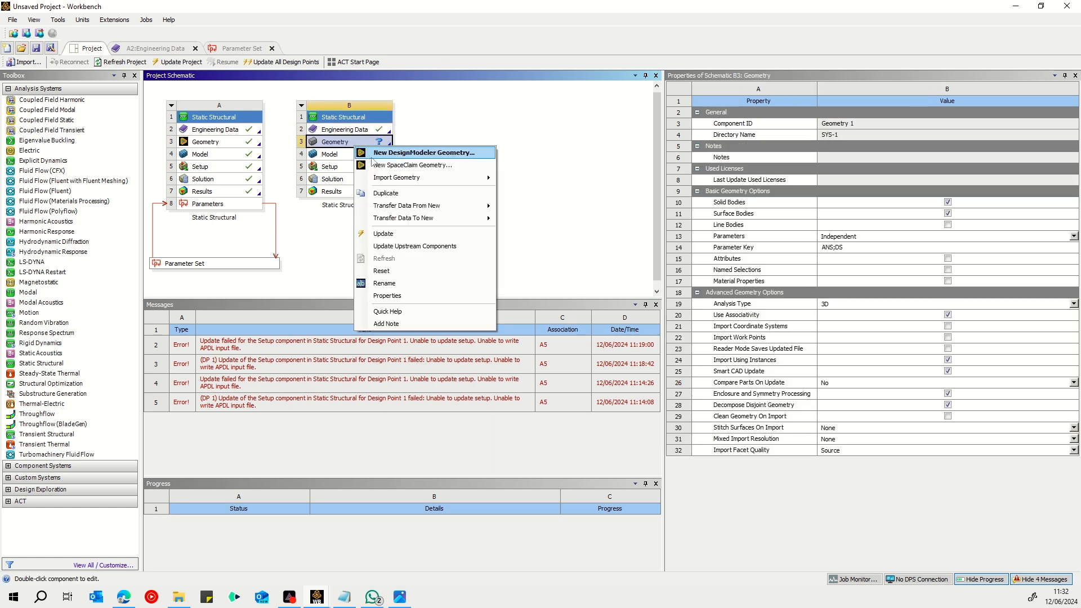
pyautogui.click(387, 166)
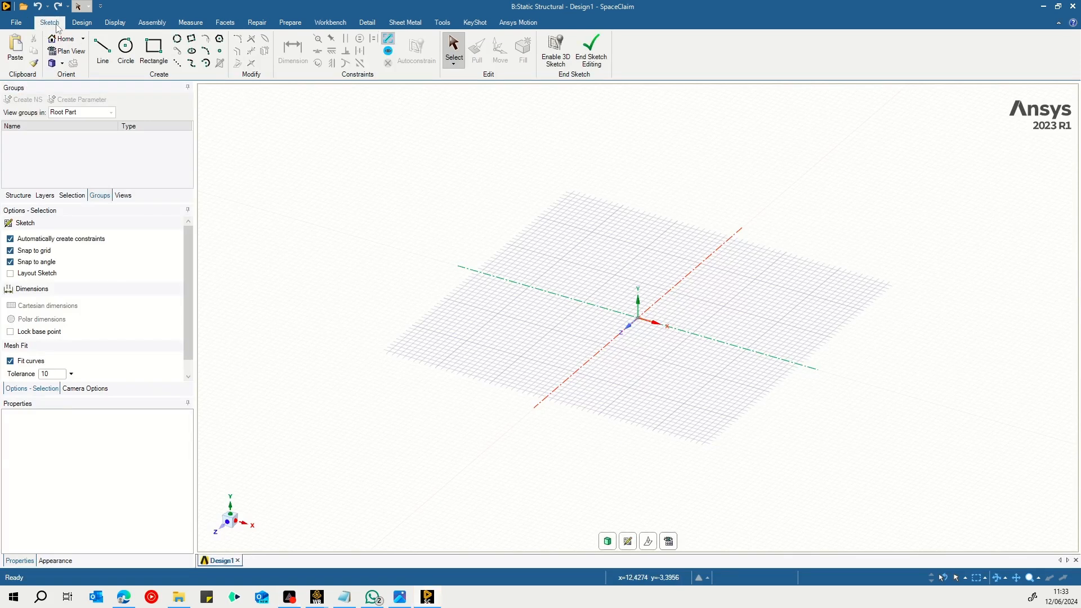
# Sketch a circle 10 mm in diameter centred on the origin.
pyautogui.click(125, 56)
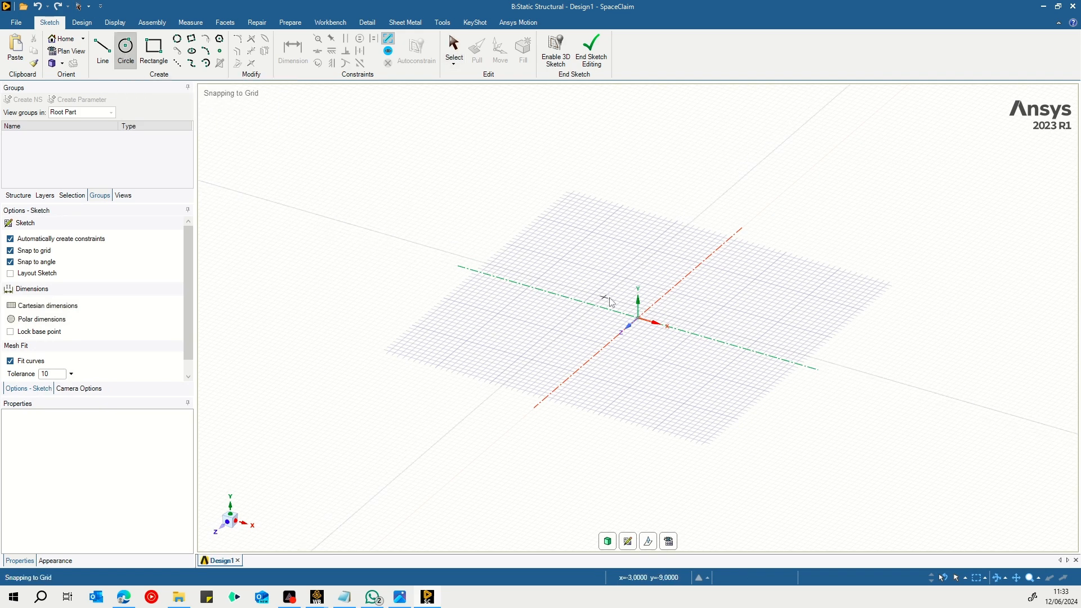
pyautogui.click(639, 319)
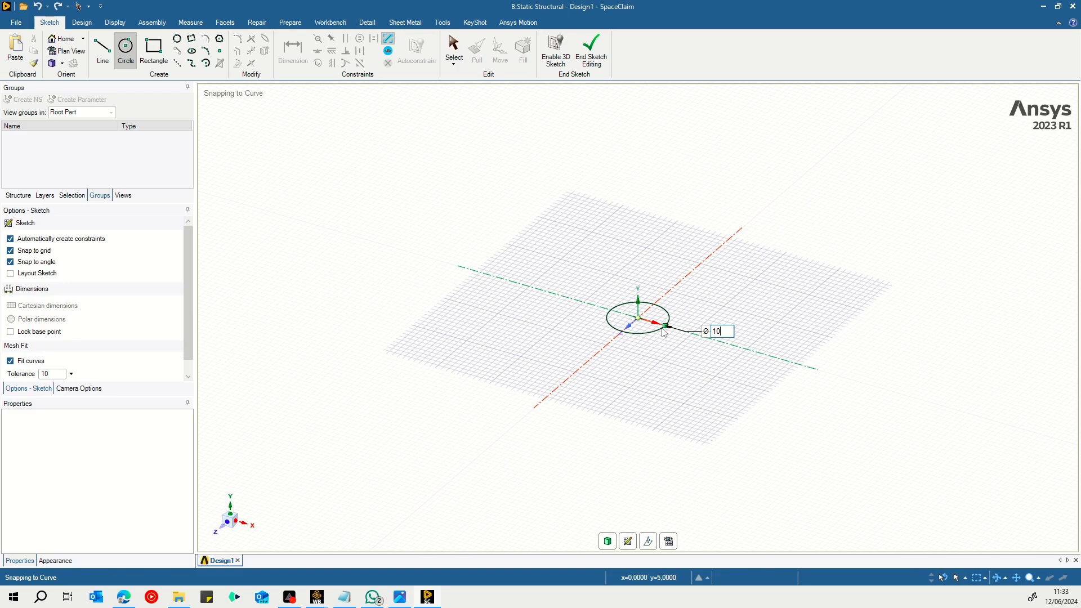
pyautogui.click(664, 331)
# Place two sketch points on the circle where it crosses the two sketch axes nearest the viewer.
pyautogui.scroll(4, 678, 327)
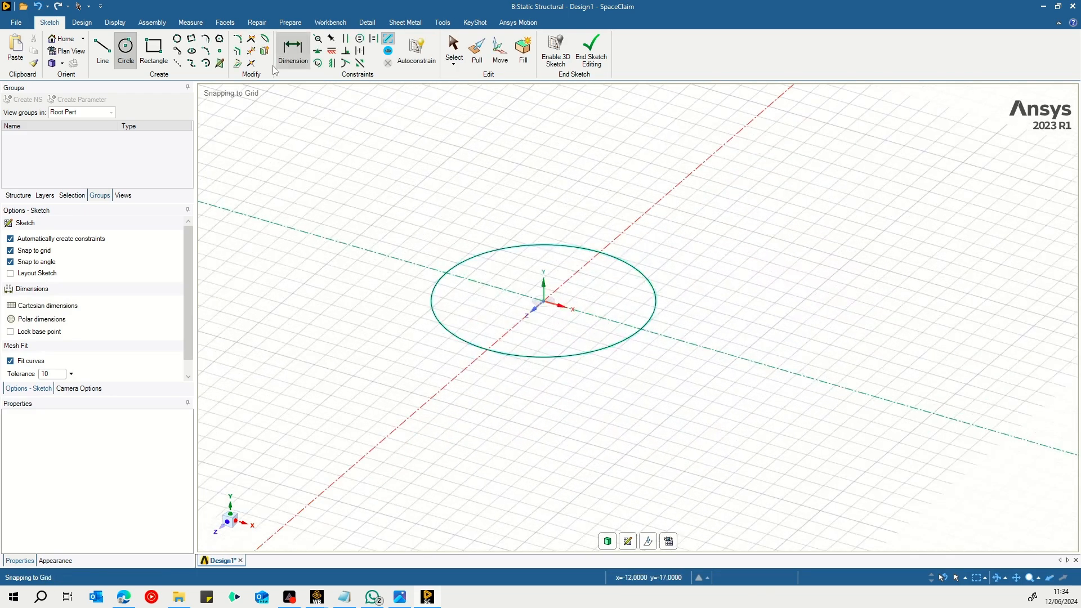
pyautogui.click(220, 51)
pyautogui.scroll(2, 546, 305)
pyautogui.click(458, 374)
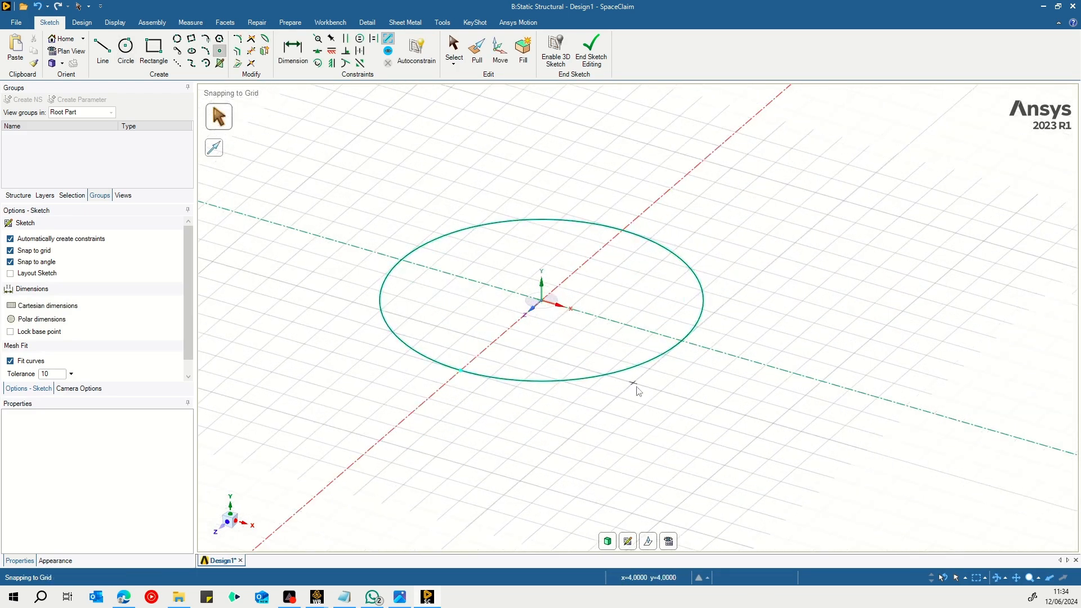
pyautogui.click(682, 341)
pyautogui.press('s')
pyautogui.scroll(-2, 768, 323)
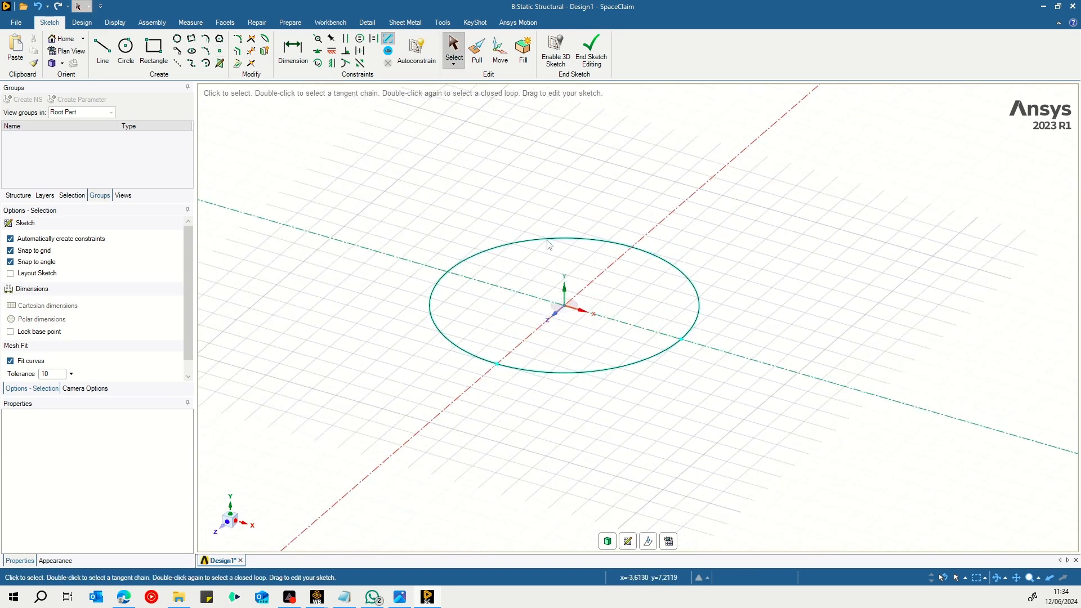
# Sketch a second circle 12 mm in diameter, concentric with the first at the origin.
pyautogui.scroll(-3, 553, 242)
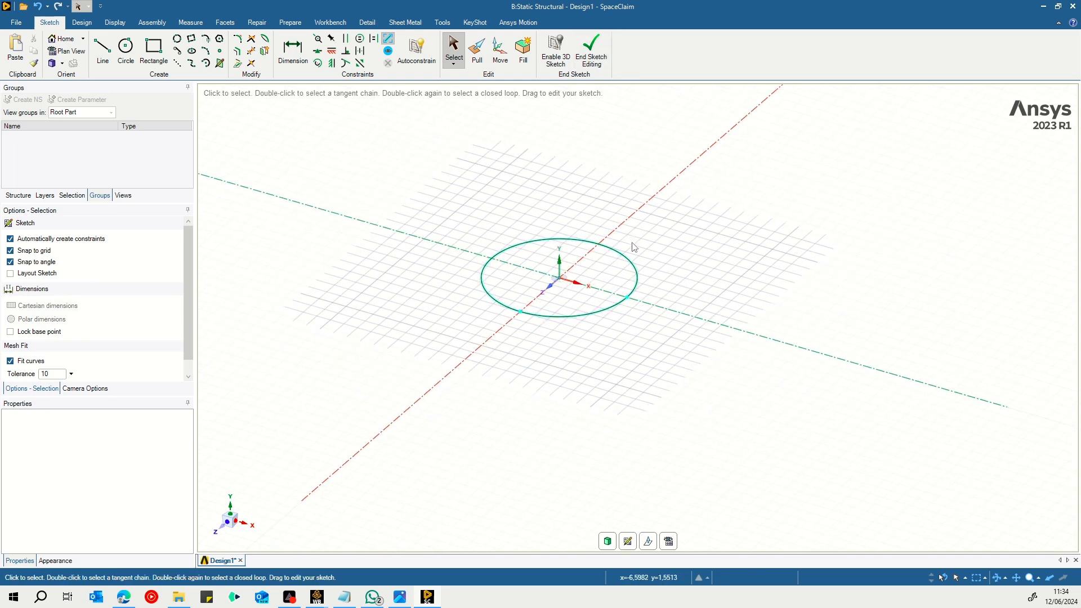
pyautogui.scroll(-1, 698, 281)
pyautogui.scroll(2, 704, 280)
pyautogui.scroll(3, 506, 231)
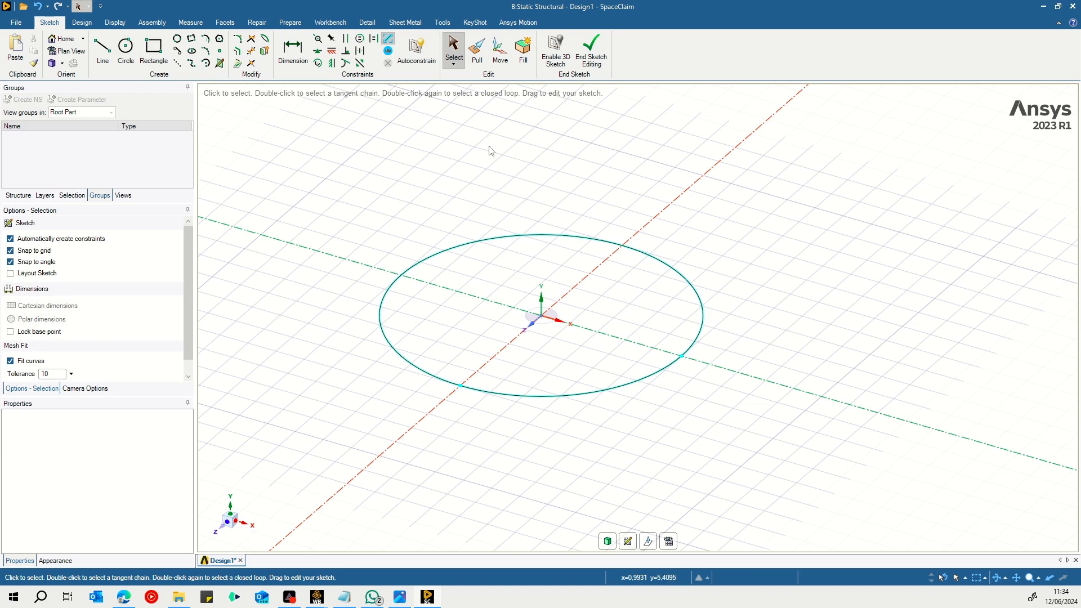
pyautogui.click(126, 49)
pyautogui.click(541, 316)
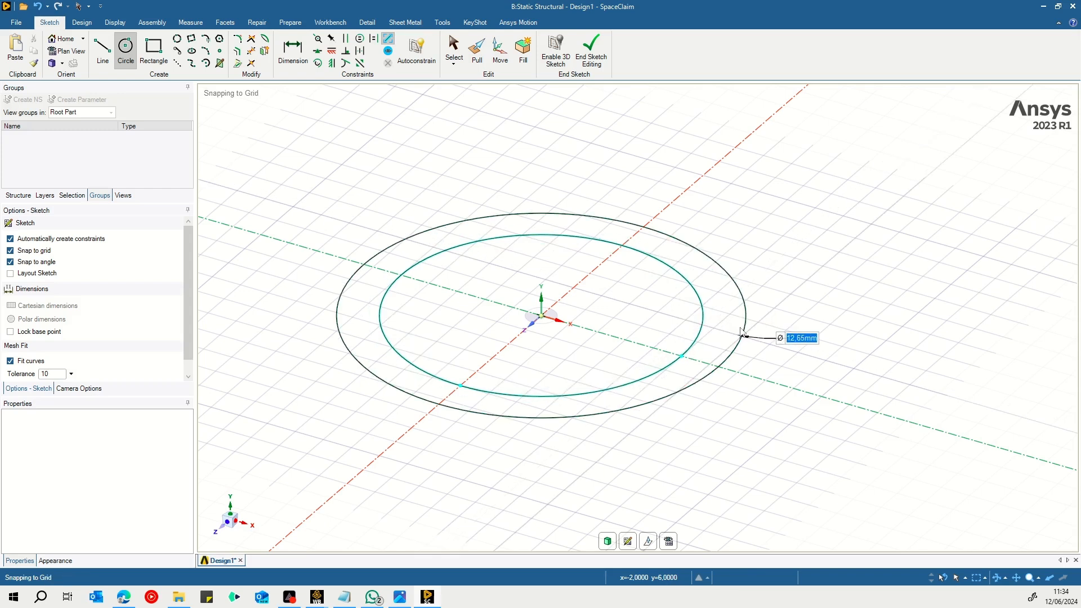
pyautogui.write('12')
pyautogui.press('Return')
pyautogui.scroll(1, 582, 367)
pyautogui.scroll(-2, 579, 366)
pyautogui.press('Escape')
# Select the sketch points with a box around both circles, switch to 3D mode, and try to fill the selection.
pyautogui.moveTo(325, 197); pyautogui.dragTo(811, 472)
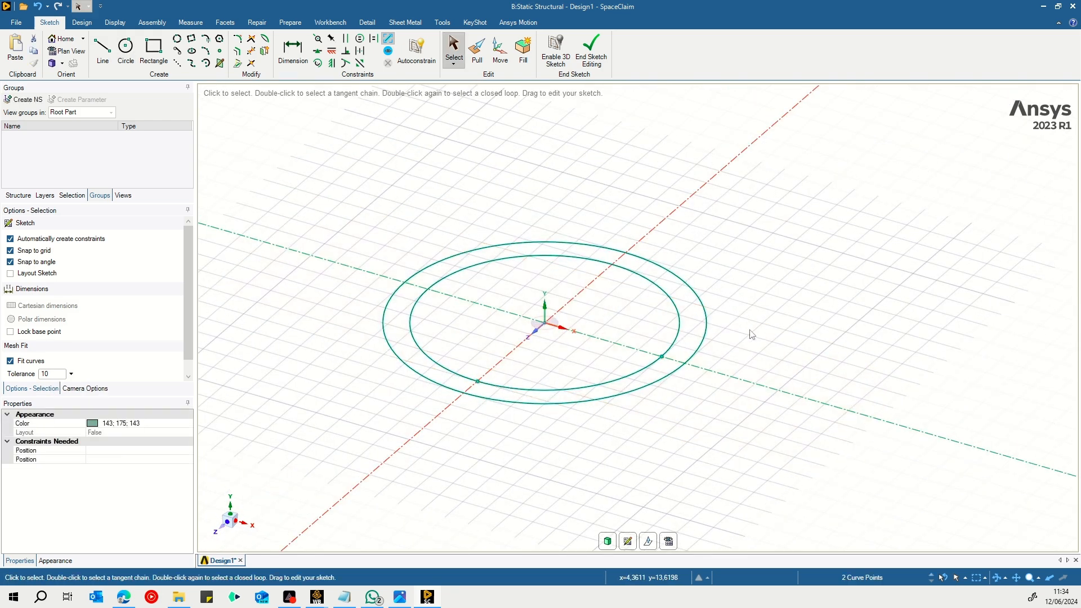
pyautogui.click(608, 543)
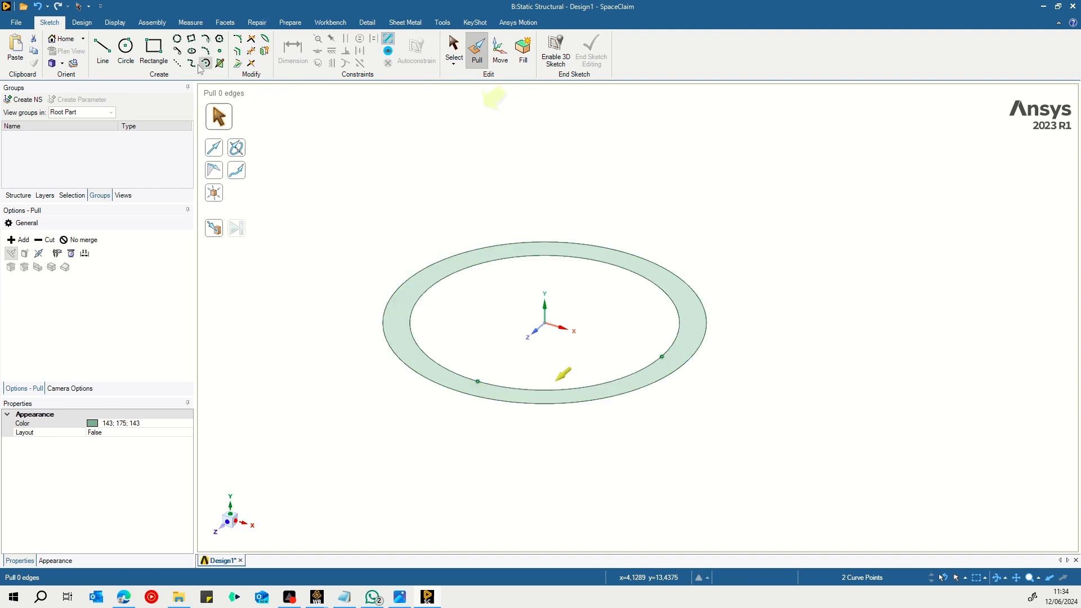
pyautogui.click(82, 23)
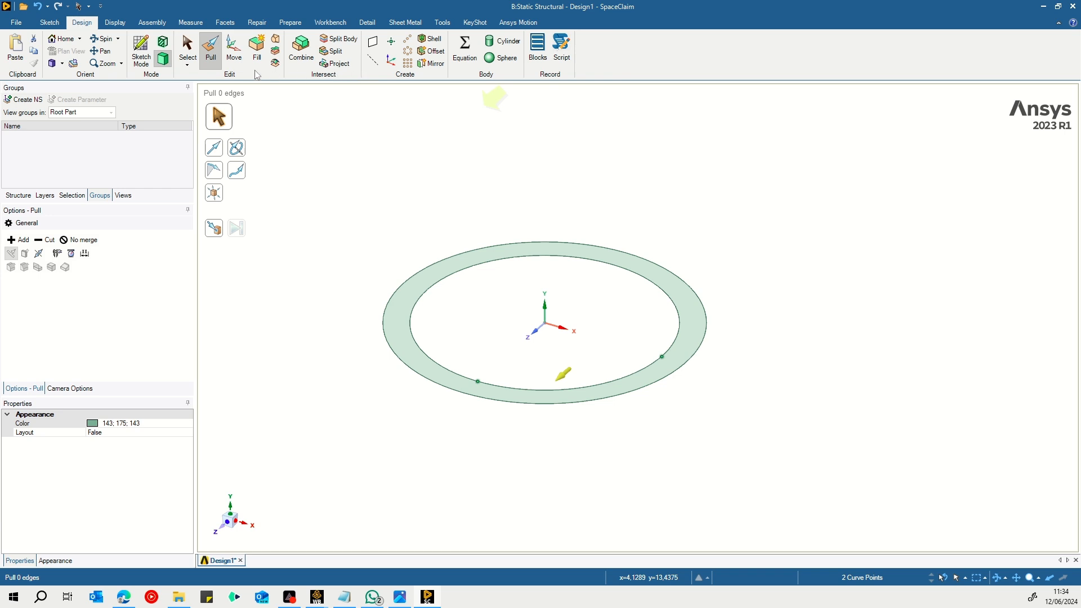
pyautogui.click(257, 48)
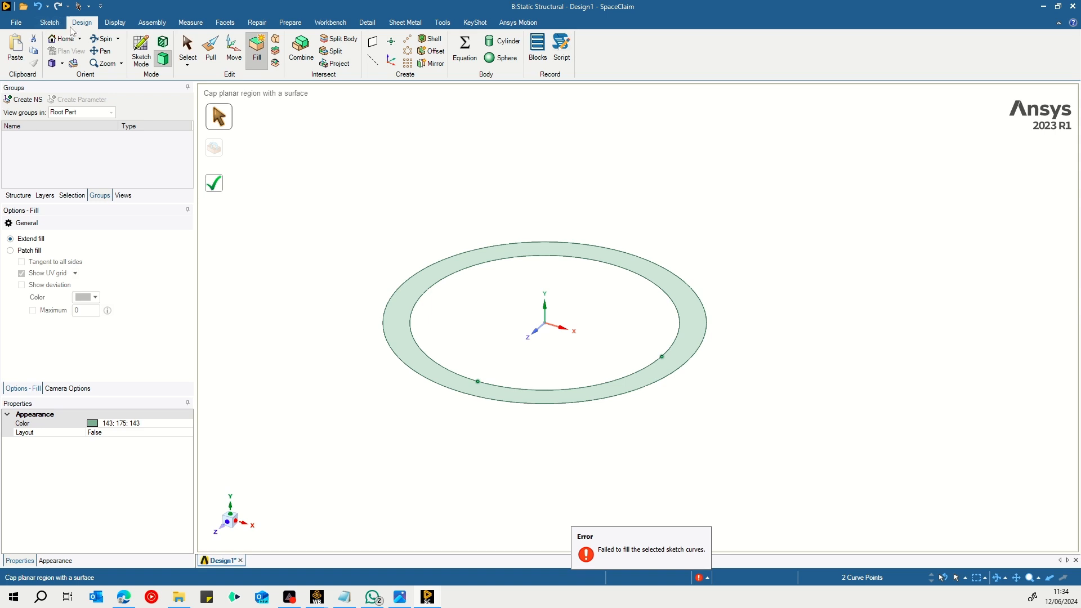
# Fill the enclosed region inside the inner circular edge of the ring surface.
pyautogui.click(256, 54)
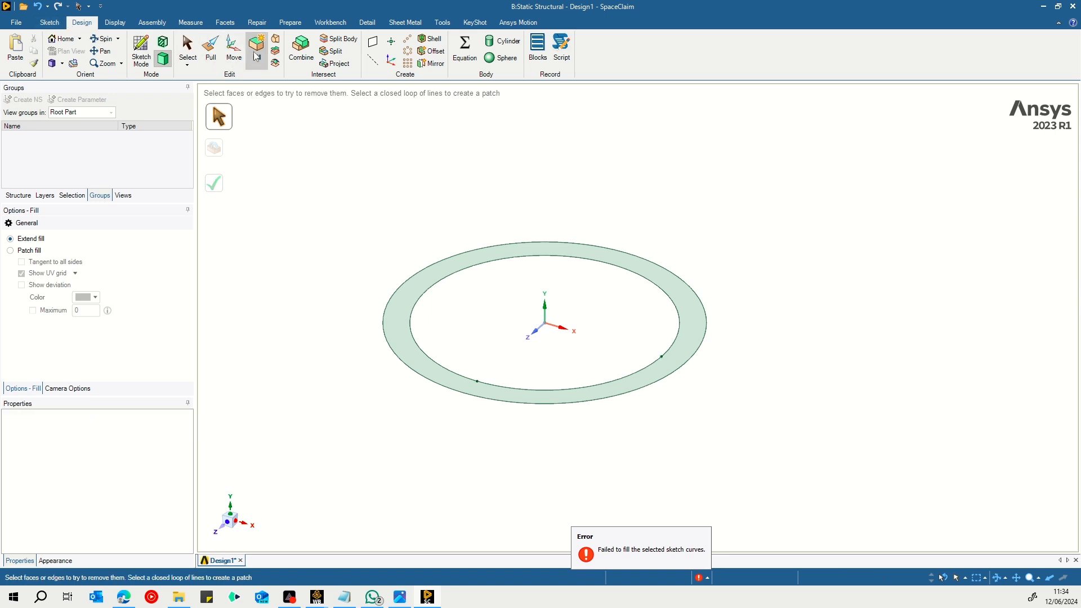
pyautogui.click(560, 260)
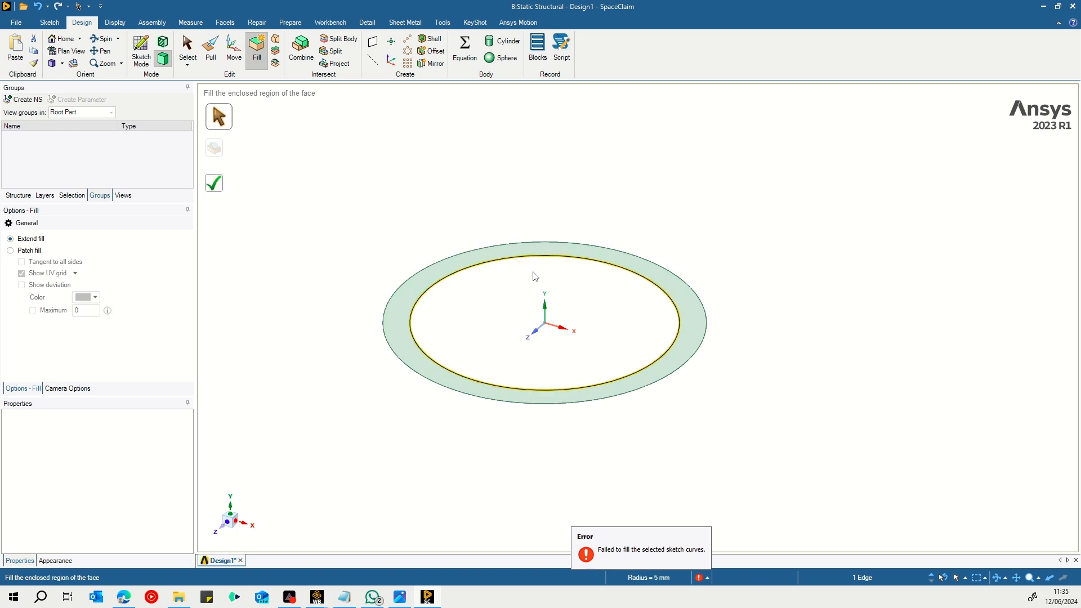
pyautogui.click(218, 186)
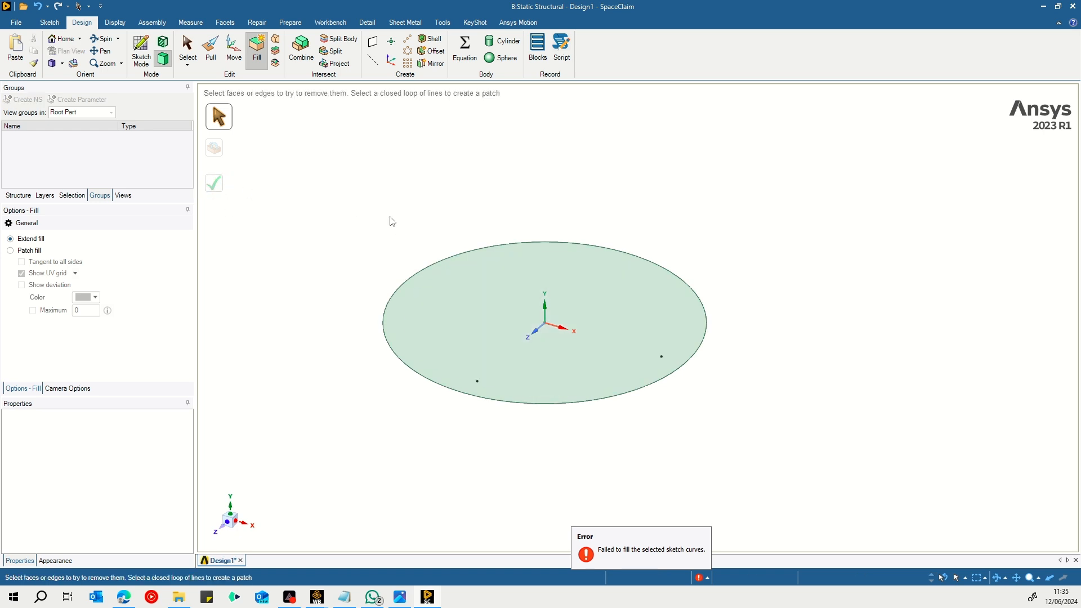
pyautogui.press('Escape')
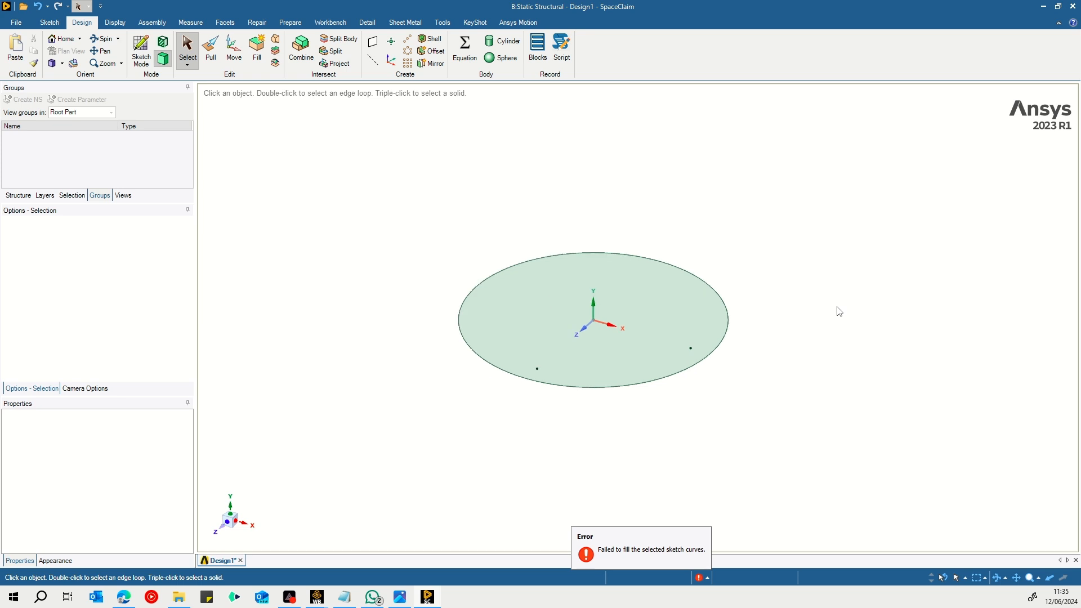
# Copy the circular surface together with its two points 10 mm upward along the Y axis.
pyautogui.moveTo(857, 197); pyautogui.dragTo(365, 458)
pyautogui.click(624, 458)
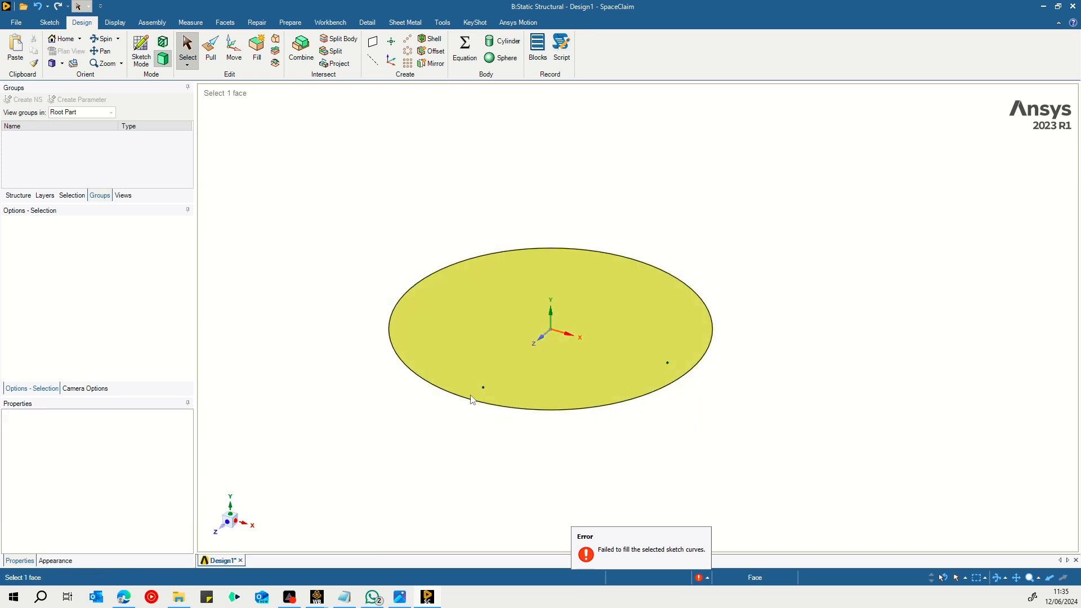
pyautogui.moveTo(839, 196); pyautogui.dragTo(360, 490)
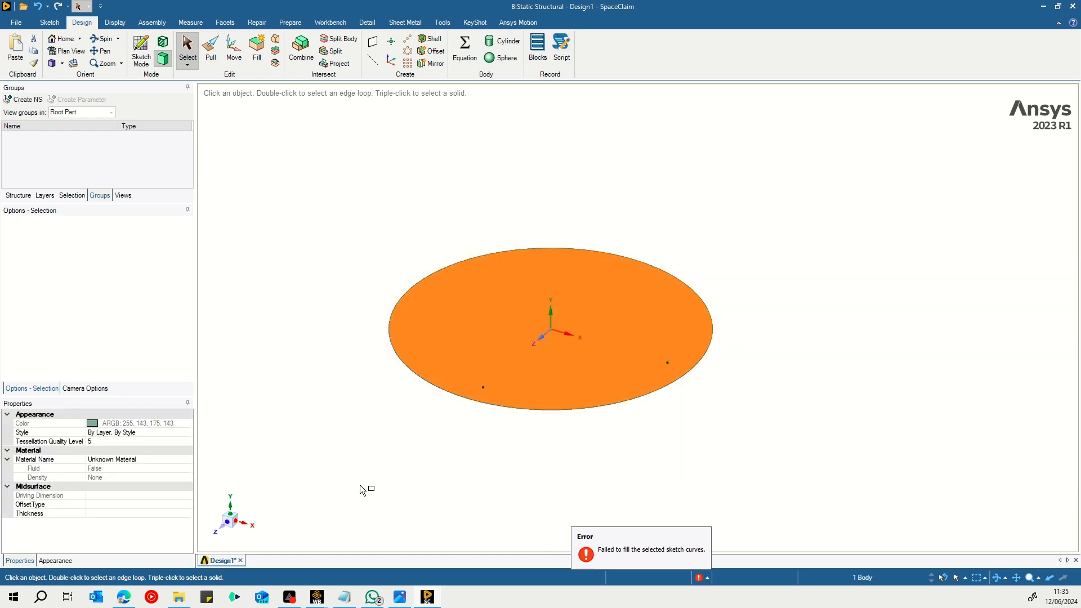
pyautogui.click(18, 196)
pyautogui.click(19, 118)
pyautogui.keyDown('ctrl'); pyautogui.click(64, 126); pyautogui.keyUp('ctrl')
pyautogui.keyDown('ctrl'); pyautogui.click(64, 136); pyautogui.keyUp('ctrl')
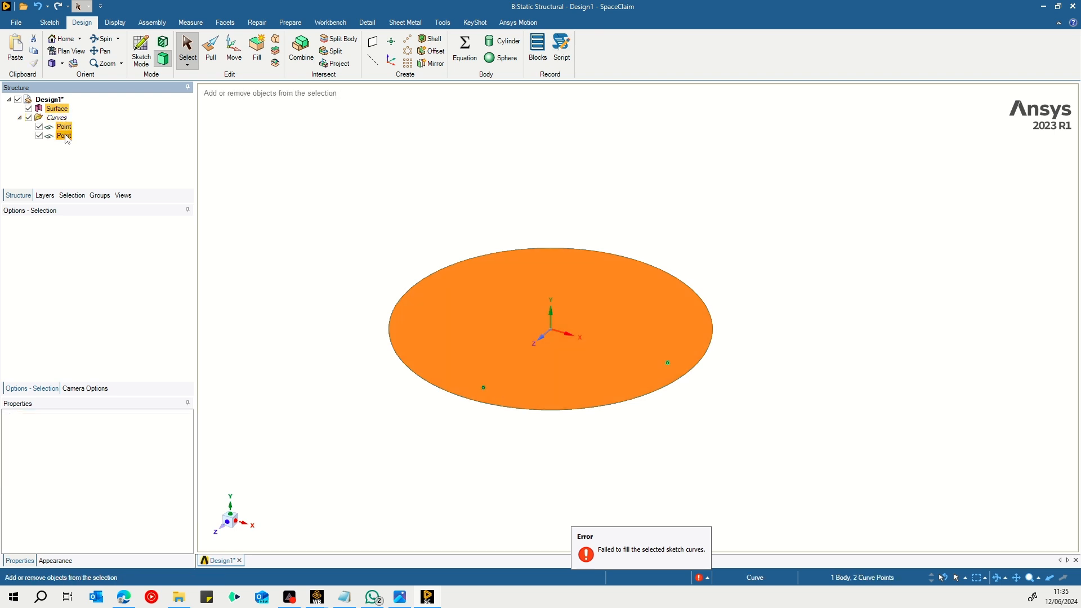
pyautogui.click(234, 50)
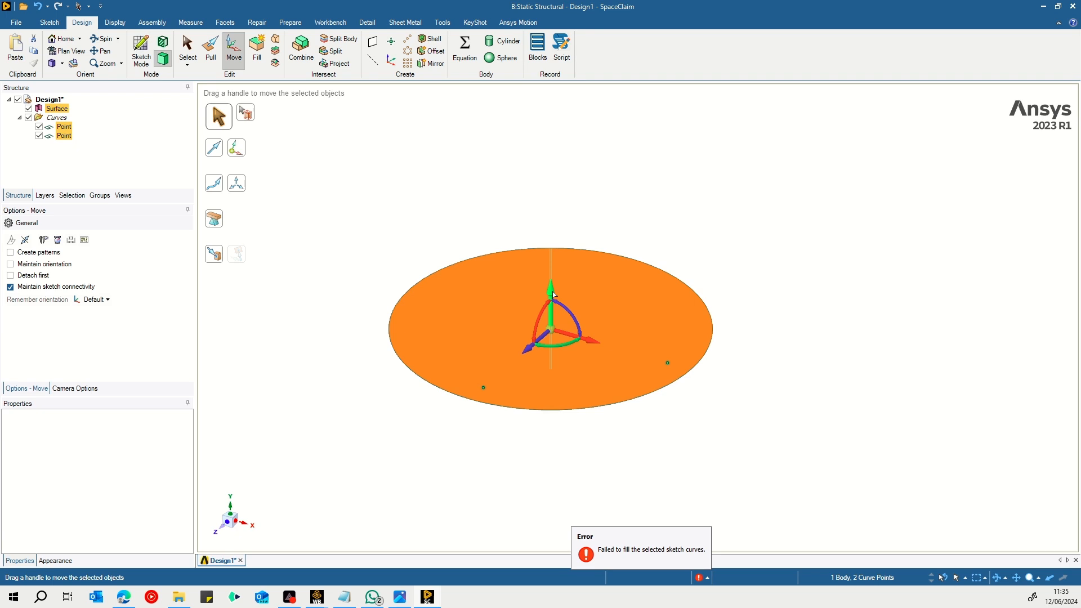
pyautogui.press('ctrl')
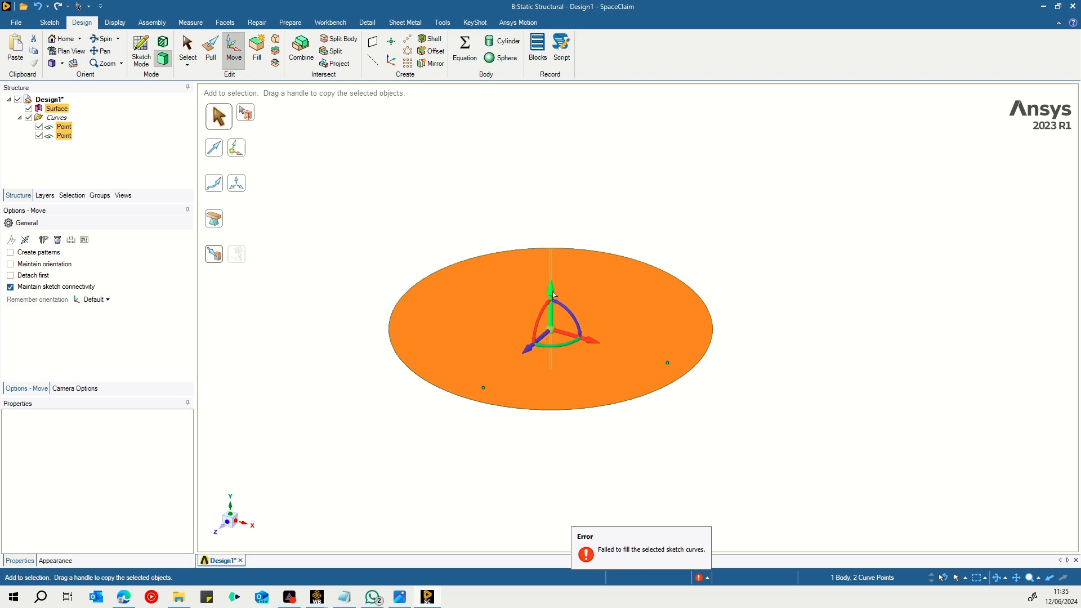
pyautogui.keyDown('ctrl'); pyautogui.moveTo(551, 288); pyautogui.dragTo(570, 162); pyautogui.keyUp('ctrl')
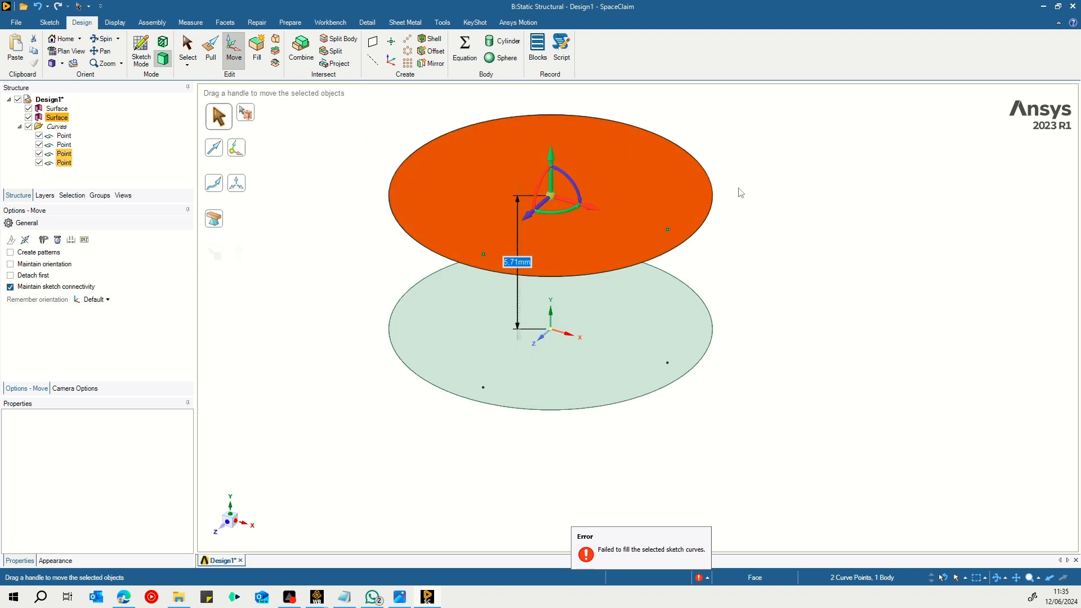
pyautogui.write('10')
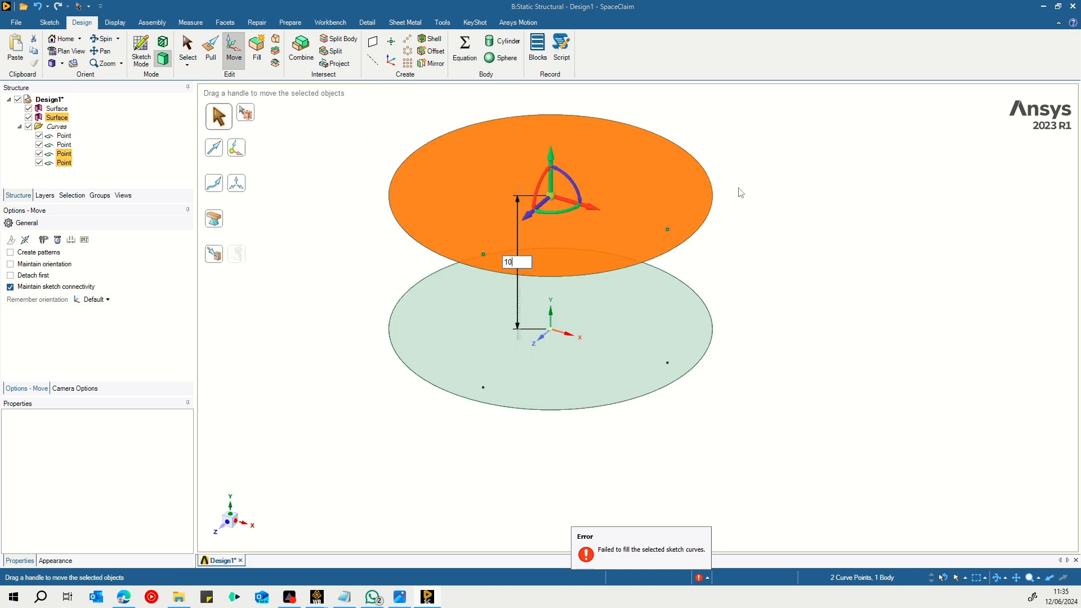
pyautogui.press('Return')
pyautogui.moveTo(740, 193); pyautogui.dragTo(707, 289, button='middle')
pyautogui.scroll(2, 771, 201)
pyautogui.scroll(-7, 767, 199)
pyautogui.scroll(4, 692, 282)
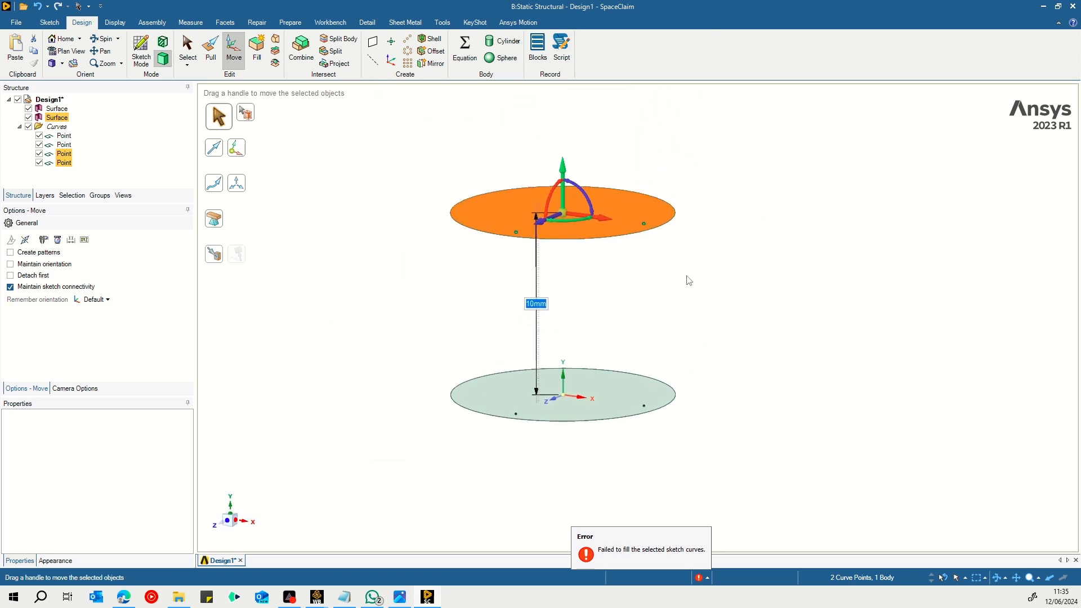
pyautogui.click(708, 282)
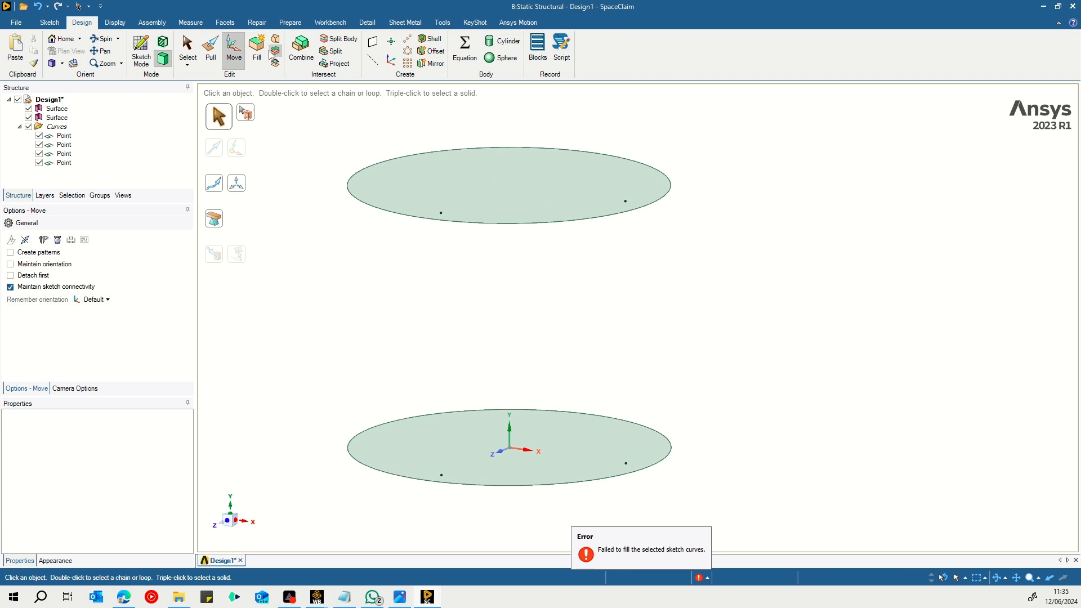
# Draw a 3D sketch line from the lower surface's point on the Z axis to the upper surface's point on the X axis.
pyautogui.click(49, 25)
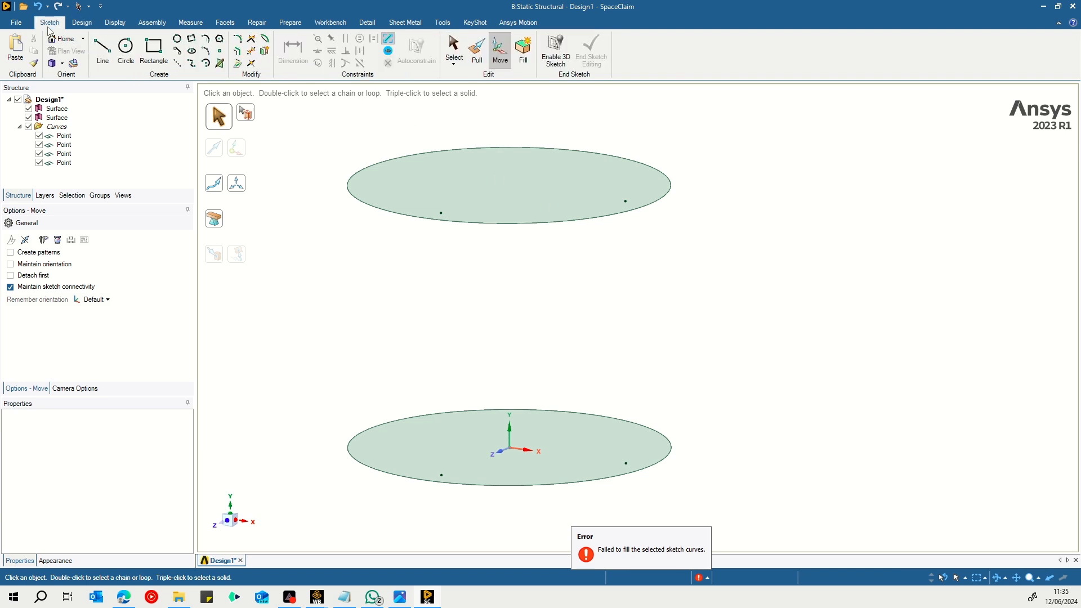
pyautogui.click(102, 51)
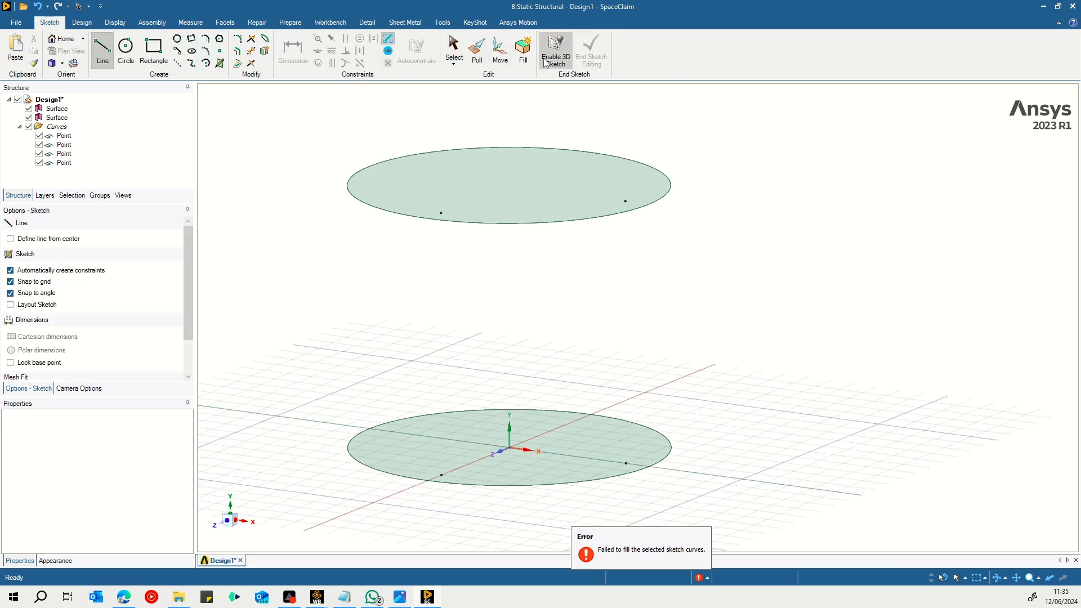
pyautogui.click(562, 59)
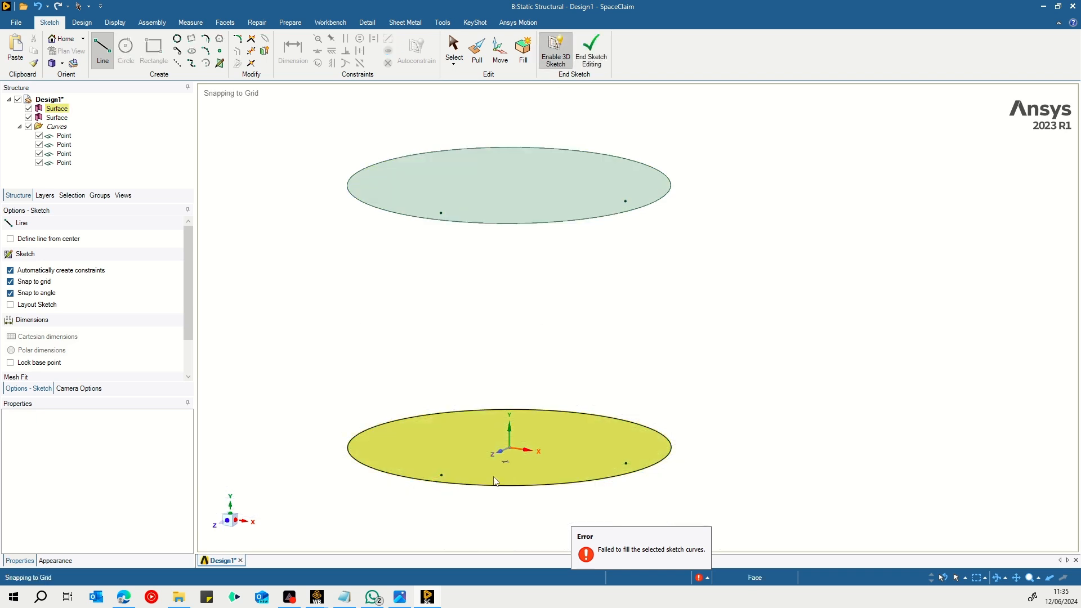
pyautogui.click(442, 475)
pyautogui.click(626, 203)
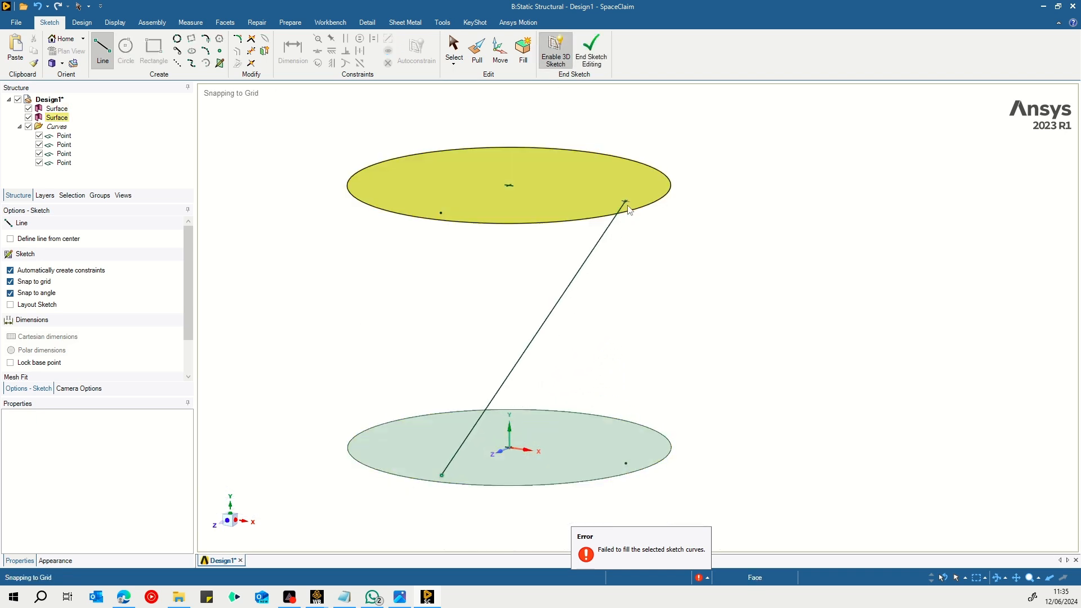
pyautogui.moveTo(718, 280)
pyautogui.mouseDown(button='middle')
pyautogui.moveTo(716, 208)
pyautogui.moveTo(718, 293)
pyautogui.mouseUp(button='middle')
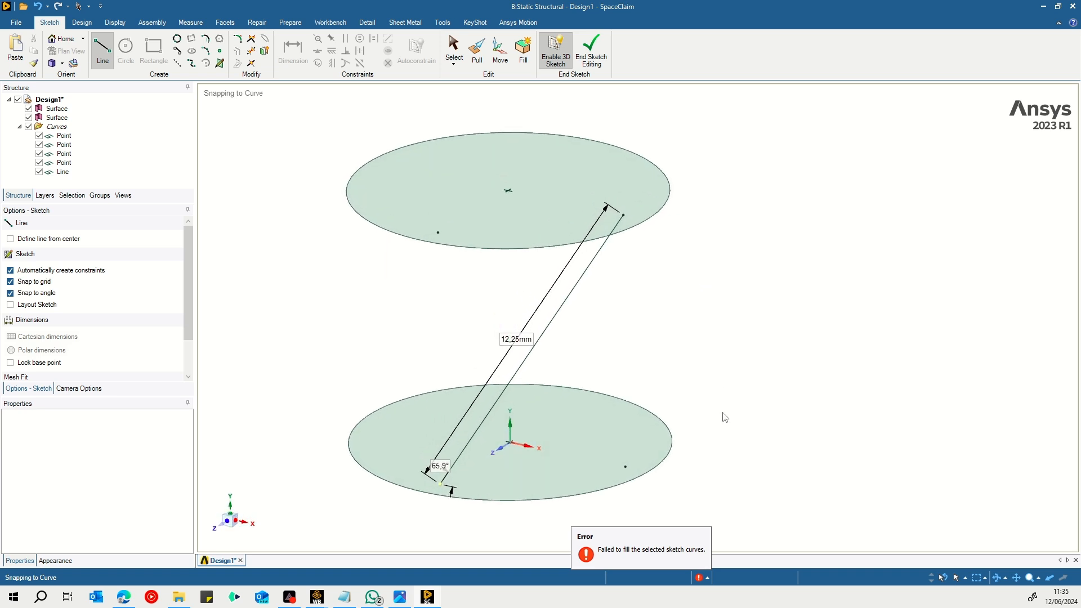
pyautogui.click(586, 62)
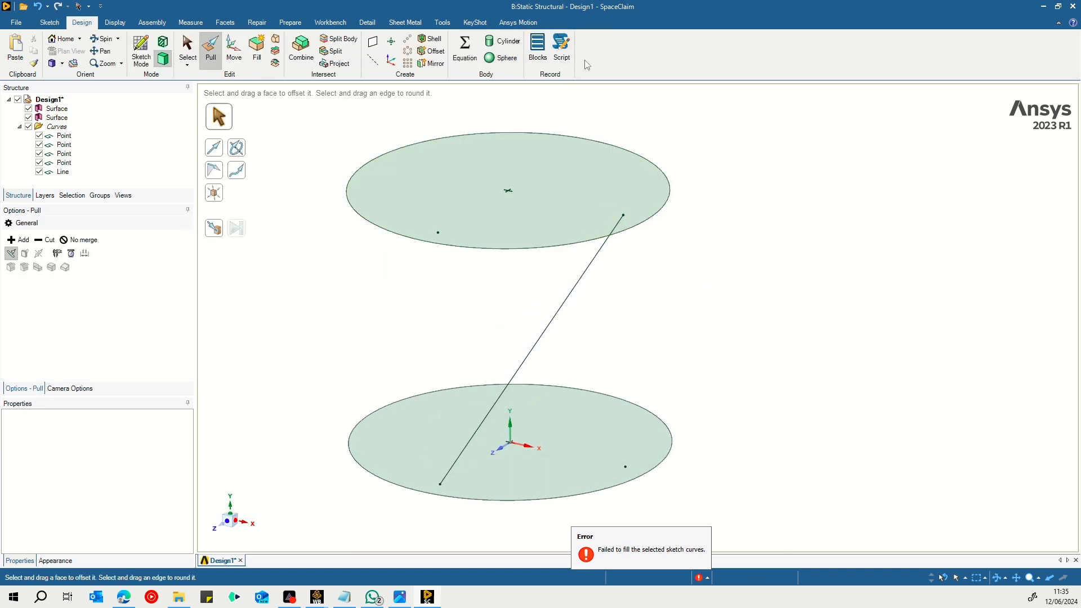
# Start a sketch on the lower circular surface and clear the fill error from the status history.
pyautogui.moveTo(695, 277); pyautogui.dragTo(732, 448, button='middle')
pyautogui.moveTo(548, 487); pyautogui.dragTo(596, 314, button='middle')
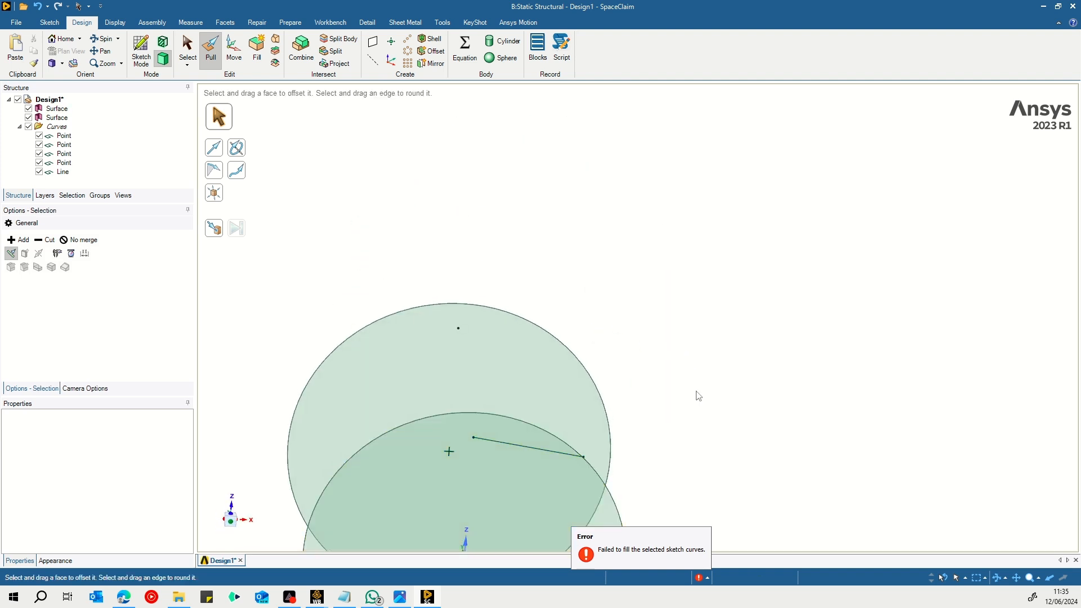
pyautogui.press('Escape')
pyautogui.moveTo(692, 320); pyautogui.dragTo(806, 190, button='middle')
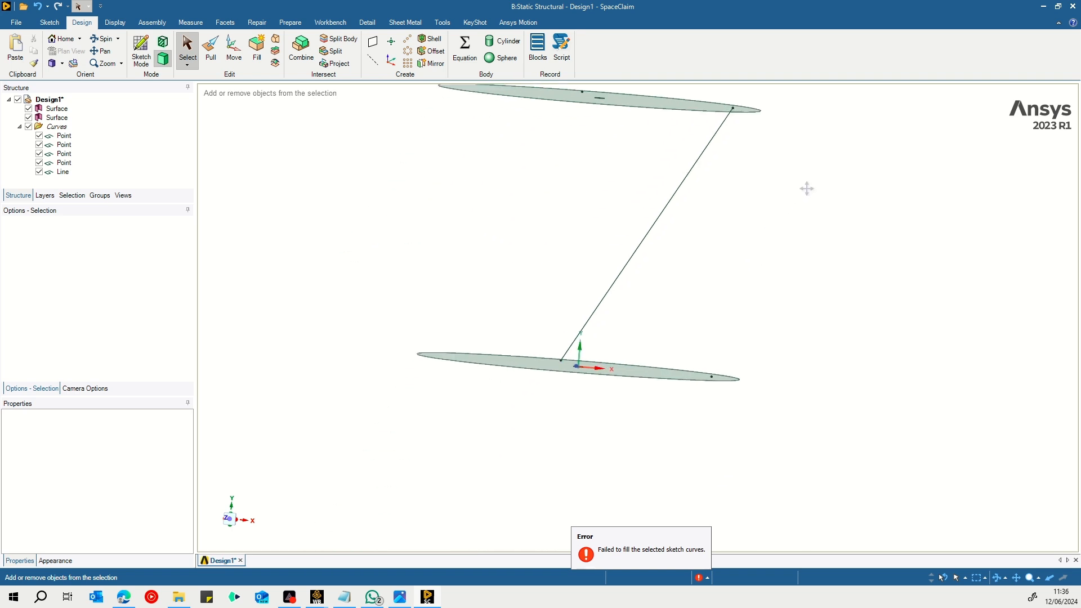
pyautogui.moveTo(811, 287); pyautogui.dragTo(748, 326, button='middle')
pyautogui.click(659, 354)
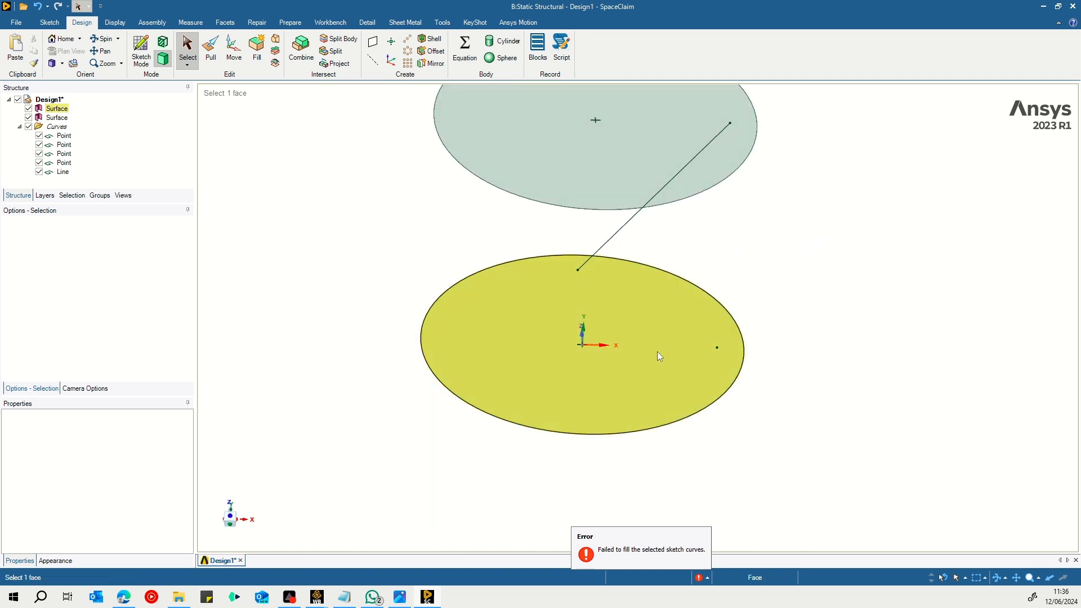
pyautogui.click(658, 356)
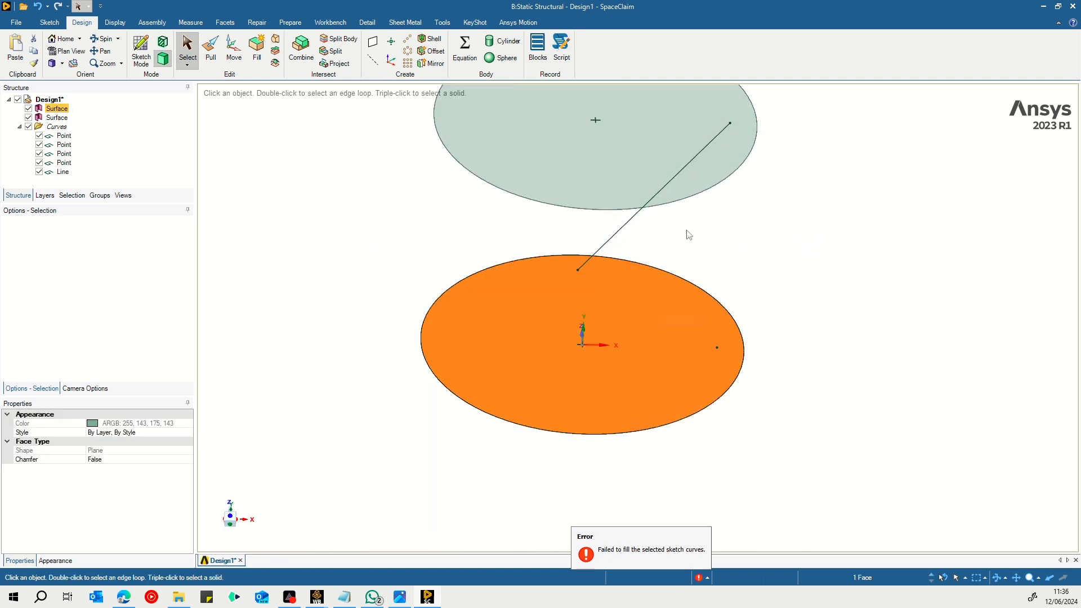
pyautogui.moveTo(726, 287); pyautogui.dragTo(797, 285, button='middle')
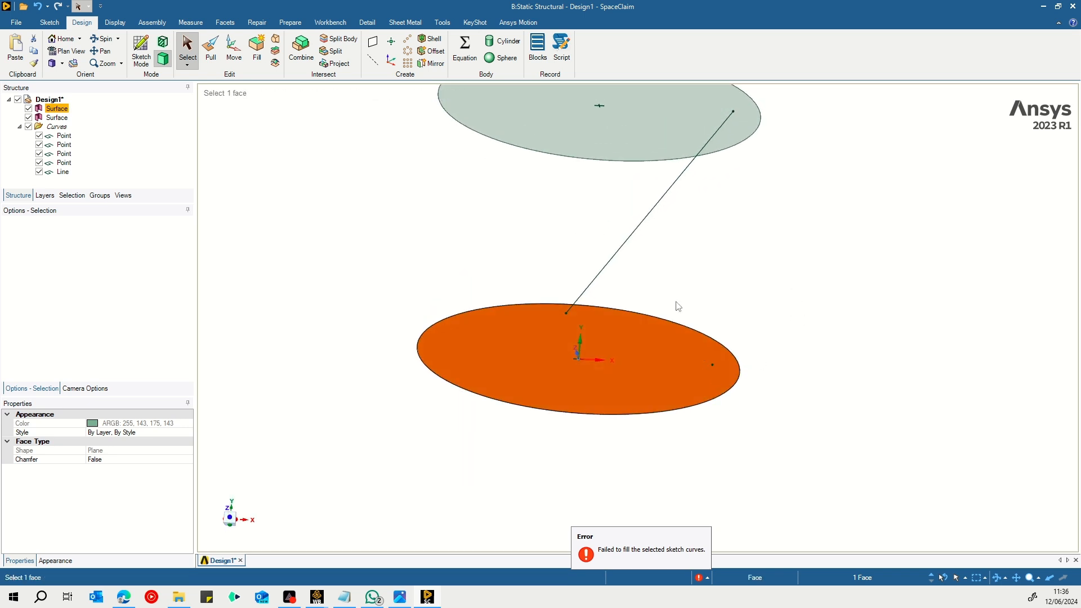
pyautogui.click(141, 56)
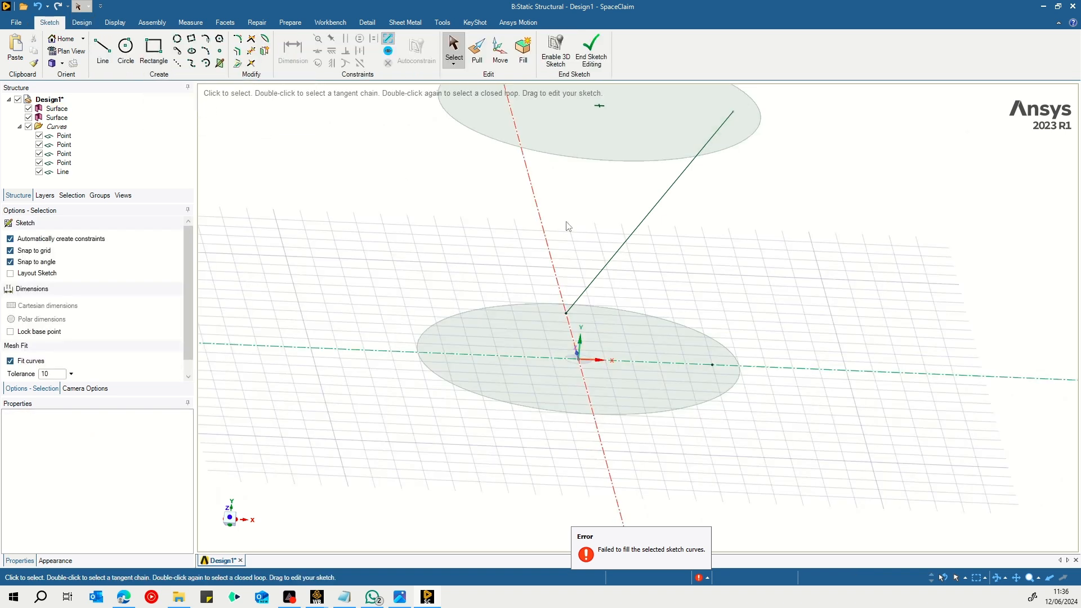
pyautogui.click(706, 578)
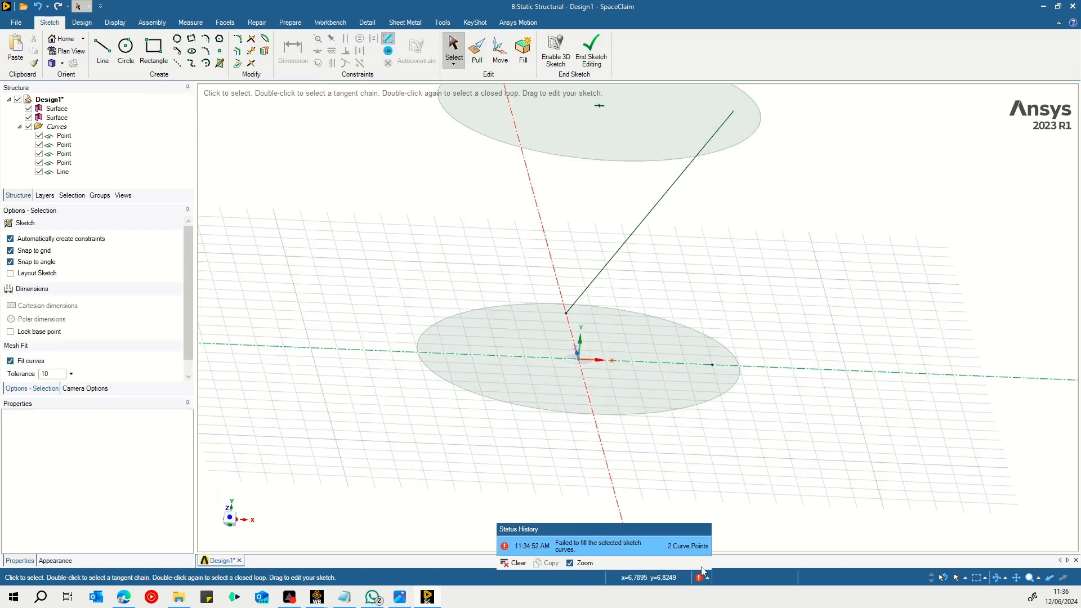
pyautogui.click(520, 564)
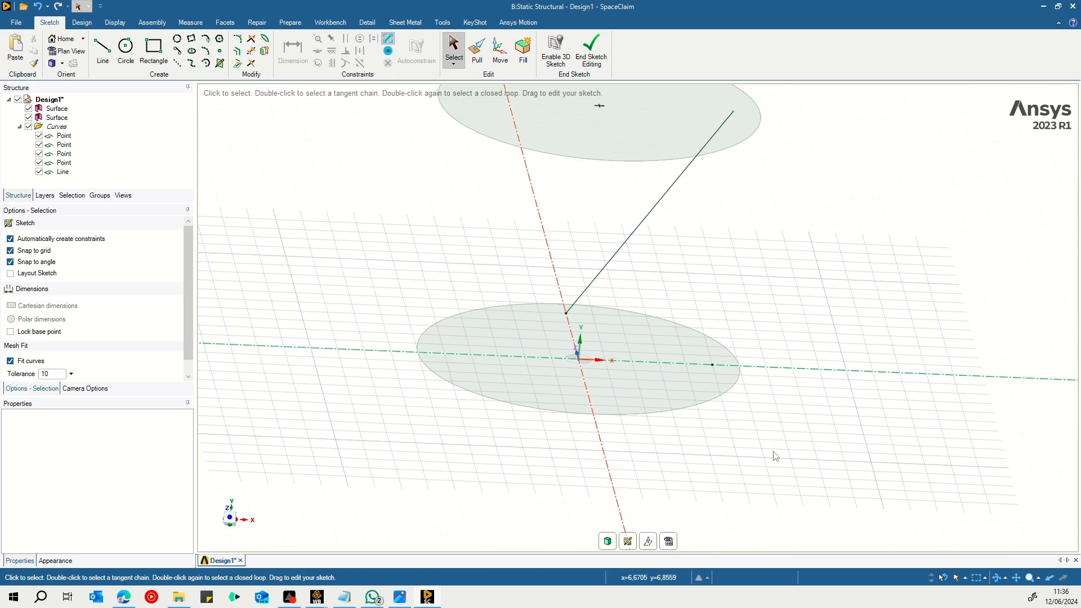
# Sketch a circle 0.2 mm in diameter on the lower plane, centred at the slanted line's lower endpoint.
pyautogui.moveTo(815, 444); pyautogui.dragTo(828, 359, button='middle')
pyautogui.moveTo(811, 245)
pyautogui.mouseDown(button='middle')
pyautogui.moveTo(808, 188)
pyautogui.moveTo(779, 314)
pyautogui.mouseUp(button='middle')
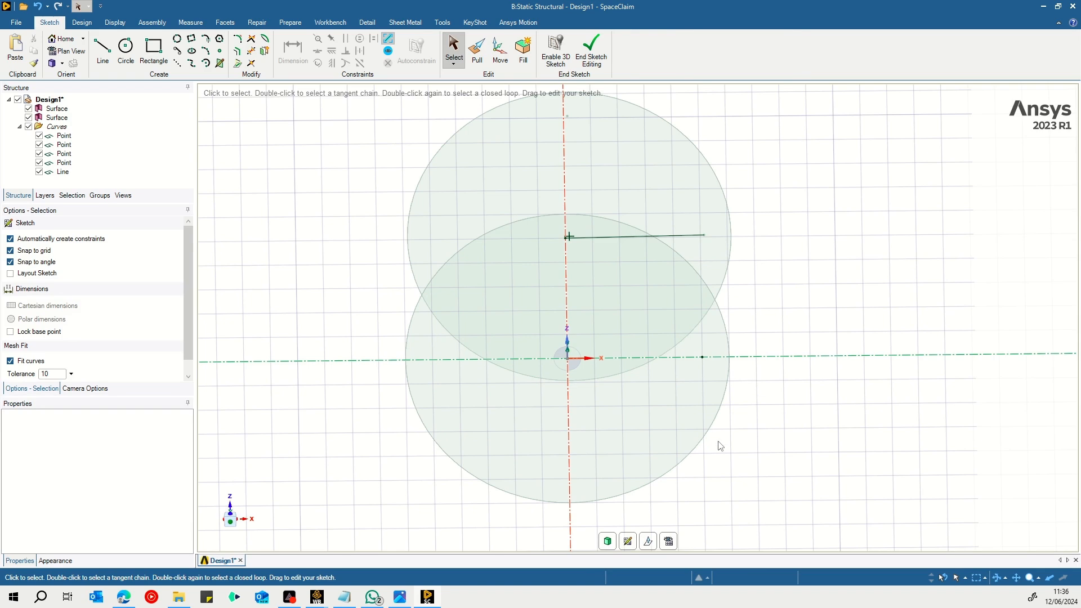
pyautogui.click(671, 542)
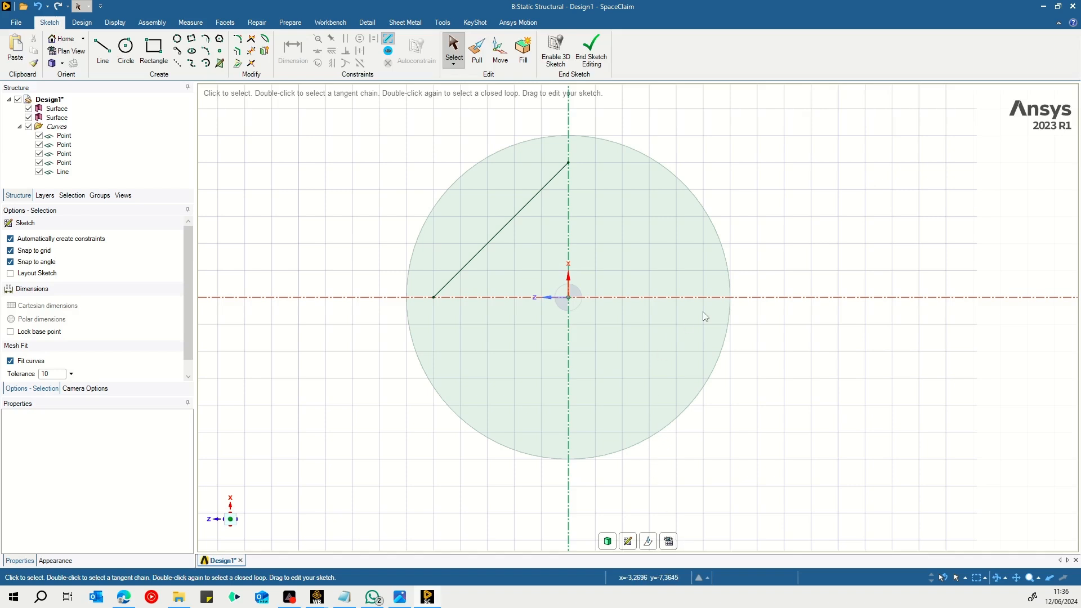
pyautogui.moveTo(778, 261); pyautogui.dragTo(832, 260, button='middle')
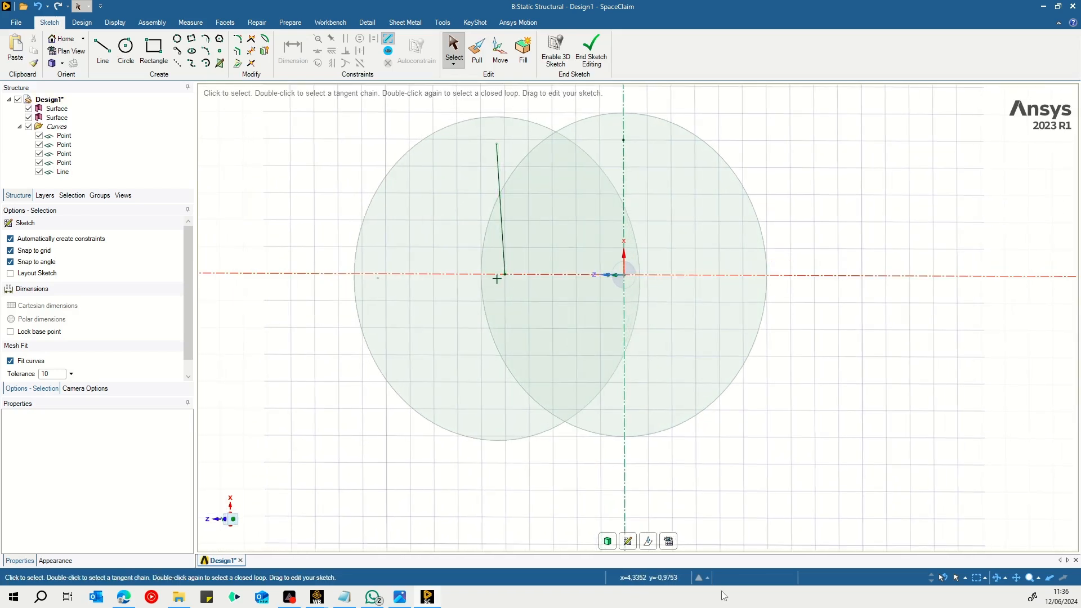
pyautogui.click(668, 541)
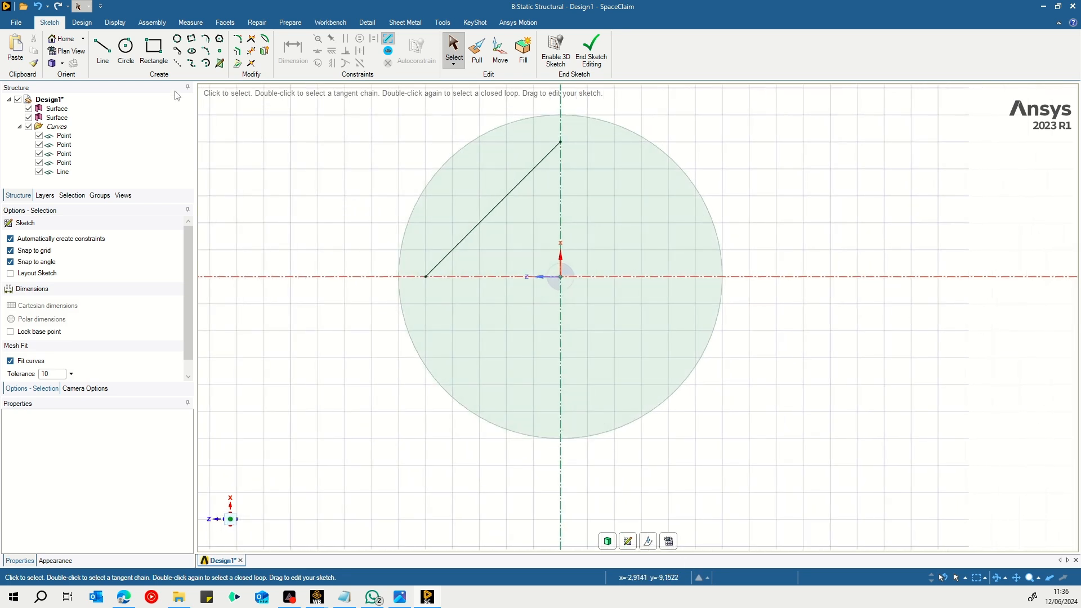
pyautogui.click(127, 56)
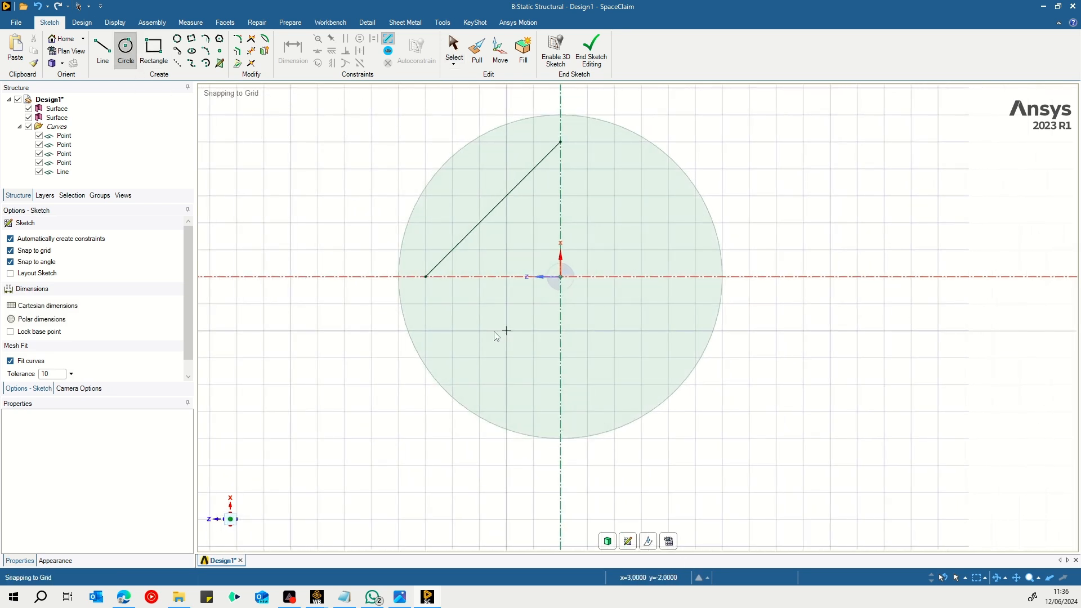
pyautogui.click(425, 277)
pyautogui.write('0,2')
pyautogui.press('Return')
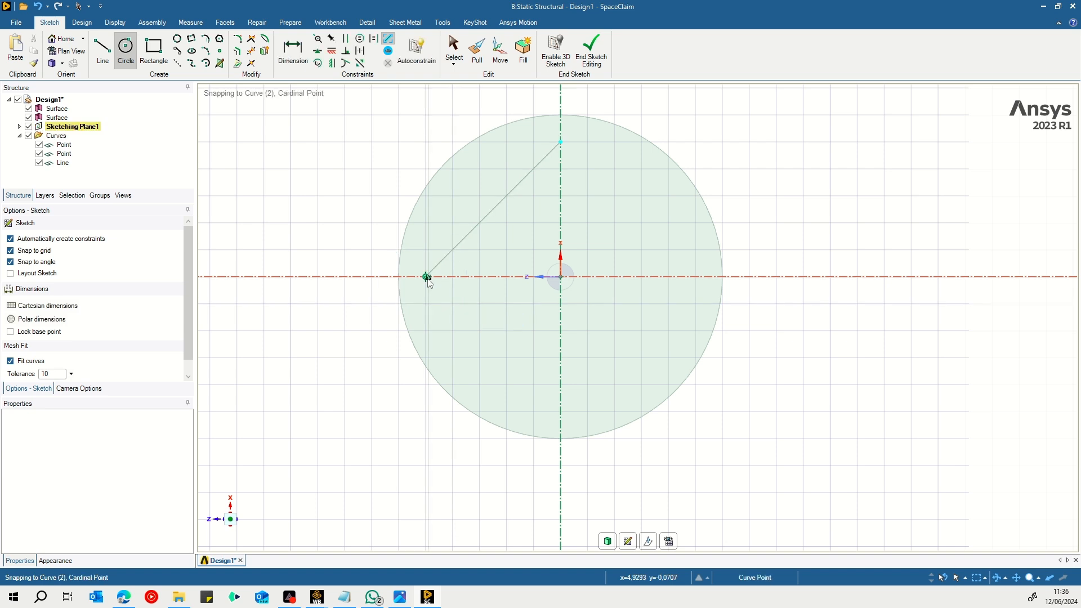
# Return to 3D mode to turn the small circle at the line's lower end into a surface.
pyautogui.scroll(3, 433, 301)
pyautogui.scroll(3, 459, 223)
pyautogui.keyDown('ctrl'); pyautogui.moveTo(474, 259); pyautogui.dragTo(526, 250, button='middle'); pyautogui.keyUp('ctrl')
pyautogui.moveTo(533, 255)
pyautogui.mouseDown(button='middle')
pyautogui.moveTo(584, 255)
pyautogui.moveTo(541, 270)
pyautogui.moveTo(542, 296)
pyautogui.moveTo(563, 333)
pyautogui.moveTo(634, 386)
pyautogui.moveTo(609, 341)
pyautogui.mouseUp(button='middle')
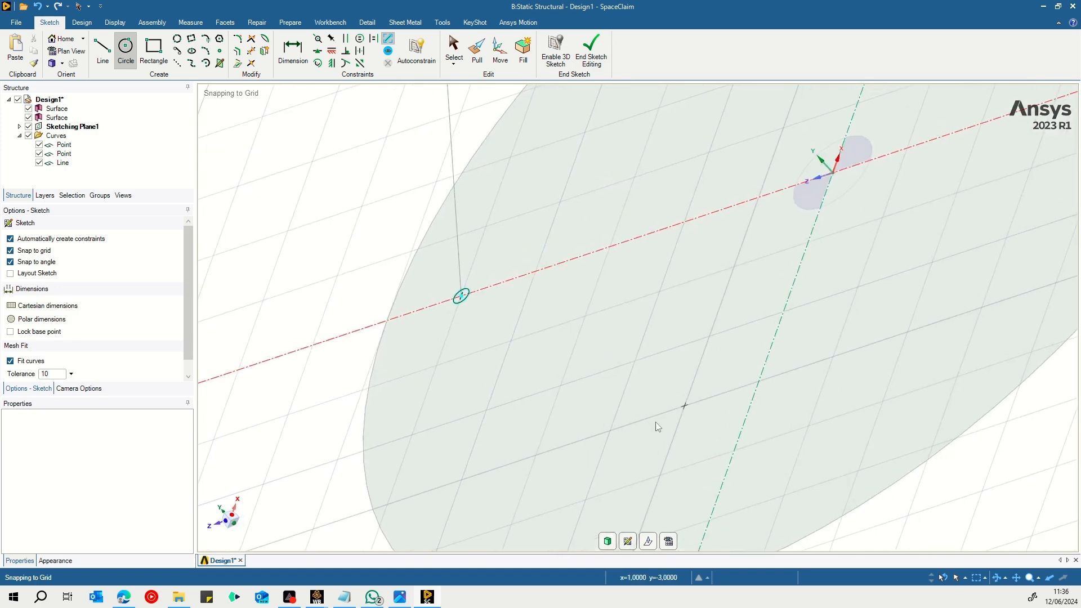
pyautogui.moveTo(614, 495); pyautogui.dragTo(627, 437, button='middle')
pyautogui.click(607, 540)
pyautogui.click(617, 358)
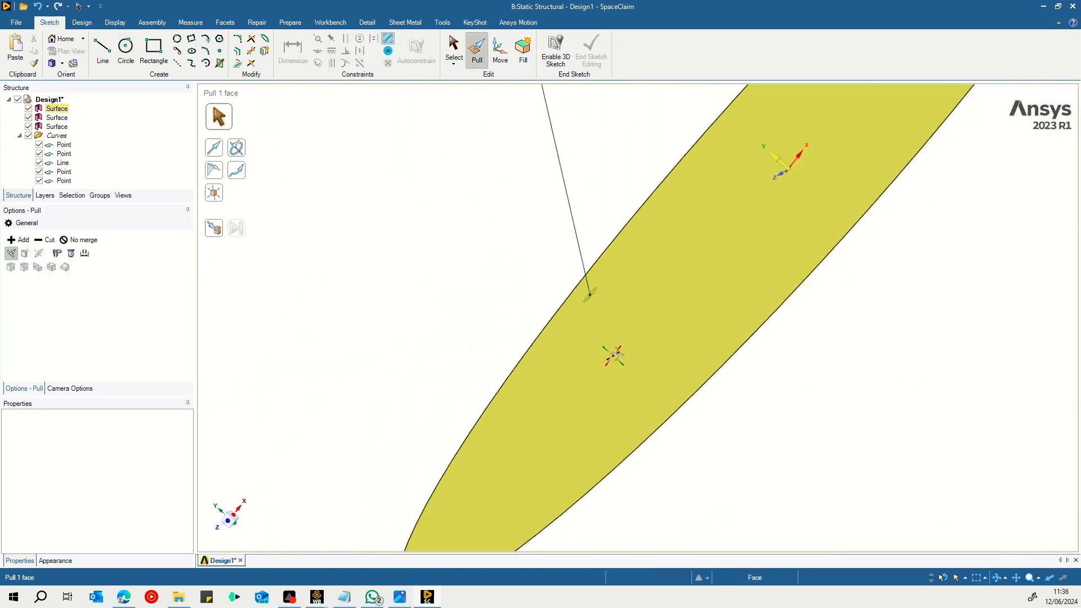
# Sweep the small circular surface at the slanted line's lower end along the full line to form a solid rod.
pyautogui.moveTo(612, 355); pyautogui.dragTo(738, 400, button='middle')
pyautogui.press('s')
pyautogui.moveTo(919, 401)
pyautogui.mouseDown(button='middle')
pyautogui.moveTo(907, 381)
pyautogui.moveTo(957, 427)
pyautogui.moveTo(803, 366)
pyautogui.moveTo(851, 375)
pyautogui.mouseUp(button='middle')
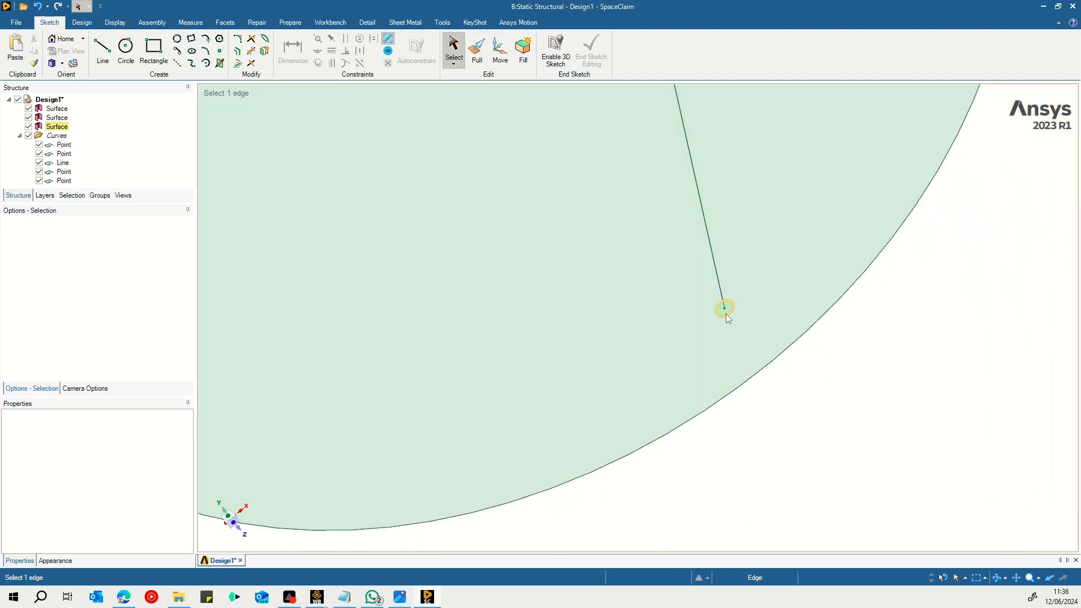
pyautogui.click(725, 312)
pyautogui.click(839, 368)
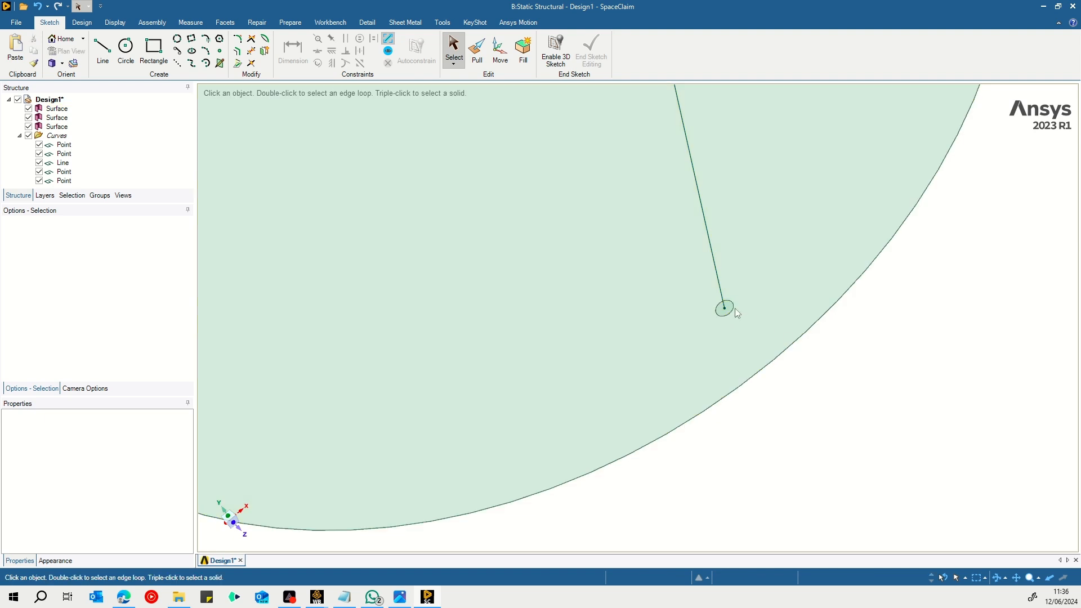
pyautogui.click(726, 312)
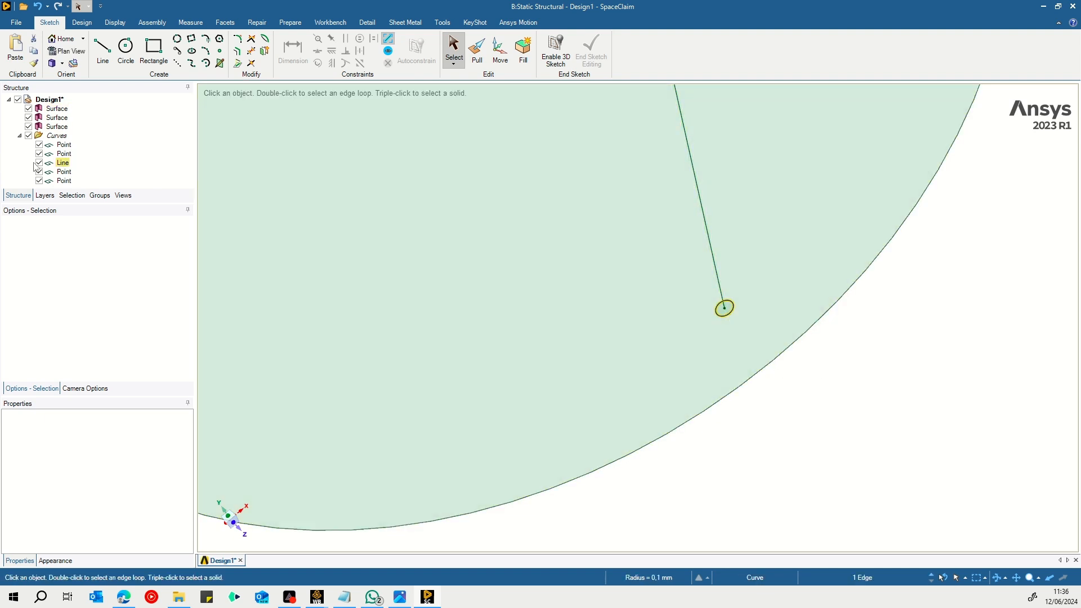
pyautogui.click(56, 127)
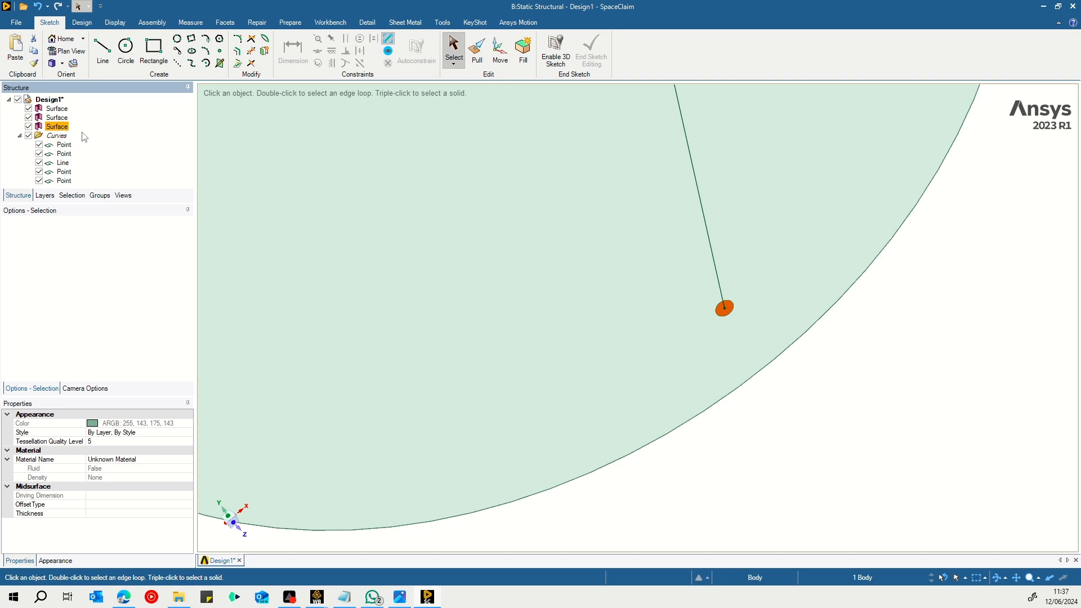
pyautogui.moveTo(861, 413); pyautogui.dragTo(937, 343, button='middle')
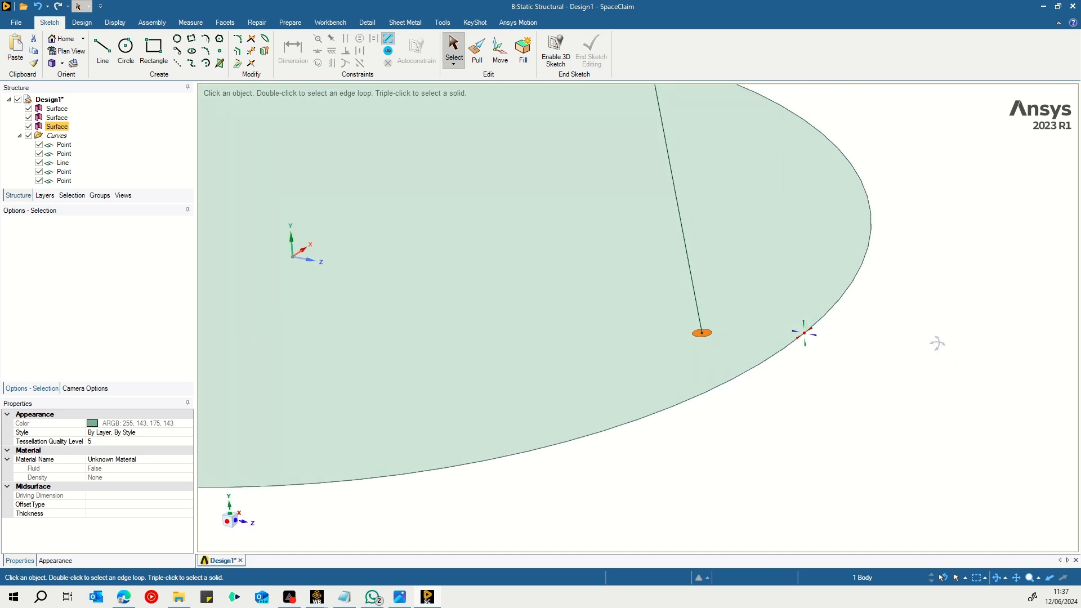
pyautogui.click(476, 58)
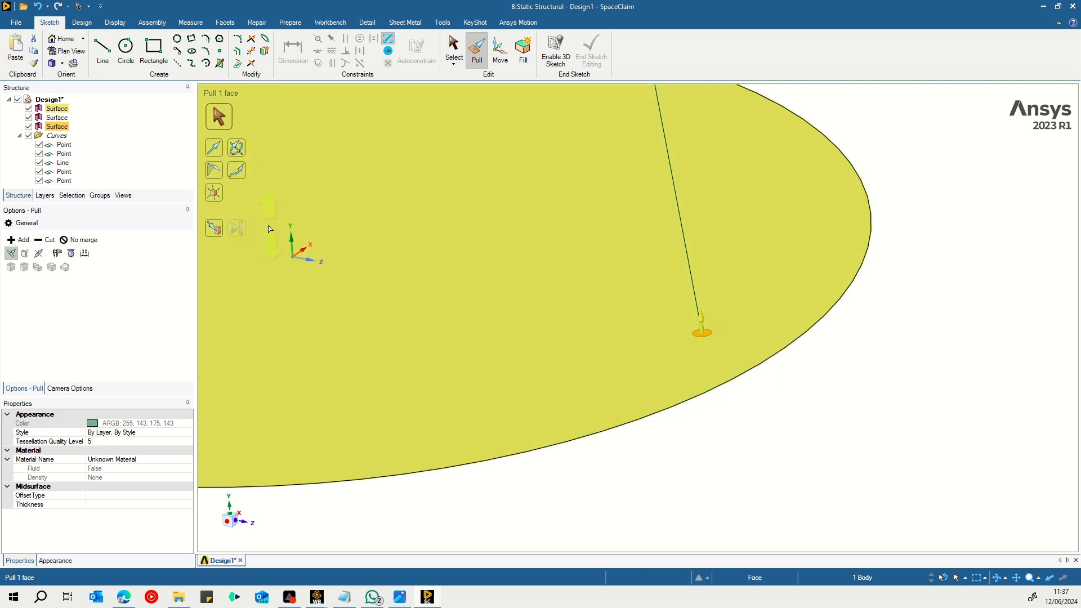
pyautogui.click(250, 195)
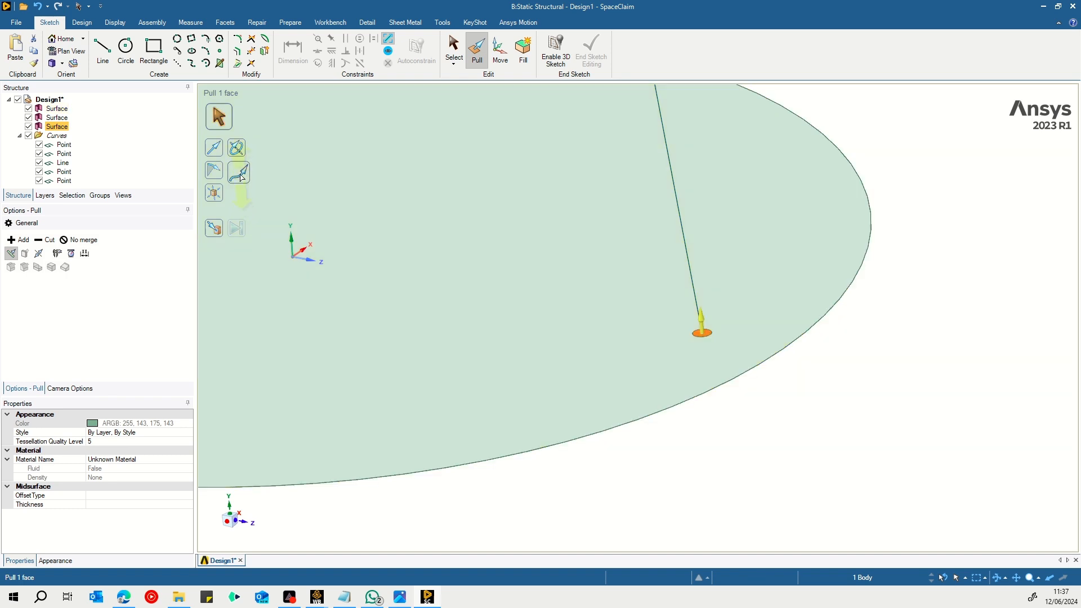
pyautogui.click(236, 170)
pyautogui.moveTo(943, 338); pyautogui.dragTo(955, 316, button='middle')
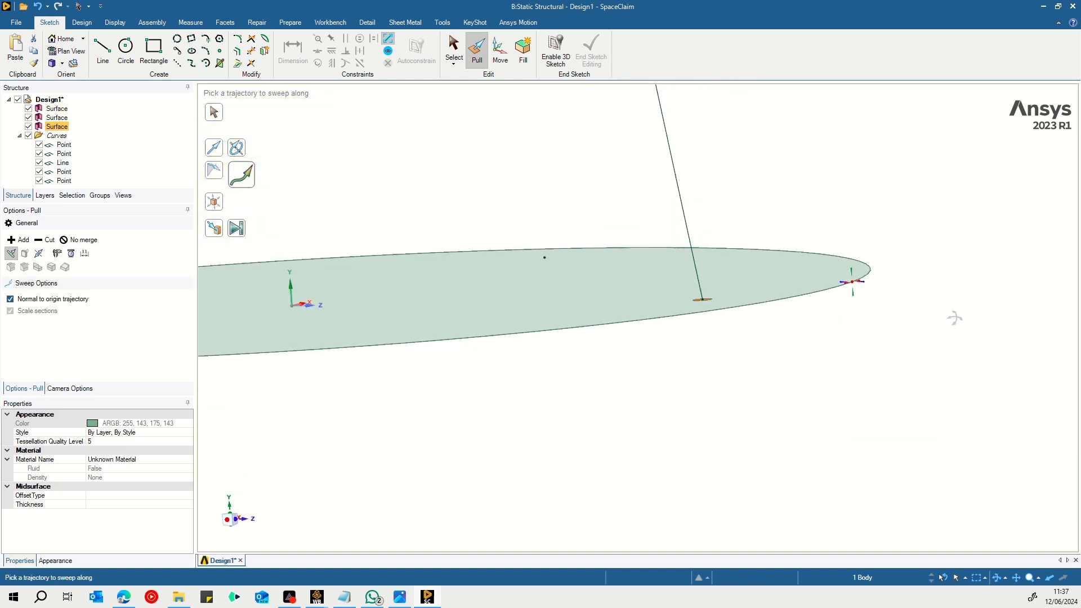
pyautogui.click(675, 175)
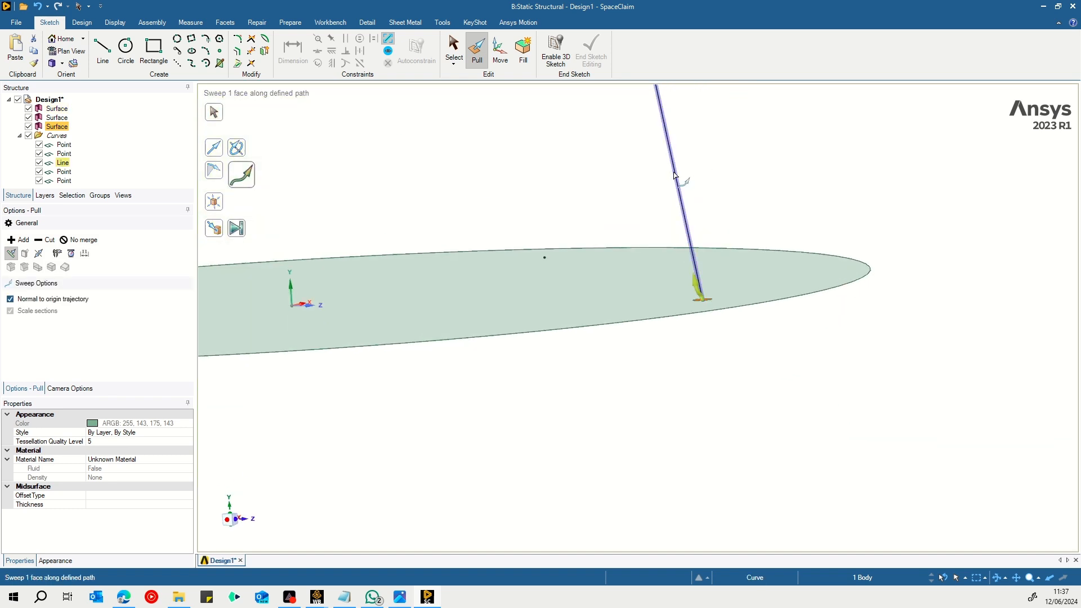
pyautogui.click(239, 230)
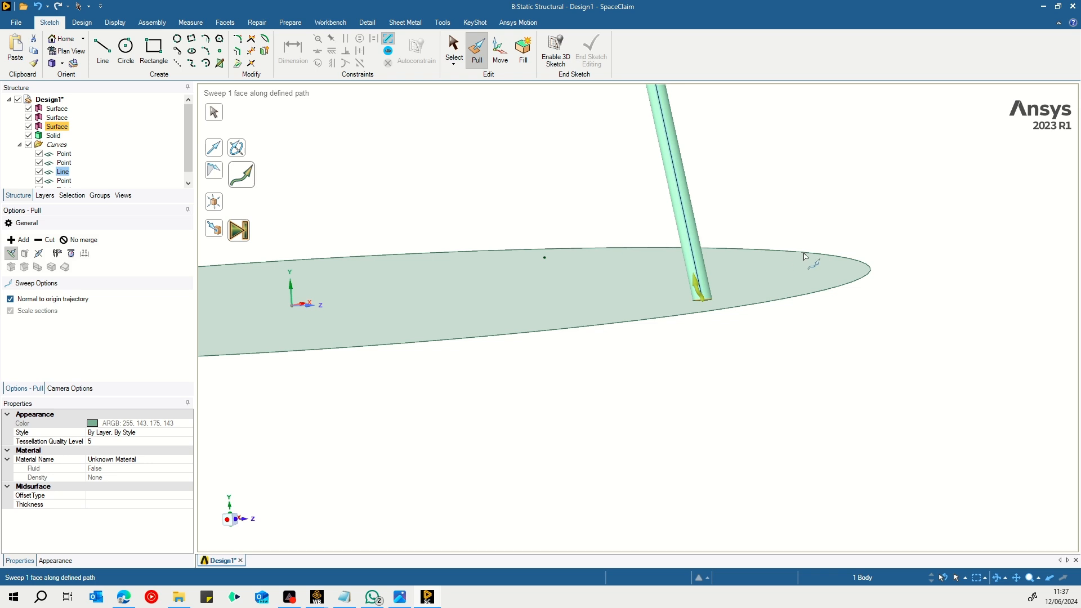
# Examine how the swept rod's two ends meet the lower and upper circular surfaces.
pyautogui.moveTo(805, 256)
pyautogui.mouseDown(button='middle')
pyautogui.moveTo(811, 193)
pyautogui.moveTo(806, 393)
pyautogui.moveTo(769, 434)
pyautogui.moveTo(746, 387)
pyautogui.mouseUp(button='middle')
pyautogui.click(817, 371)
pyautogui.moveTo(817, 371); pyautogui.dragTo(745, 315, button='middle')
pyautogui.click(639, 408)
pyautogui.scroll(5, 640, 407)
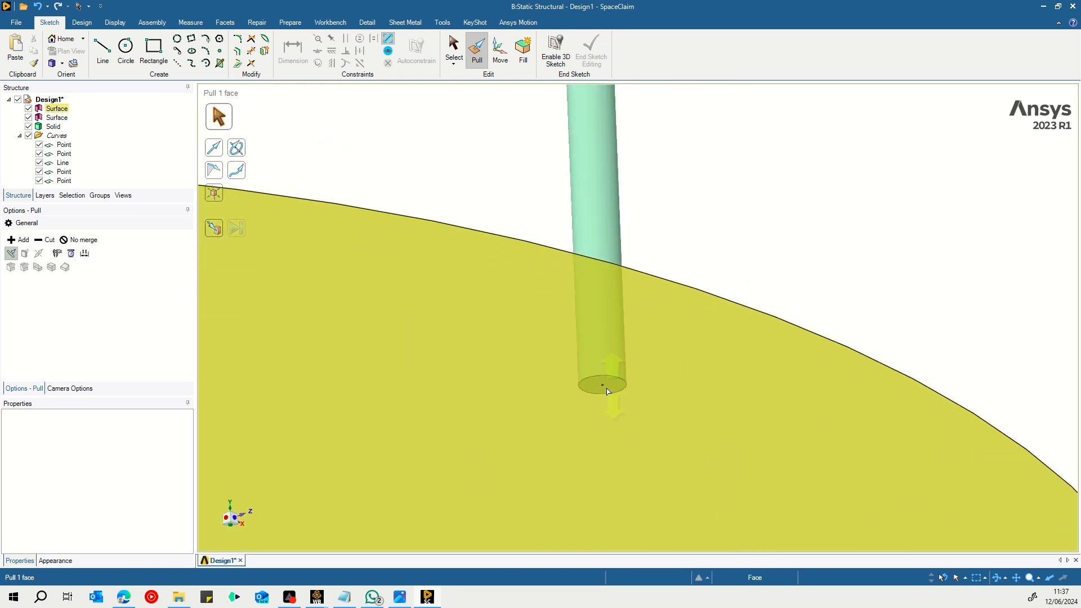
pyautogui.scroll(-5, 621, 379)
pyautogui.click(678, 282)
pyautogui.moveTo(678, 282); pyautogui.dragTo(703, 346, button='middle')
pyautogui.keyDown('shift'); pyautogui.moveTo(722, 229); pyautogui.dragTo(729, 399, button='middle'); pyautogui.keyUp('shift')
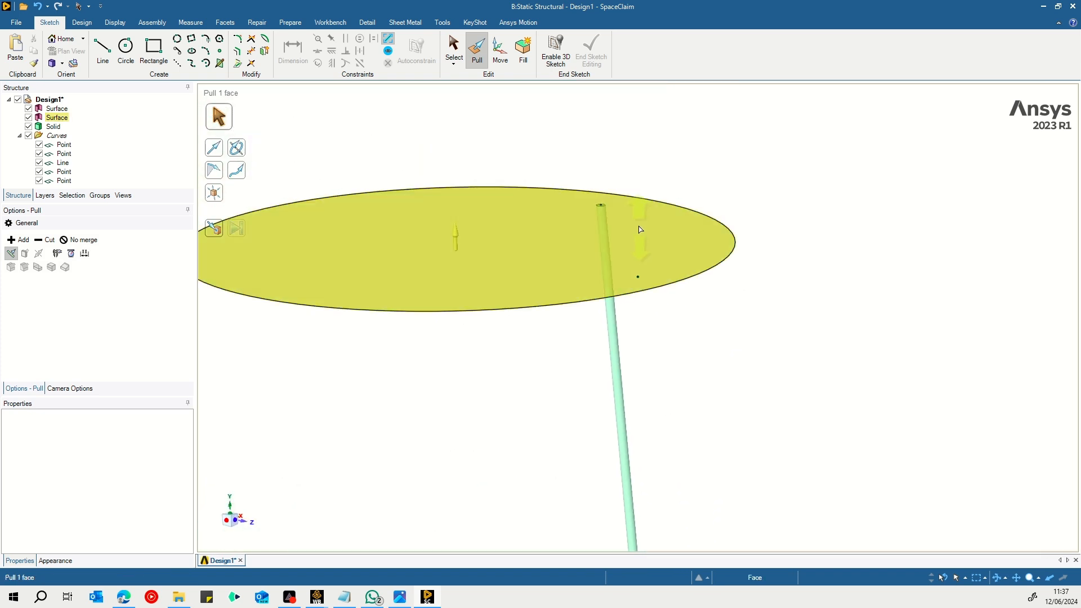
pyautogui.scroll(4, 613, 209)
pyautogui.scroll(-5, 587, 211)
pyautogui.click(739, 354)
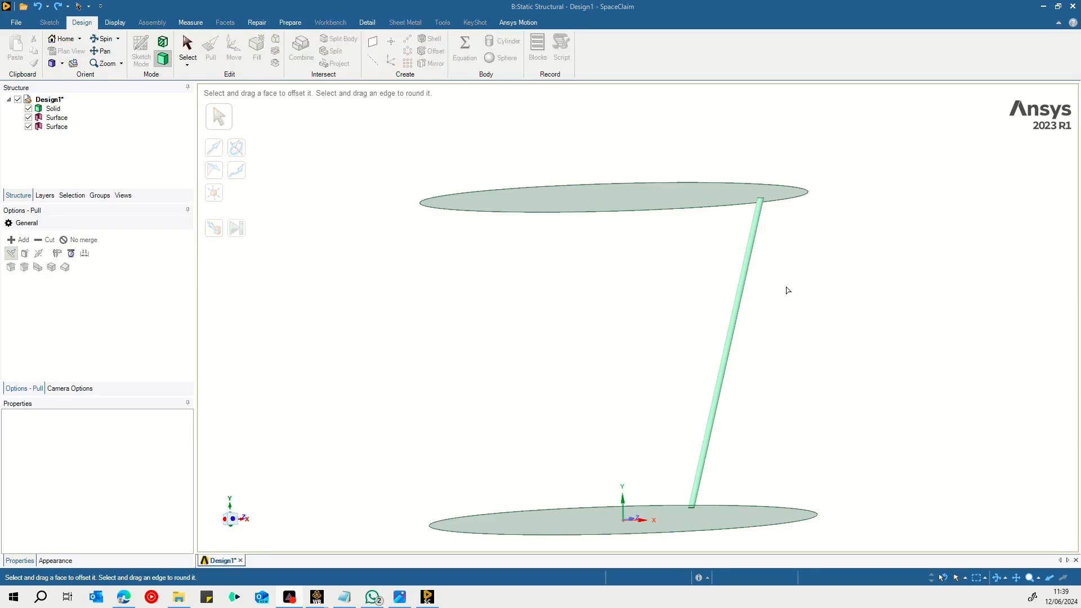
# Pull the upper circular surface upward by 1 mm to form a solid disc.
pyautogui.moveTo(842, 281); pyautogui.dragTo(832, 332, button='middle')
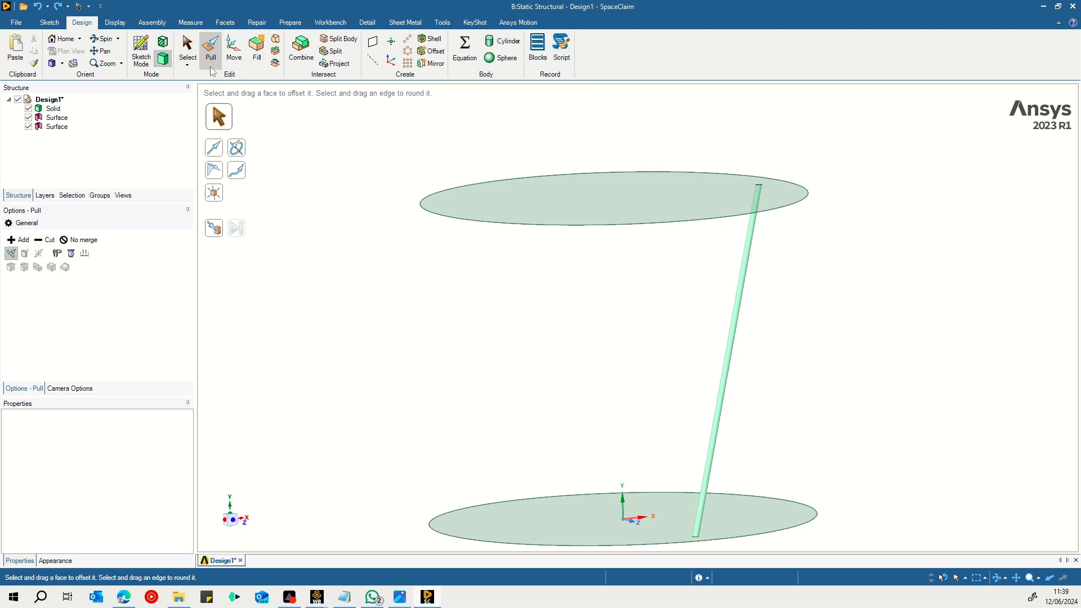
pyautogui.click(662, 205)
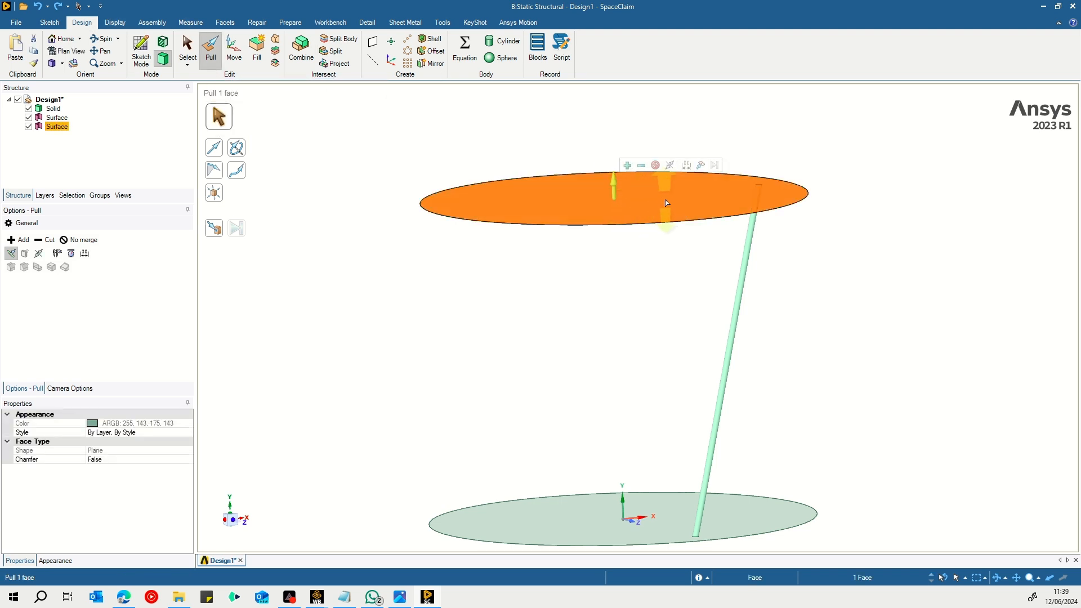
pyautogui.moveTo(666, 202); pyautogui.dragTo(681, 184)
pyautogui.write('1')
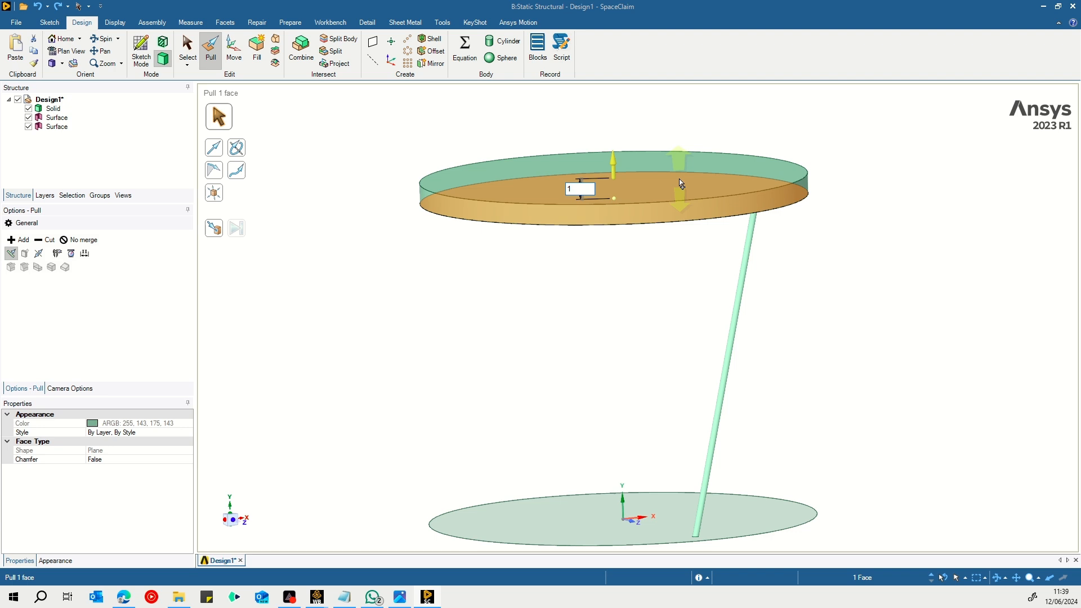
pyautogui.press('Return')
# Pull the lower circular surface downward by 1 mm to form a solid disc.
pyautogui.keyDown('ctrl'); pyautogui.moveTo(945, 454); pyautogui.dragTo(859, 318, button='middle'); pyautogui.keyUp('ctrl')
pyautogui.click(529, 396)
pyautogui.moveTo(529, 396); pyautogui.dragTo(542, 411)
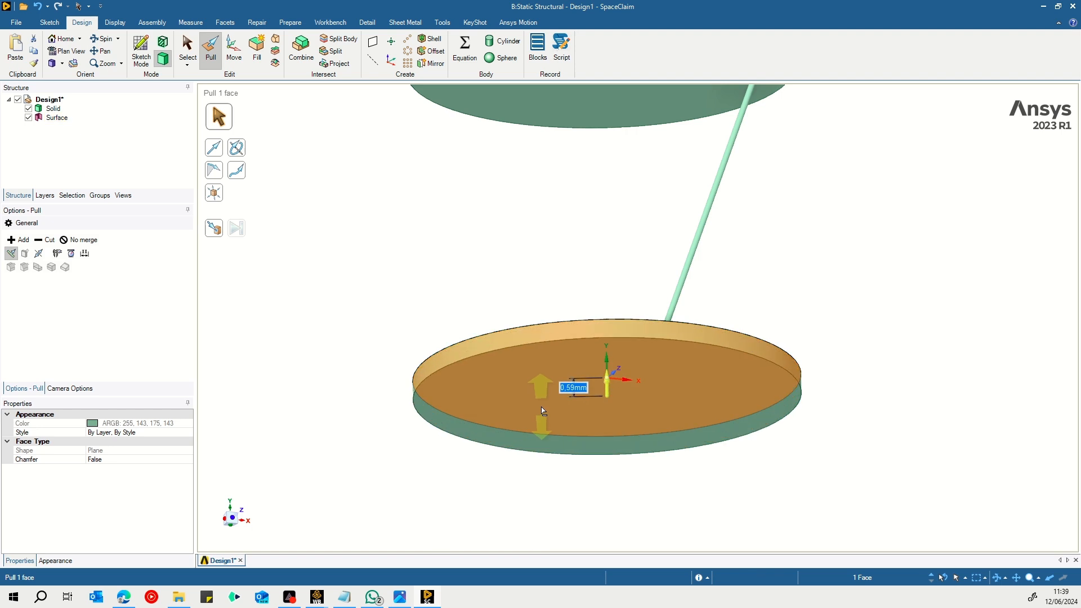
pyautogui.write('1')
pyautogui.press('Return')
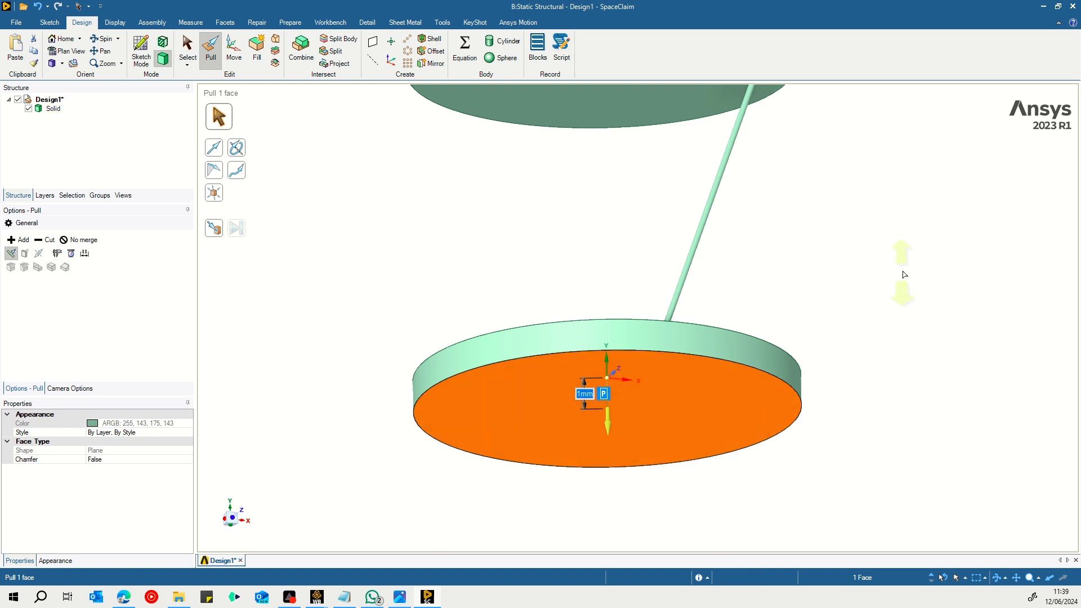
# Create a one-dimensional circular pattern of the slanted rod about the discs' vertical axis with a count of 8 over 360°.
pyautogui.moveTo(897, 282); pyautogui.dragTo(907, 315, button='middle')
pyautogui.click(856, 224)
pyautogui.moveTo(856, 225); pyautogui.dragTo(743, 239, button='middle')
pyautogui.press('s')
pyautogui.click(645, 289)
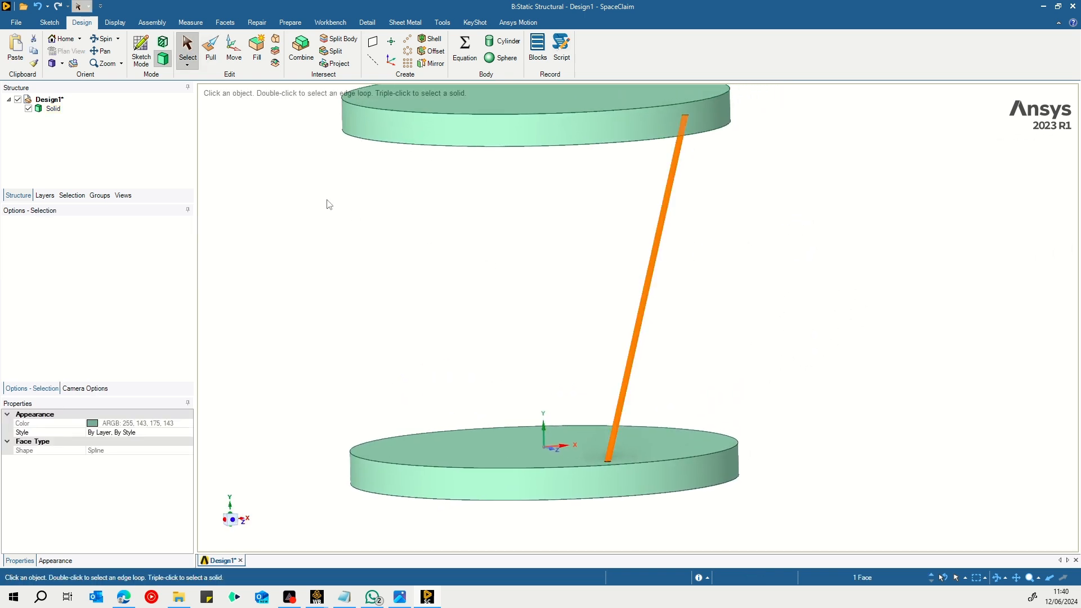
pyautogui.click(408, 51)
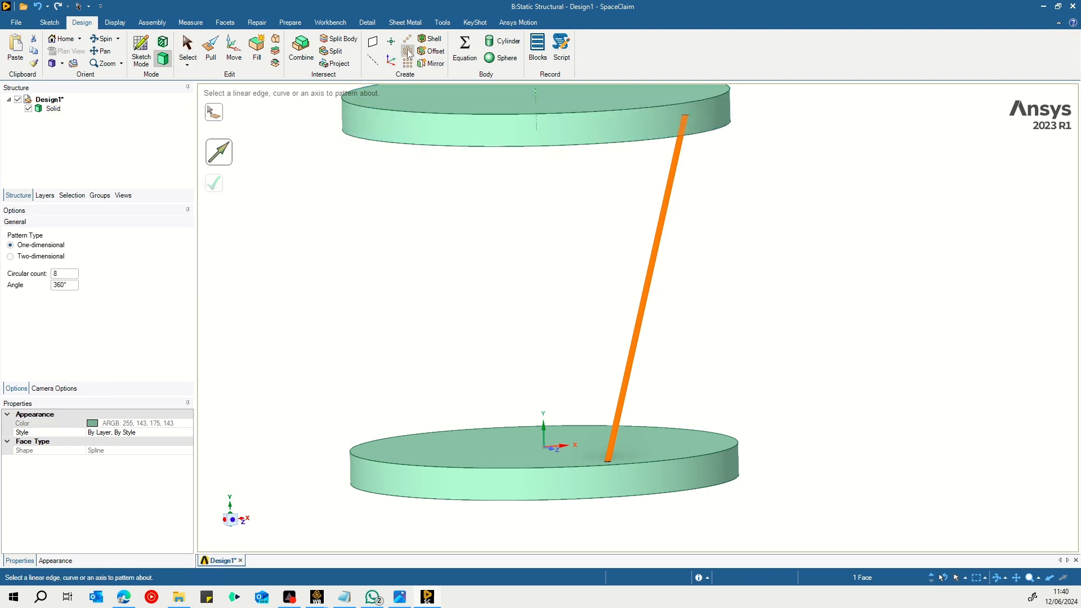
pyautogui.click(541, 430)
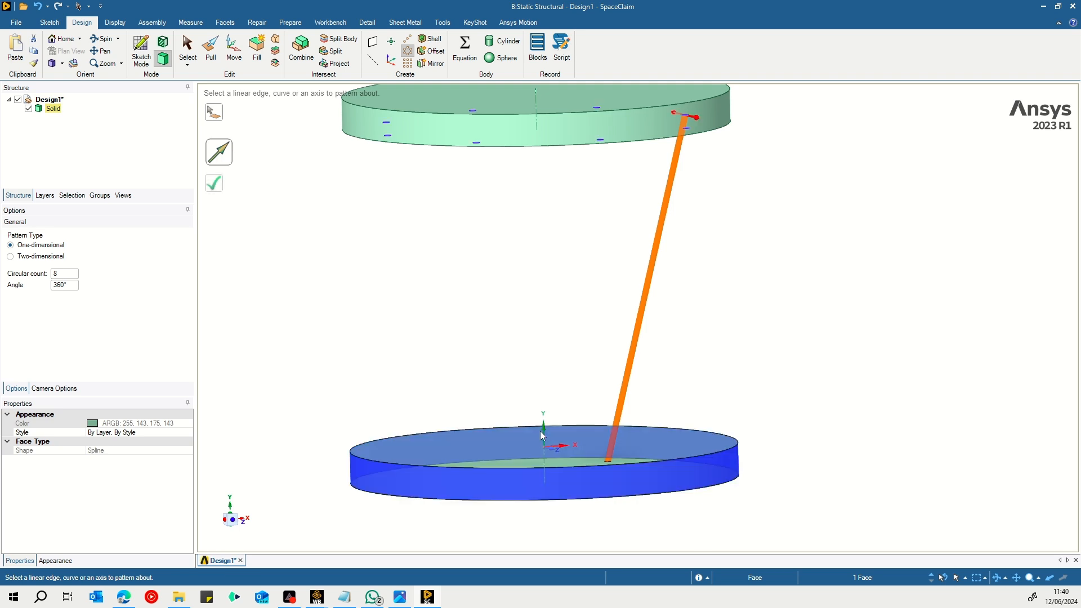
pyautogui.click(214, 183)
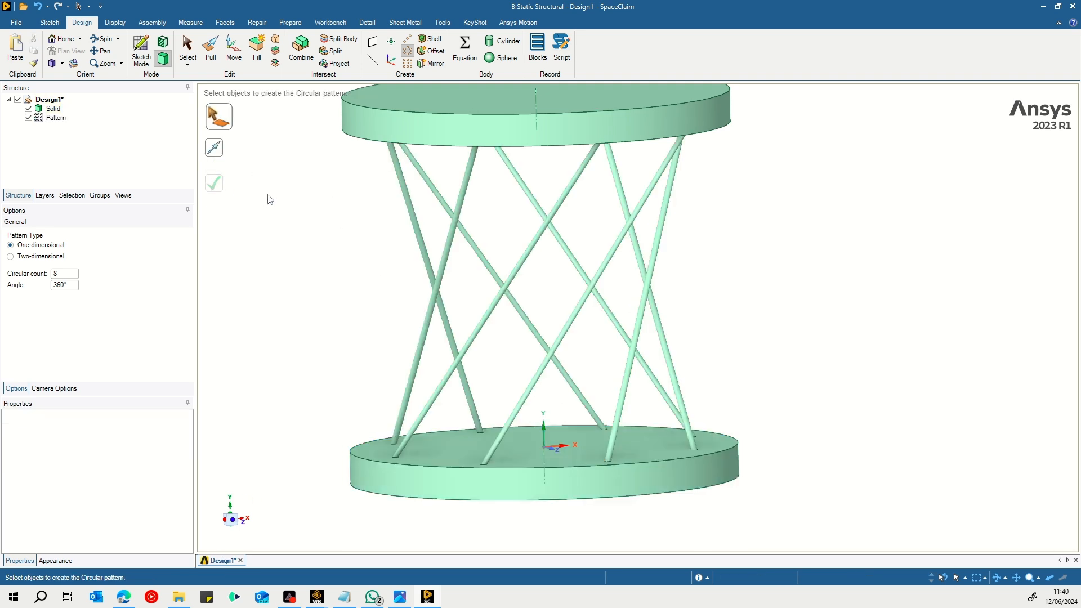
# Create a driving-dimension parameter from the circular pattern's count.
pyautogui.moveTo(811, 291)
pyautogui.mouseDown(button='middle')
pyautogui.moveTo(957, 267)
pyautogui.moveTo(832, 270)
pyautogui.moveTo(813, 256)
pyautogui.moveTo(862, 266)
pyautogui.mouseUp(button='middle')
pyautogui.scroll(-4, 799, 235)
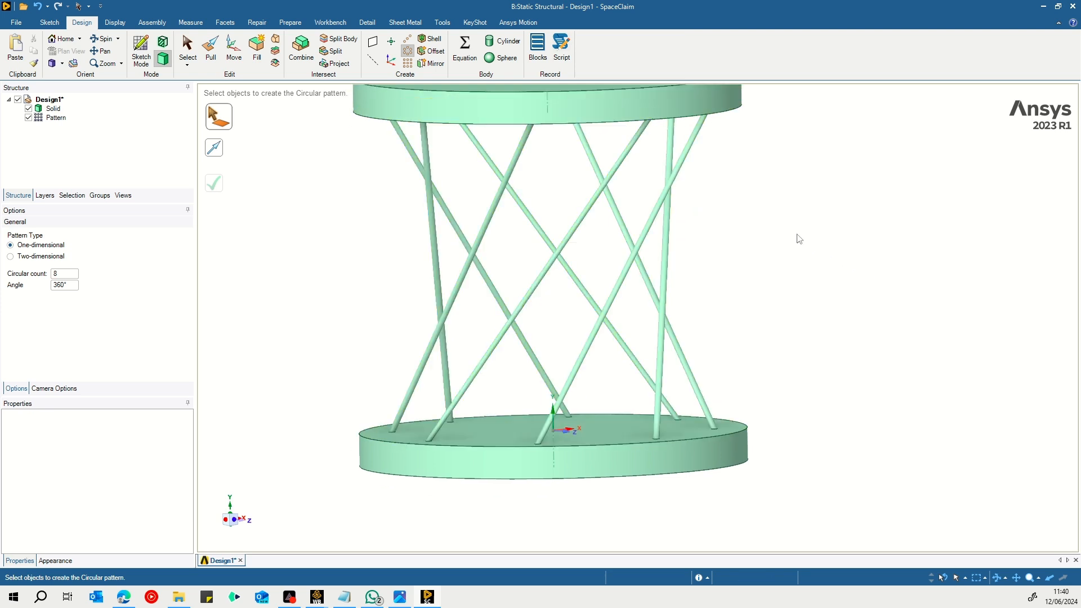
pyautogui.keyDown('shift'); pyautogui.moveTo(855, 182); pyautogui.dragTo(753, 239, button='middle'); pyautogui.keyUp('shift')
pyautogui.scroll(1, 719, 266)
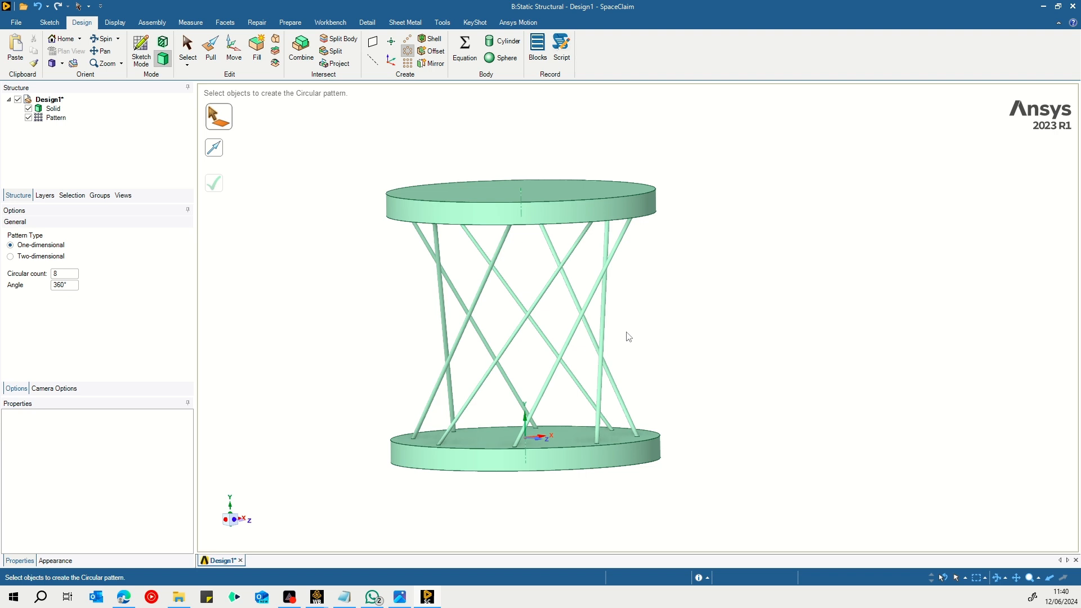
pyautogui.click(101, 196)
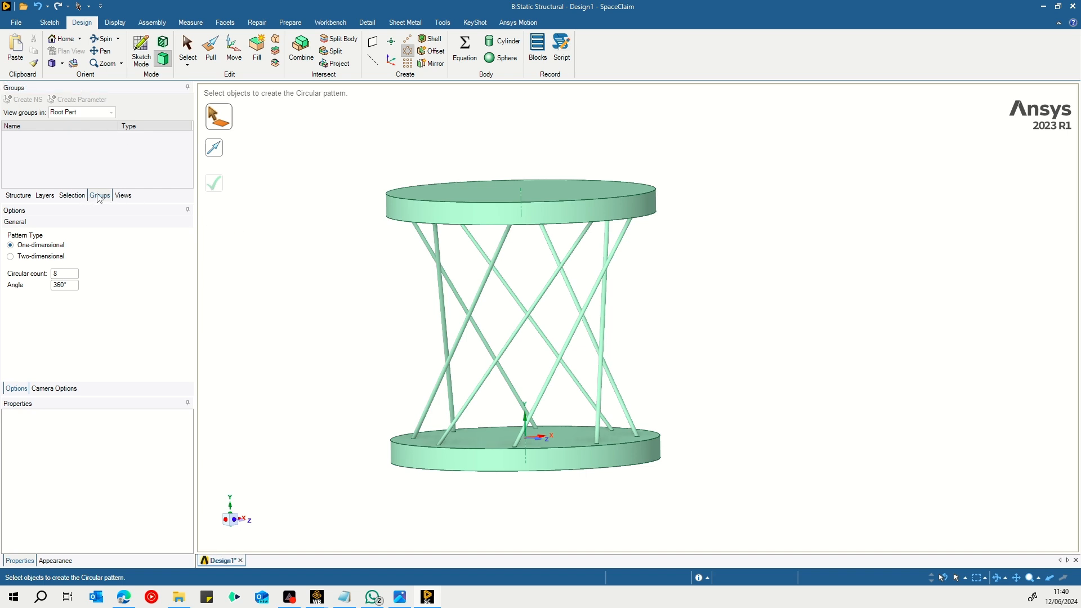
pyautogui.click(605, 329)
pyautogui.press('Escape')
pyautogui.press('Escape')
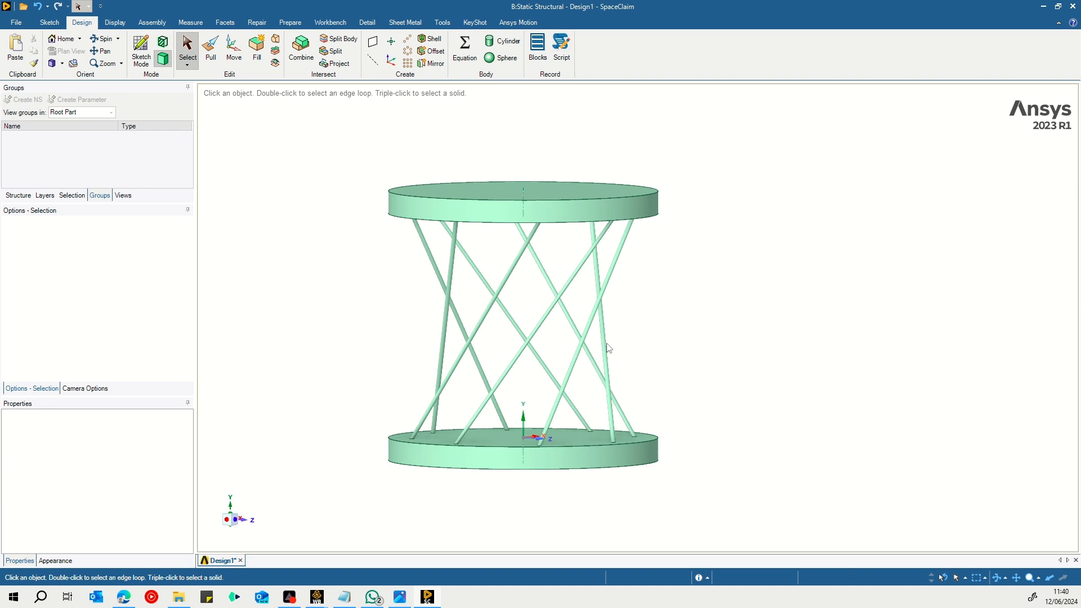
pyautogui.click(606, 347)
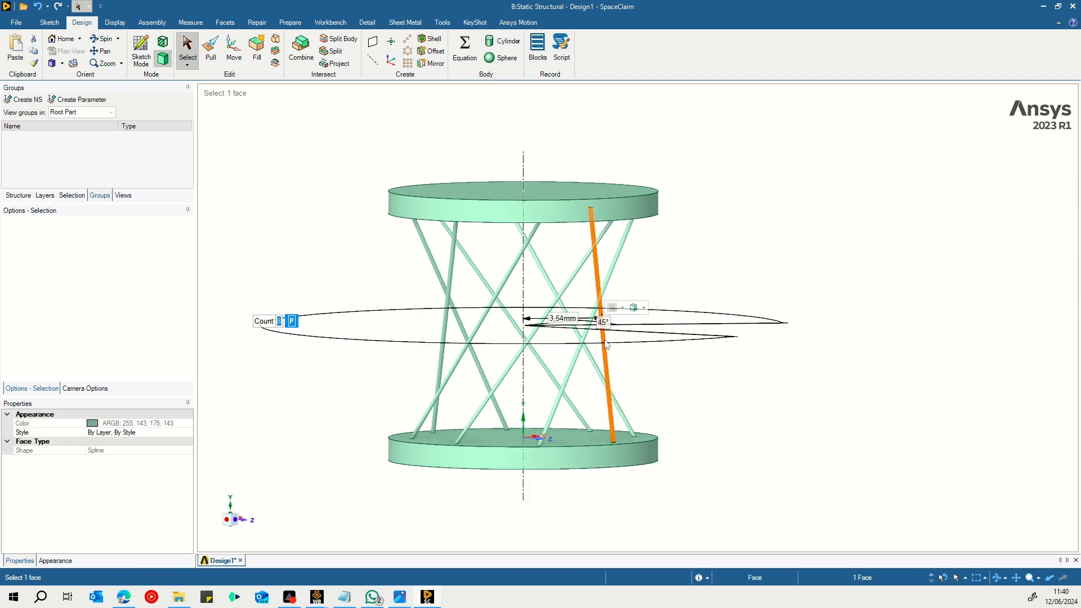
pyautogui.click(293, 322)
pyautogui.click(175, 150)
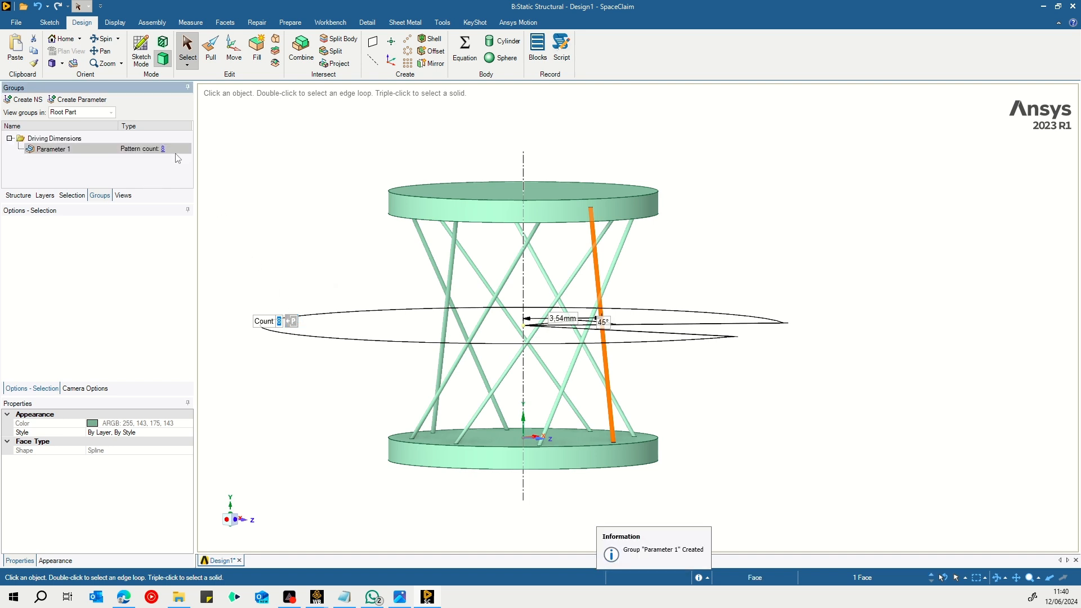
# Set the rod pattern's count parameter to 10.
pyautogui.click(163, 150)
pyautogui.write('10')
pyautogui.press('Return')
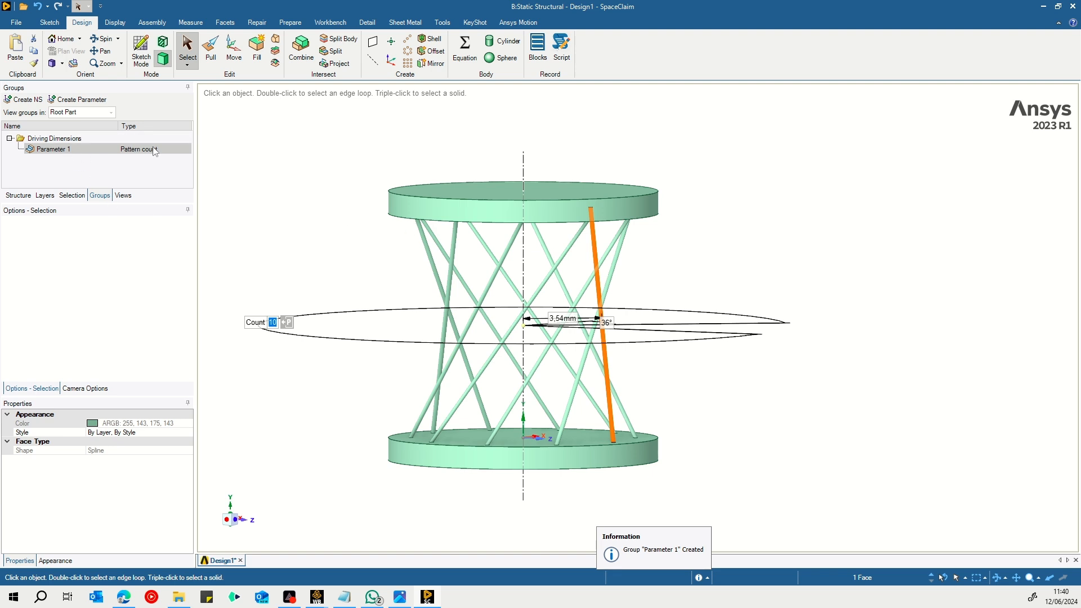
# Set the rod pattern's count parameter to 4 and inspect the rods between the discs.
pyautogui.click(168, 150)
pyautogui.write('8')
pyautogui.press('Return')
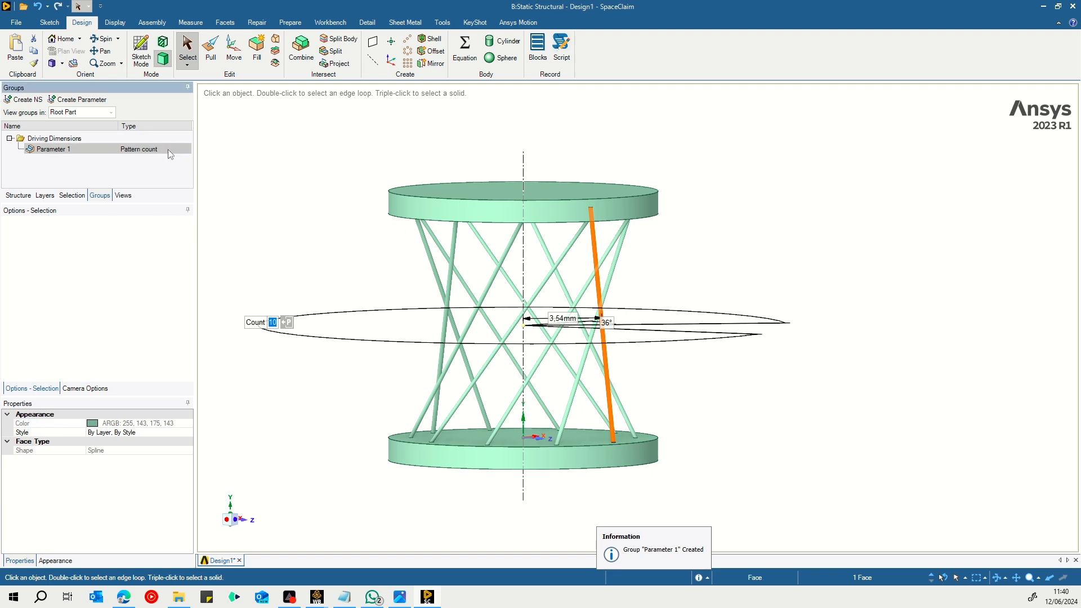
pyautogui.moveTo(779, 330); pyautogui.dragTo(686, 334, button='middle')
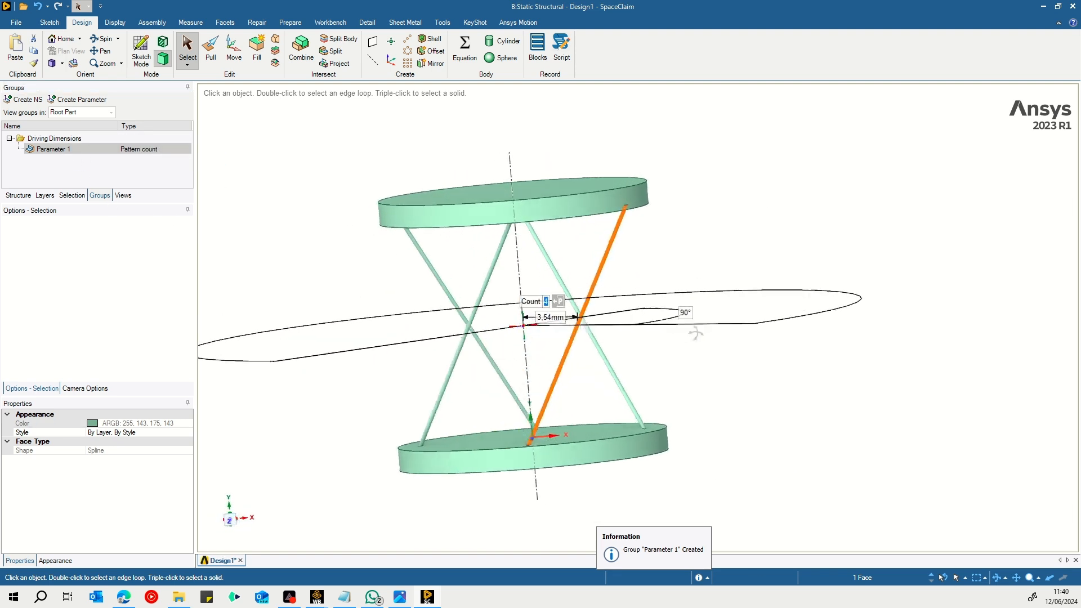
pyautogui.click(821, 389)
pyautogui.moveTo(803, 389)
pyautogui.mouseDown(button='middle')
pyautogui.moveTo(887, 374)
pyautogui.moveTo(1011, 385)
pyautogui.moveTo(883, 345)
pyautogui.moveTo(640, 338)
pyautogui.moveTo(608, 311)
pyautogui.moveTo(538, 315)
pyautogui.mouseUp(button='middle')
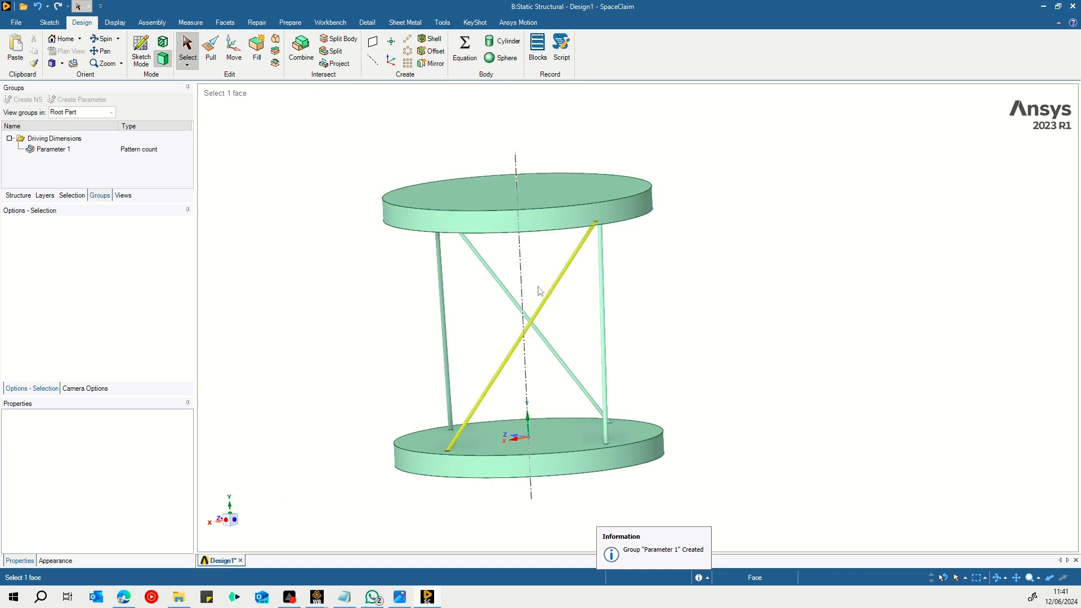
# Set the rod pattern's count parameter to 100 and inspect the model from another side.
pyautogui.click(168, 153)
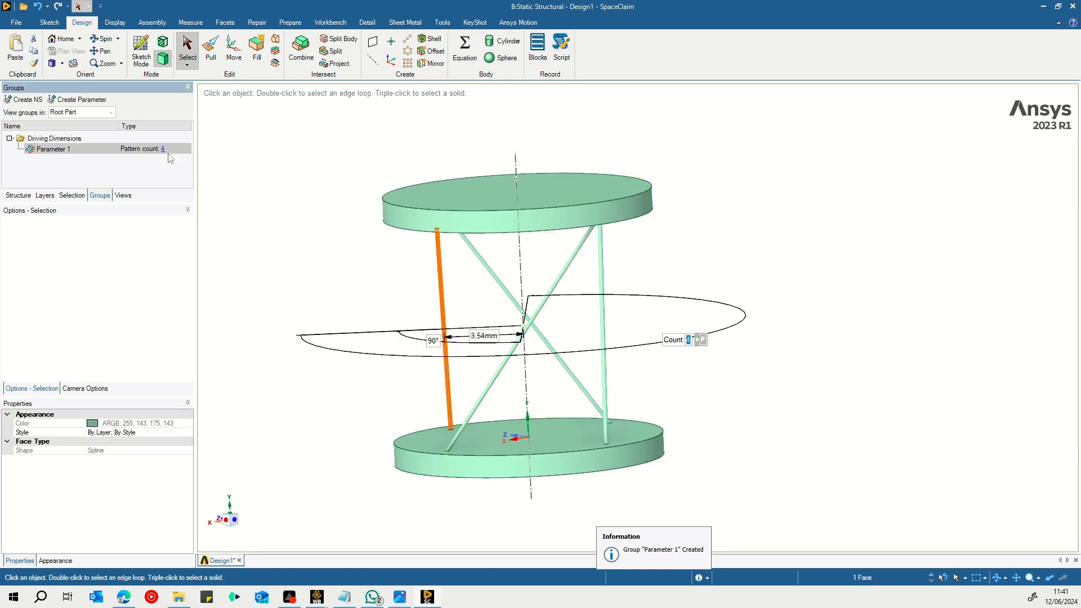
pyautogui.click(163, 150)
pyautogui.press('Return')
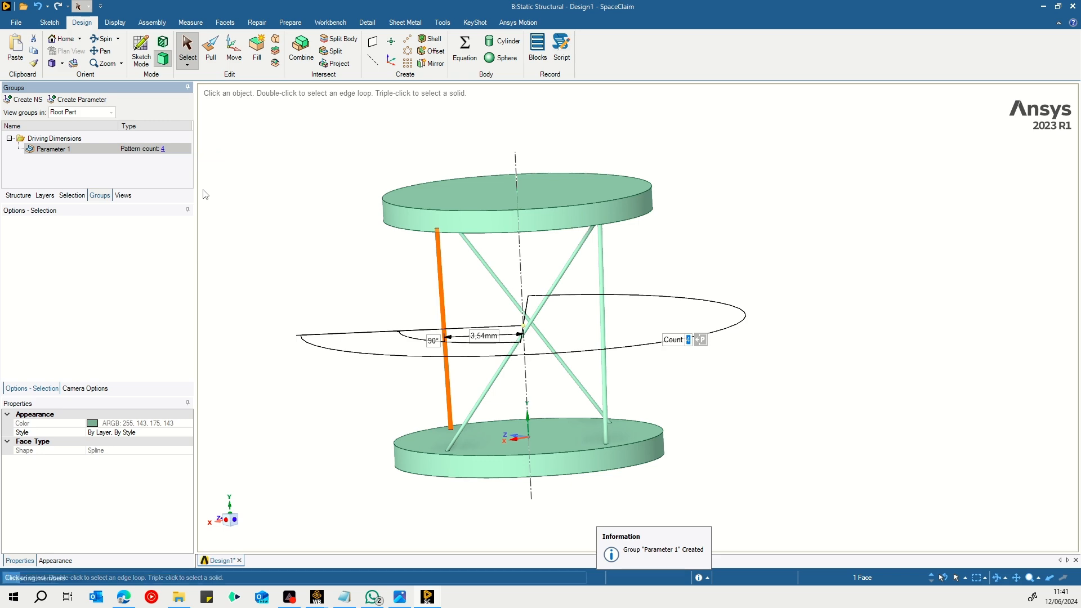
pyautogui.moveTo(784, 379); pyautogui.dragTo(601, 281, button='middle')
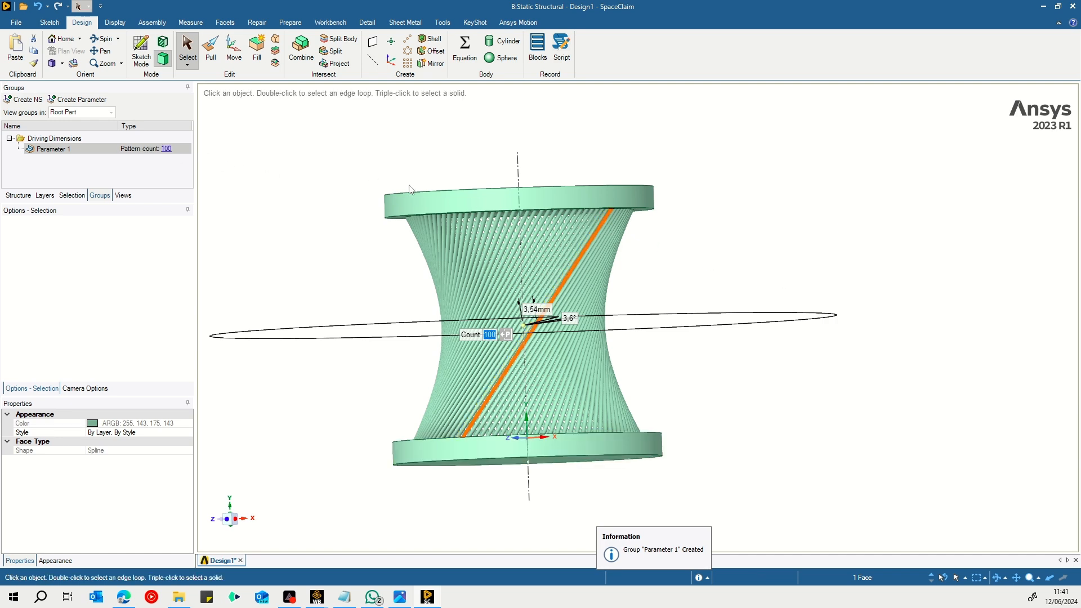
# Set the rod pattern's count parameter to 4 and rename the parameter Numero de hastes.
pyautogui.click(168, 150)
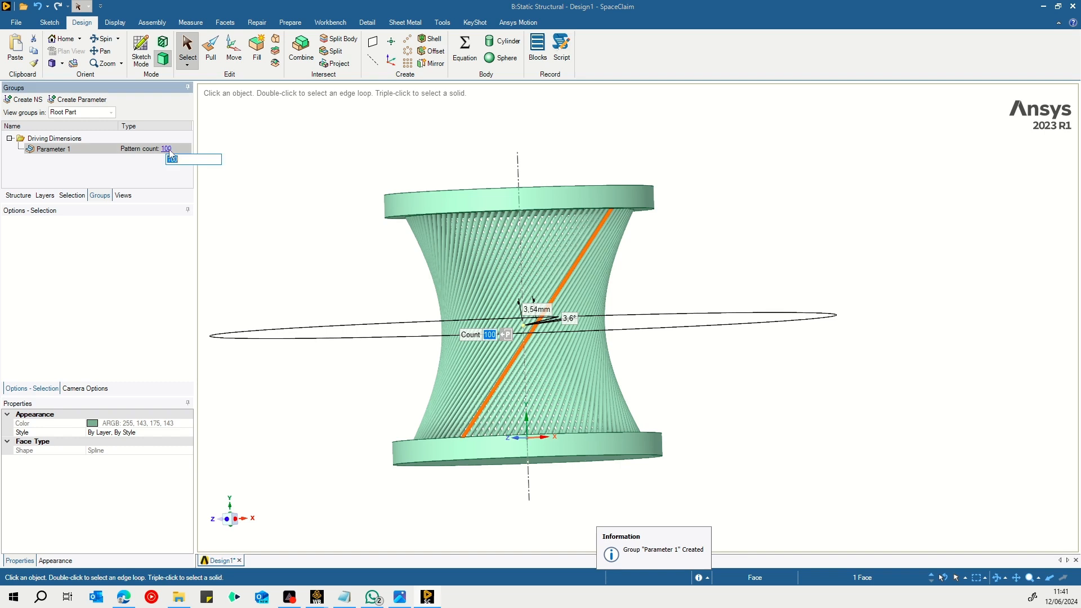
pyautogui.moveTo(336, 385); pyautogui.dragTo(376, 402, button='middle')
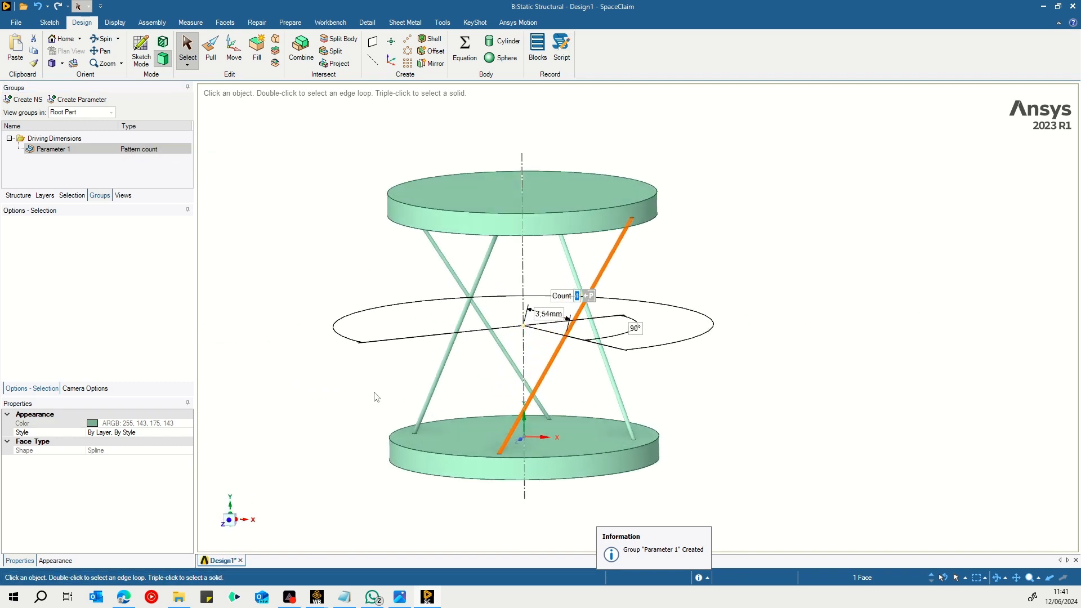
pyautogui.click(52, 150)
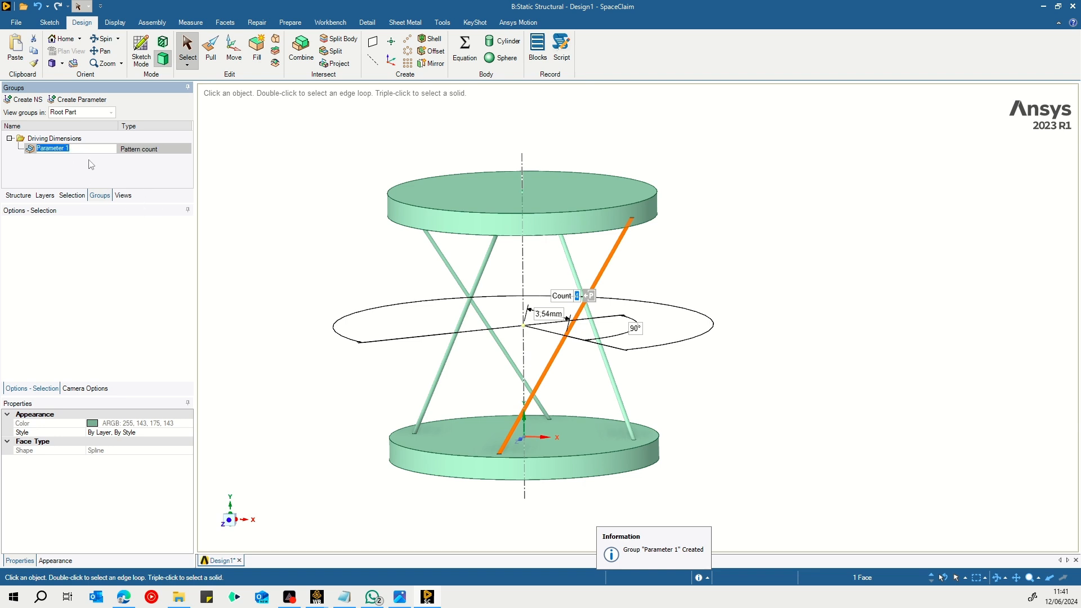
pyautogui.write('Nu')
pyautogui.click(228, 178)
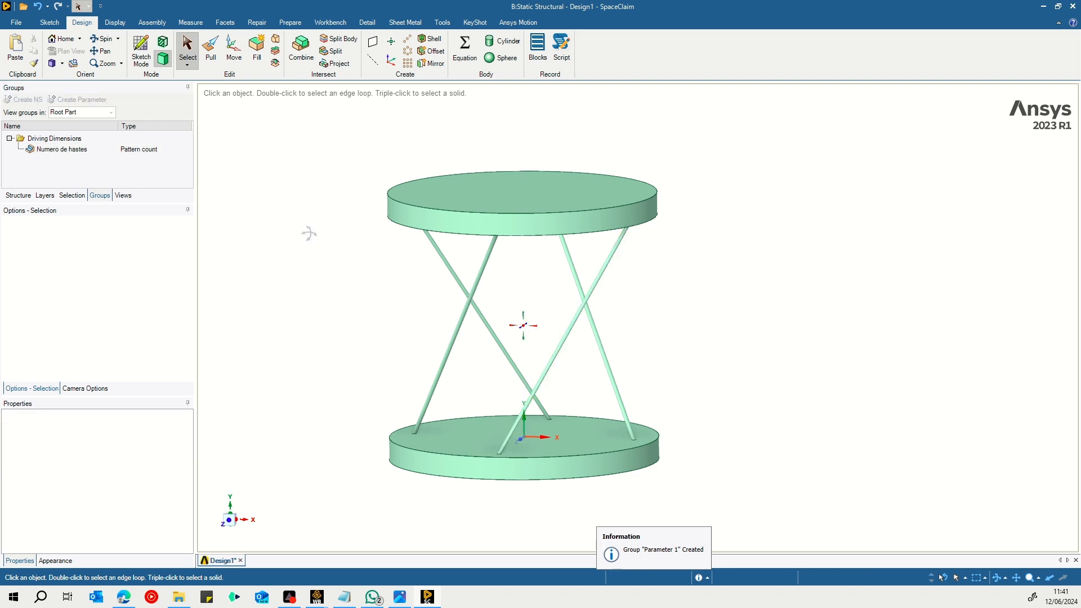
pyautogui.moveTo(310, 232); pyautogui.dragTo(297, 218, button='middle')
pyautogui.moveTo(657, 212); pyautogui.dragTo(747, 232, button='middle')
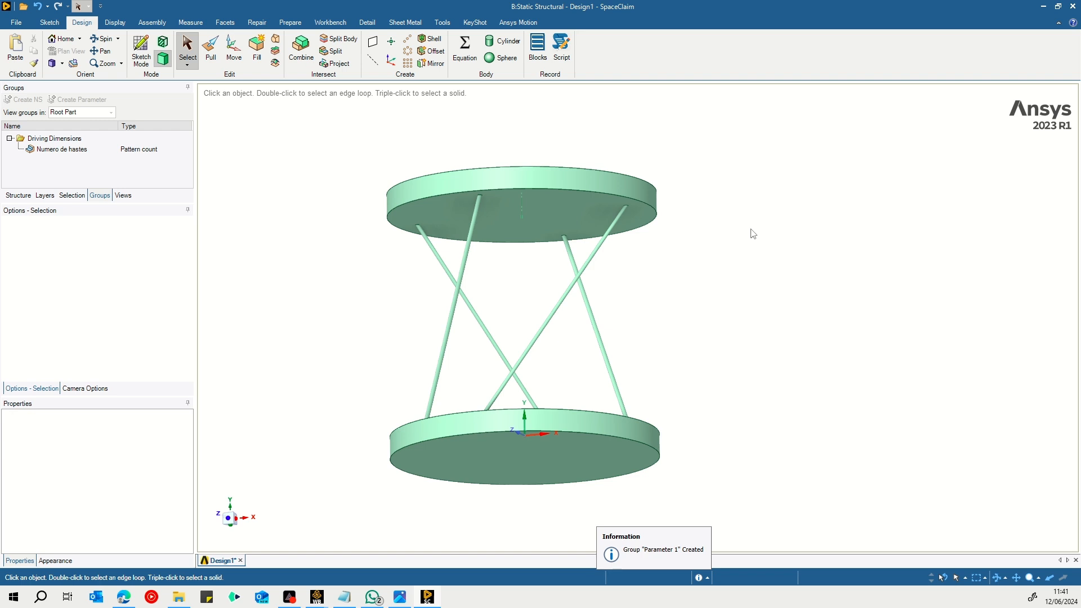
pyautogui.moveTo(783, 256); pyautogui.dragTo(762, 273, button='middle')
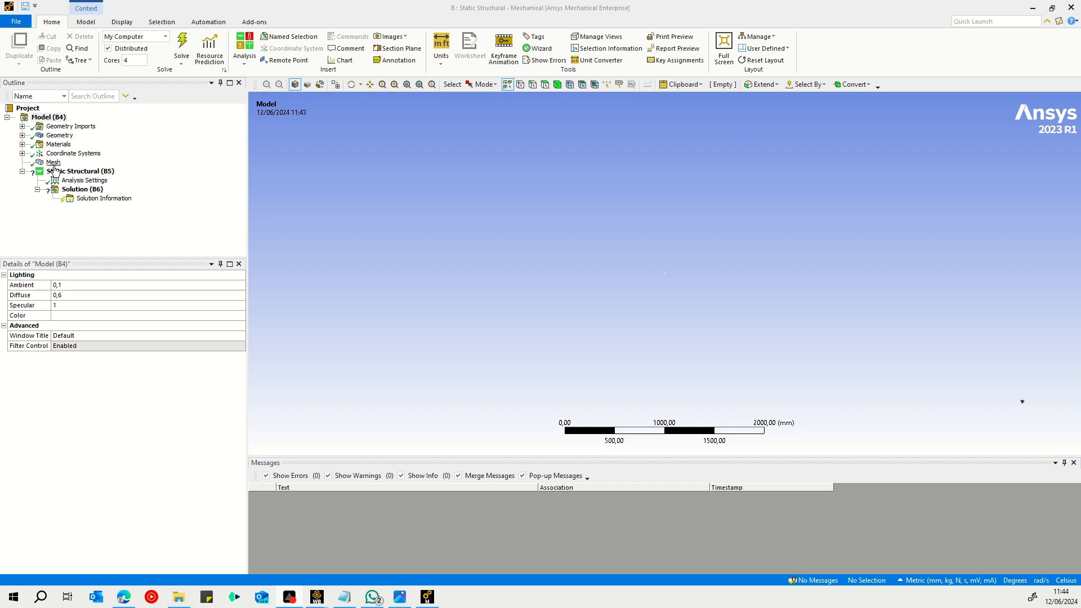
# In Mechanical, insert a pressure load in the static structural analysis and scope it to the upper disc's top face.
pyautogui.click(22, 144)
pyautogui.click(23, 145)
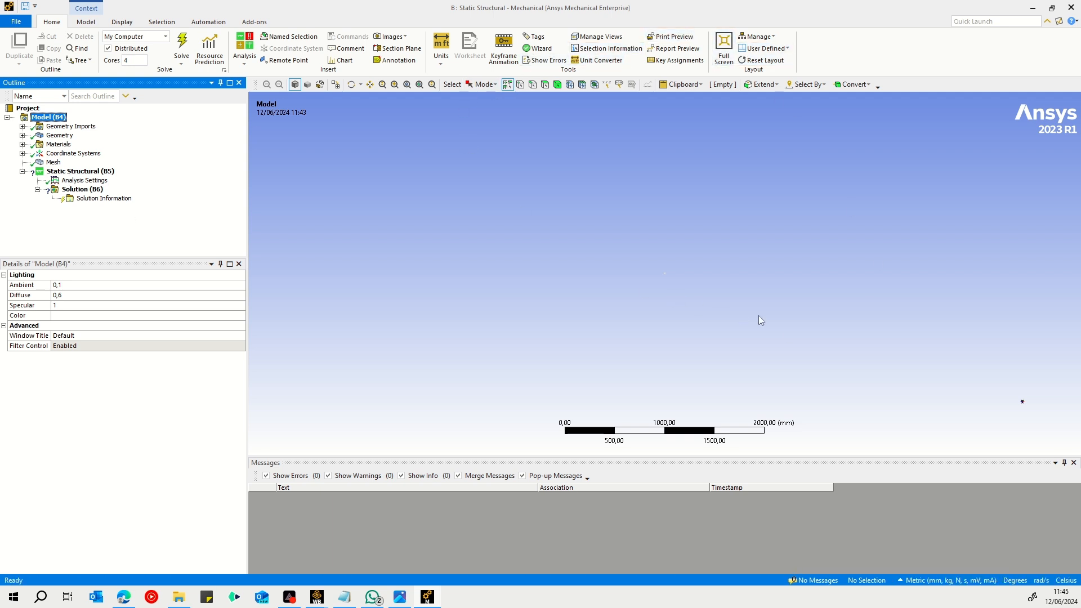
pyautogui.click(407, 86)
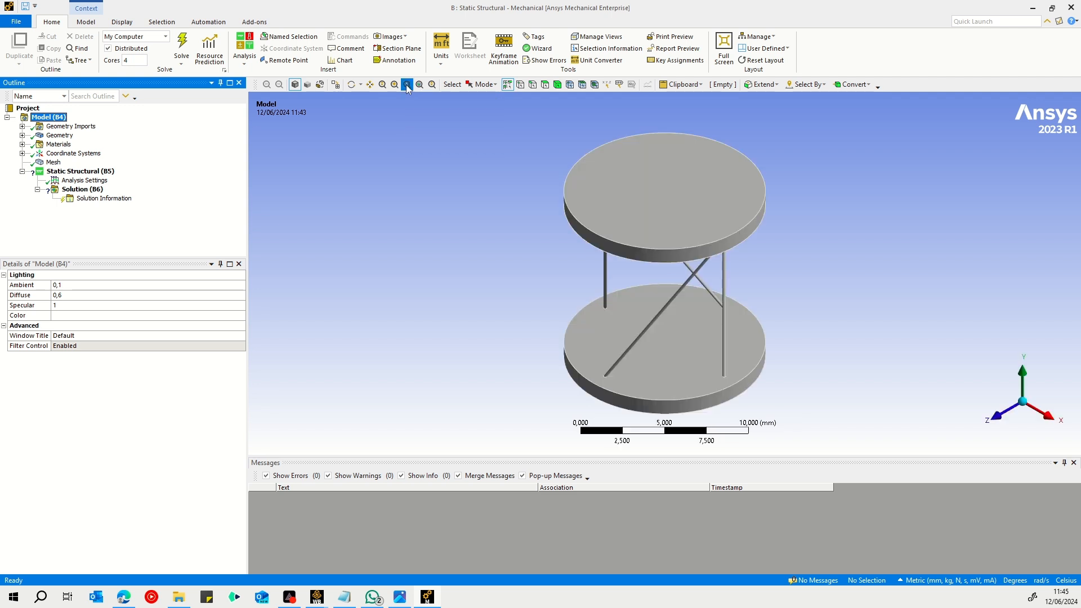
pyautogui.moveTo(778, 157); pyautogui.dragTo(738, 189)
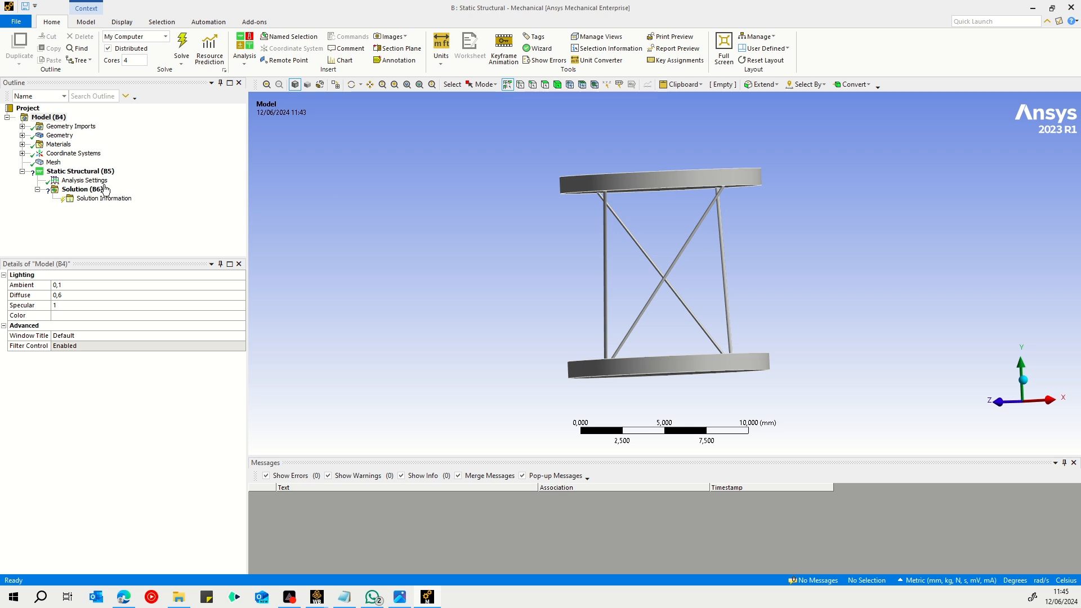
pyautogui.click(62, 171)
pyautogui.rightClick(61, 172)
pyautogui.moveTo(121, 183)
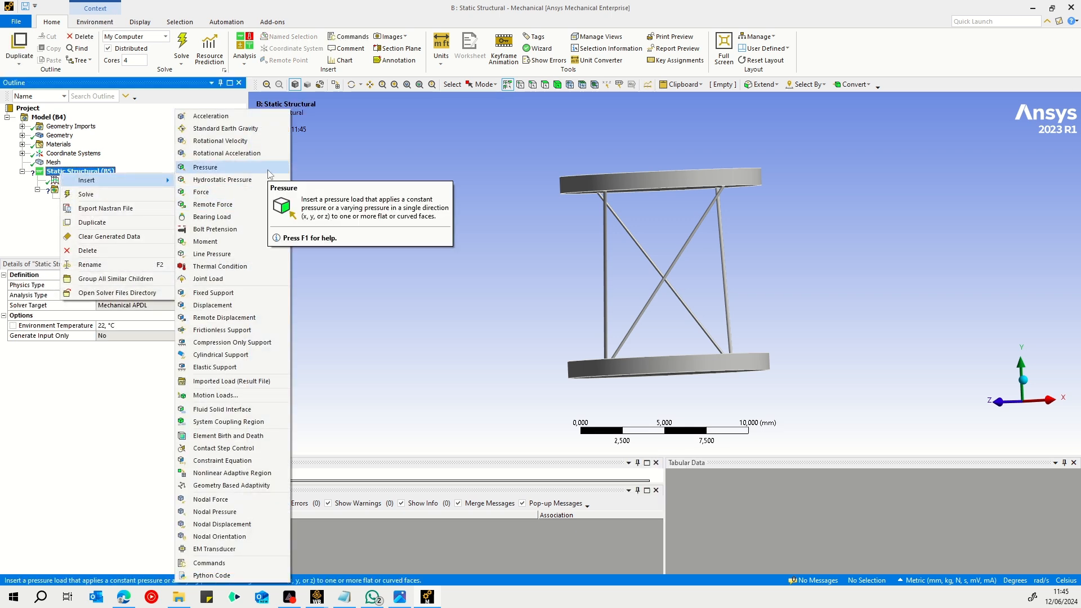
pyautogui.click(249, 171)
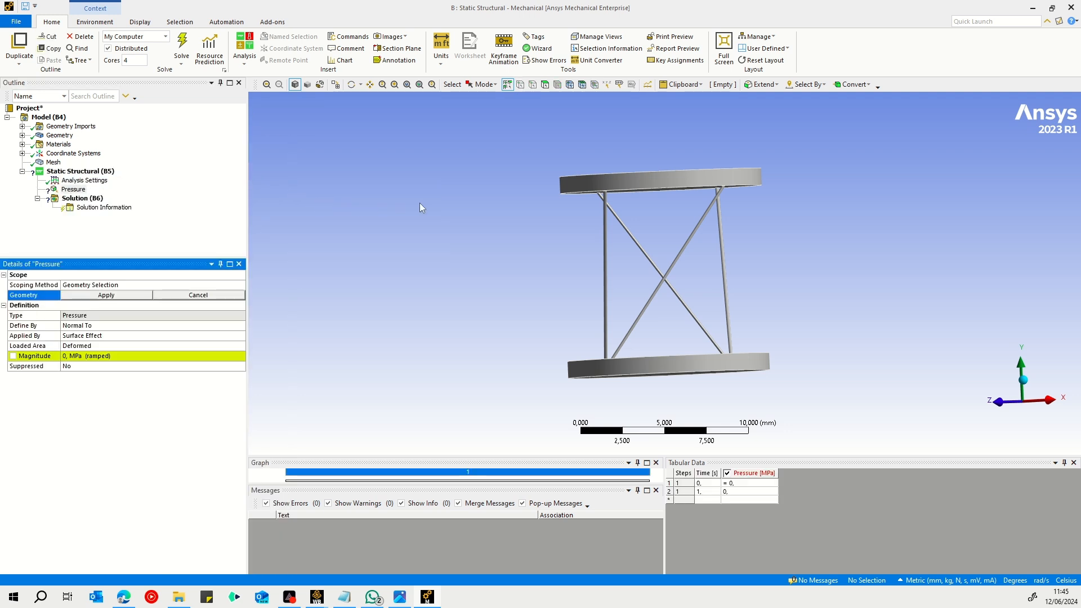
pyautogui.moveTo(506, 193); pyautogui.dragTo(511, 225, button='middle')
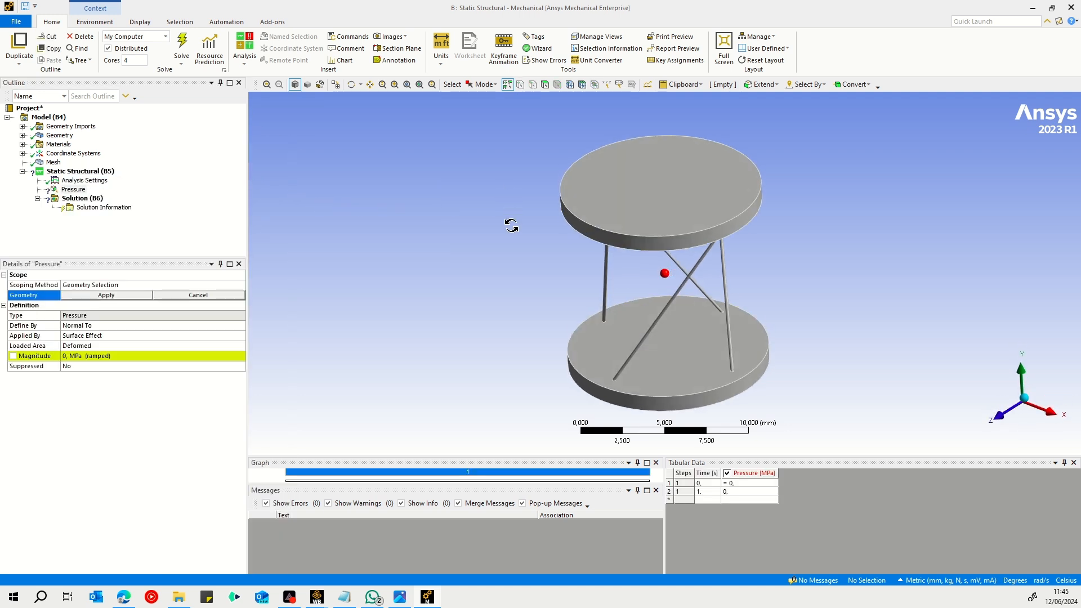
pyautogui.click(619, 210)
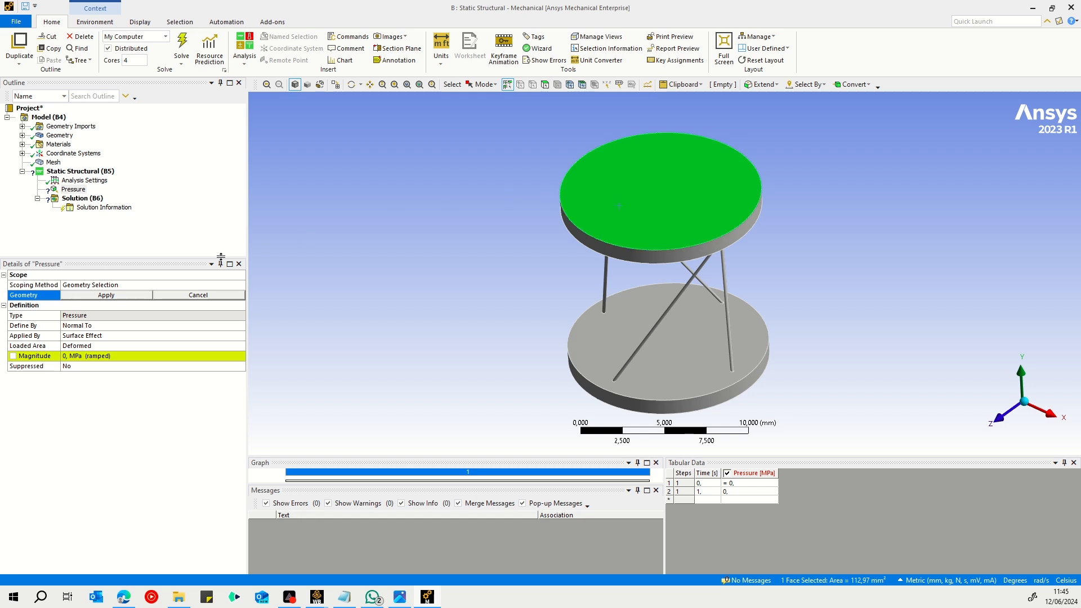
pyautogui.click(102, 297)
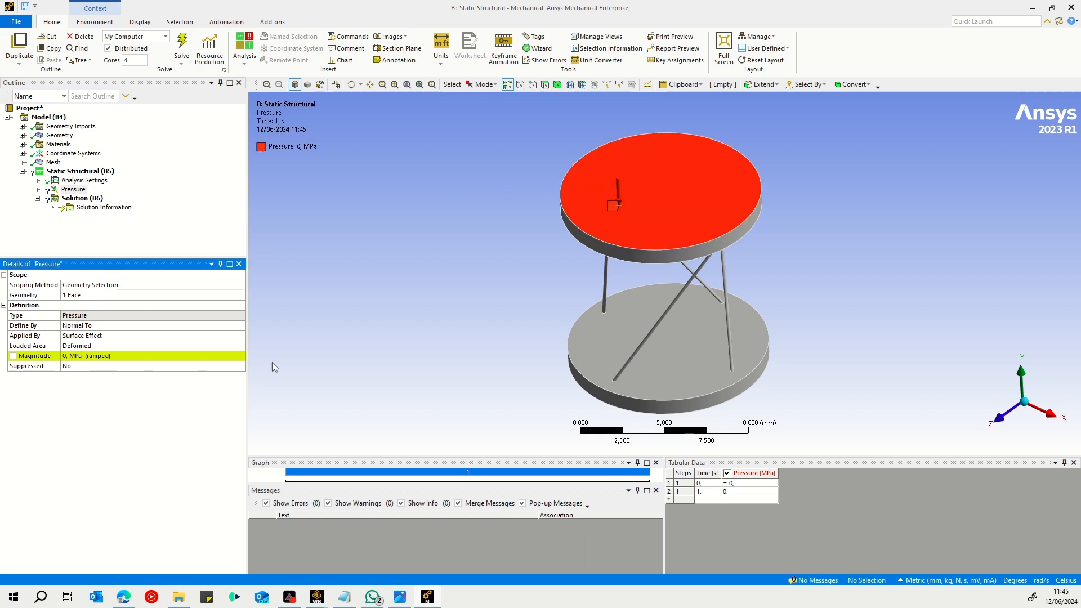
# Set the pressure's magnitude to 1 MPa, defined normal to the face.
pyautogui.moveTo(389, 369); pyautogui.dragTo(398, 304, button='middle')
pyautogui.click(183, 325)
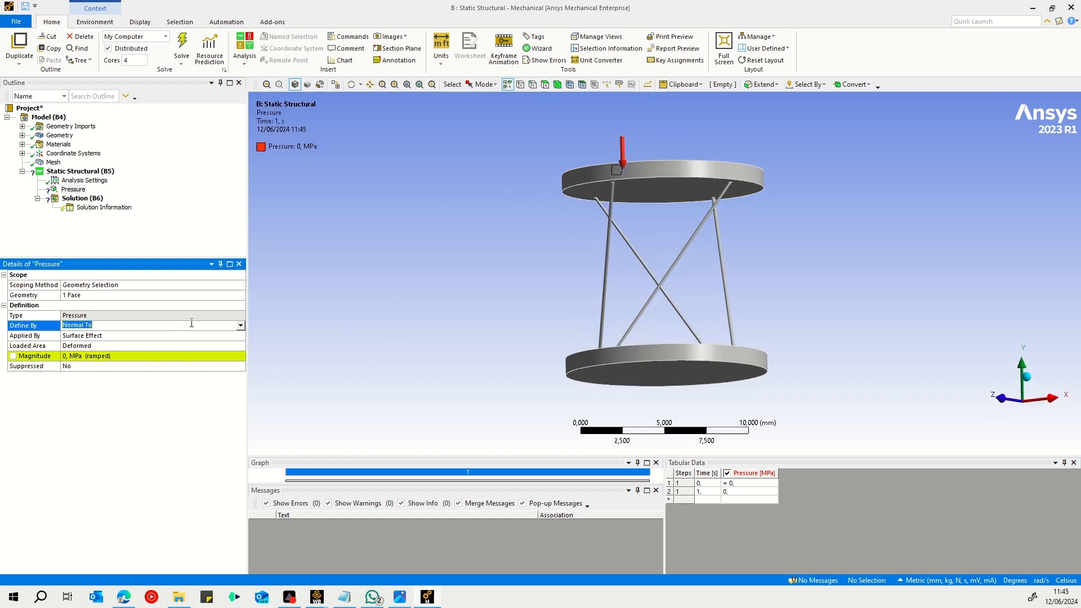
pyautogui.click(241, 326)
pyautogui.click(241, 326)
pyautogui.click(241, 326)
pyautogui.moveTo(484, 252); pyautogui.dragTo(450, 333, button='middle')
pyautogui.click(96, 356)
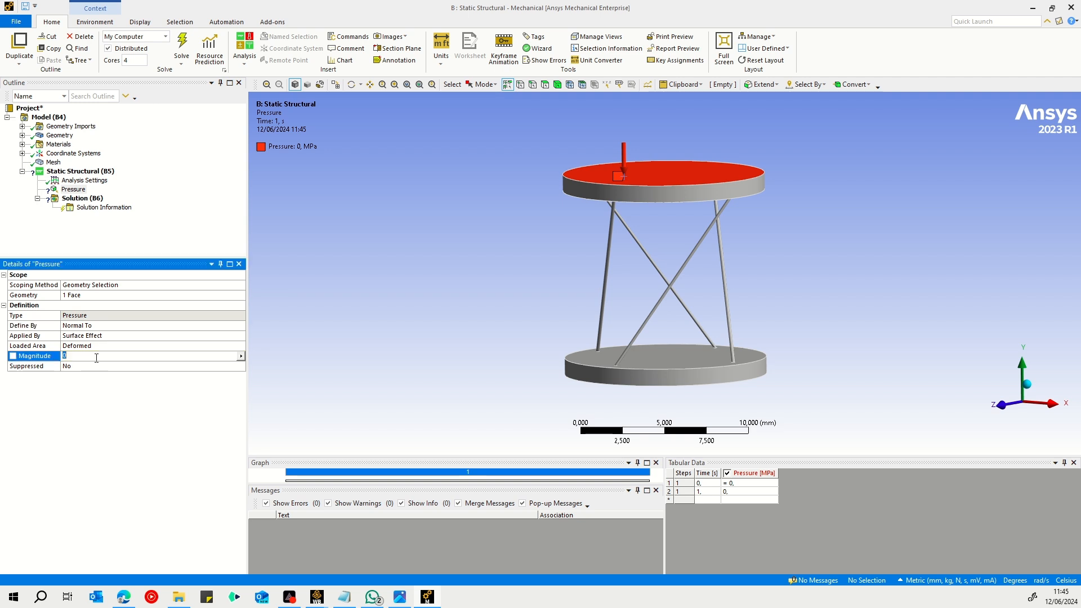
pyautogui.moveTo(386, 234); pyautogui.dragTo(391, 265, button='middle')
pyautogui.click(177, 353)
pyautogui.write('1')
pyautogui.press('Return')
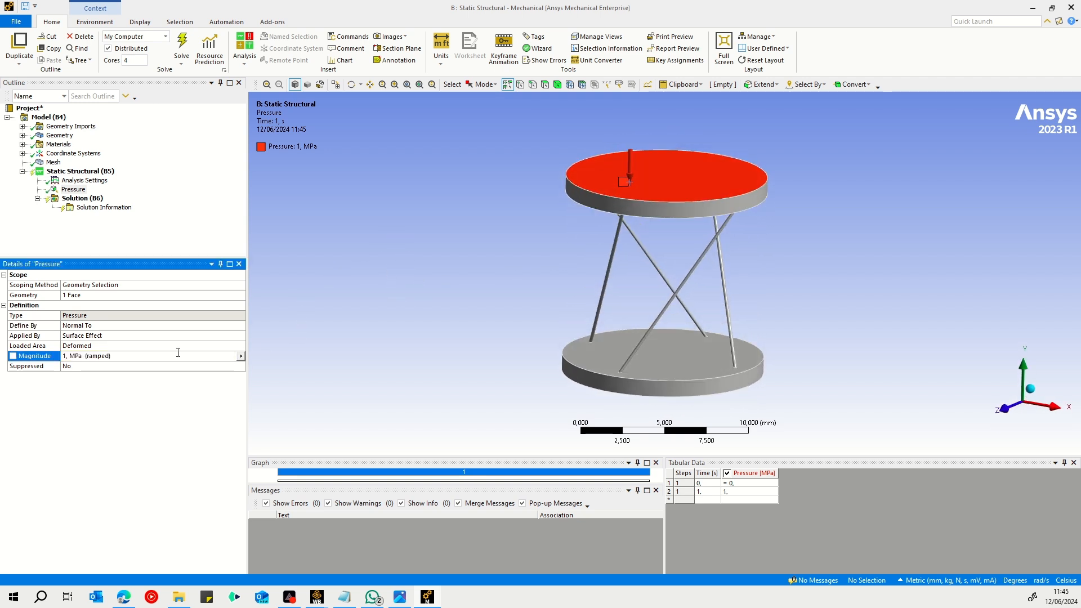
# Insert a fixed support and scope it to the underside of the lower disc.
pyautogui.rightClick(79, 171)
pyautogui.moveTo(130, 181)
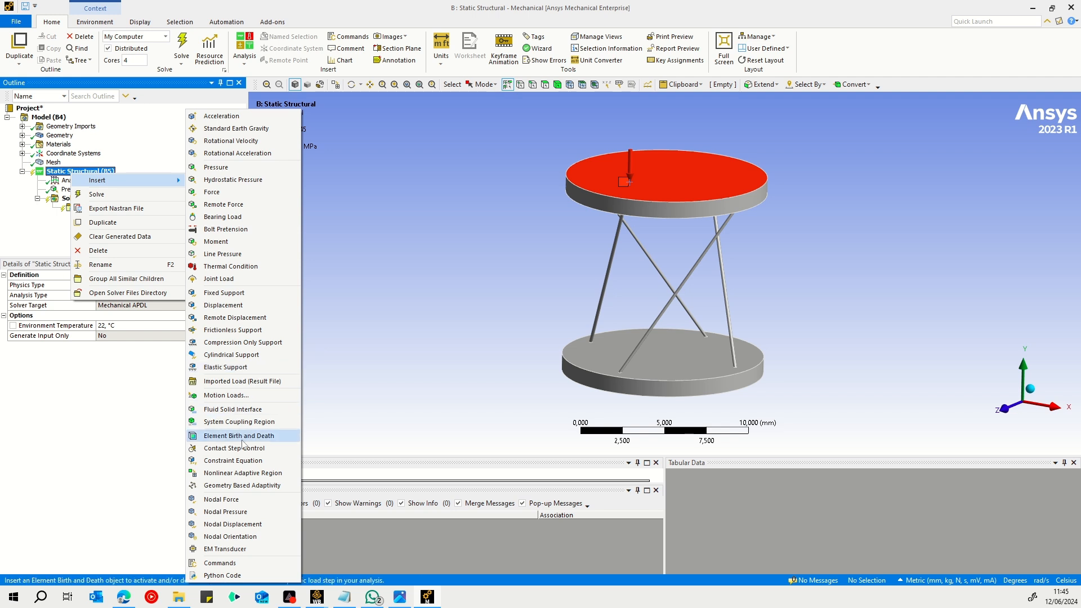
pyautogui.click(223, 295)
pyautogui.moveTo(410, 366); pyautogui.dragTo(419, 253, button='middle')
pyautogui.click(664, 351)
pyautogui.click(112, 296)
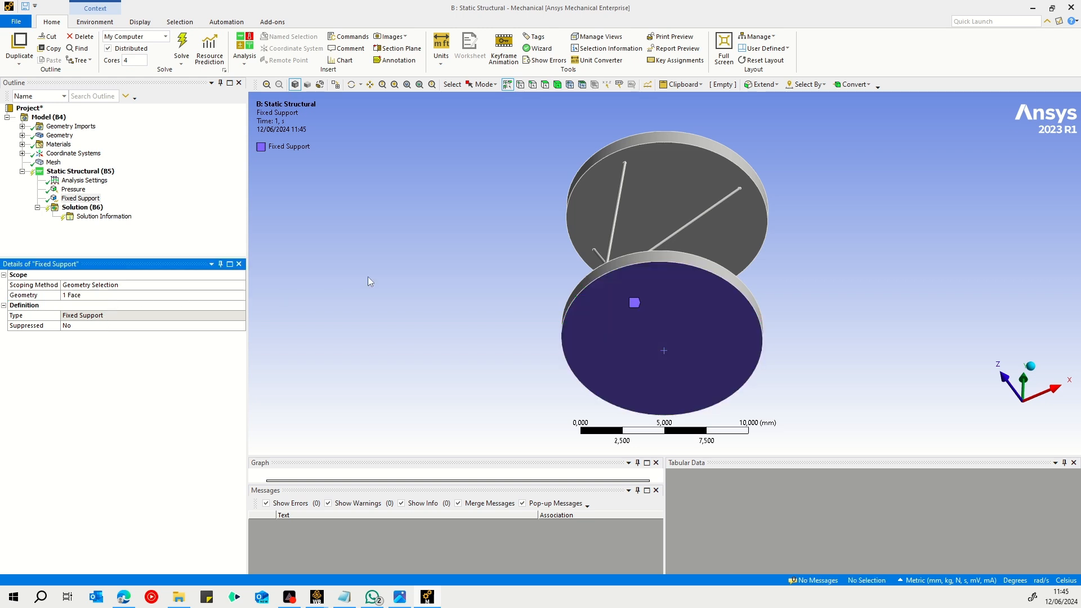
pyautogui.moveTo(398, 245); pyautogui.dragTo(374, 330, button='middle')
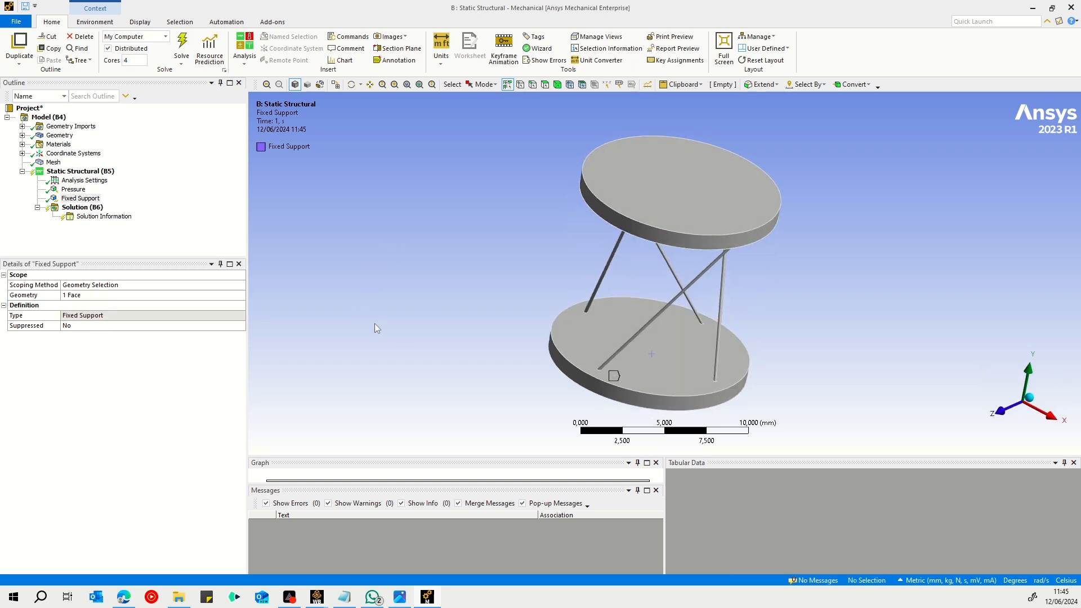
# Add a total deformation result for all bodies to the solution and solve the analysis.
pyautogui.click(78, 208)
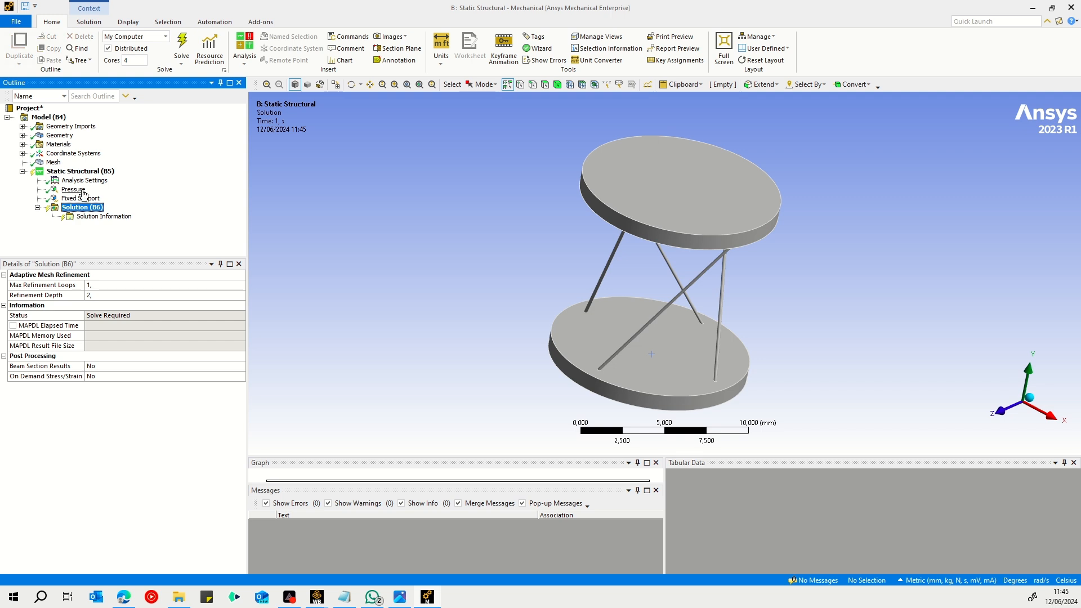
pyautogui.rightClick(93, 207)
pyautogui.moveTo(168, 214)
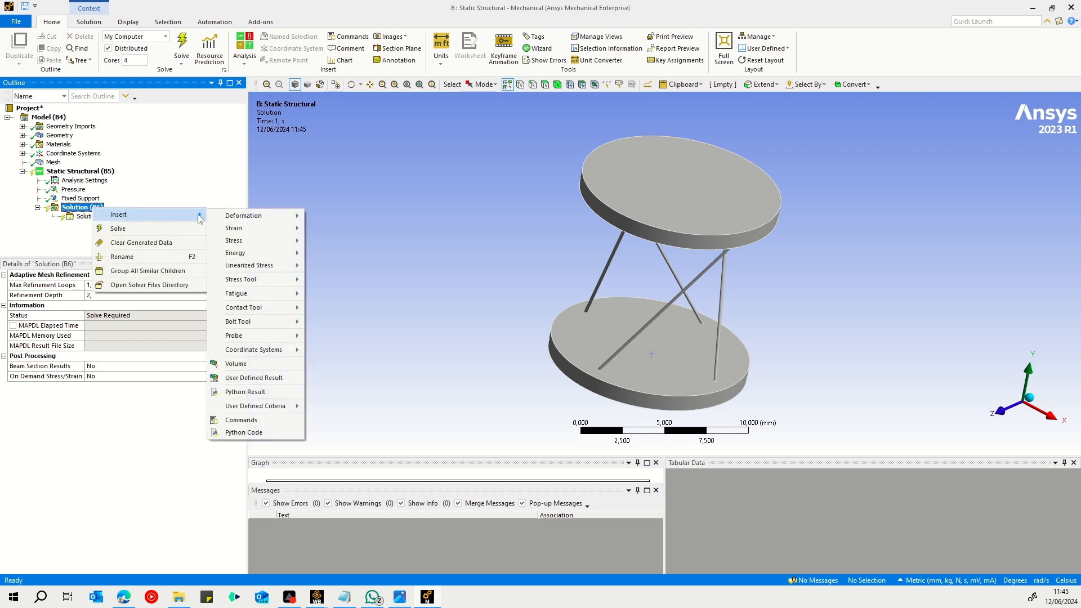
pyautogui.moveTo(248, 218)
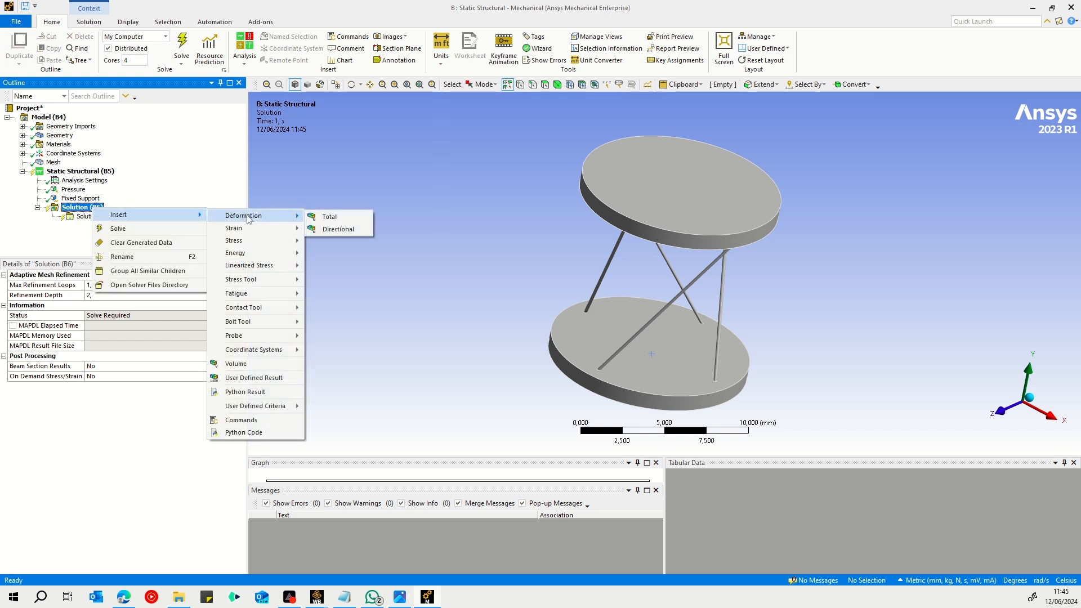
pyautogui.click(336, 218)
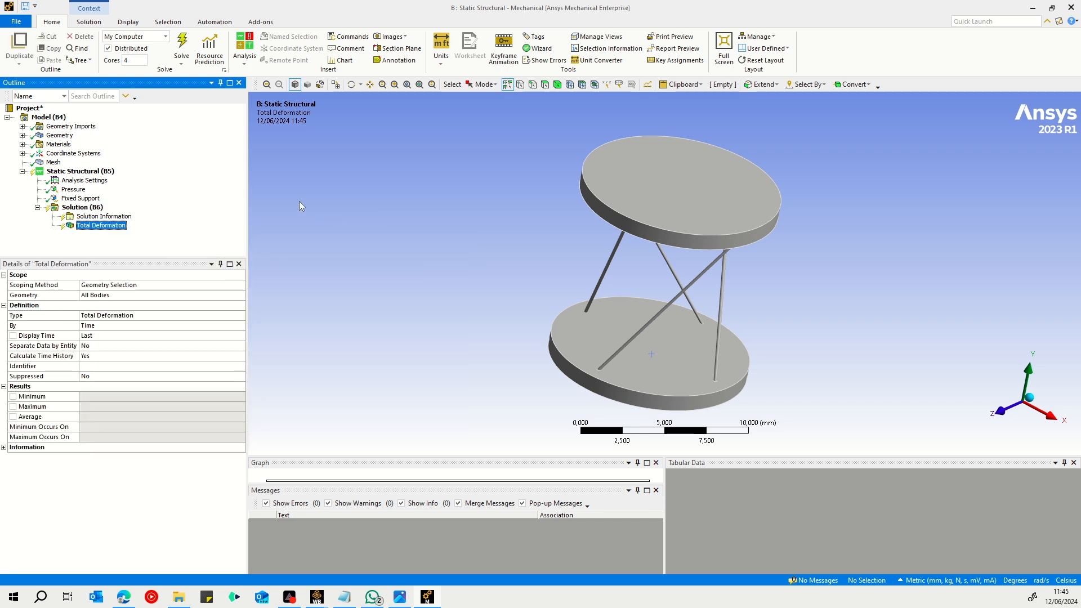
pyautogui.press('F5')
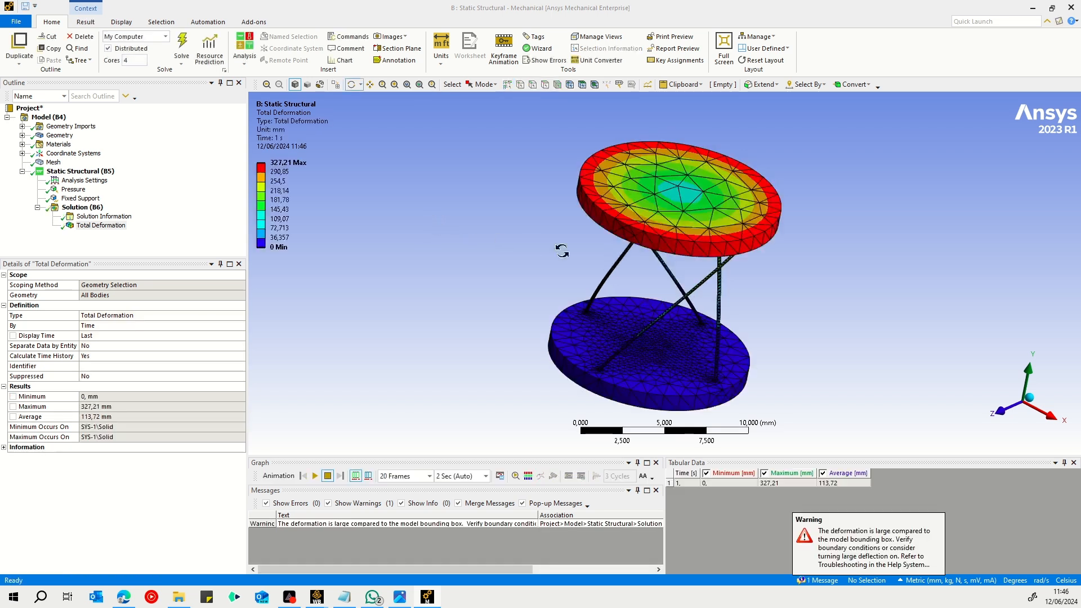
# Animate the total deformation result, view it from another side and pause the animation.
pyautogui.moveTo(946, 281); pyautogui.dragTo(507, 186)
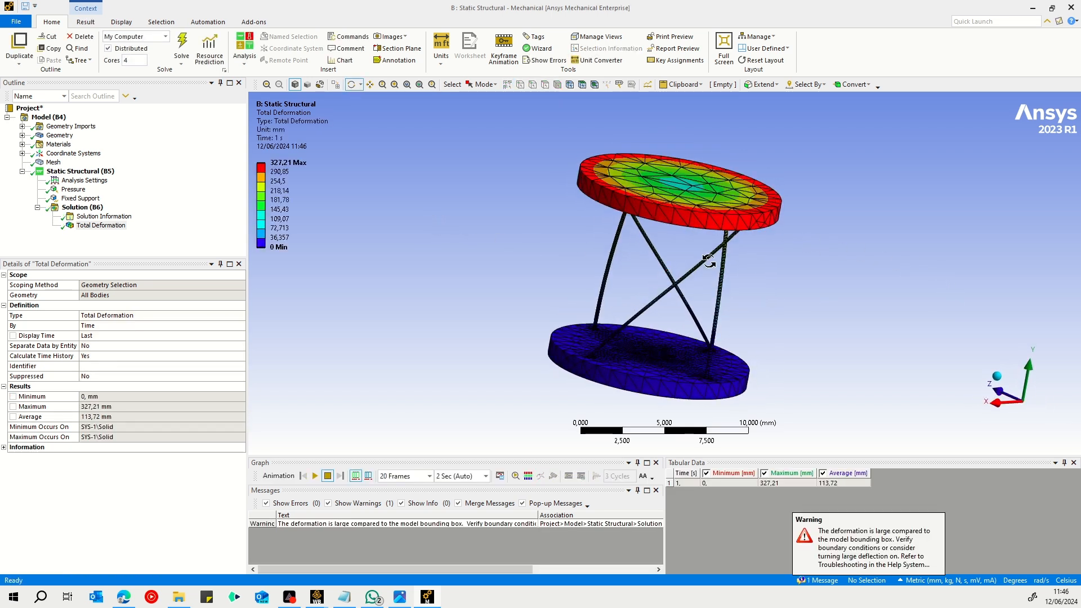
pyautogui.click(315, 475)
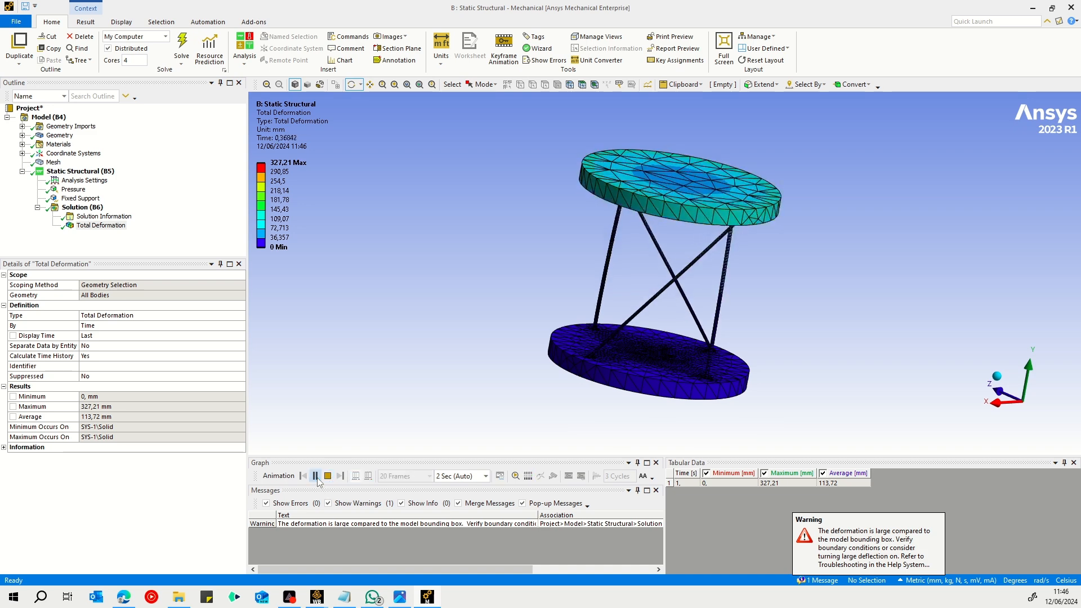
pyautogui.moveTo(755, 315); pyautogui.dragTo(977, 273)
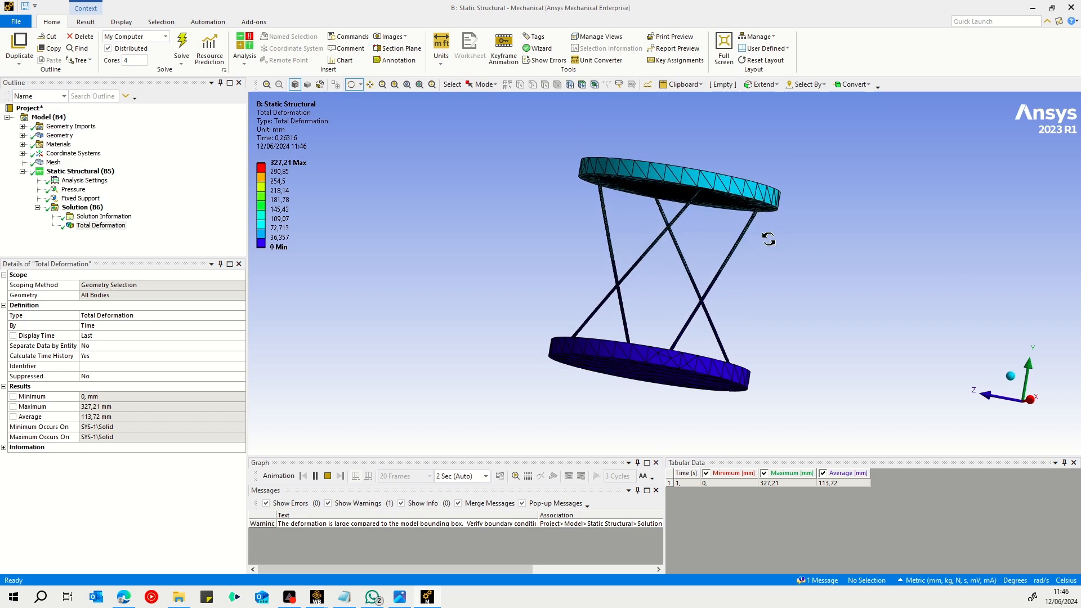
pyautogui.click(315, 475)
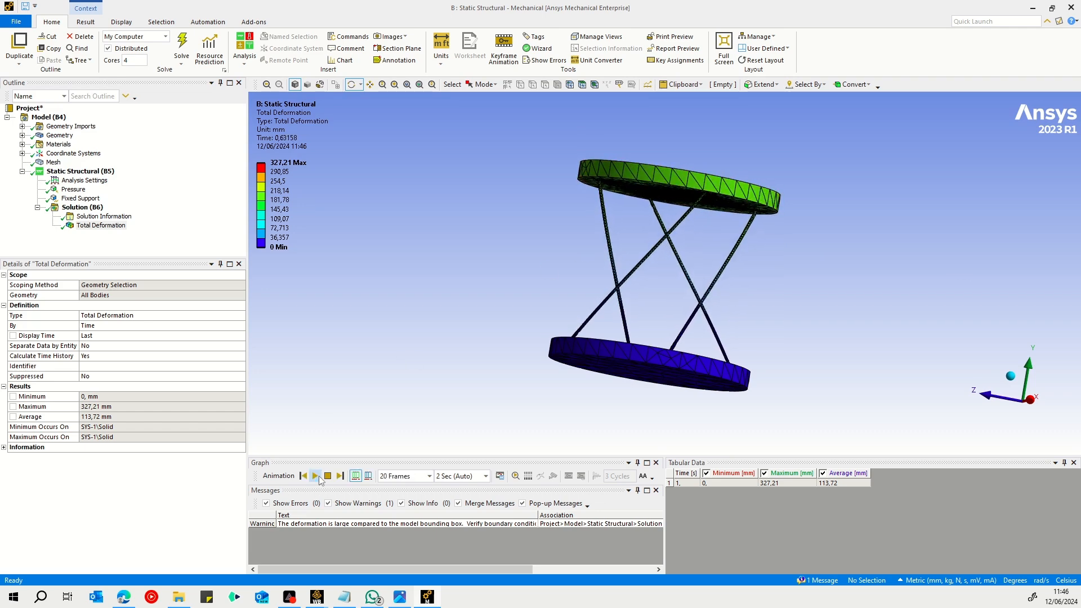
# Examine the paused deformation of the rods and discs up close and from several angles.
pyautogui.scroll(6, 796, 272)
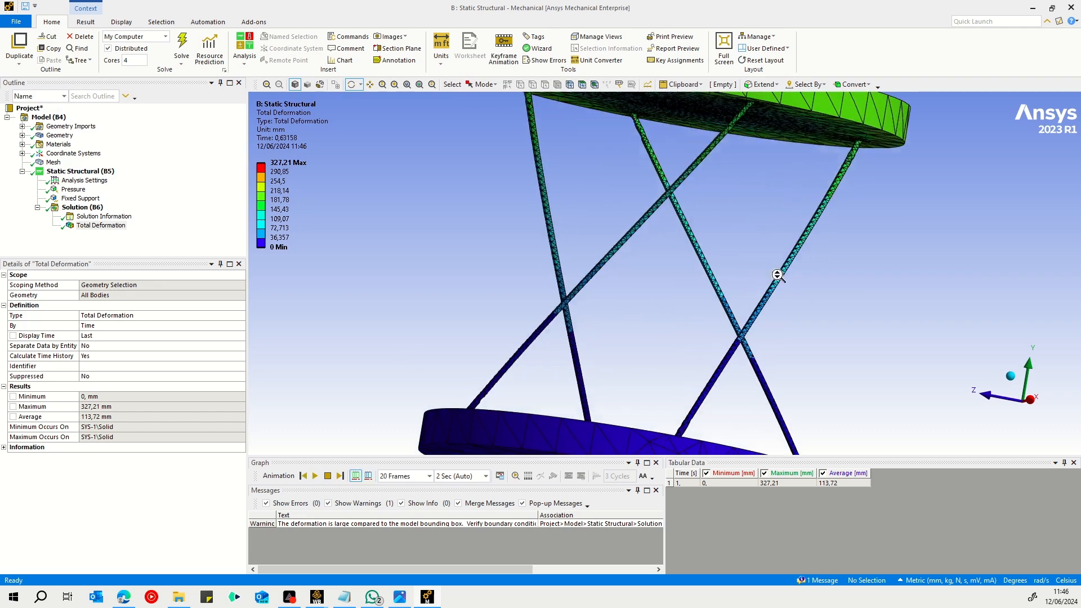
pyautogui.moveTo(729, 214); pyautogui.dragTo(732, 243)
pyautogui.scroll(-6, 763, 258)
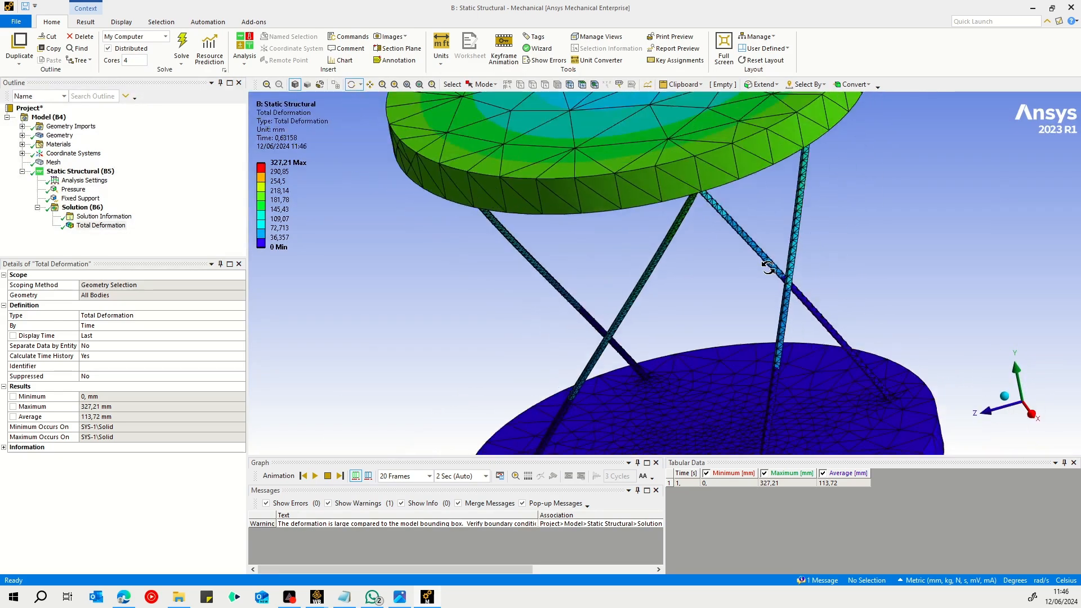
pyautogui.moveTo(760, 249); pyautogui.dragTo(767, 178)
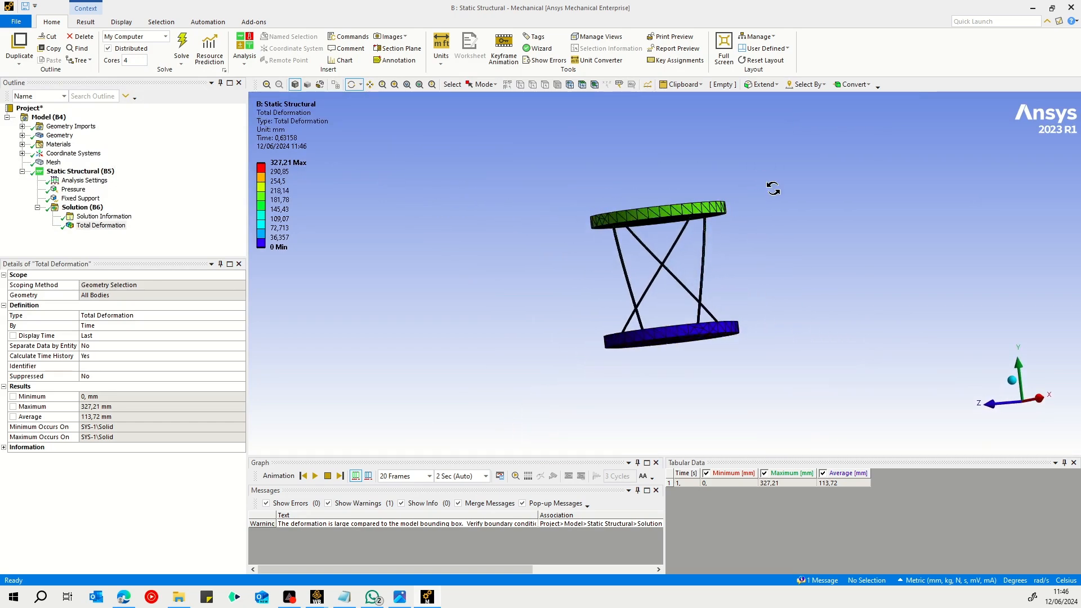
pyautogui.scroll(3, 719, 180)
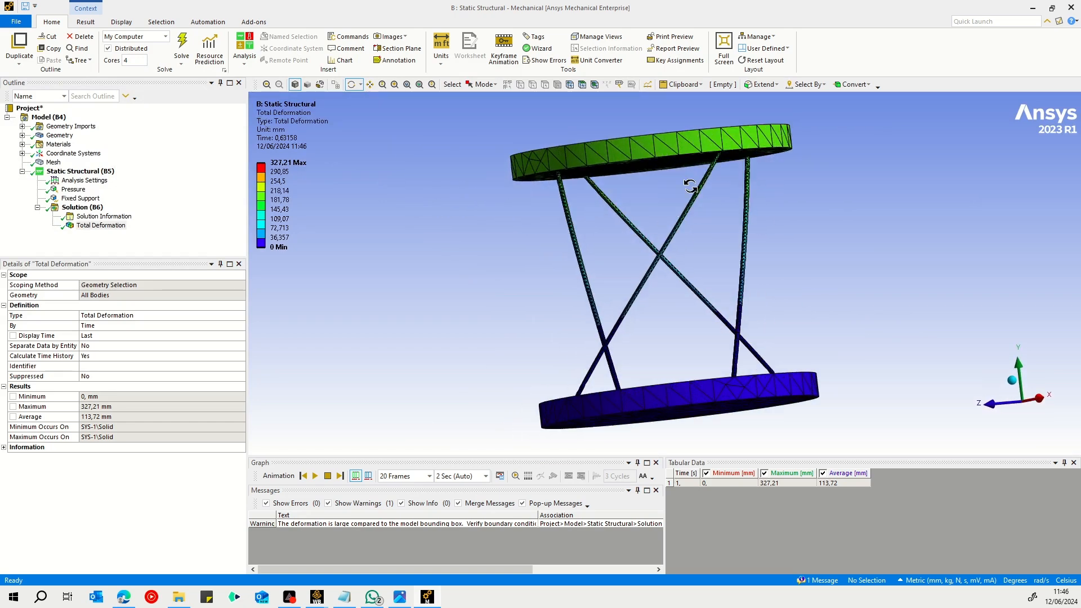
pyautogui.moveTo(738, 330)
pyautogui.mouseDown()
pyautogui.moveTo(748, 381)
pyautogui.moveTo(741, 315)
pyautogui.mouseUp()
pyautogui.scroll(3, 736, 258)
pyautogui.scroll(-5, 726, 246)
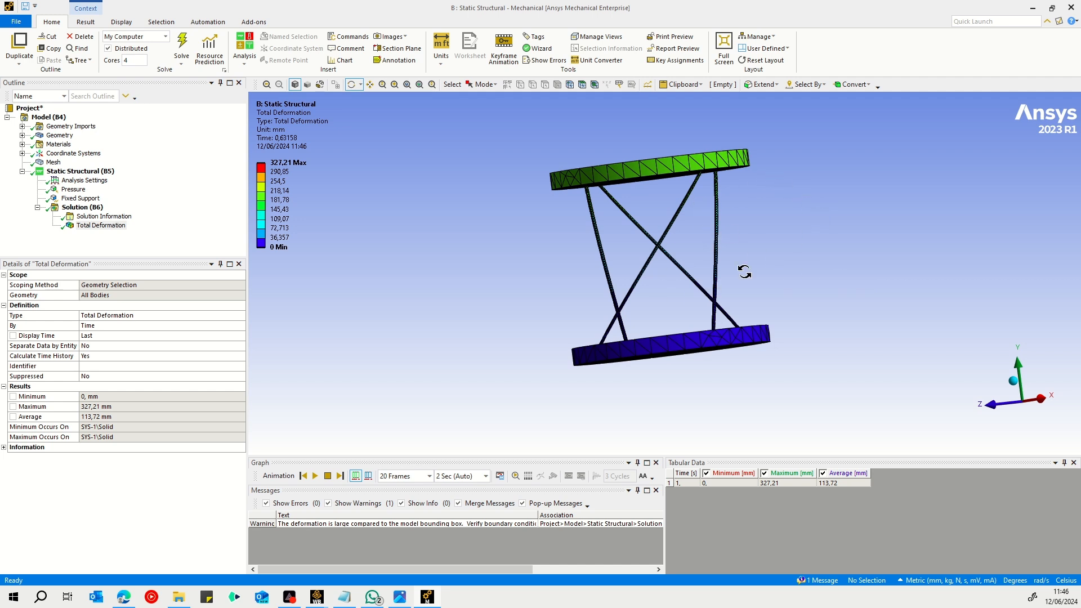
# Make the average value of the total deformation result an output parameter.
pyautogui.moveTo(325, 591)
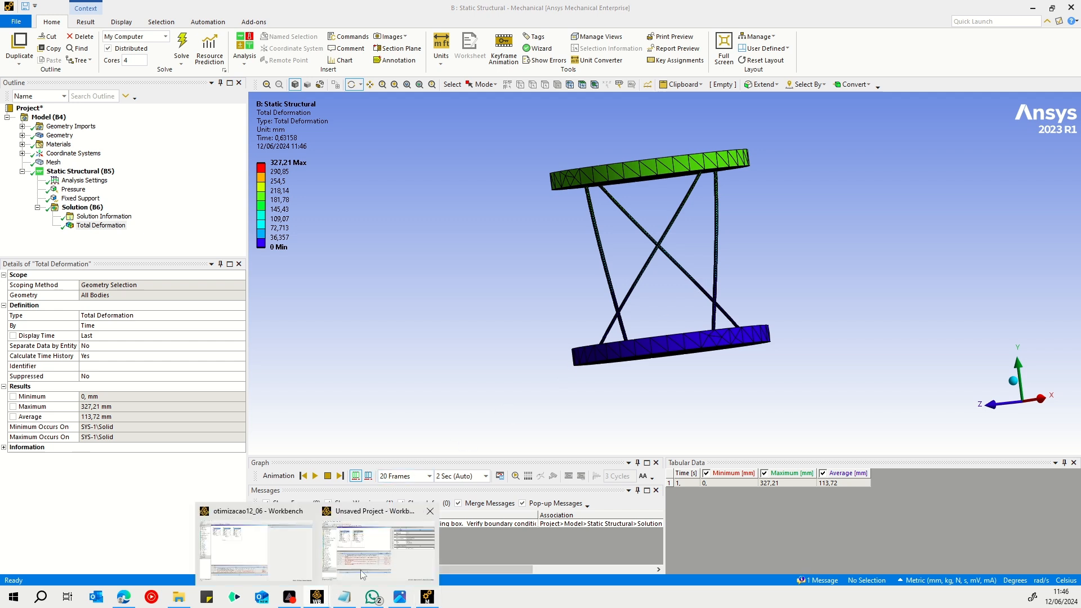
pyautogui.click(363, 570)
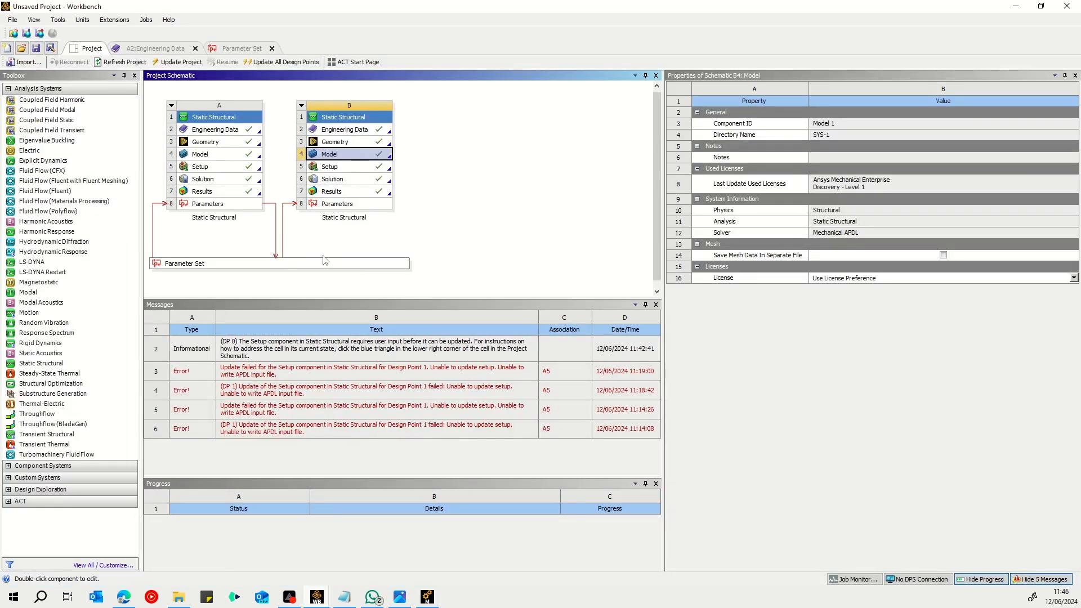
pyautogui.hotkey('alt', 'Tab')
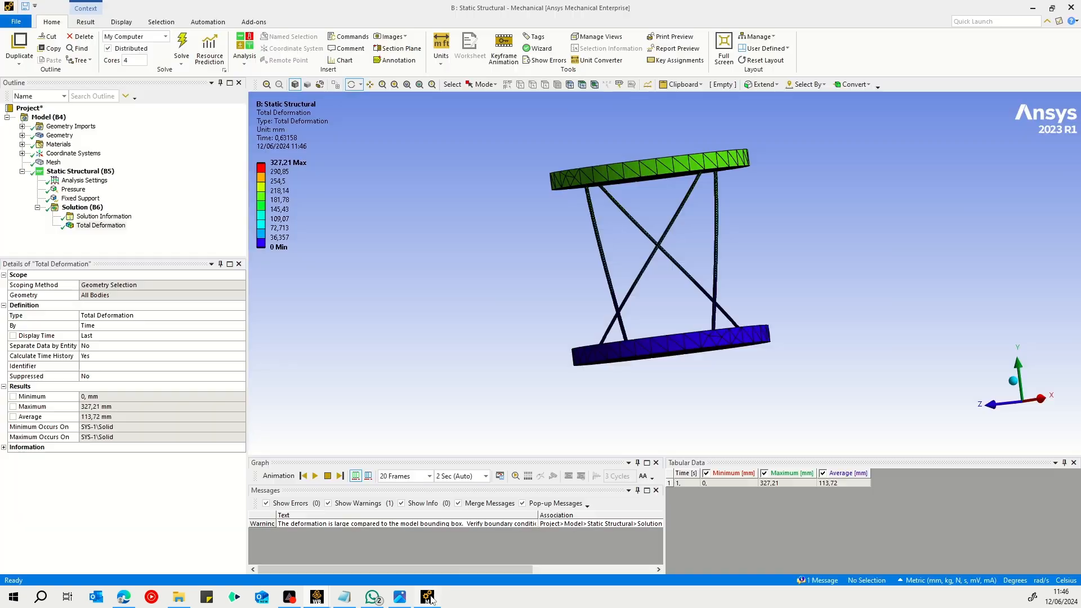
pyautogui.click(3, 444)
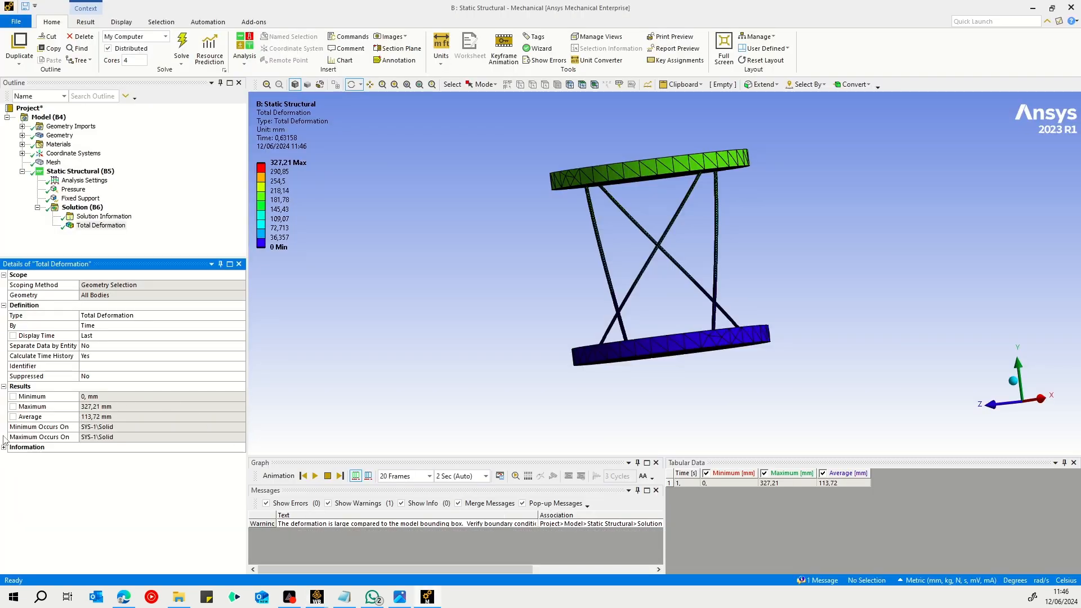
pyautogui.click(12, 417)
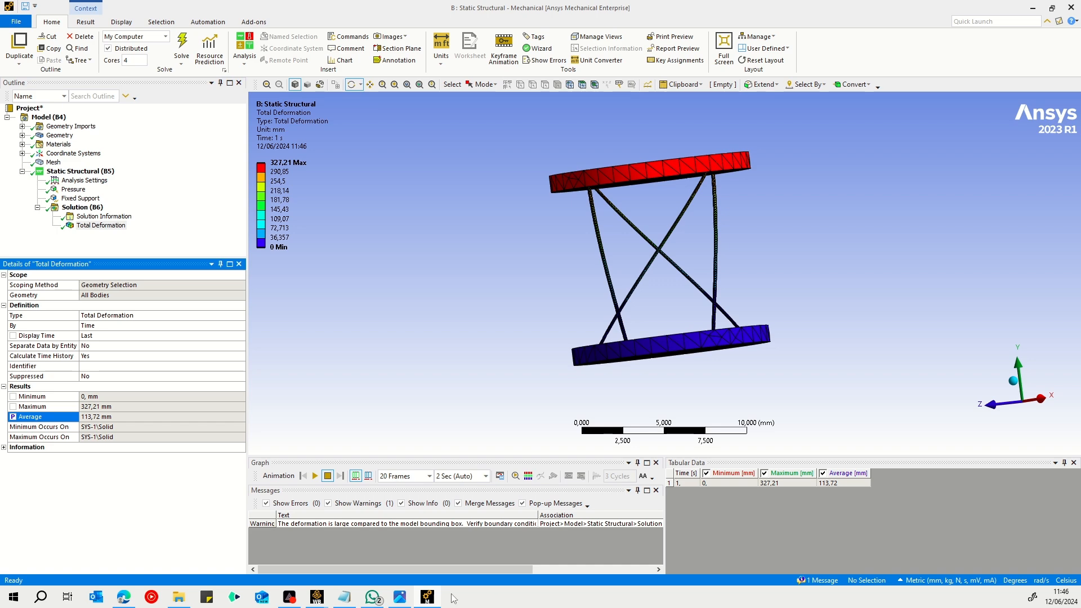
# Switch to the unsaved Workbench project and open its Parameter Set with the table of design points.
pyautogui.moveTo(316, 596)
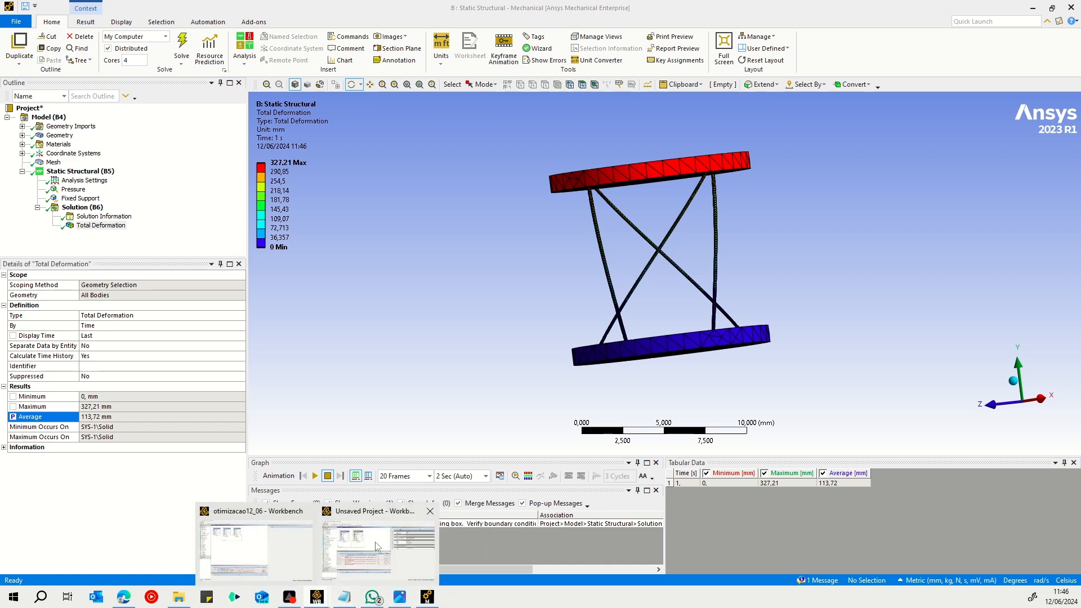
pyautogui.click(377, 546)
pyautogui.doubleClick(198, 264)
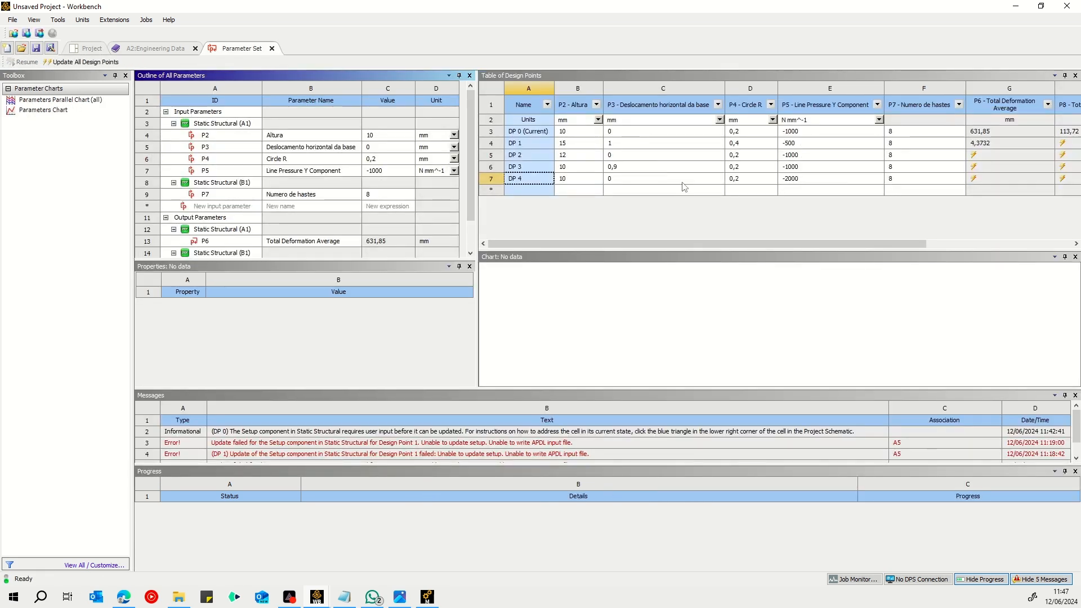
pyautogui.moveTo(643, 246); pyautogui.dragTo(830, 228)
pyautogui.moveTo(757, 249); pyautogui.dragTo(549, 242)
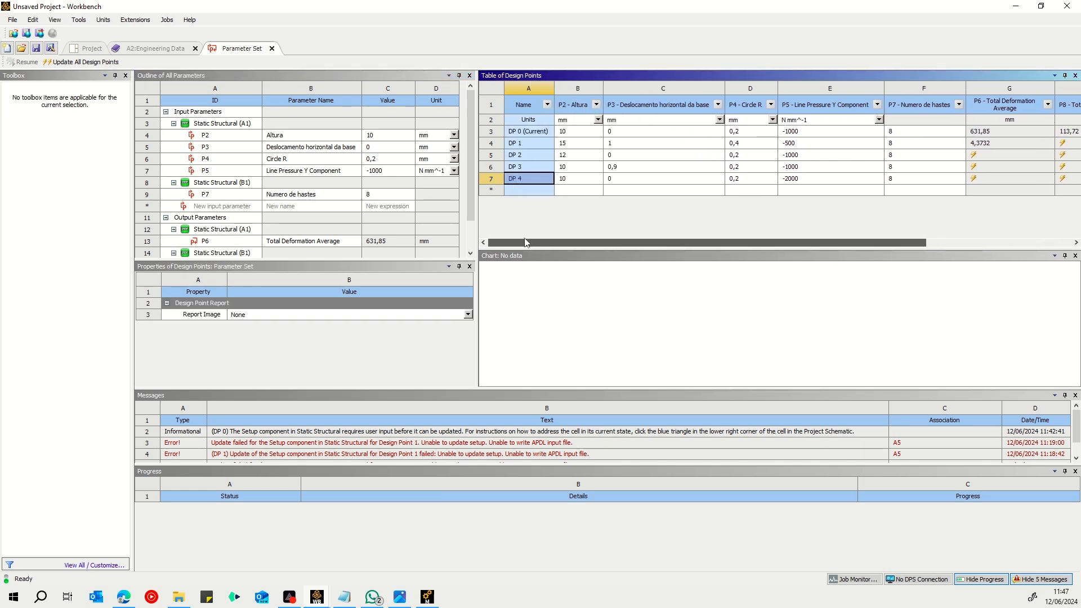
# Add a design point with Altura 20 mm, Deslocamento horizontal da base 10 mm and Circle R 0,4 mm.
pyautogui.click(585, 189)
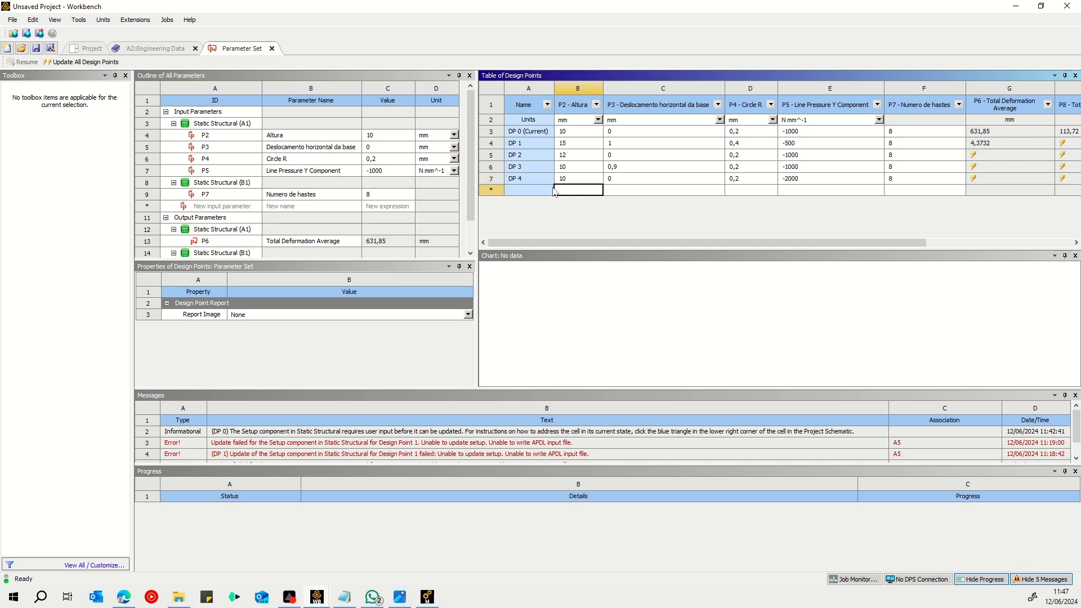
pyautogui.write('20')
pyautogui.press('Return')
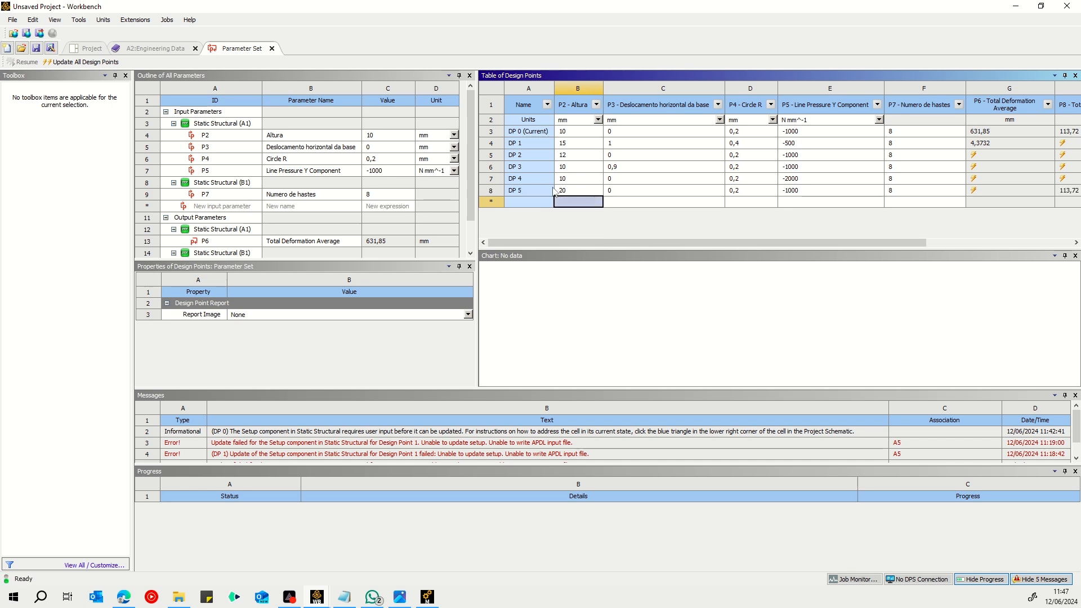
pyautogui.click(635, 193)
pyautogui.write('10')
pyautogui.press('Return')
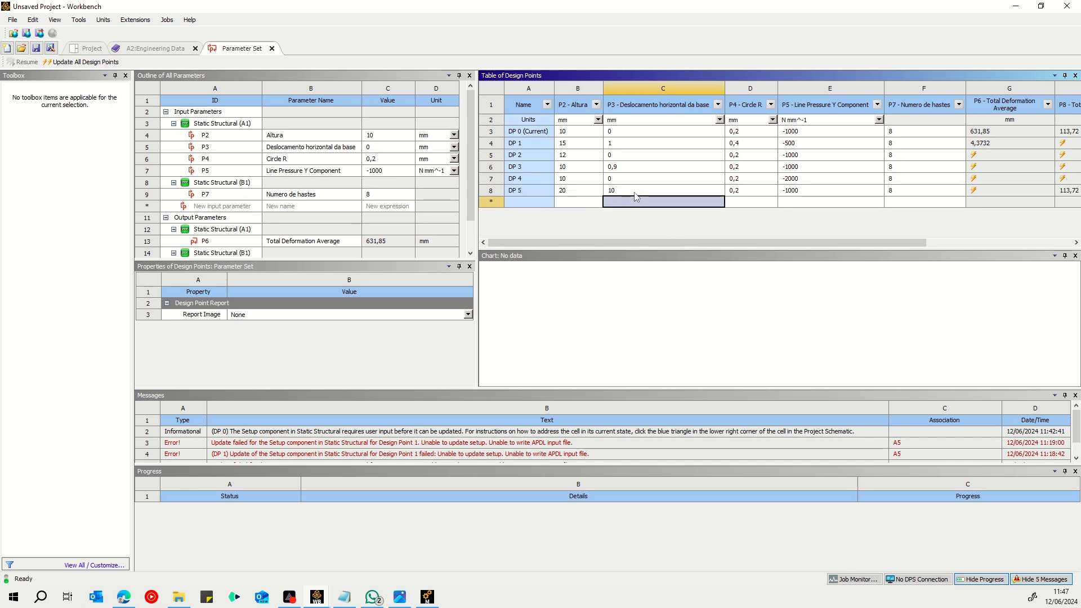
pyautogui.click(761, 194)
pyautogui.write('0')
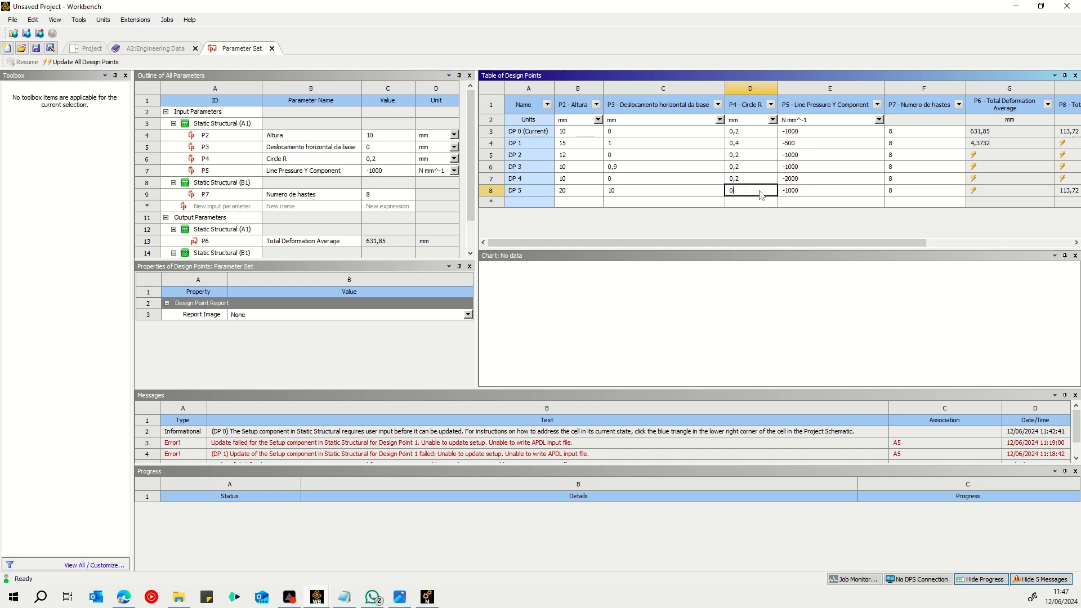
pyautogui.write(',4')
pyautogui.press('Return')
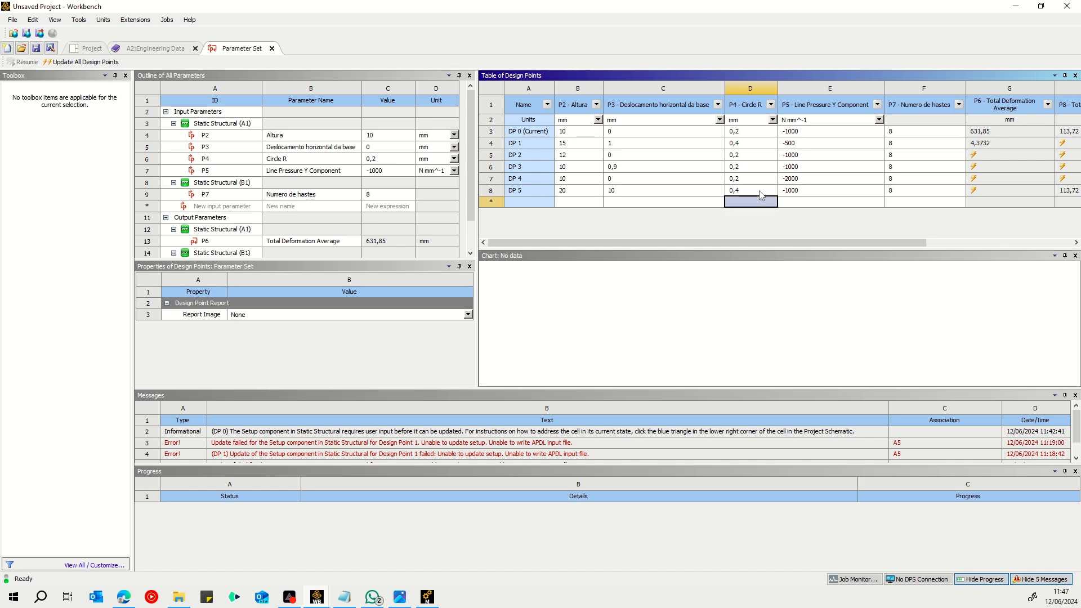
# Set Numero de hastes to 15 for the new design point.
pyautogui.click(814, 189)
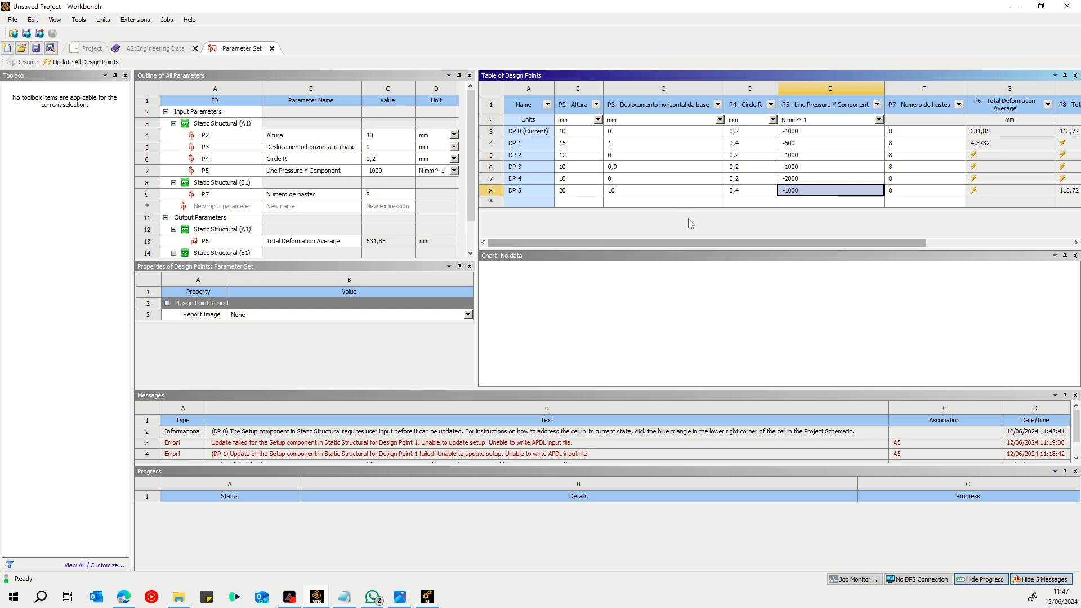
pyautogui.moveTo(669, 246)
pyautogui.mouseDown()
pyautogui.moveTo(705, 244)
pyautogui.moveTo(664, 246)
pyautogui.mouseUp()
pyautogui.moveTo(729, 243); pyautogui.dragTo(770, 240)
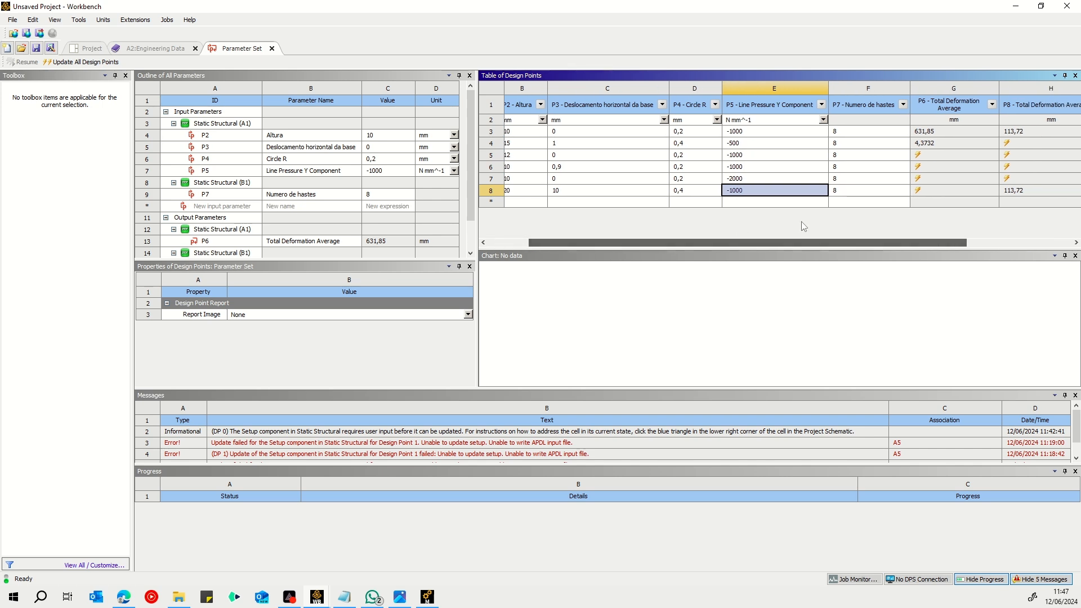
pyautogui.click(864, 194)
pyautogui.write('15')
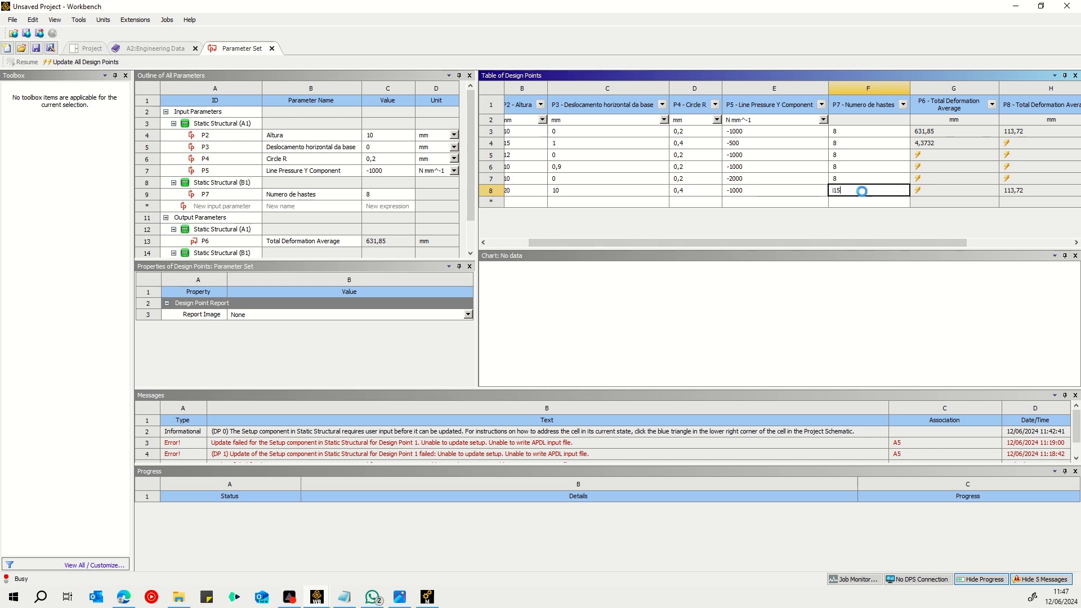
pyautogui.press('Return')
pyautogui.hscroll(-3, 834, 244)
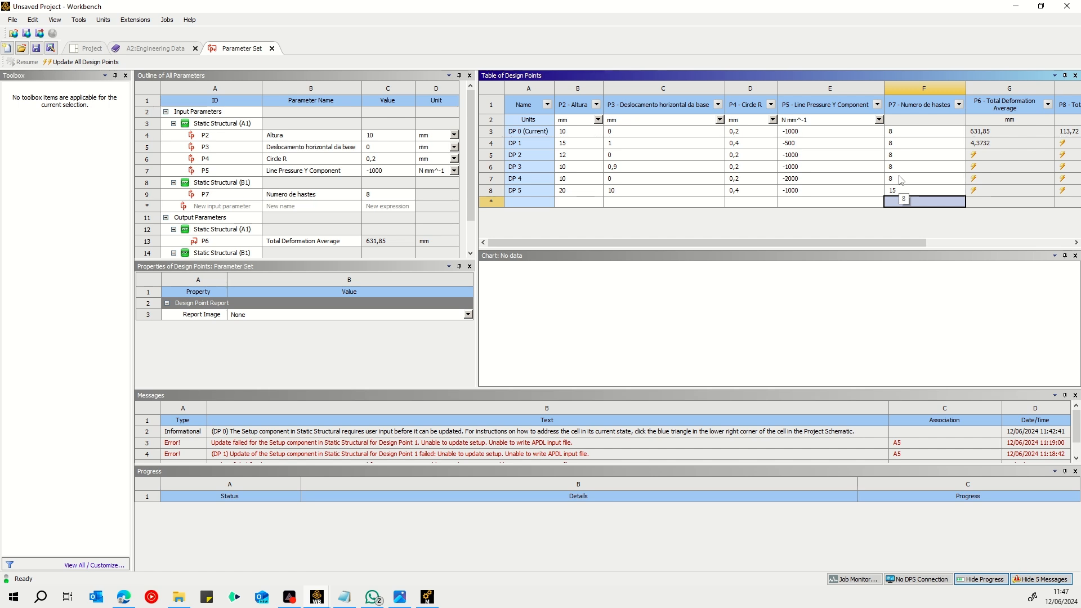
# Update only the design point that has 15 rods.
pyautogui.moveTo(675, 242); pyautogui.dragTo(900, 242)
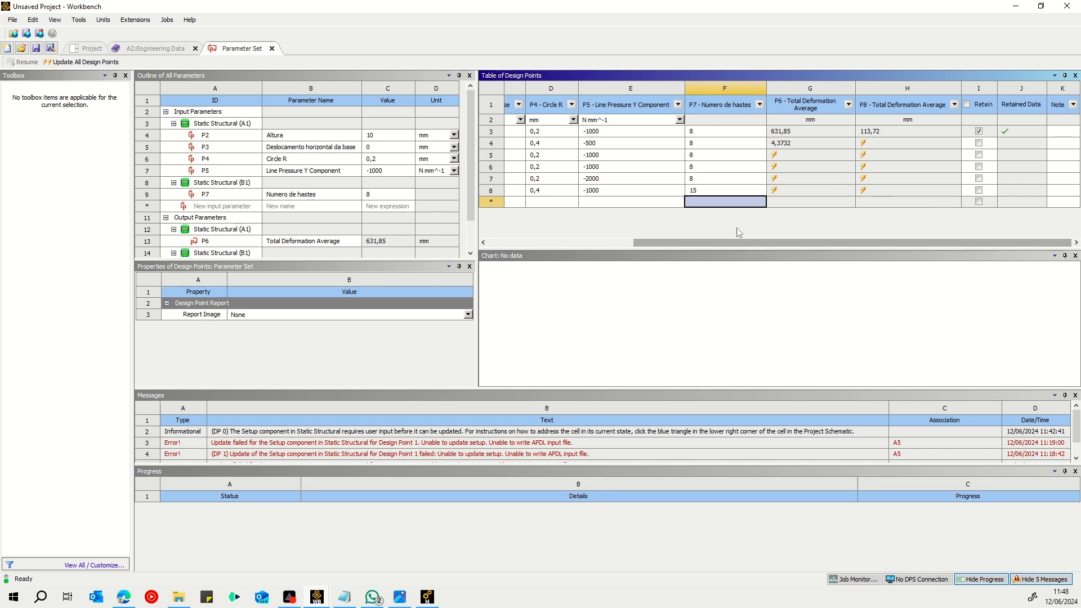
pyautogui.moveTo(714, 245); pyautogui.dragTo(569, 245)
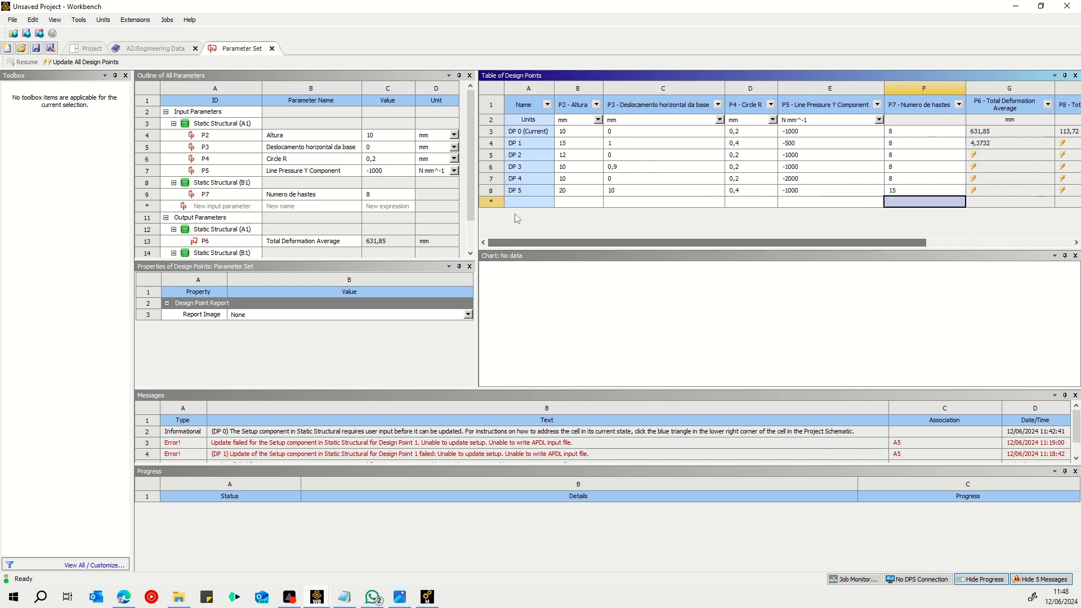
pyautogui.rightClick(524, 190)
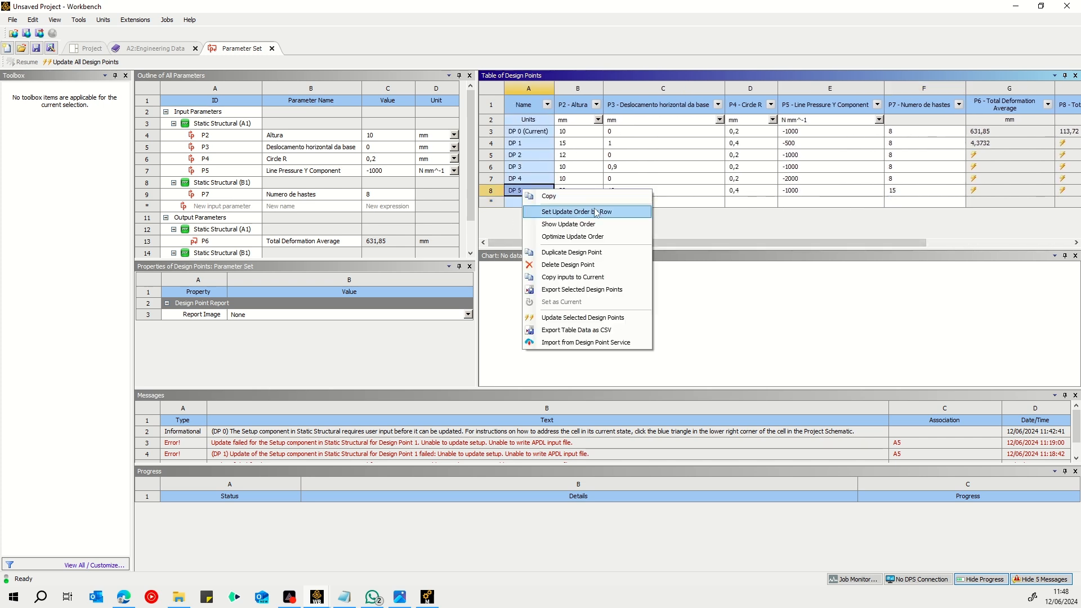
pyautogui.click(588, 318)
pyautogui.click(561, 316)
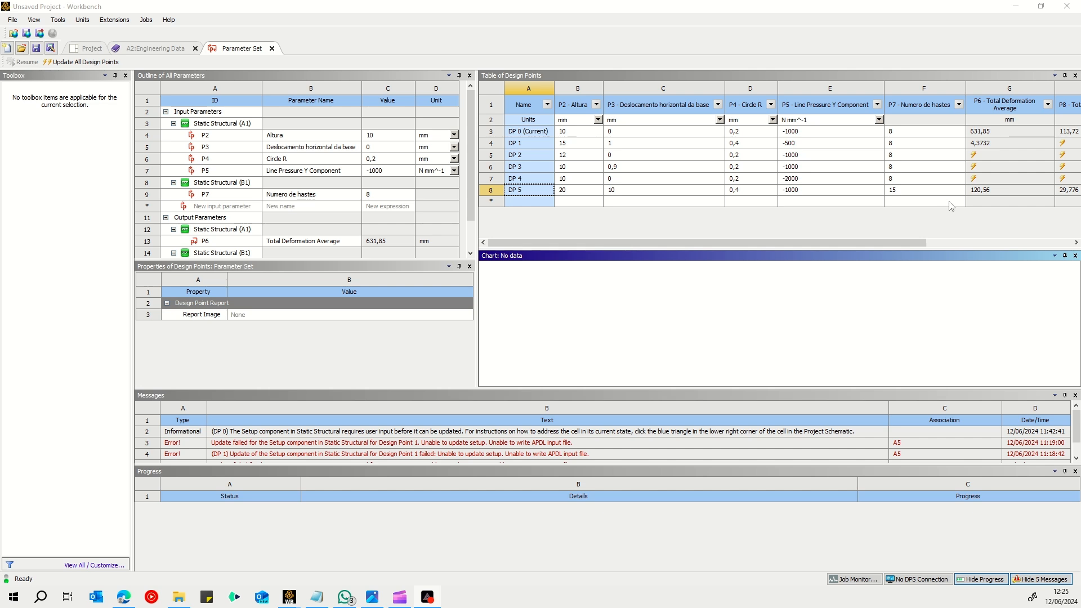
# Examine both average total deformation outputs of the updated design point.
pyautogui.click(1013, 190)
pyautogui.press('Right')
pyautogui.moveTo(919, 242); pyautogui.dragTo(973, 242)
pyautogui.moveTo(881, 249); pyautogui.dragTo(844, 251)
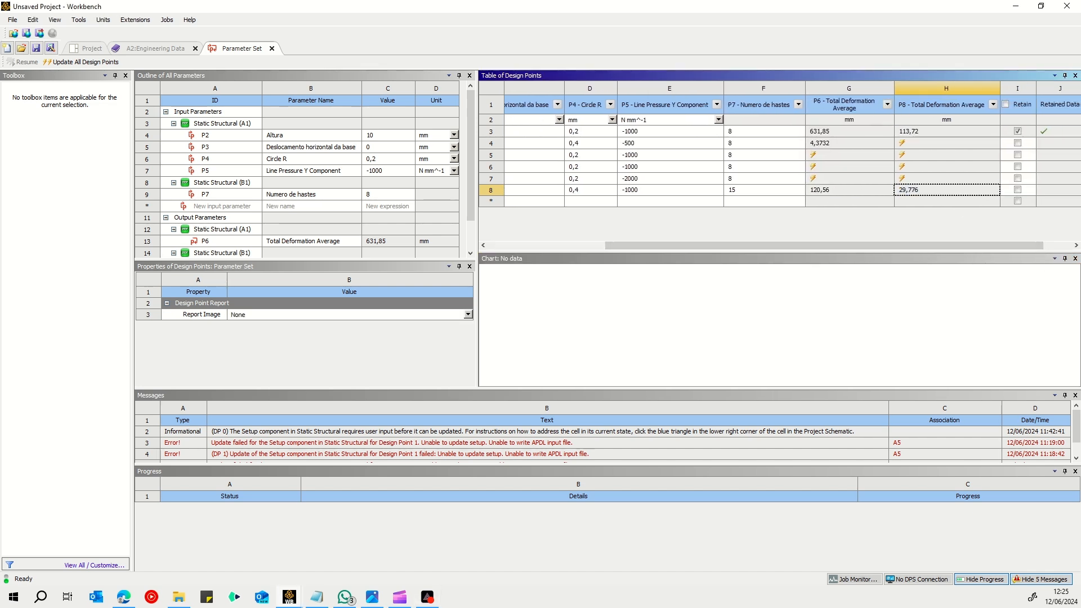